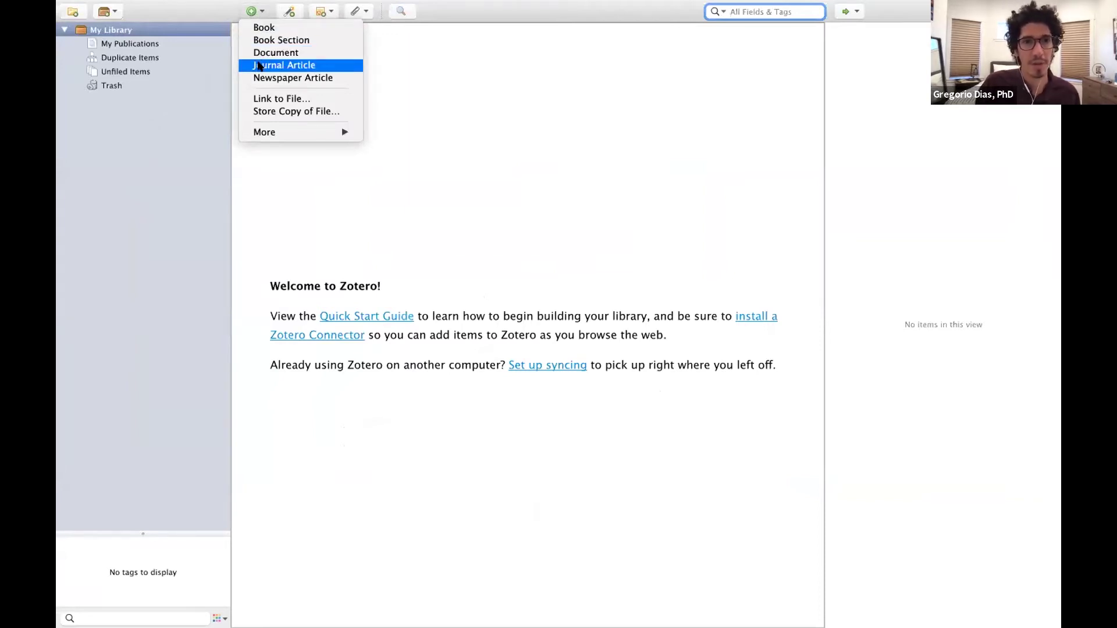
# Take the Zotero window out of full screen and minimise the Word document behind it.
pyautogui.click(525, 111)
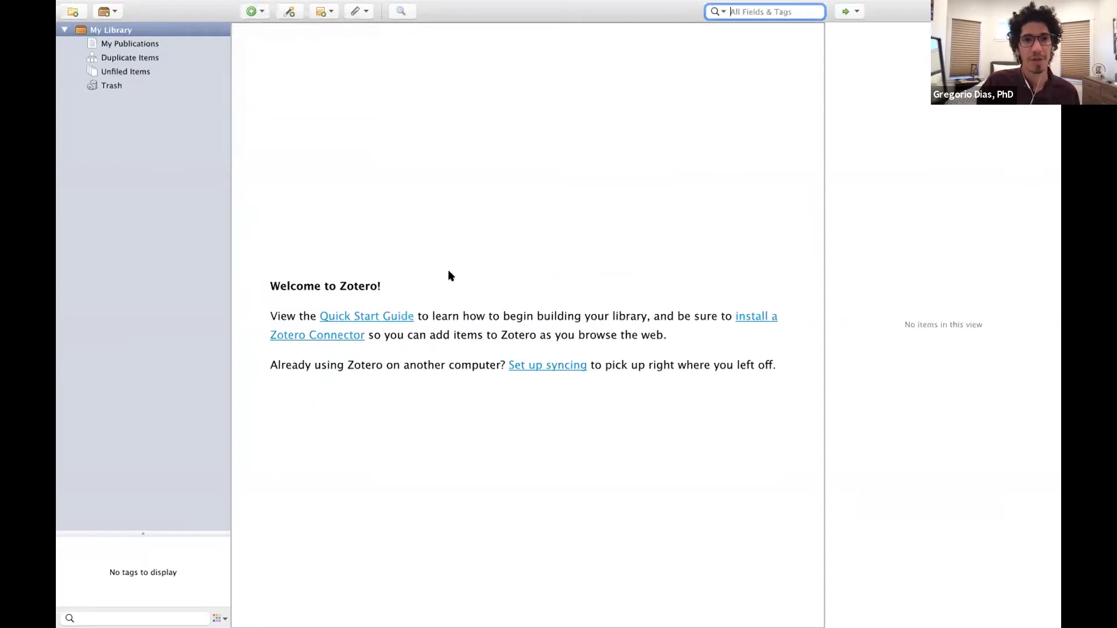
pyautogui.moveTo(142, 6)
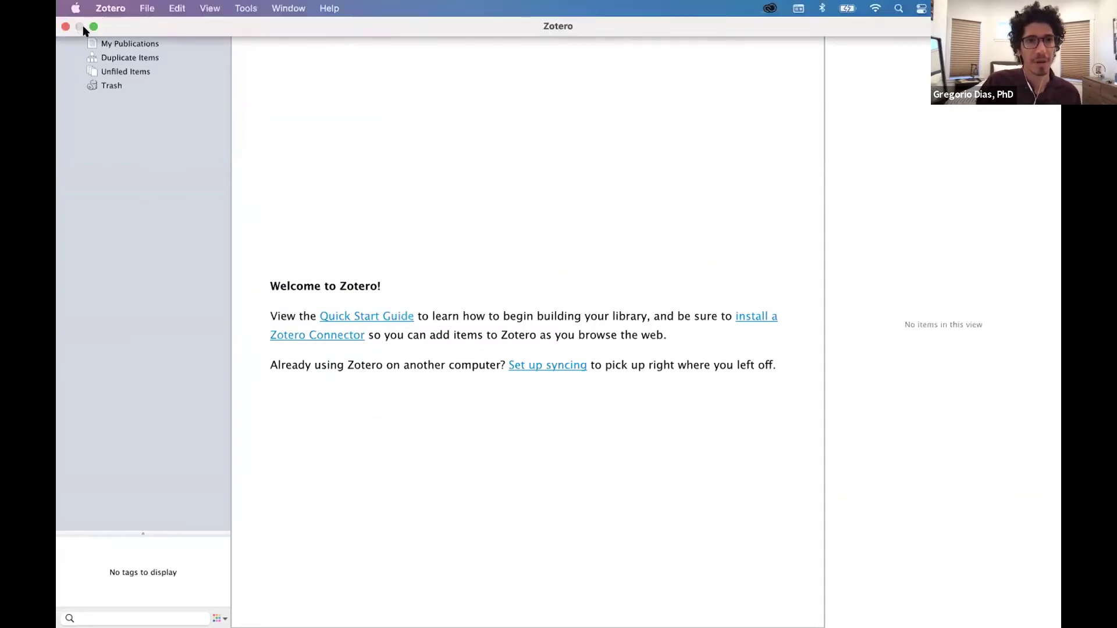
pyautogui.click(94, 27)
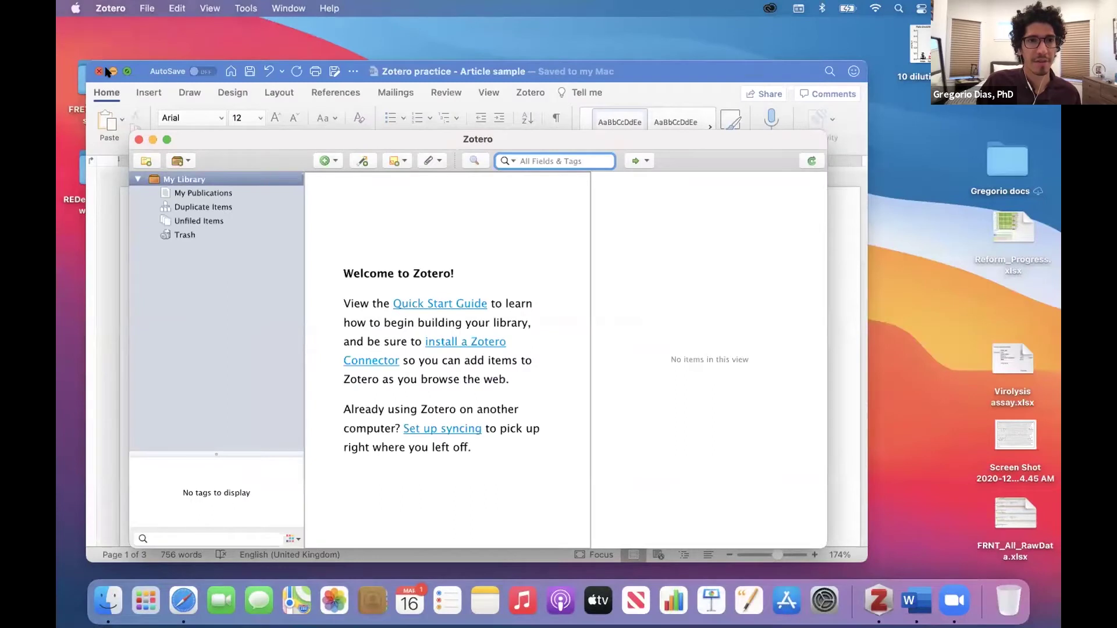
pyautogui.click(111, 71)
# Look through the article PDFs in the Papers folder inside the REDe-SSI writing workshop folder.
pyautogui.doubleClick(96, 160)
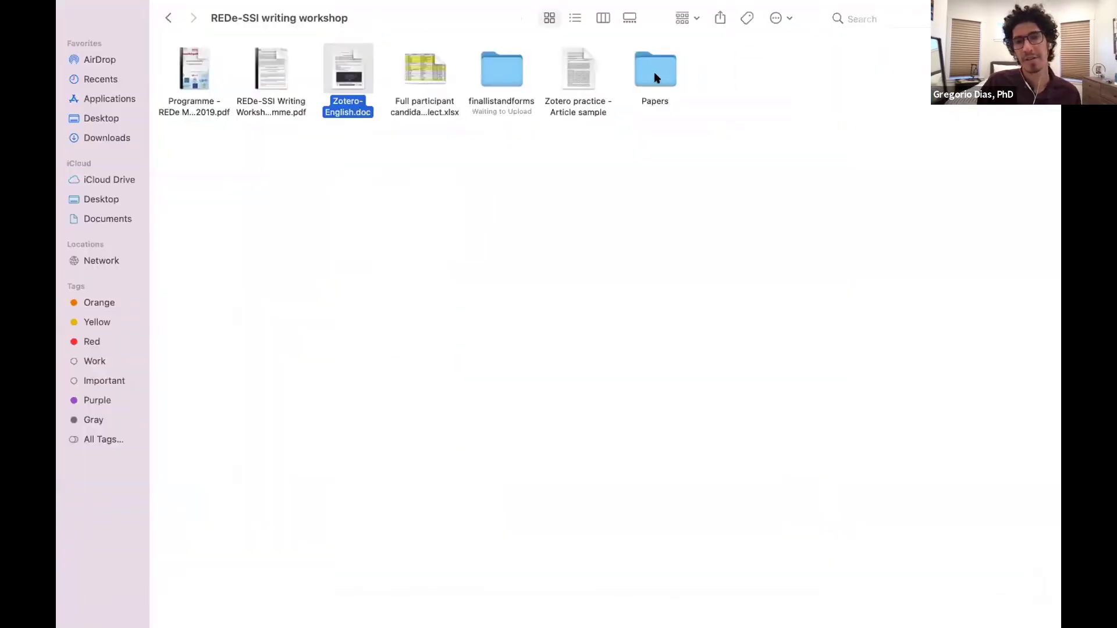
pyautogui.doubleClick(653, 74)
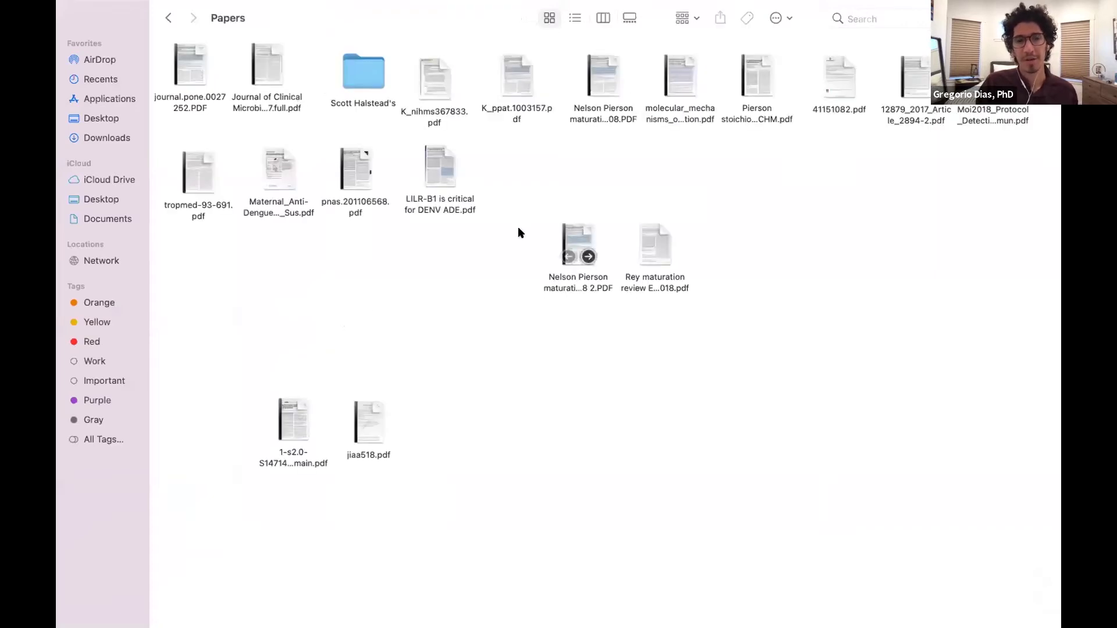
pyautogui.moveTo(581, 527); pyautogui.dragTo(224, 40)
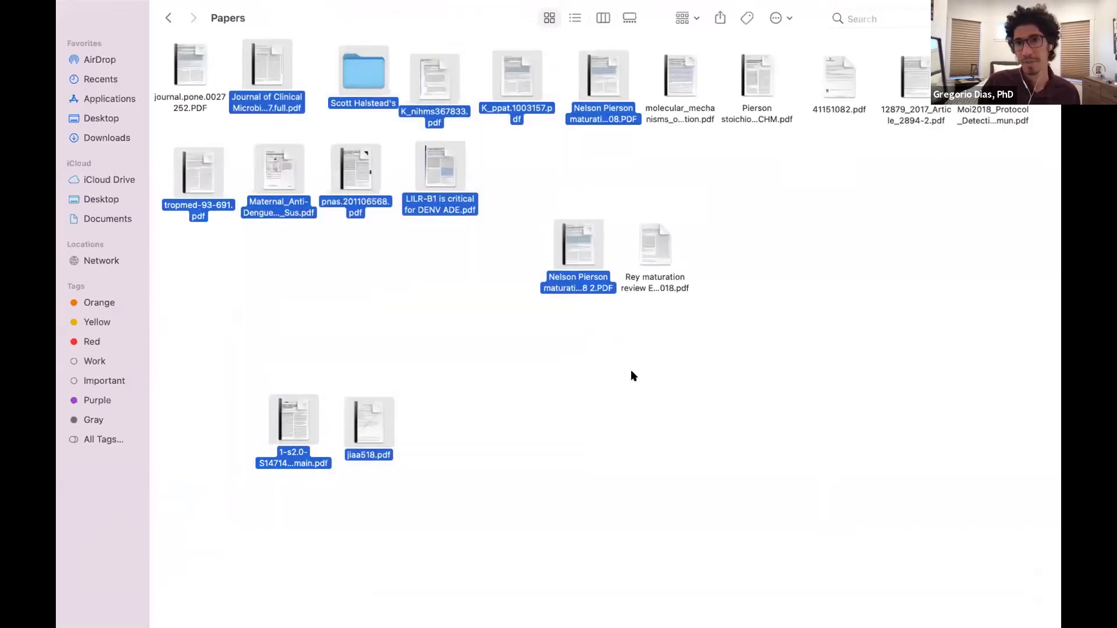
pyautogui.click(633, 374)
pyautogui.click(168, 19)
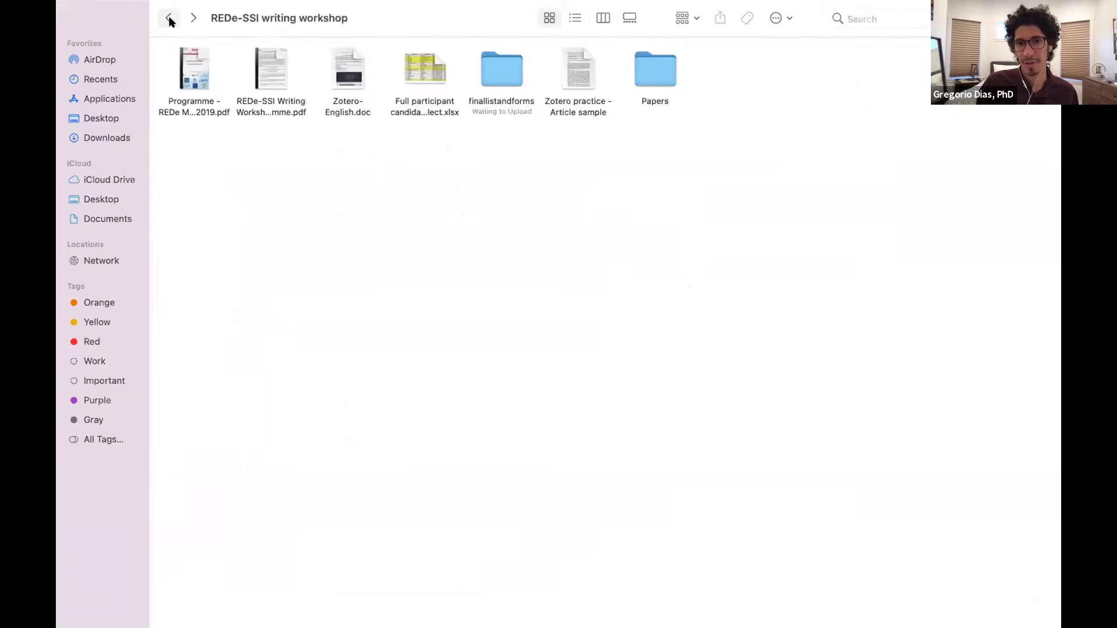
# Switch back to Zotero and add a new blank Journal Article item to My Library.
pyautogui.moveTo(815, 627)
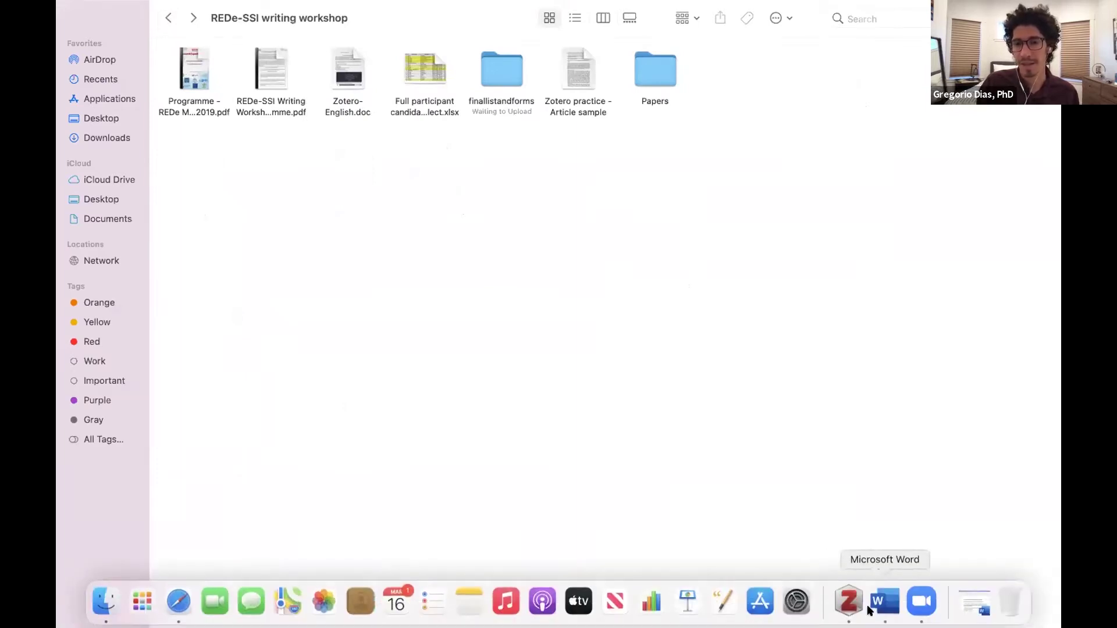
pyautogui.click(846, 607)
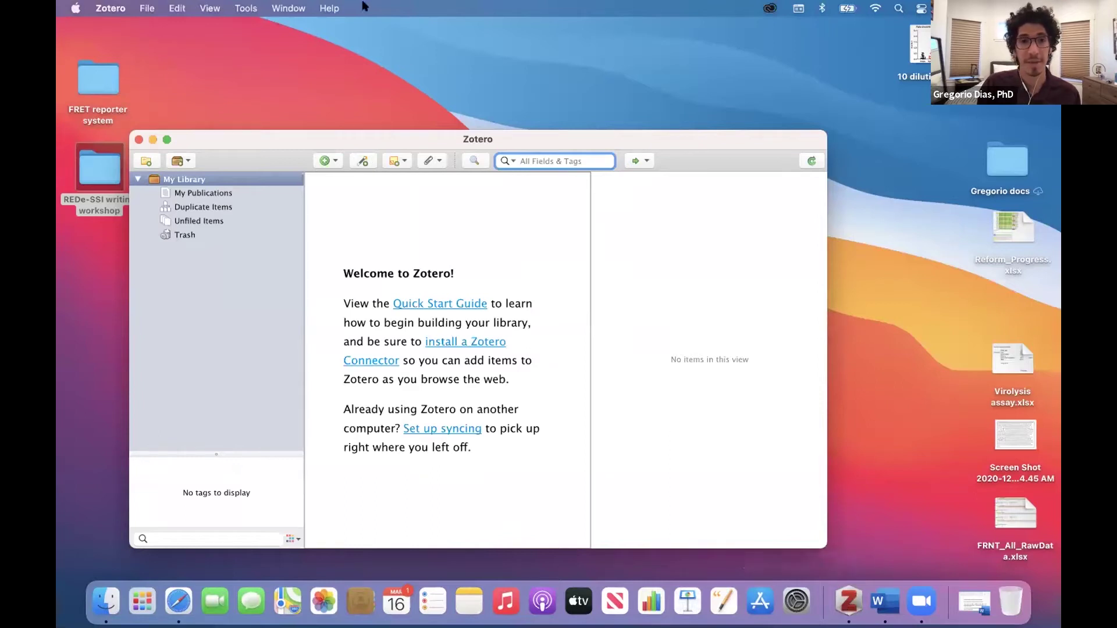
pyautogui.click(333, 162)
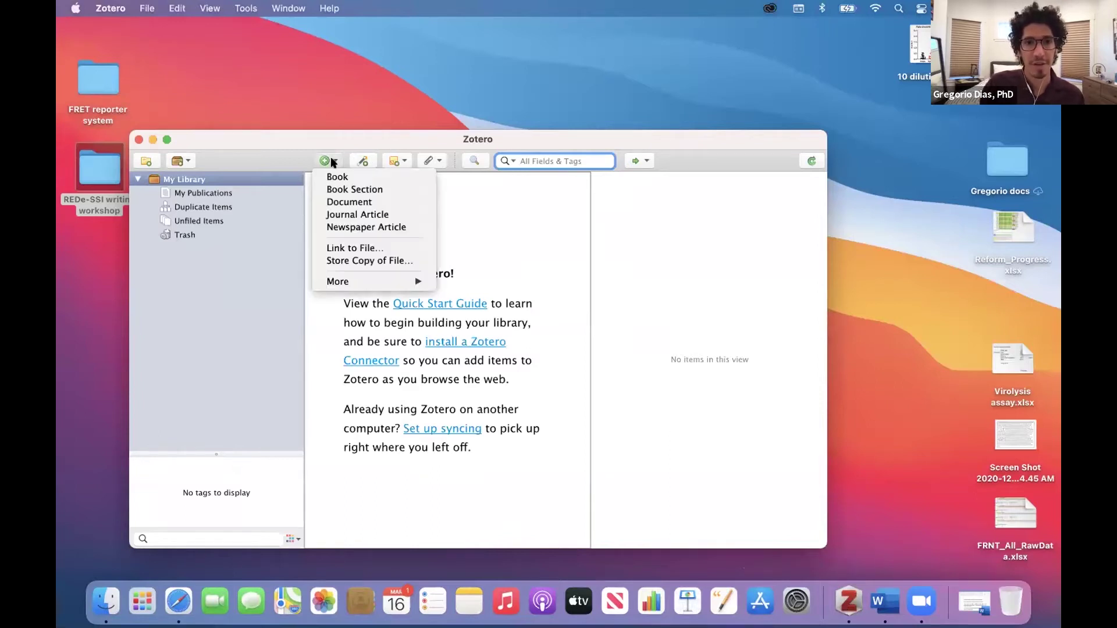
pyautogui.click(361, 214)
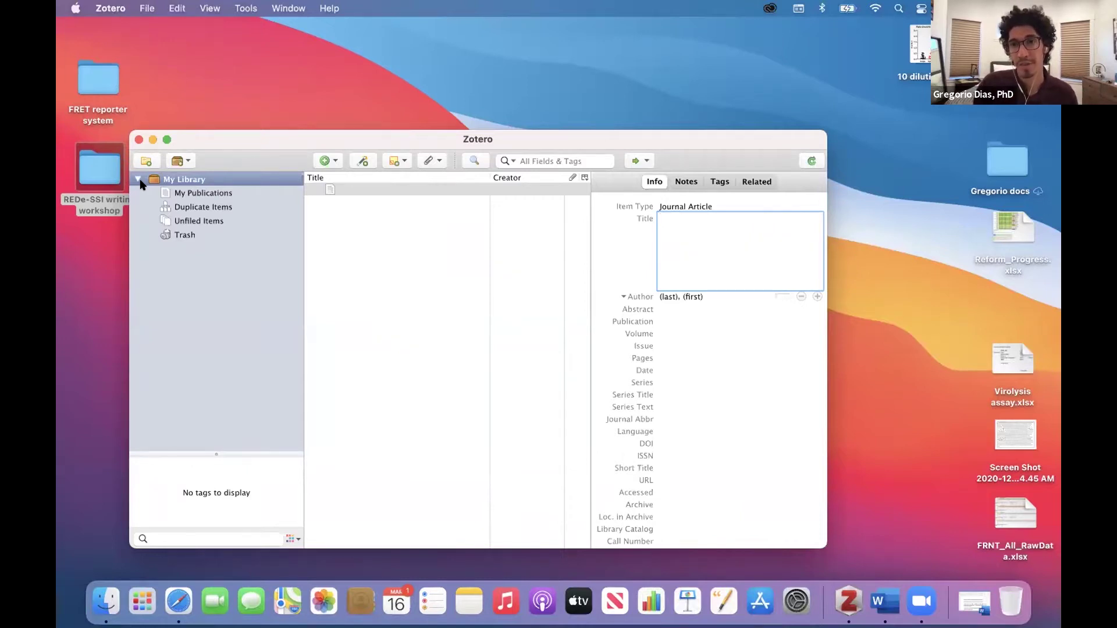
# Create a new collection named "Dengue paper" in My Library.
pyautogui.click(334, 161)
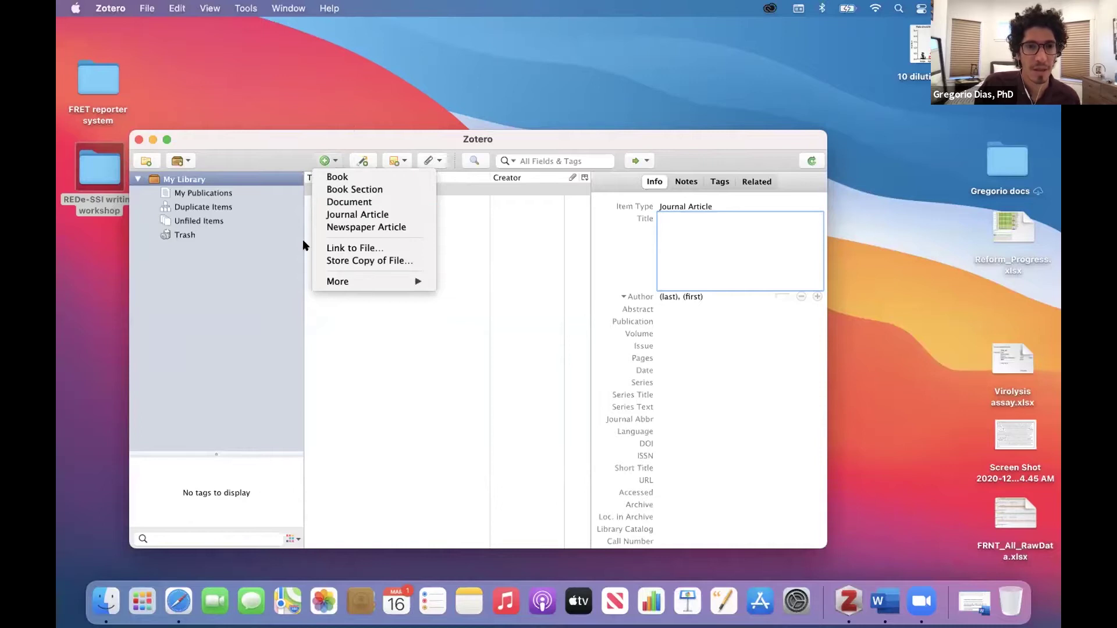
pyautogui.click(144, 160)
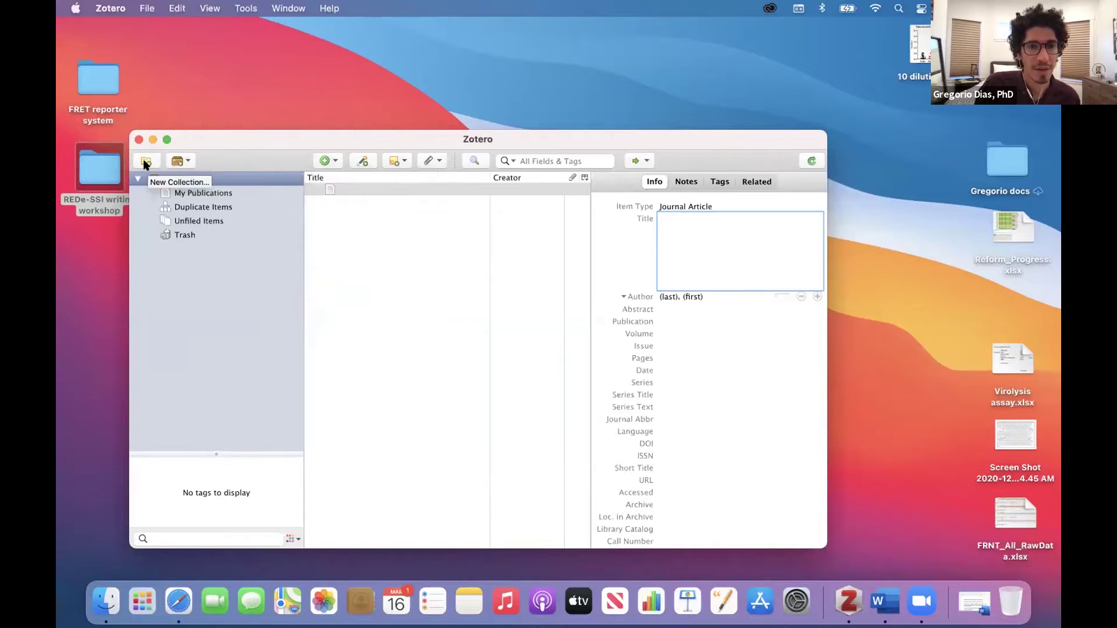
pyautogui.click(144, 161)
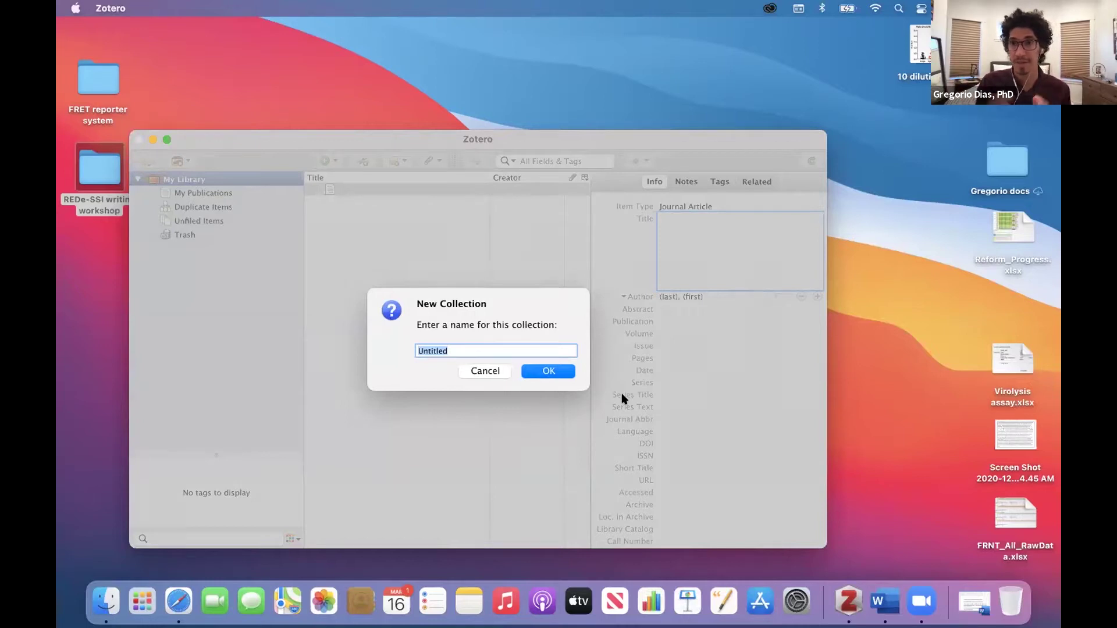
pyautogui.write('Dengue')
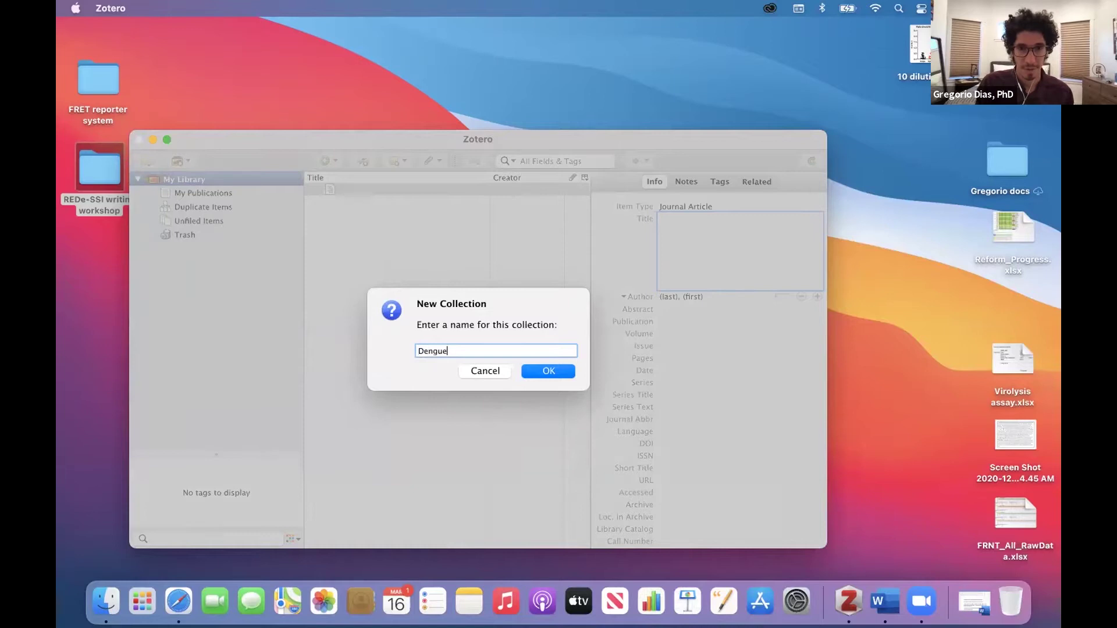
pyautogui.write(' paper')
pyautogui.press('Return')
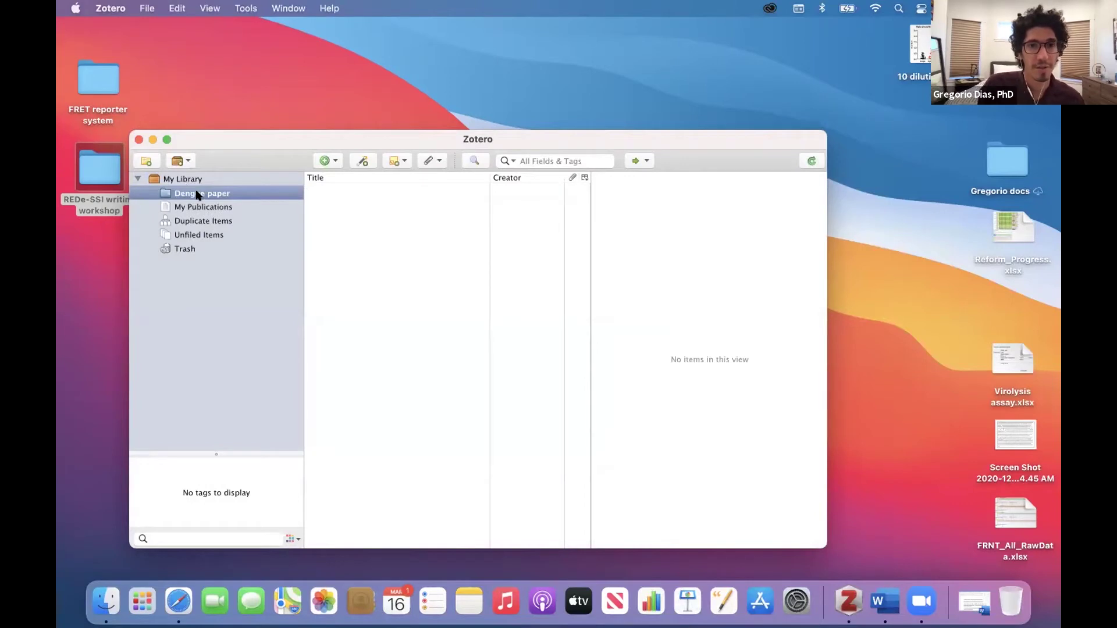
pyautogui.rightClick(363, 211)
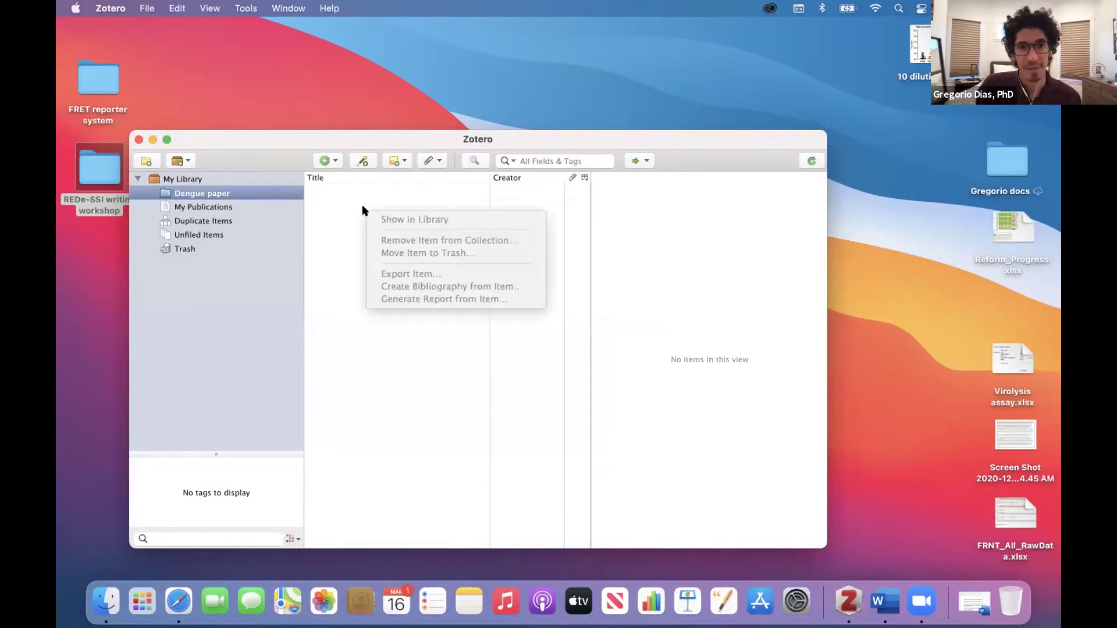
pyautogui.click(355, 199)
pyautogui.click(400, 161)
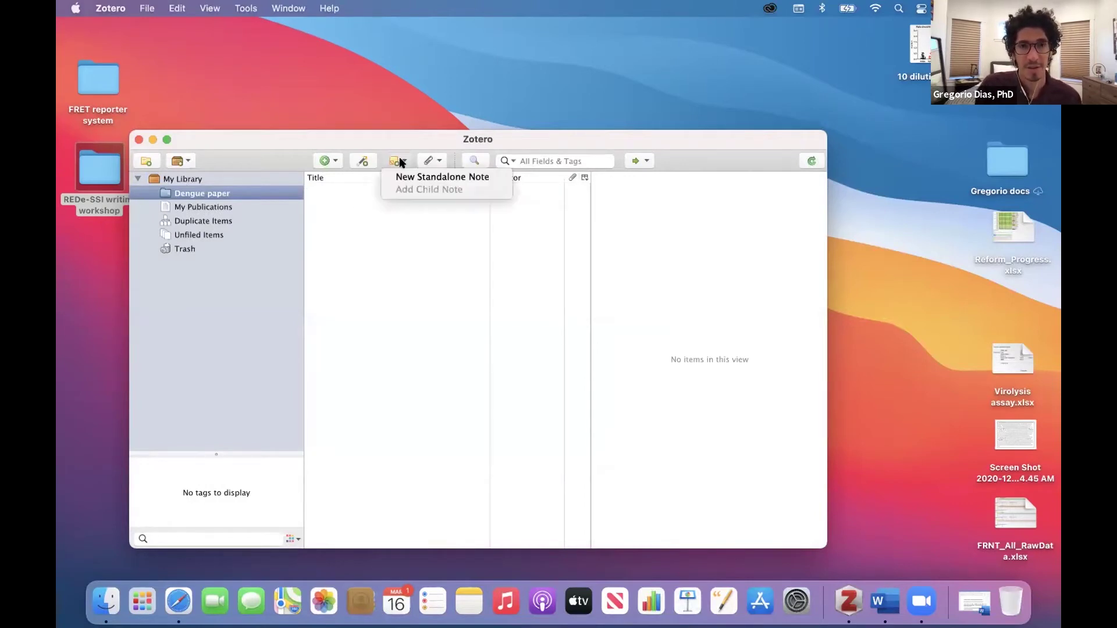
pyautogui.click(456, 265)
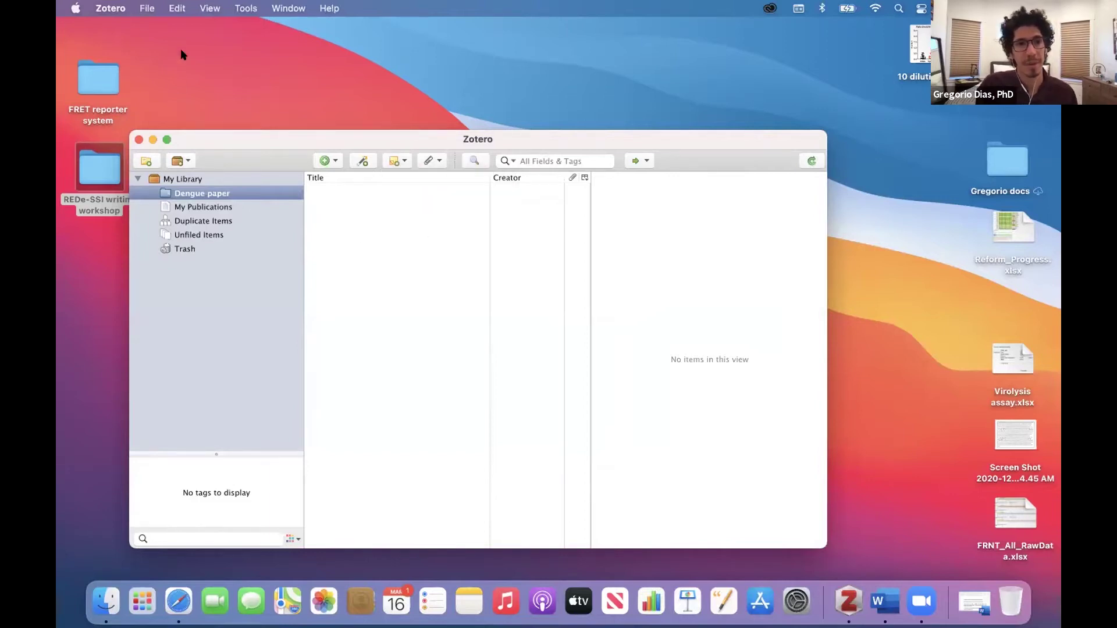
pyautogui.click(147, 9)
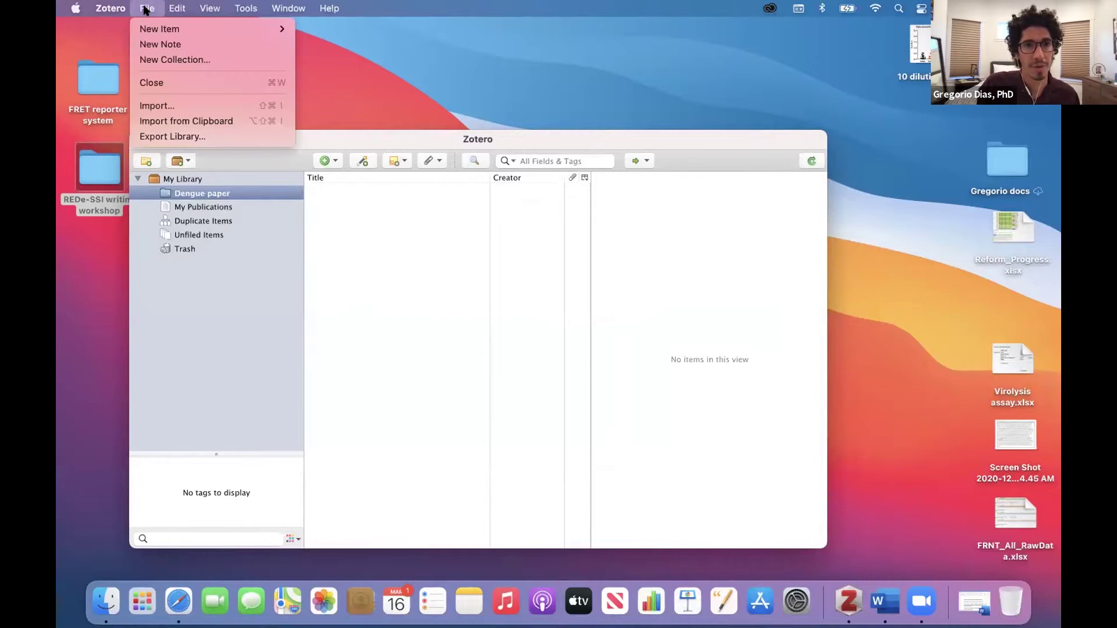
pyautogui.click(433, 314)
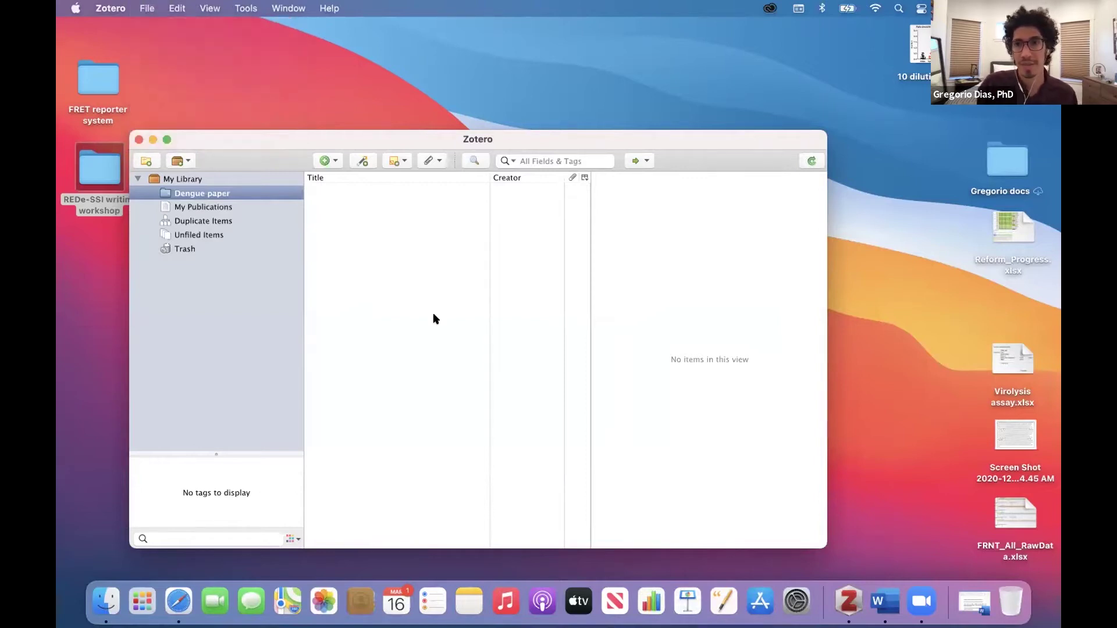
# Switch to Safari and open the ncbi.nlm.nih.gov website.
pyautogui.click(178, 601)
pyautogui.click(725, 22)
pyautogui.write('ncbi.nlm.nih.gov')
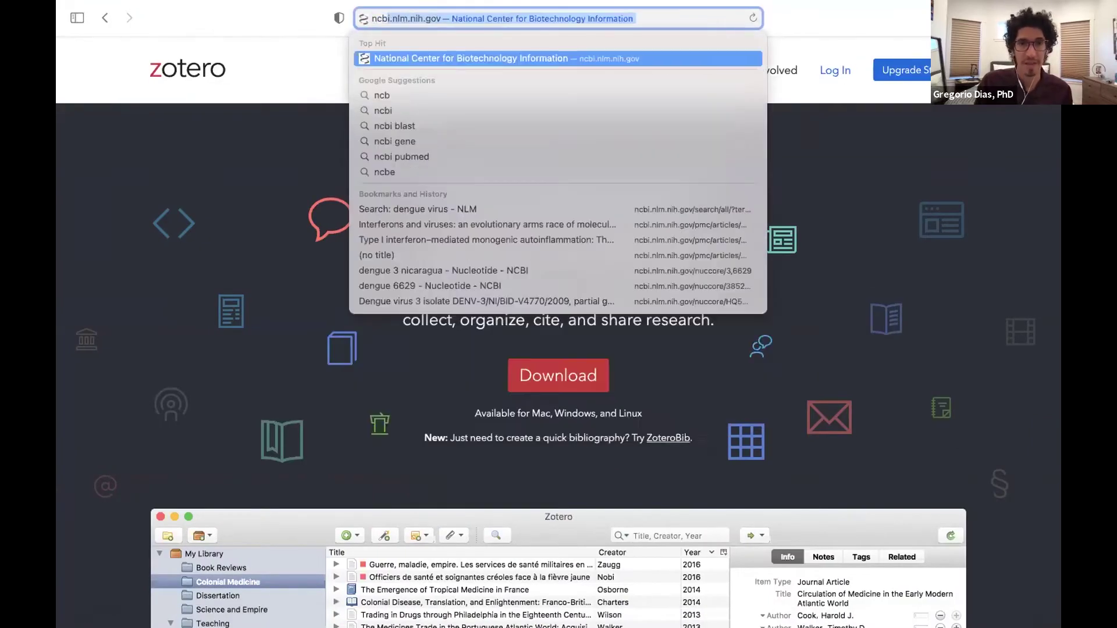
pyautogui.press('Return')
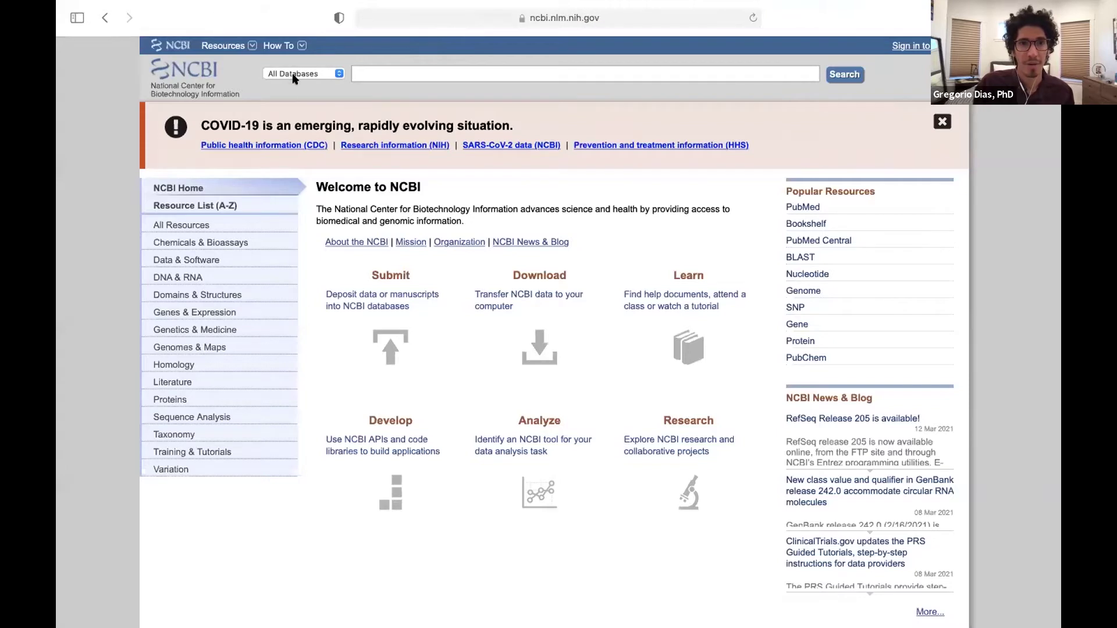
# Set the NCBI search database to PubMed and activate the search box.
pyautogui.click(308, 74)
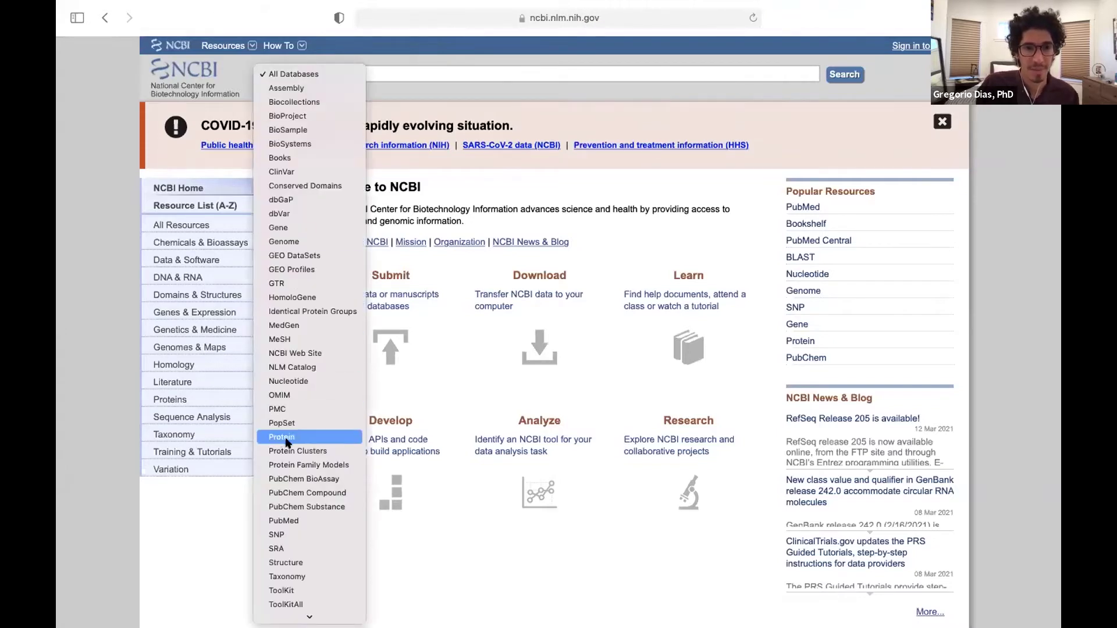
pyautogui.click(298, 520)
pyautogui.click(427, 68)
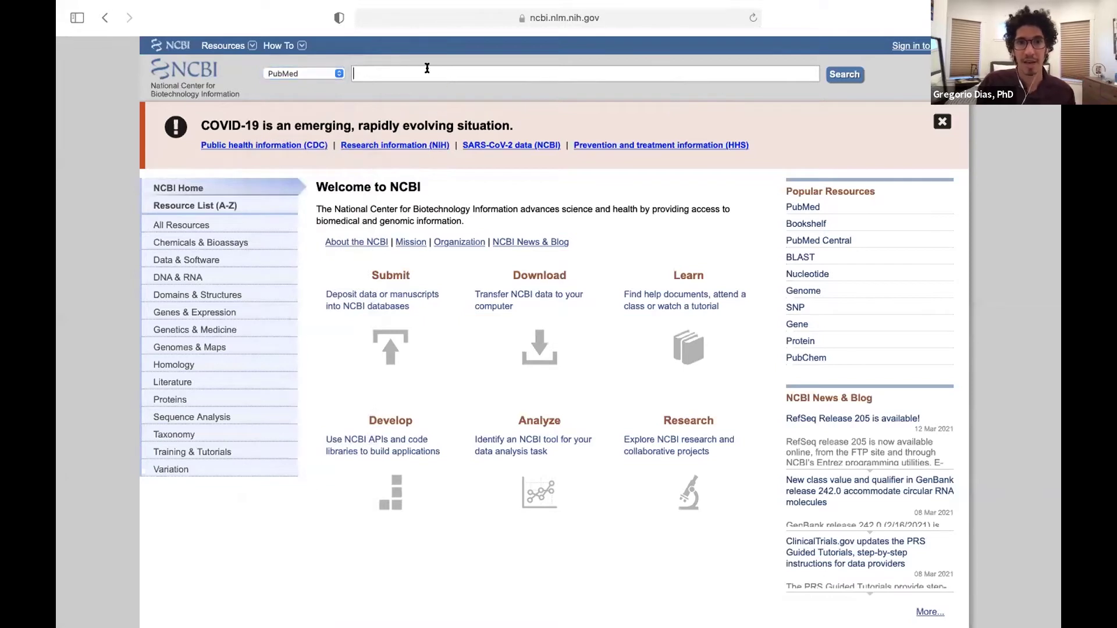
pyautogui.write('deng')
pyautogui.press('BackSpace')
pyautogui.press('BackSpace')
pyautogui.press('BackSpace')
pyautogui.press('BackSpace')
pyautogui.write('de')
pyautogui.press('BackSpace')
pyautogui.press('BackSpace')
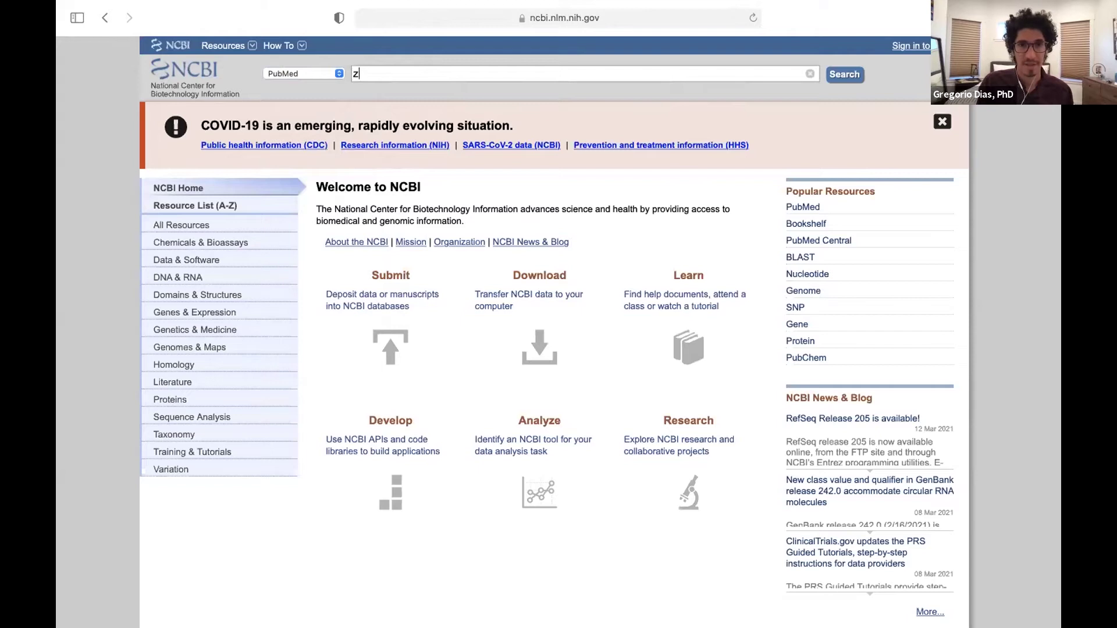
# Search PubMed for "dengue antibody-dependent enhancement".
pyautogui.write('dengue ant')
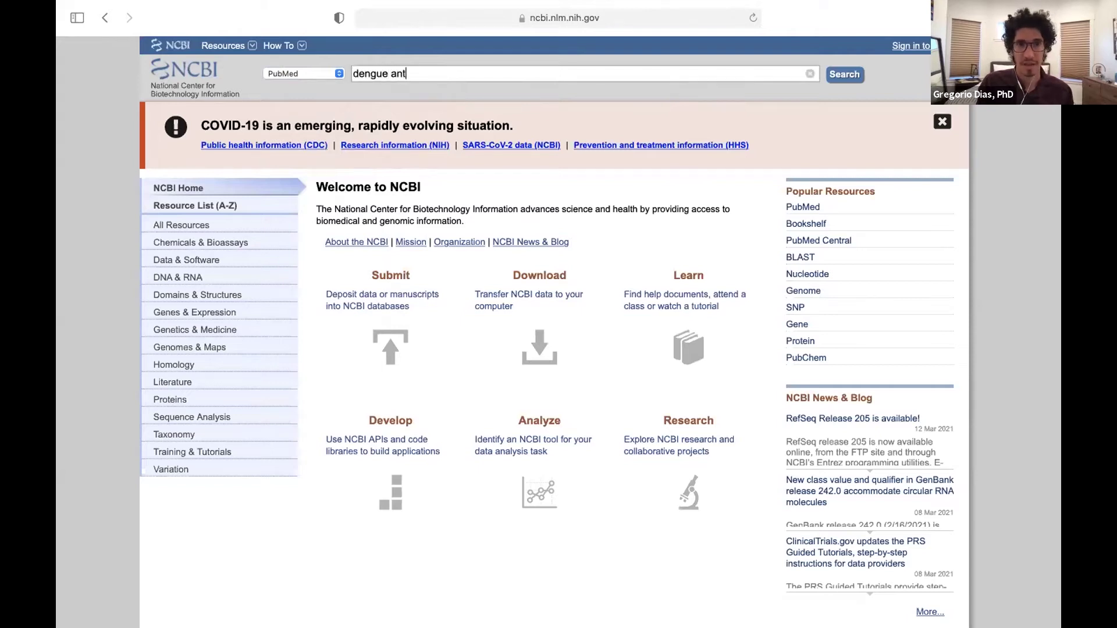
pyautogui.write('ibody-d')
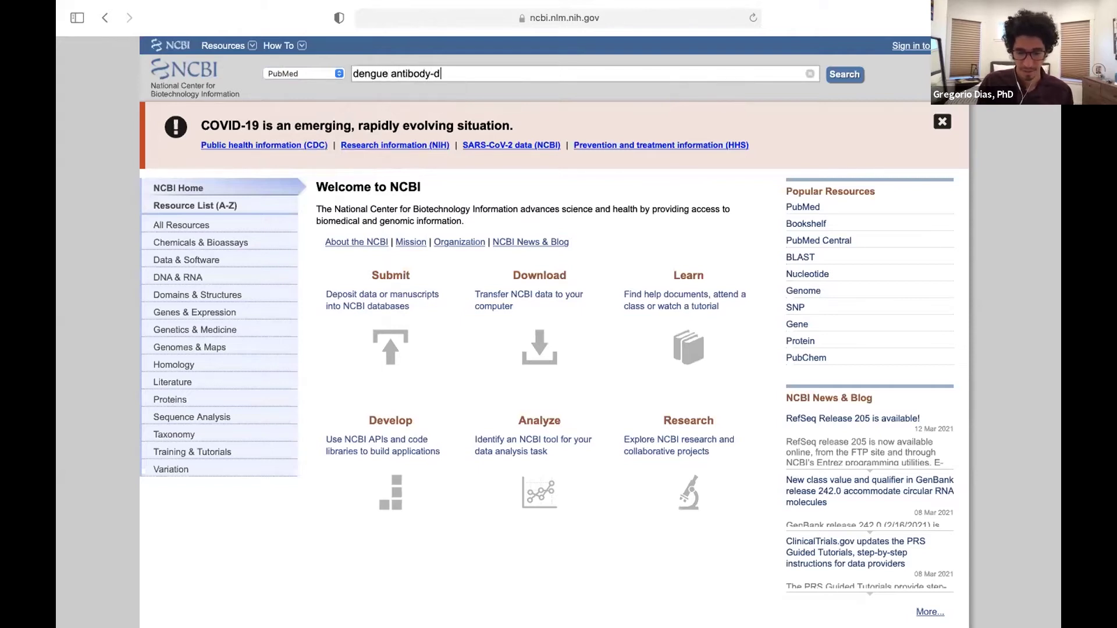
pyautogui.write('ependent enhancement')
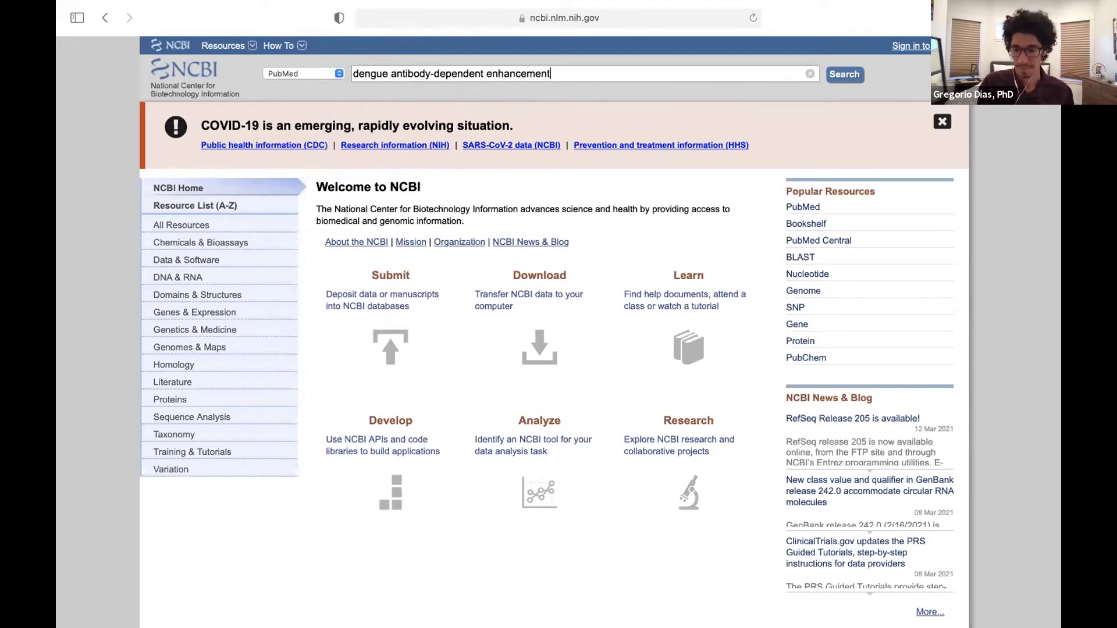
pyautogui.press('Return')
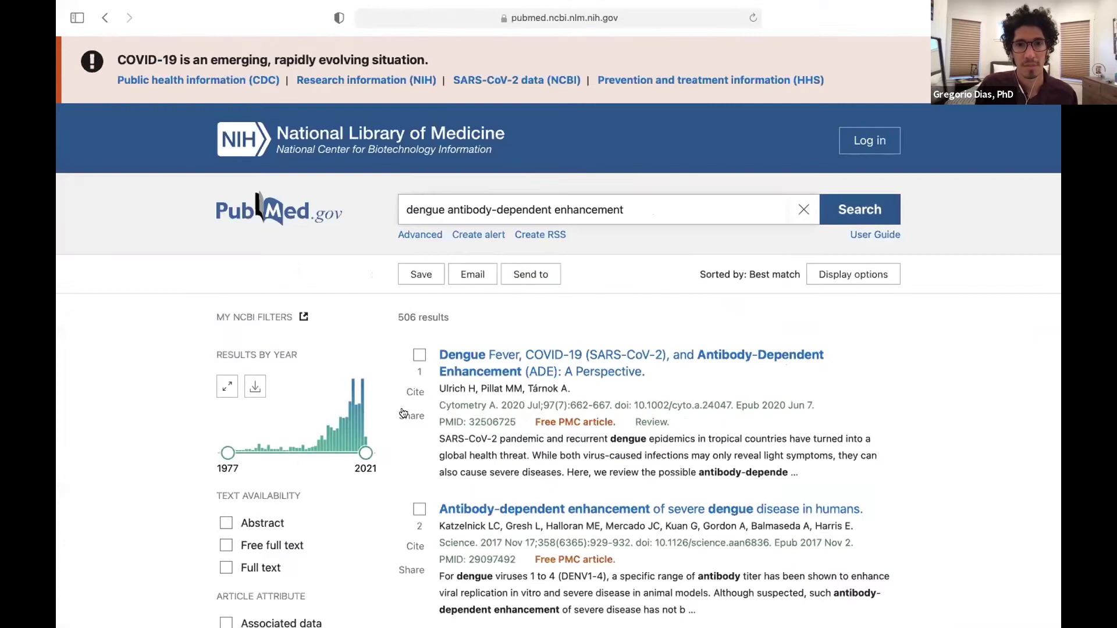
# Open the article "Antibody-dependent enhancement of severe dengue disease in humans" and copy its citation's DOI, 10.1126/science.aan6836.
pyautogui.scroll(-2, 561, 414)
pyautogui.click(517, 421)
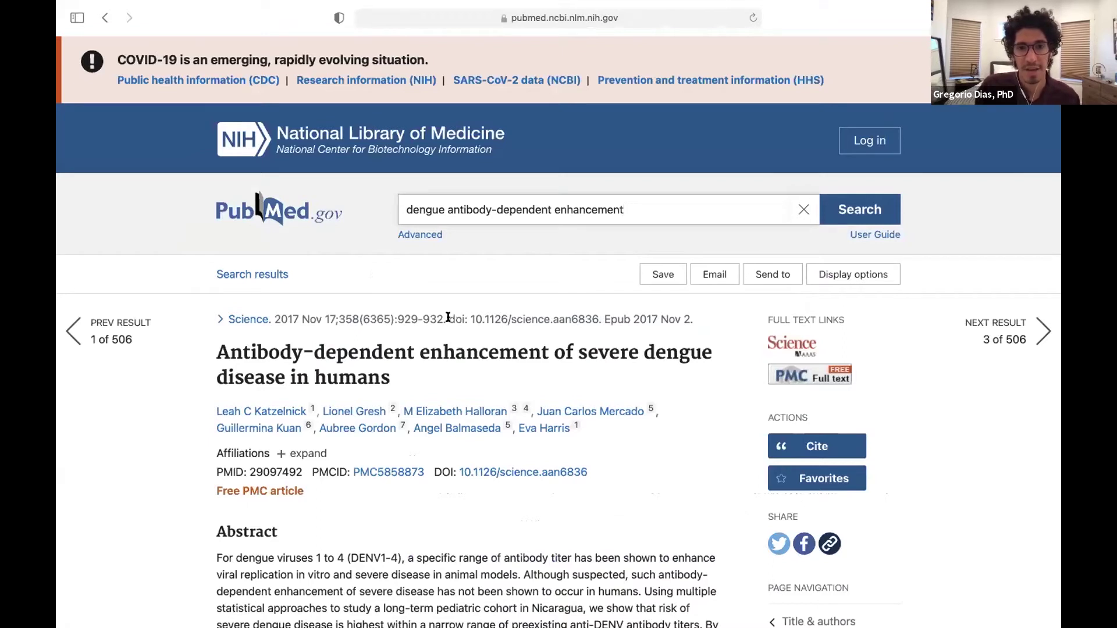
pyautogui.moveTo(448, 317); pyautogui.dragTo(598, 319)
pyautogui.rightClick(585, 320)
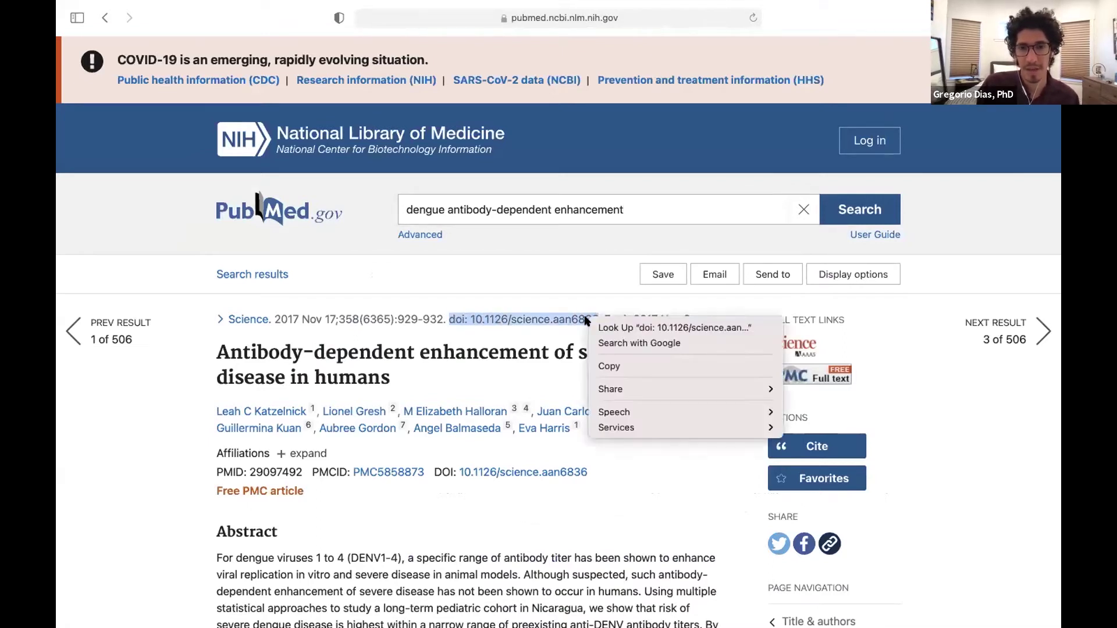
pyautogui.click(635, 373)
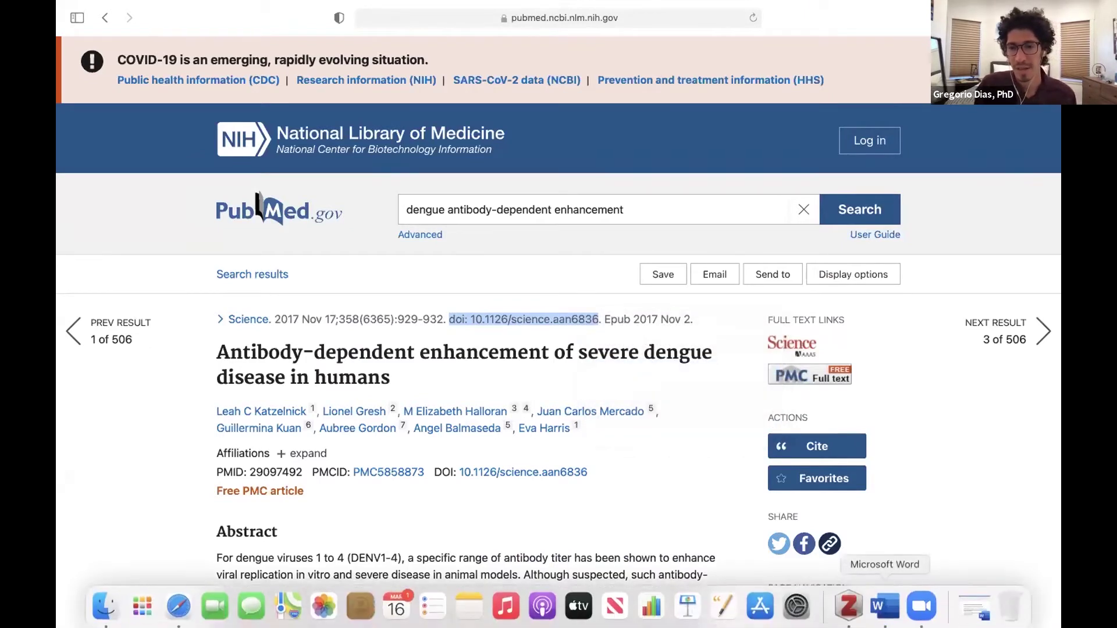
# Switch to Zotero and add the article with doi: 10.1126/science.aan6836 to the Dengue paper collection by its identifier.
pyautogui.click(853, 608)
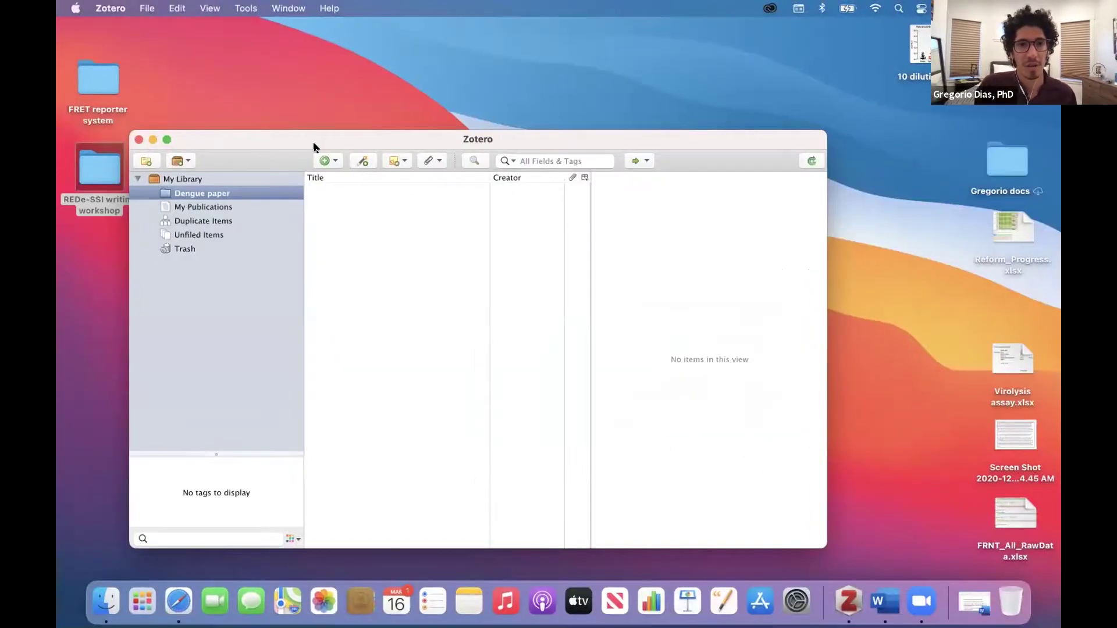
pyautogui.click(364, 162)
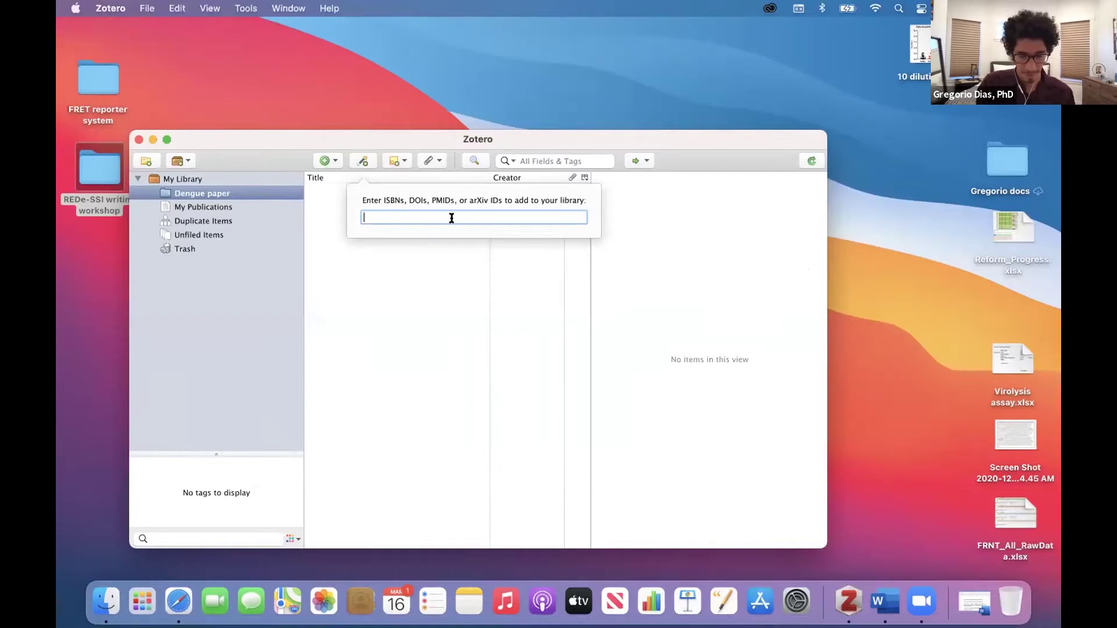
pyautogui.press('super+v')
pyautogui.press('Return')
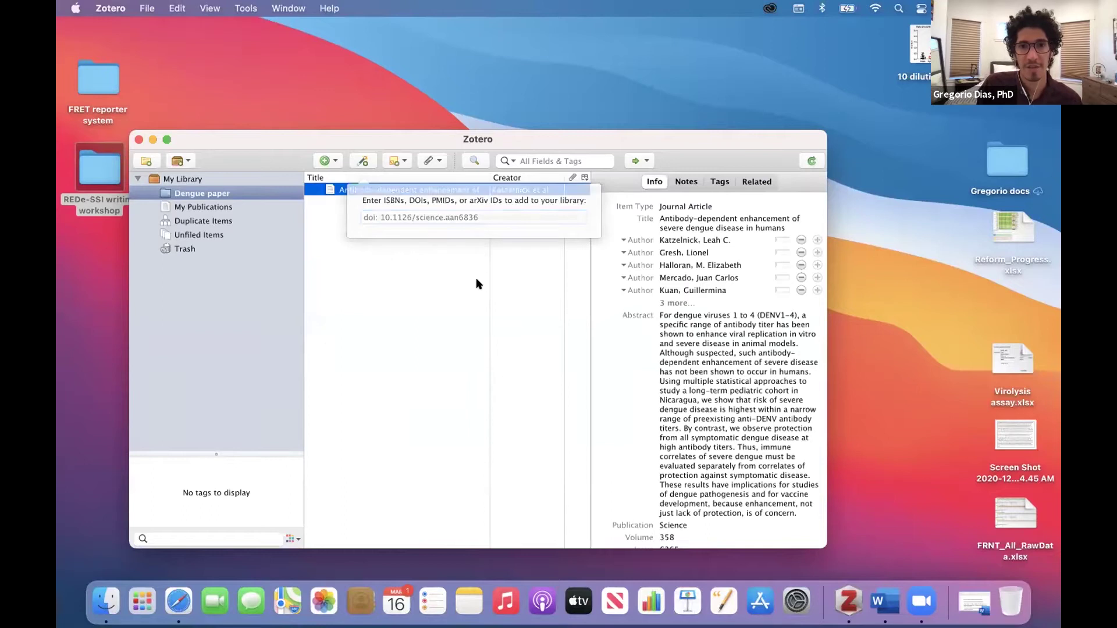
# Review the imported article's title, authors, abstract, publication, volume, issue, pages and date.
pyautogui.click(672, 224)
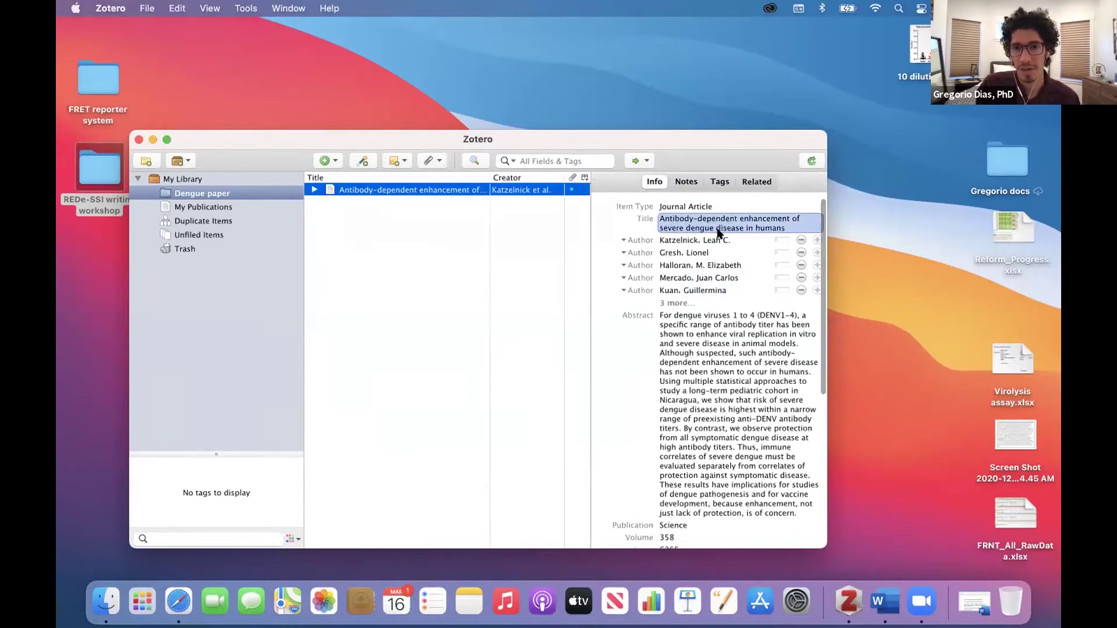
pyautogui.click(710, 240)
pyautogui.click(678, 240)
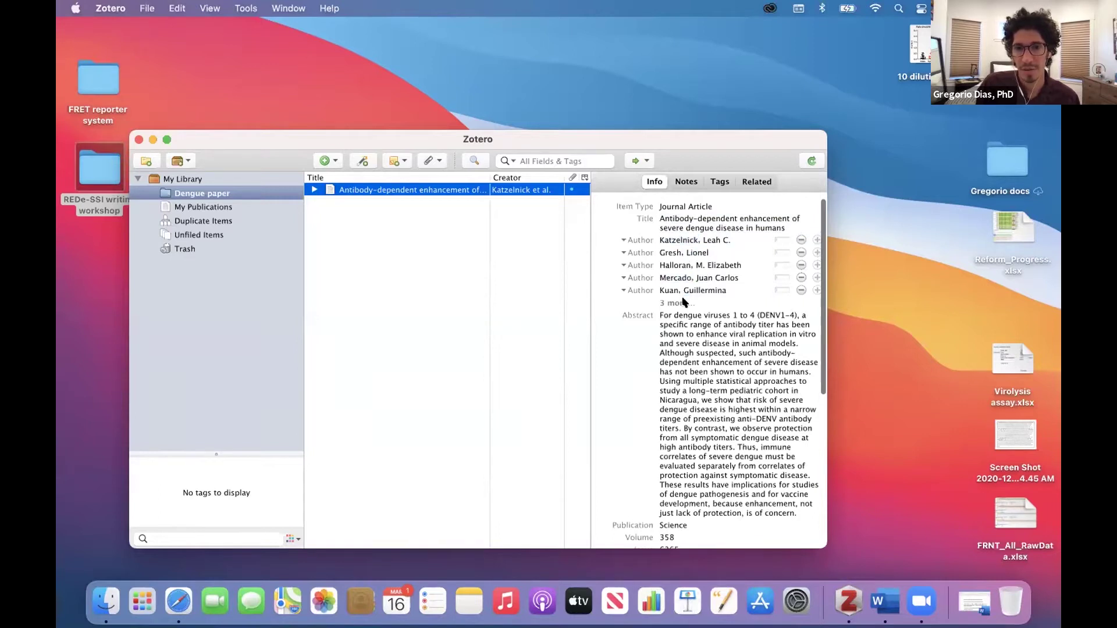
pyautogui.click(688, 320)
pyautogui.scroll(-5, 686, 366)
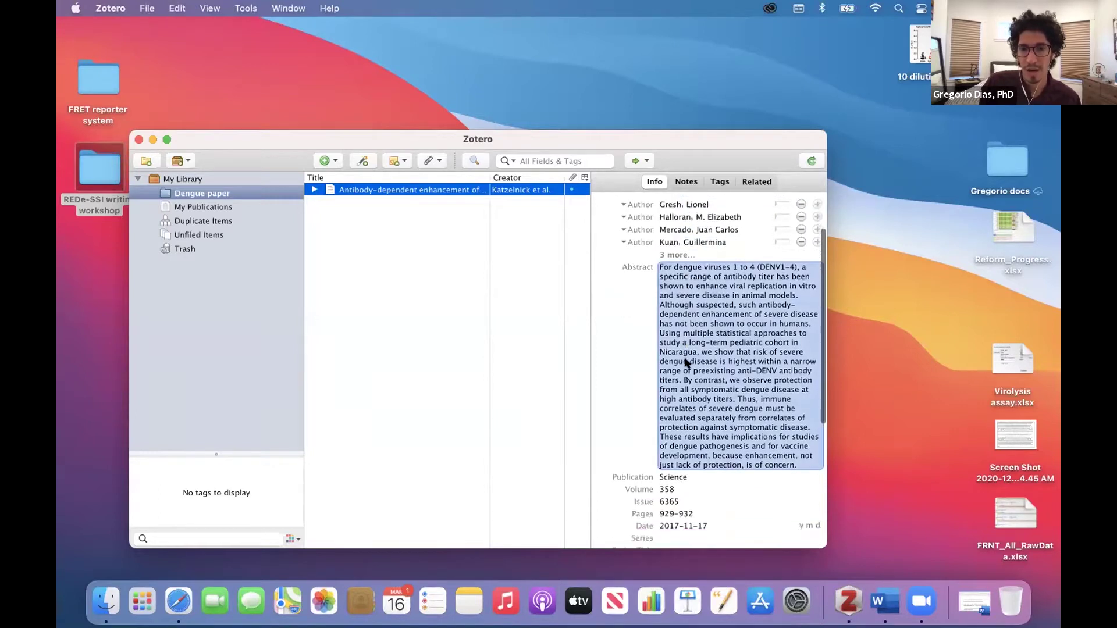
pyautogui.click(678, 396)
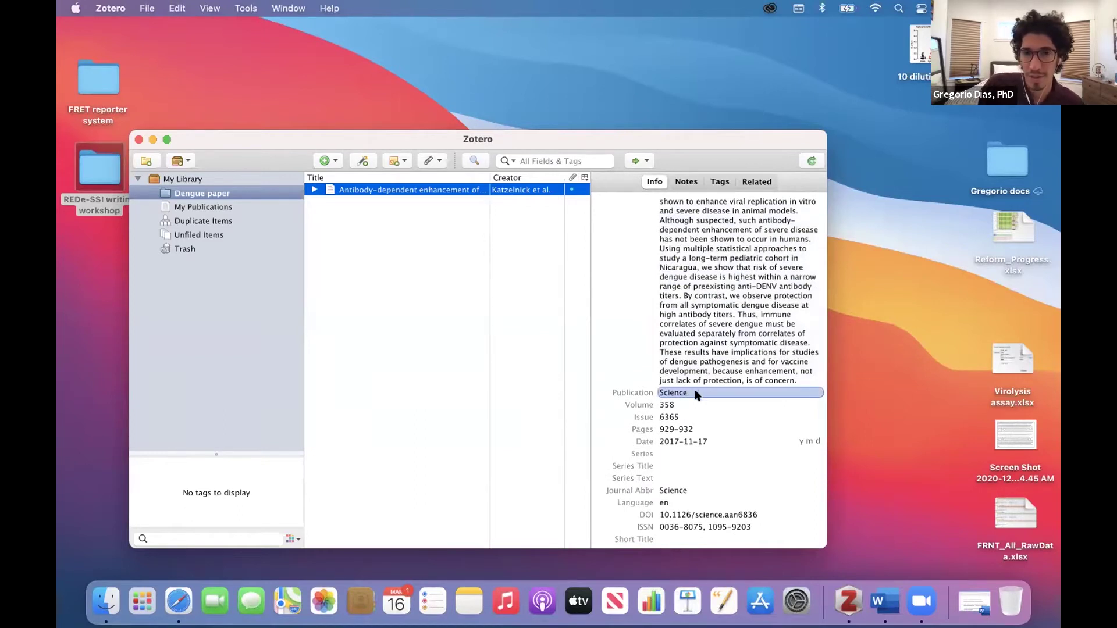
pyautogui.click(674, 403)
pyautogui.click(667, 415)
pyautogui.click(664, 424)
pyautogui.click(668, 441)
pyautogui.click(668, 418)
pyautogui.scroll(-5, 666, 418)
pyautogui.click(661, 419)
pyautogui.scroll(10, 661, 419)
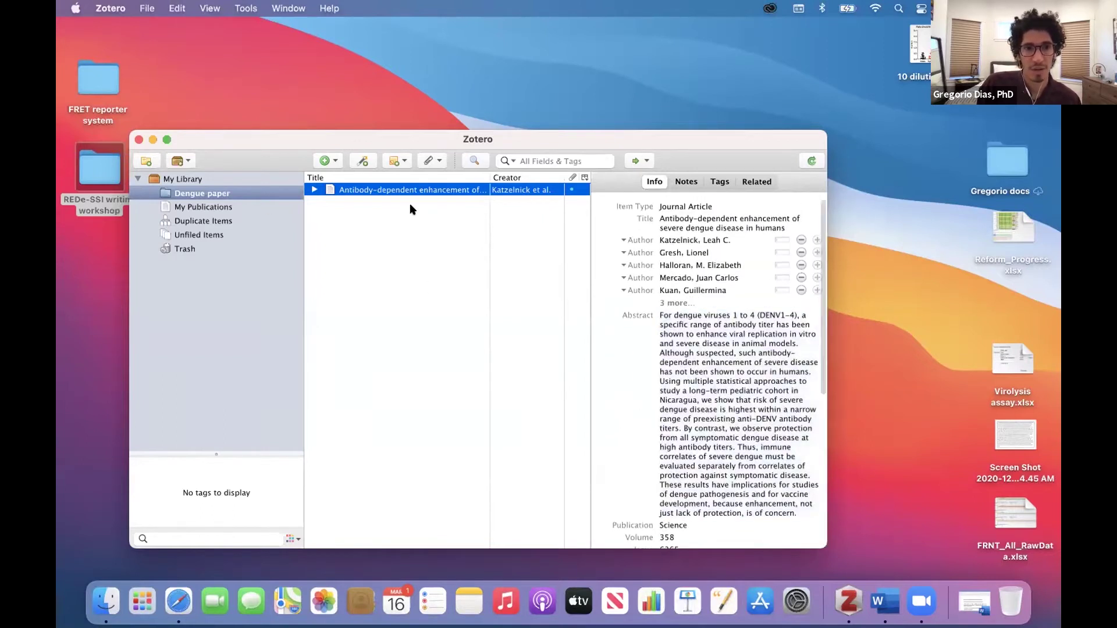
pyautogui.click(220, 196)
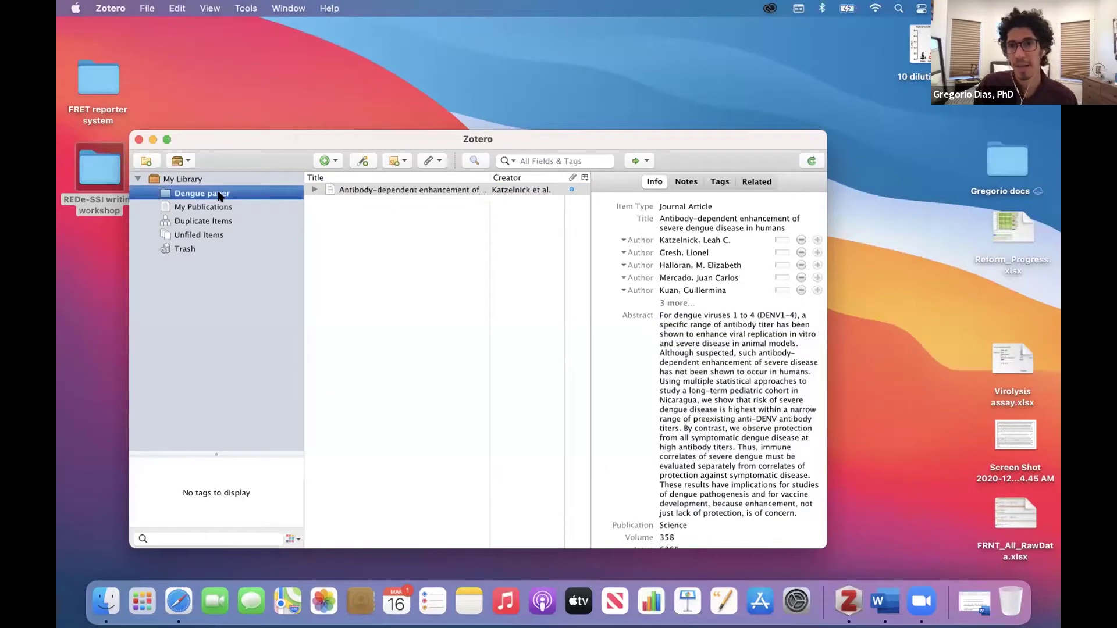
pyautogui.click(348, 214)
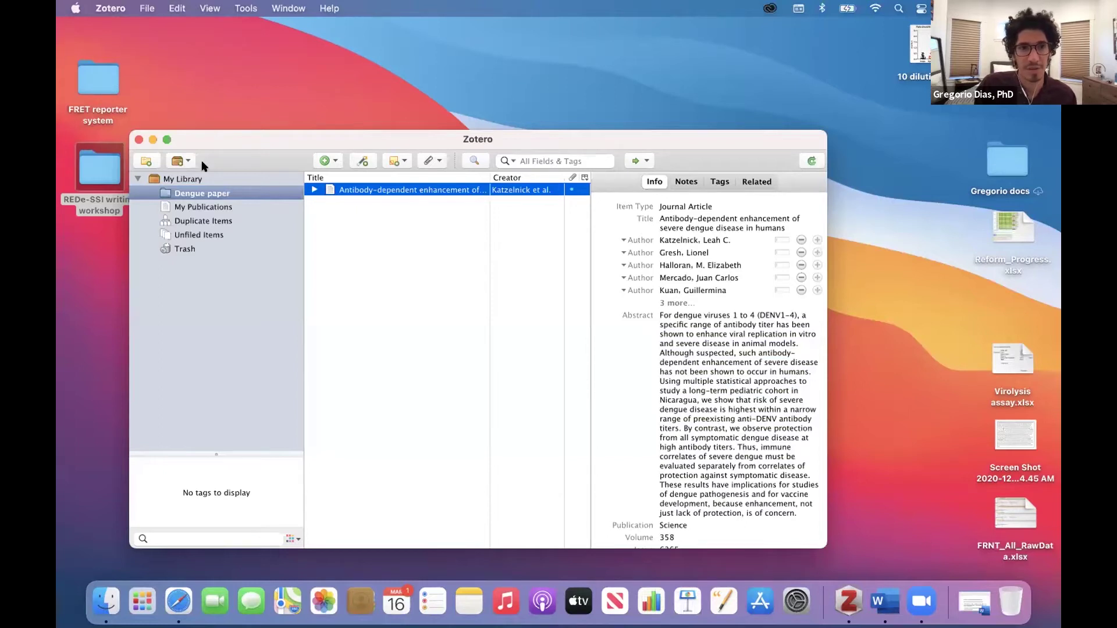
pyautogui.click(185, 162)
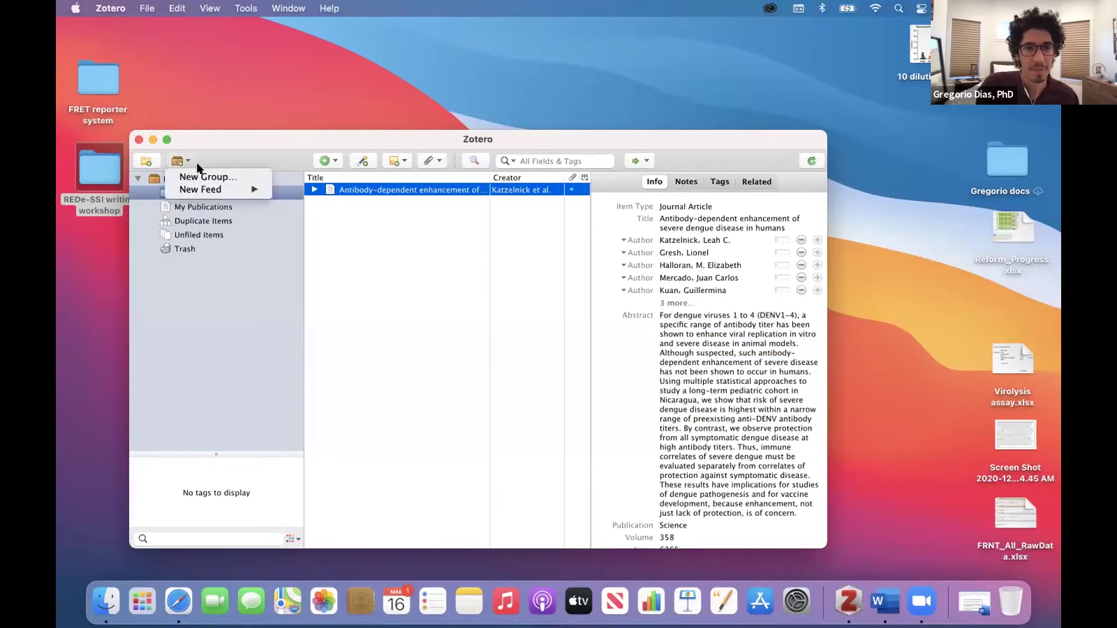
pyautogui.click(479, 289)
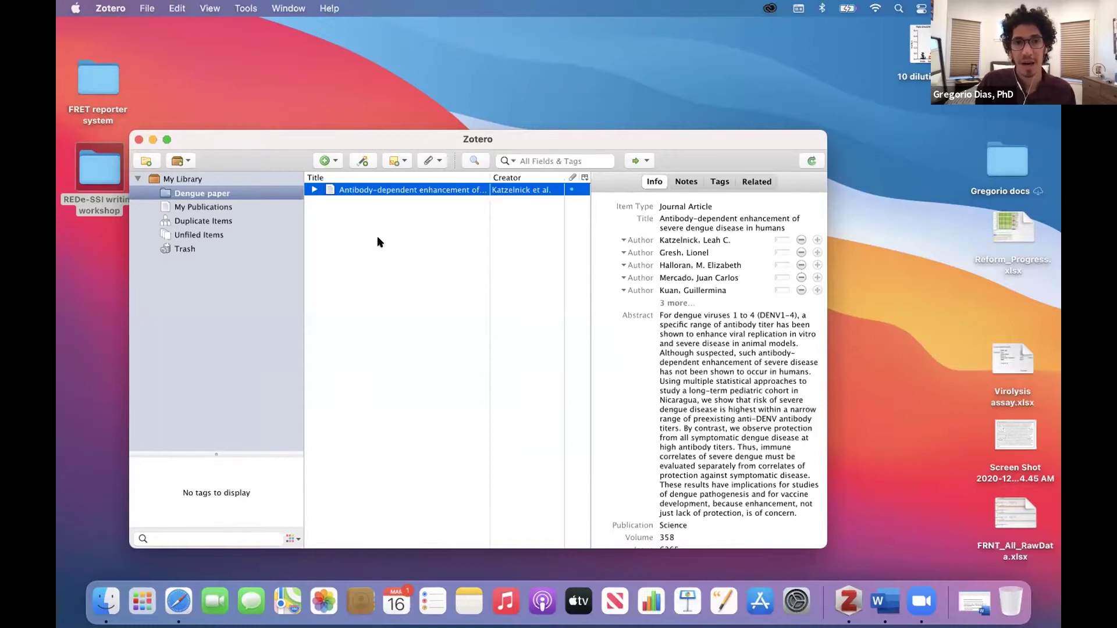
pyautogui.click(404, 162)
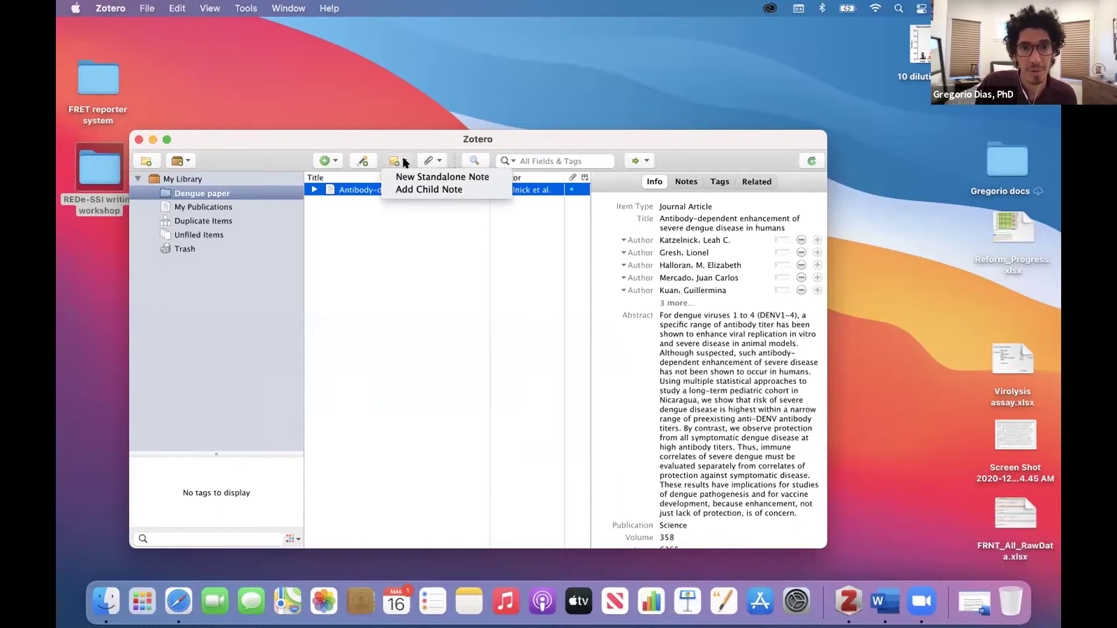
pyautogui.click(334, 163)
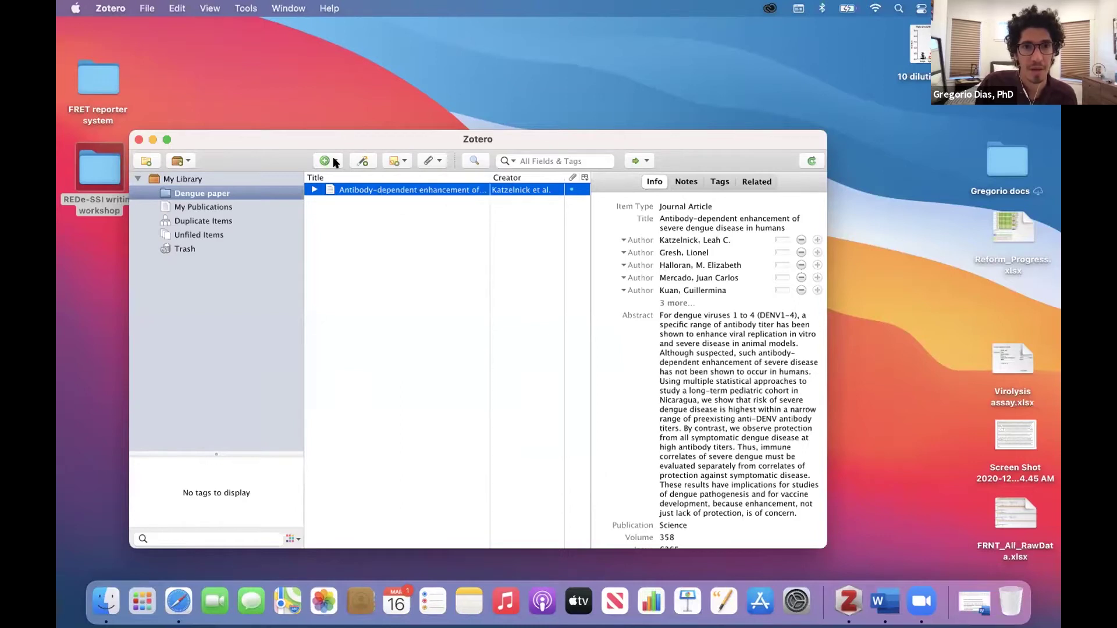
pyautogui.click(335, 163)
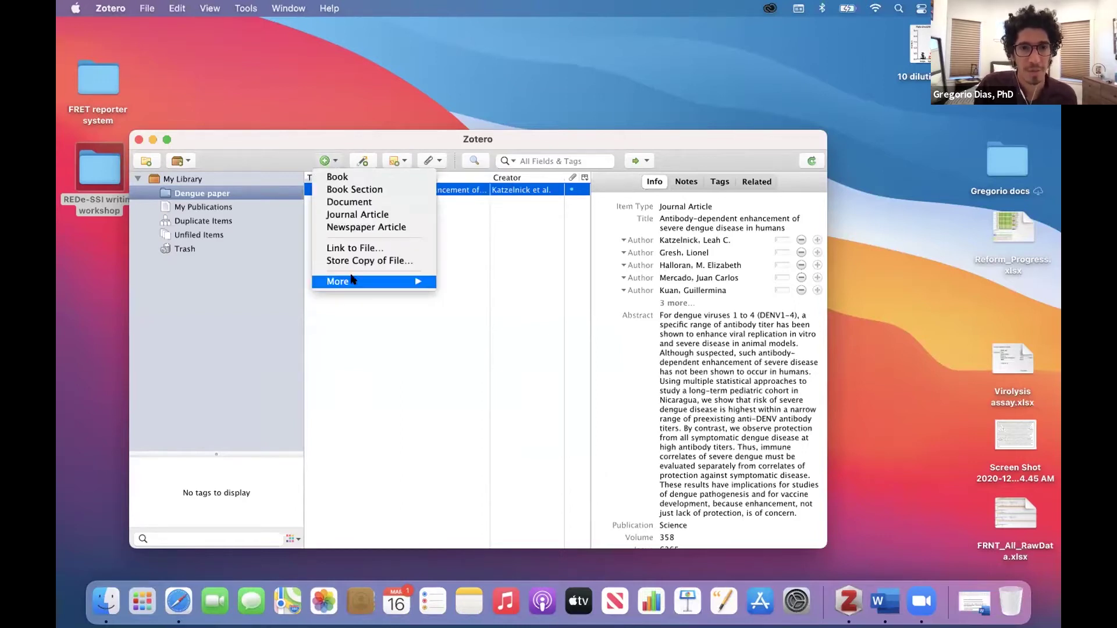
pyautogui.moveTo(351, 282)
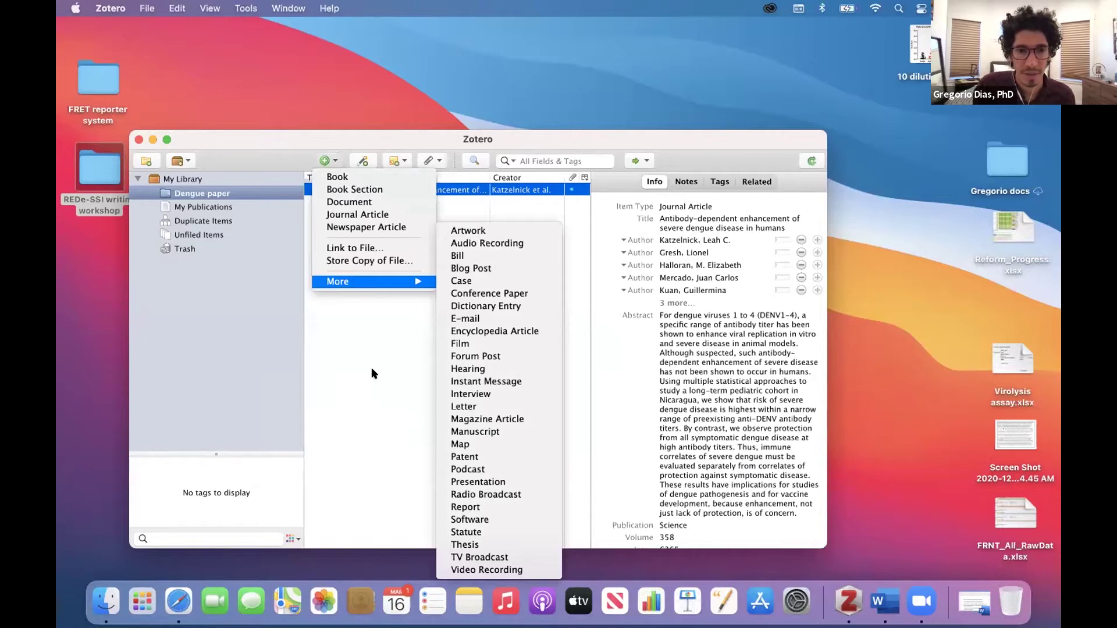
pyautogui.click(375, 391)
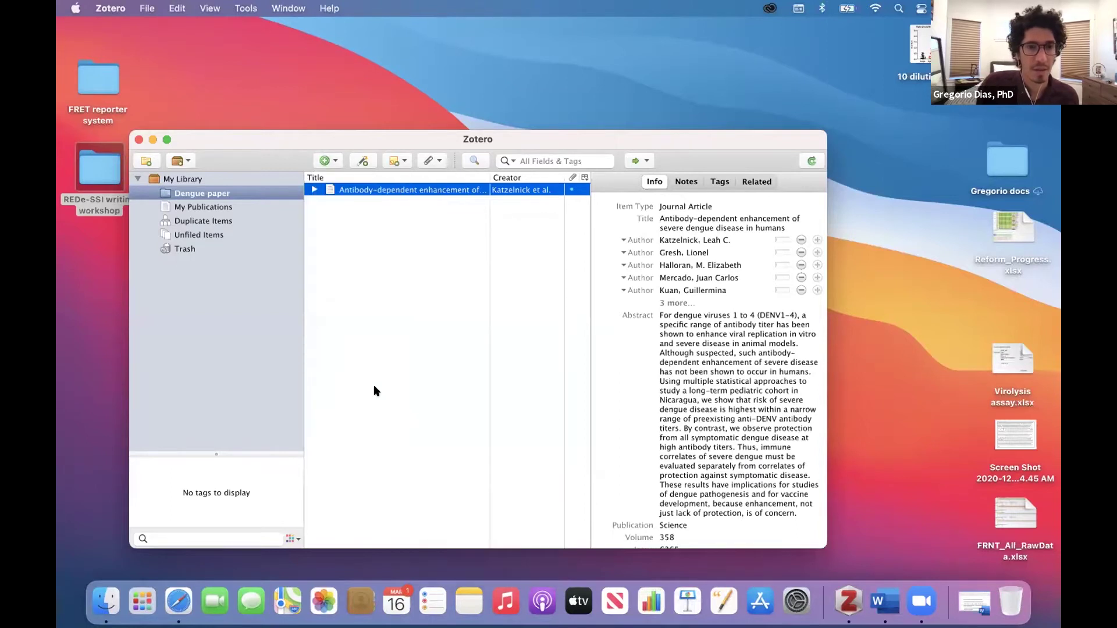
pyautogui.click(198, 208)
pyautogui.click(197, 194)
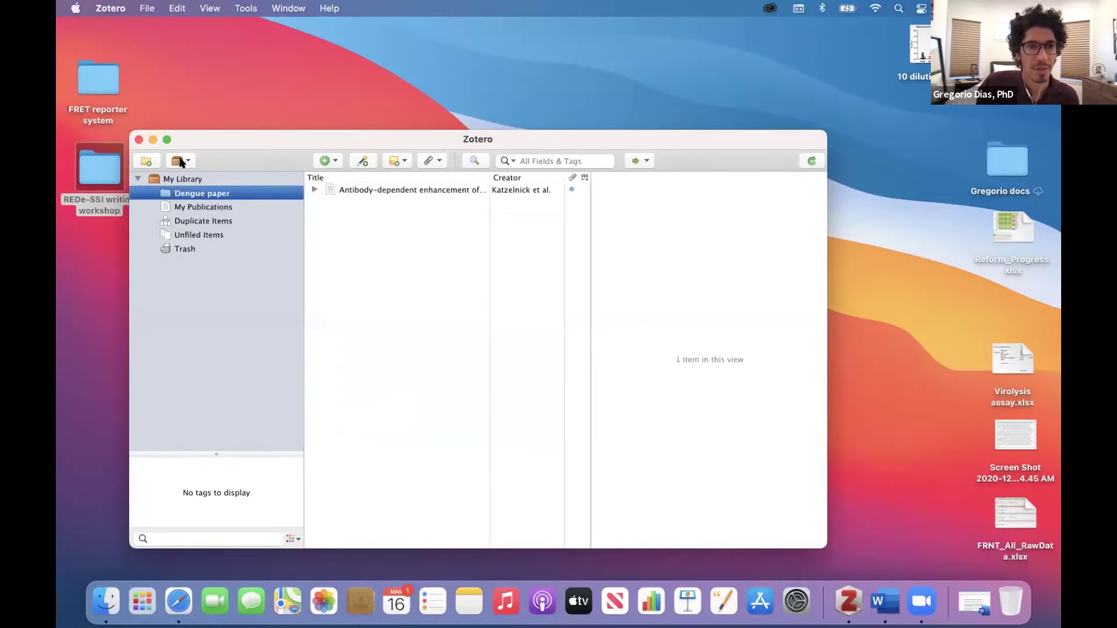
pyautogui.click(148, 8)
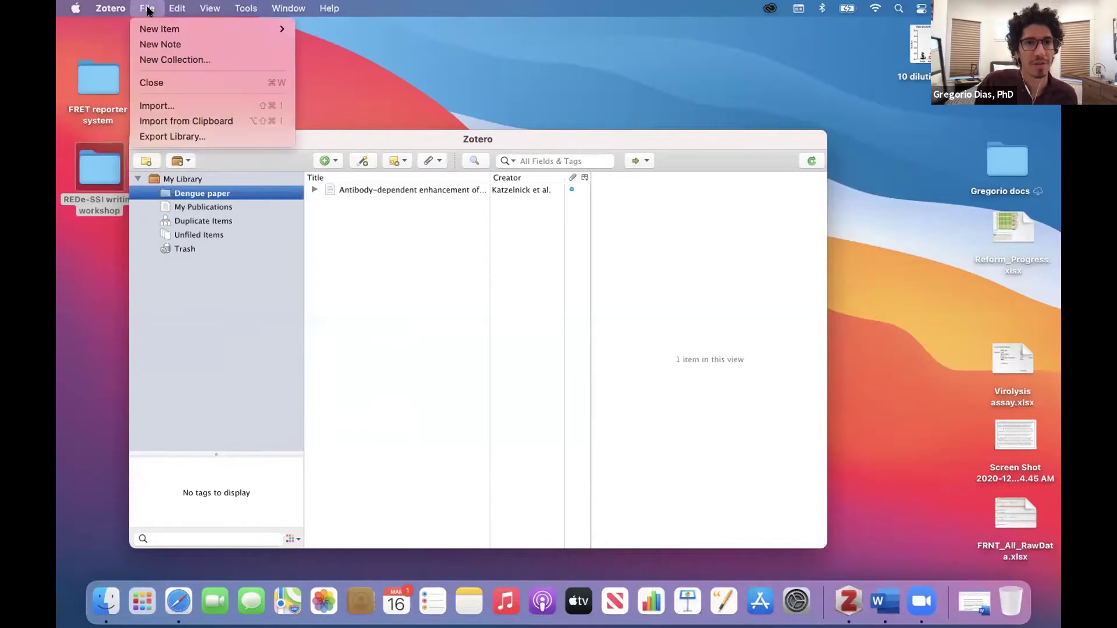
pyautogui.moveTo(161, 24)
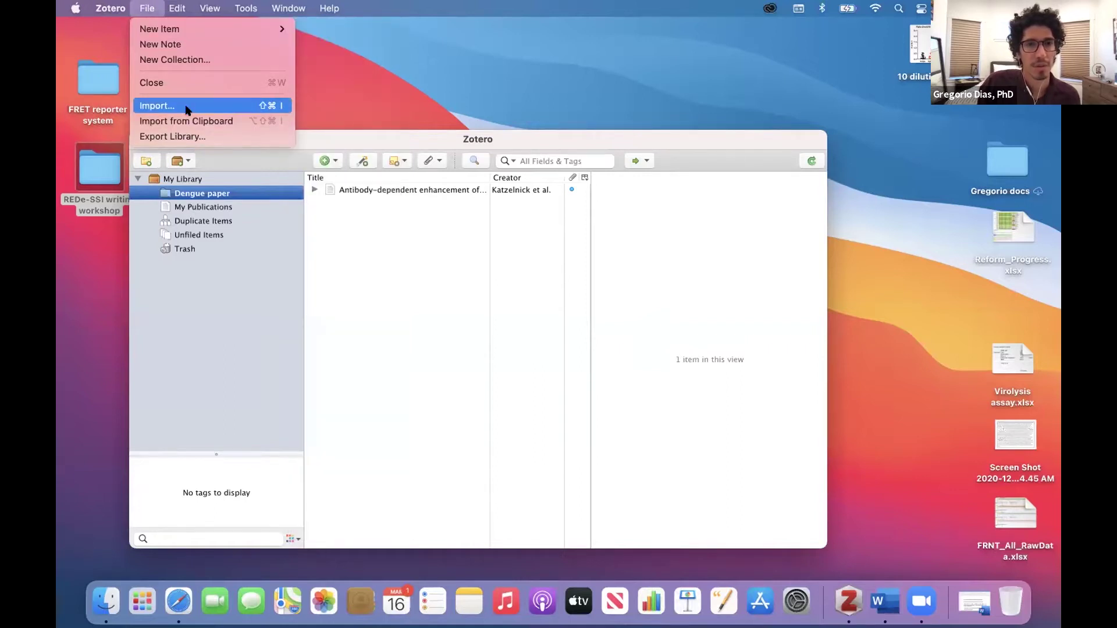
pyautogui.click(187, 110)
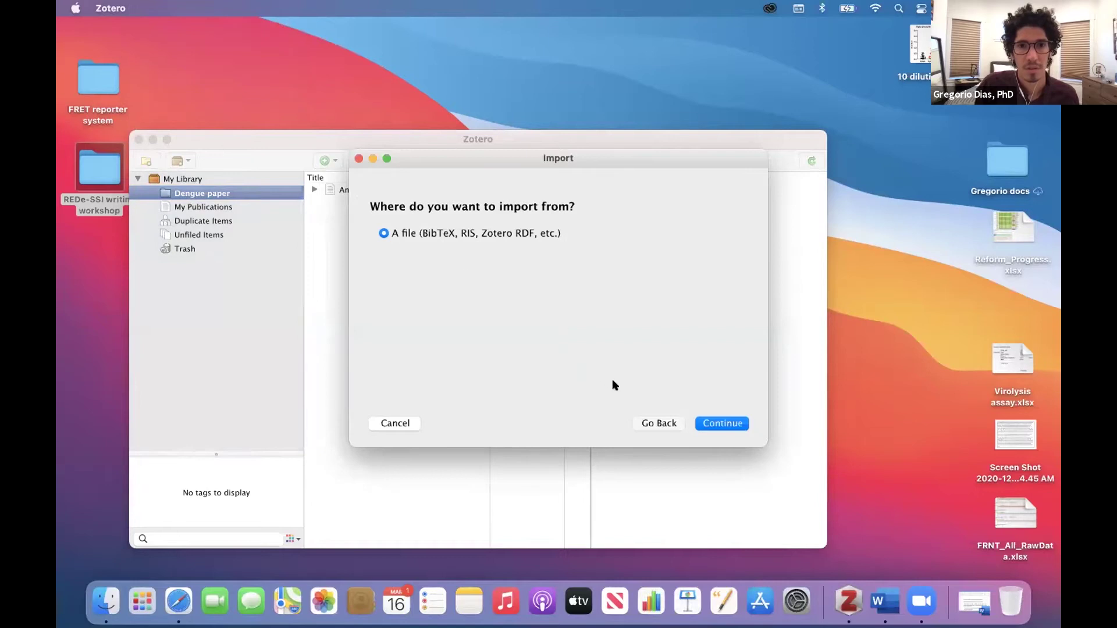
pyautogui.click(396, 423)
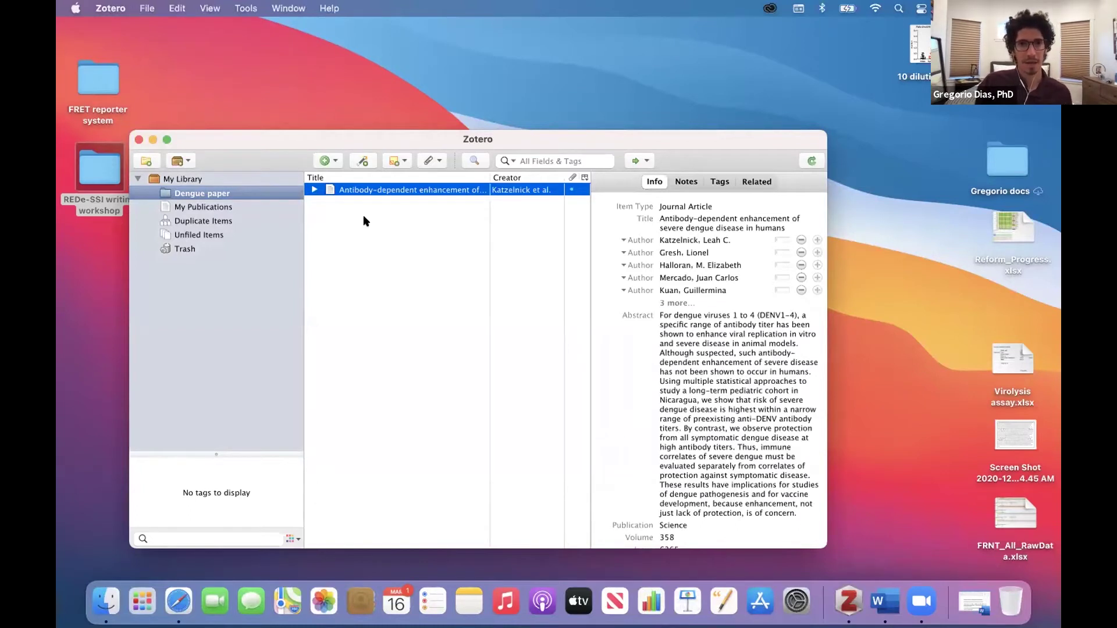
# Create a blank Journal Article item in the Dengue paper collection.
pyautogui.click(326, 160)
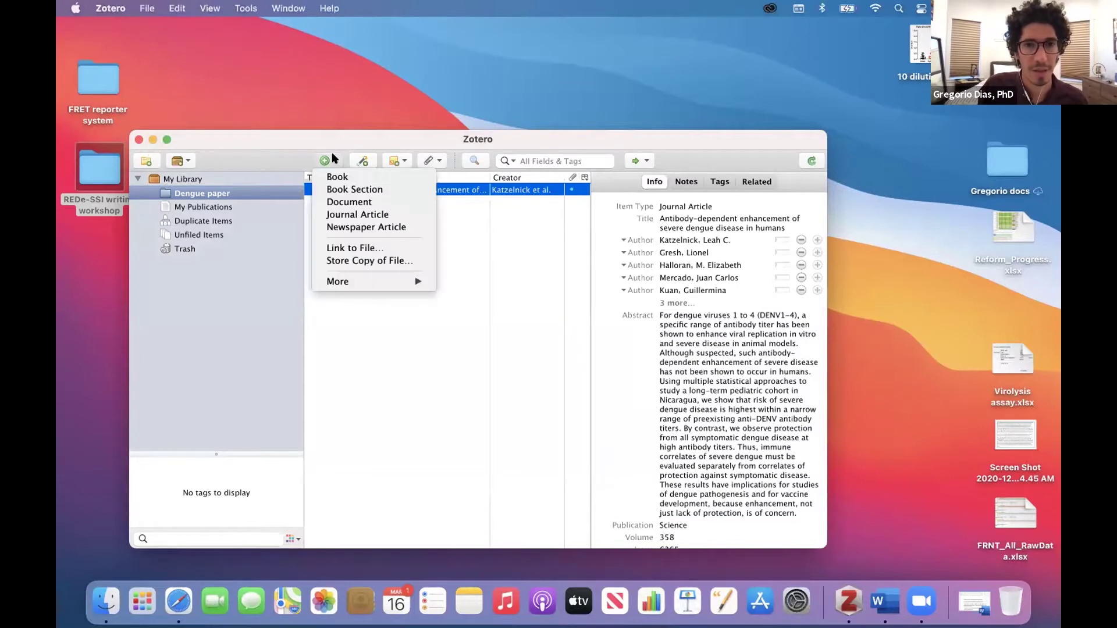
pyautogui.click(372, 215)
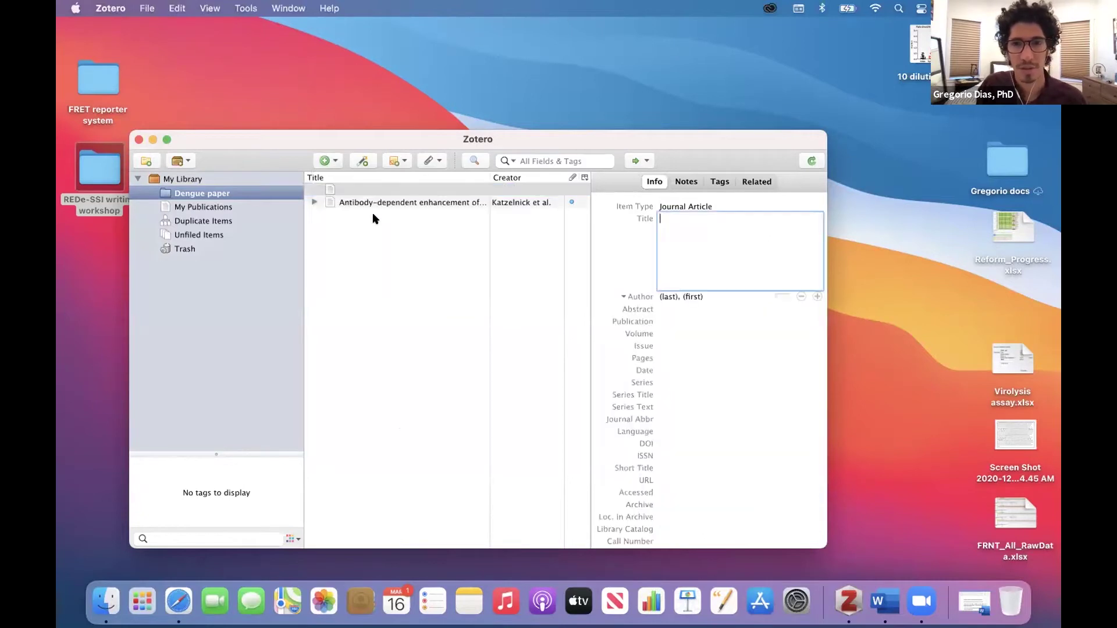
pyautogui.click(147, 161)
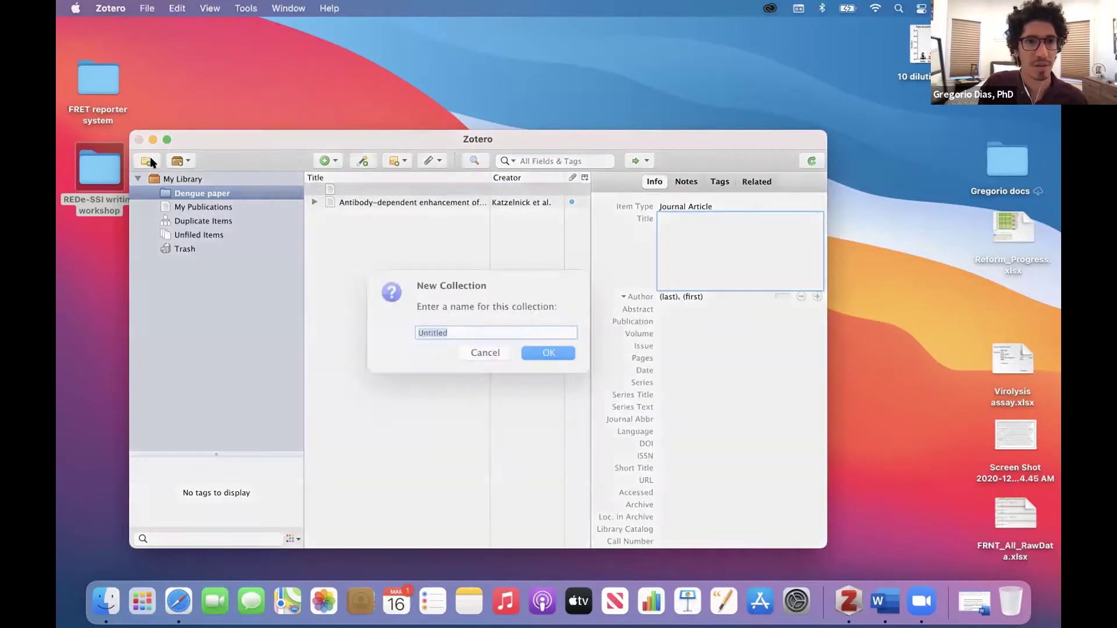
pyautogui.click(486, 368)
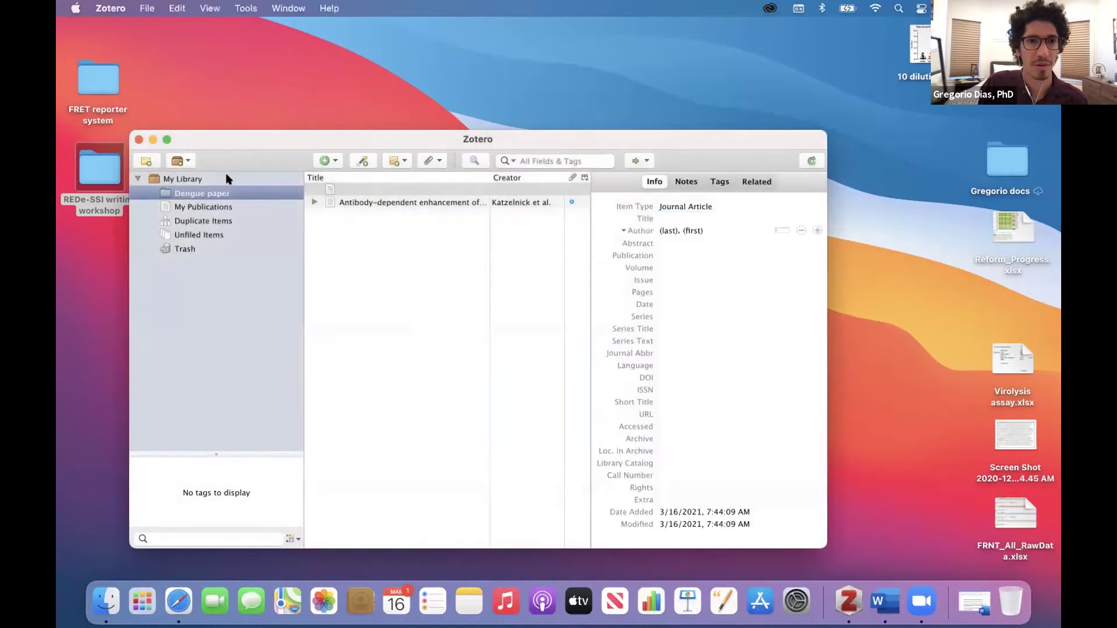
pyautogui.click(180, 160)
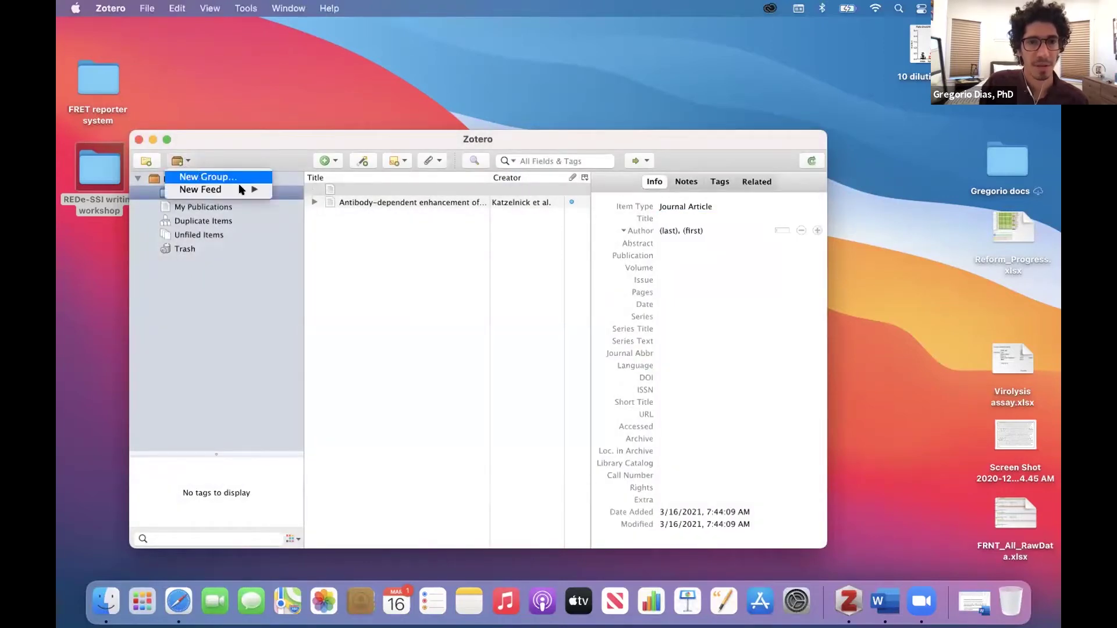
pyautogui.click(393, 294)
# Switch to Safari, open the article "Dengue Antibody-Dependent Enhancement: Knowns and Unknowns" and copy "doi: 10.1128/microbiolspec" from its citation.
pyautogui.click(175, 610)
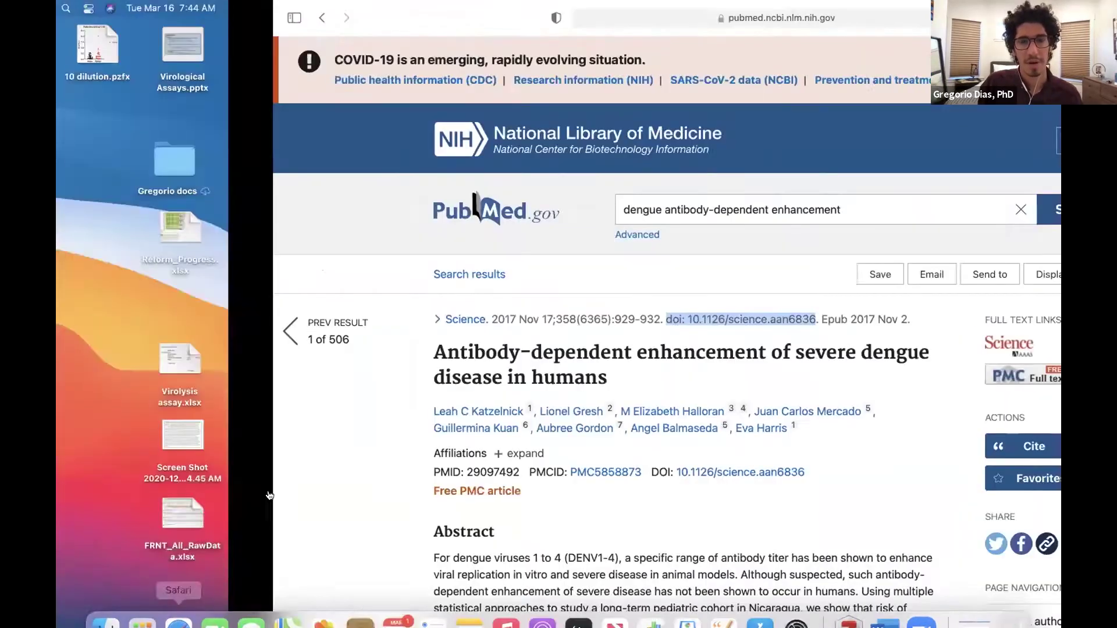
pyautogui.click(105, 17)
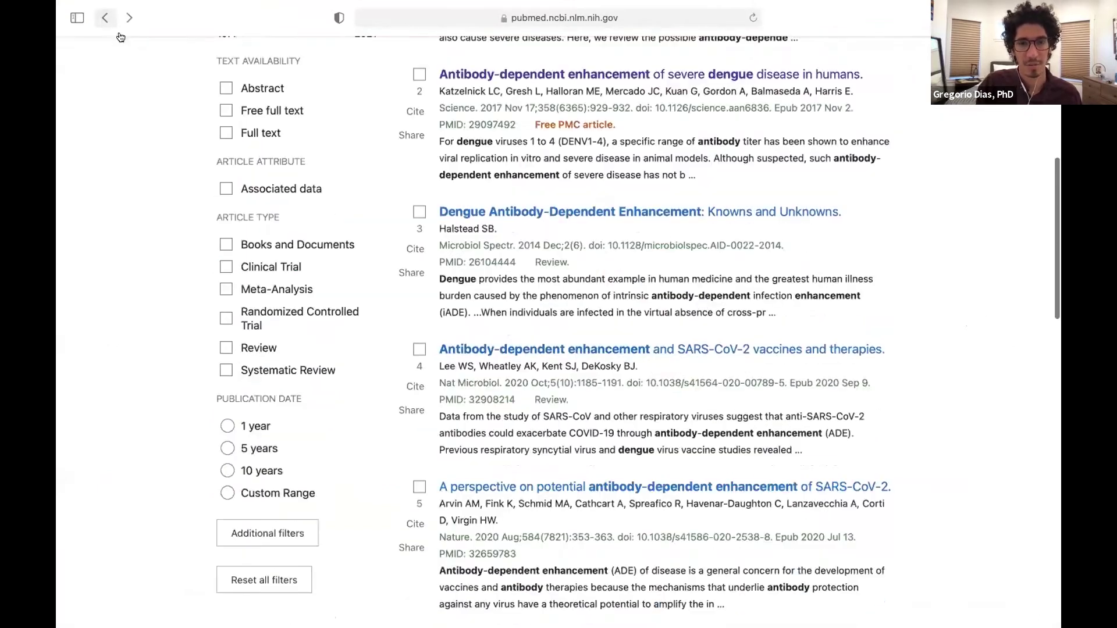
pyautogui.click(619, 213)
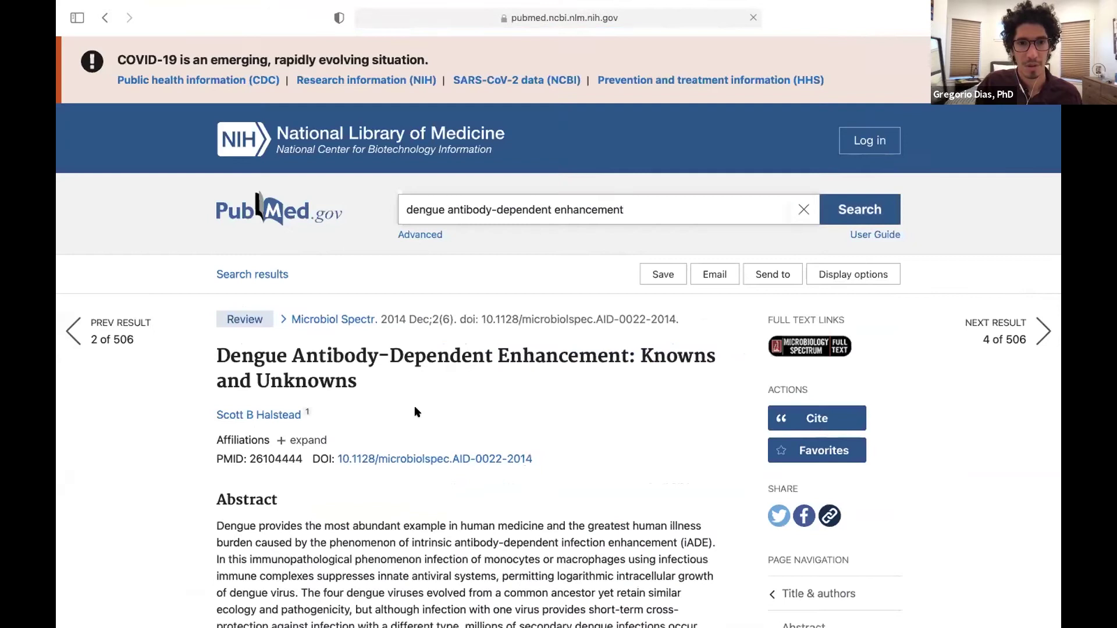
pyautogui.moveTo(459, 319); pyautogui.dragTo(594, 313)
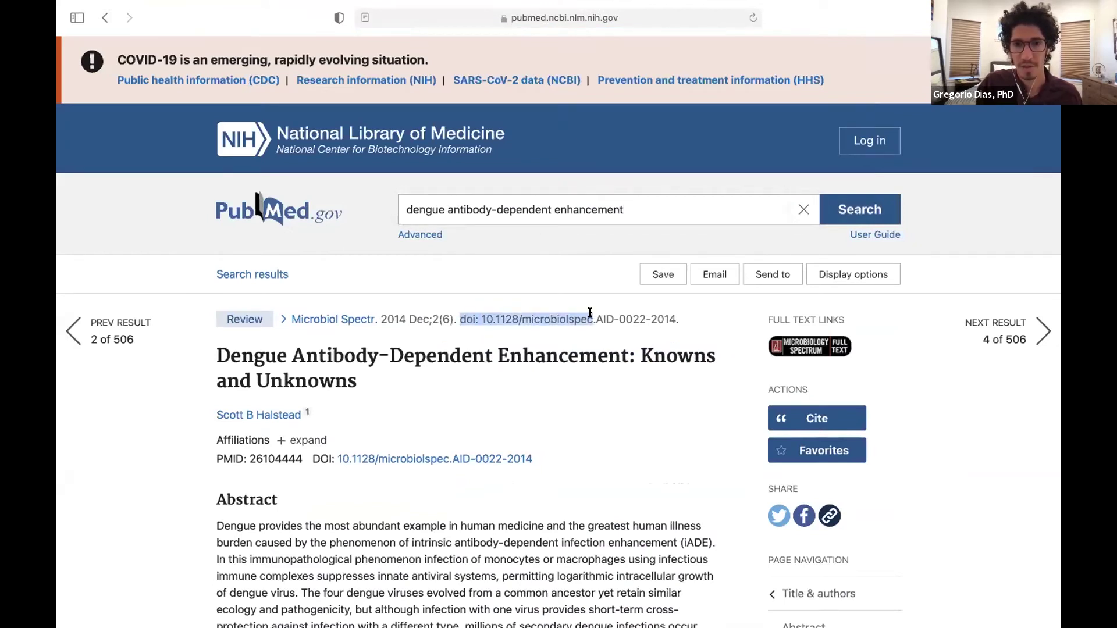
pyautogui.rightClick(579, 321)
pyautogui.click(599, 369)
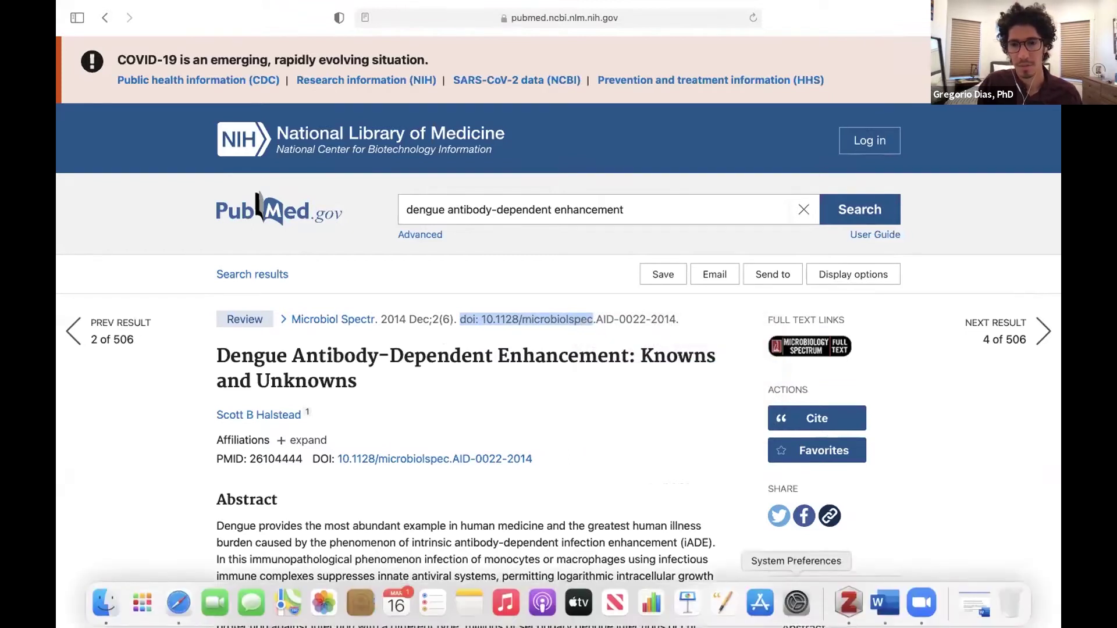
# Switch to Zotero and try to add the second article to the Dengue paper collection using the identifier "doi: 10.1128/microbiolspec".
pyautogui.click(848, 602)
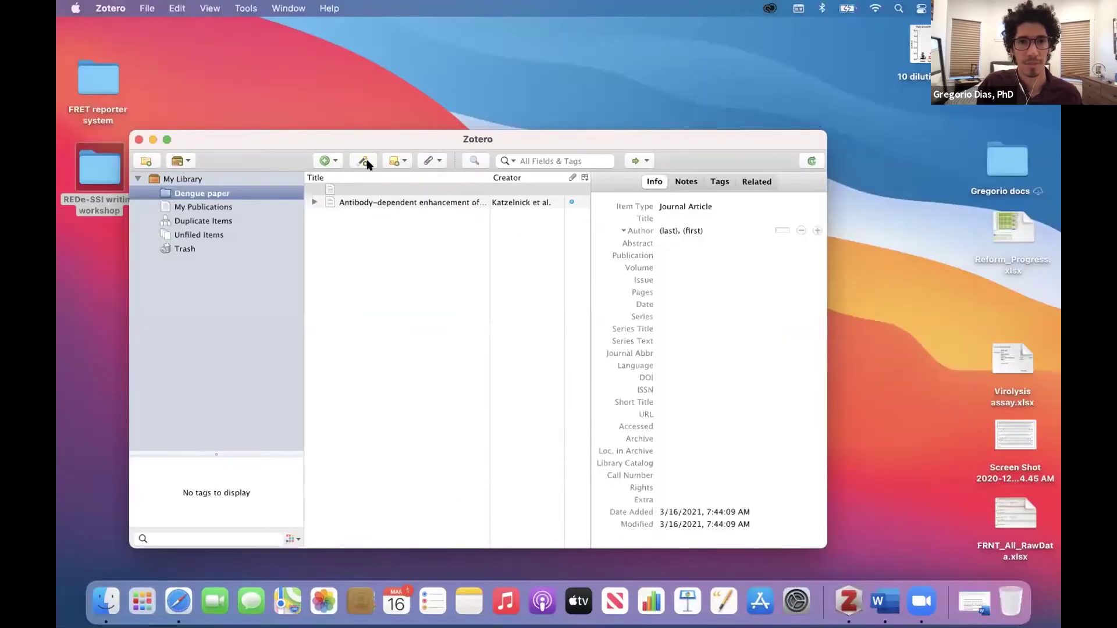
pyautogui.click(363, 161)
pyautogui.press('super+v')
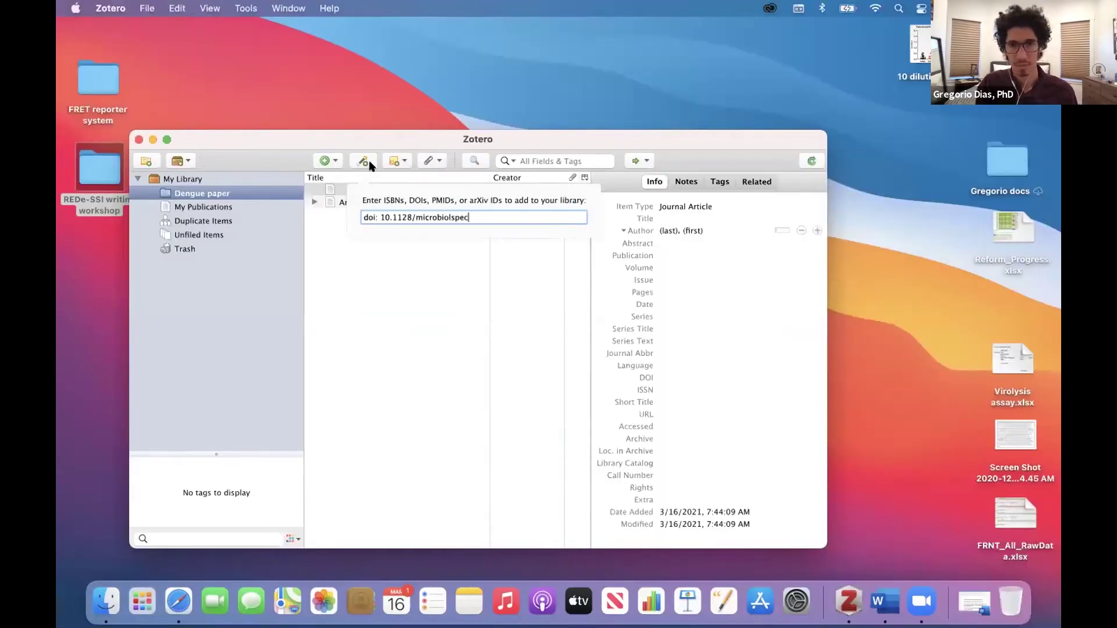
pyautogui.press('Return')
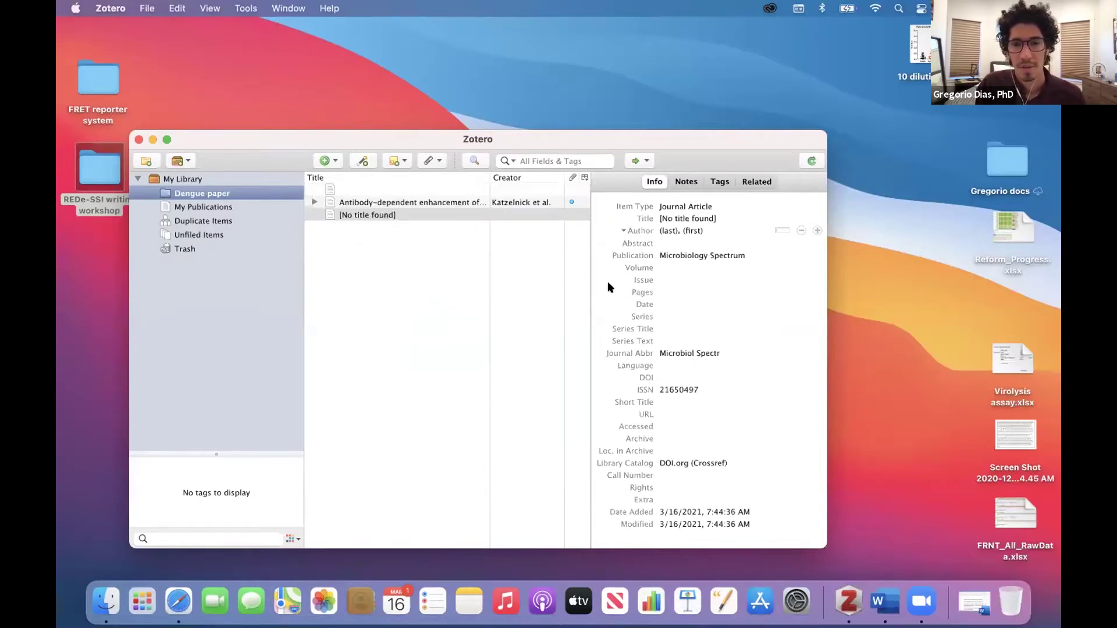
pyautogui.click(372, 216)
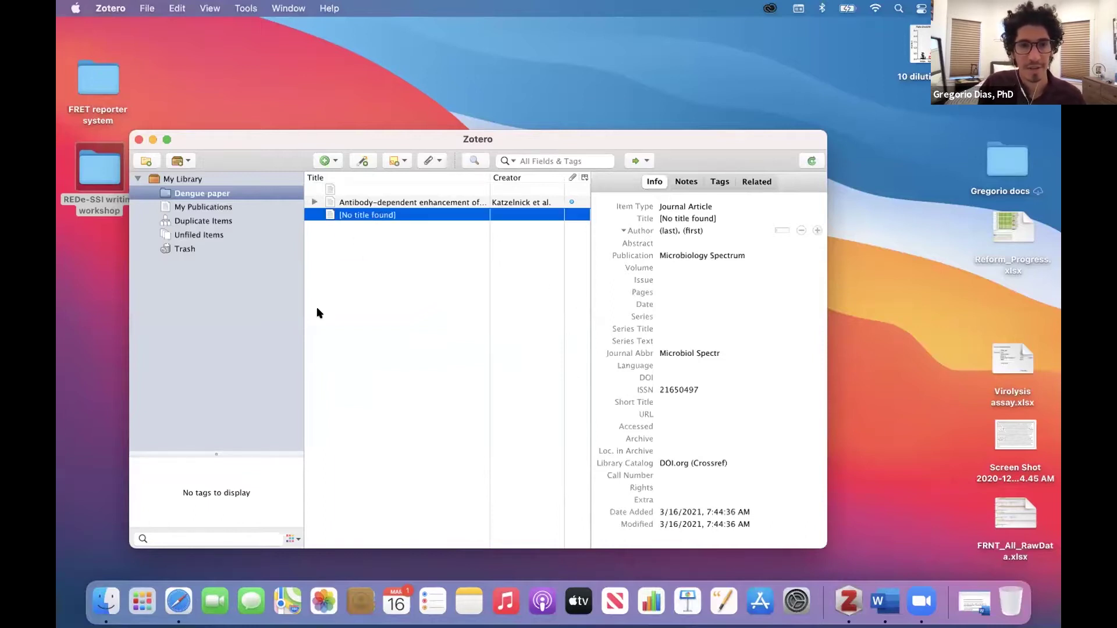
pyautogui.click(178, 601)
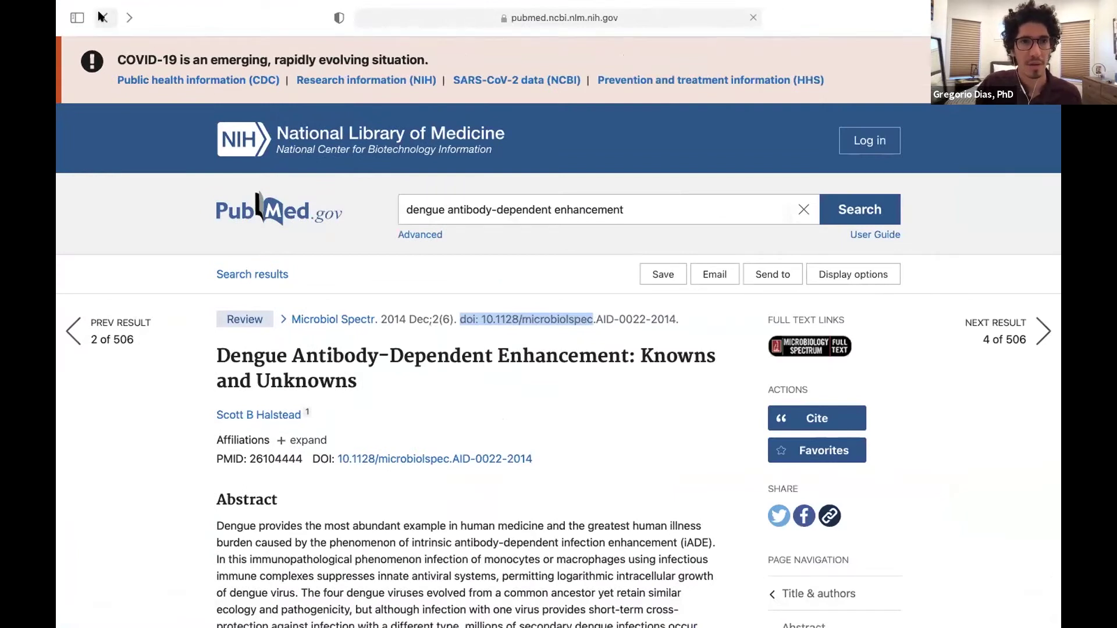
pyautogui.click(105, 17)
pyautogui.click(585, 356)
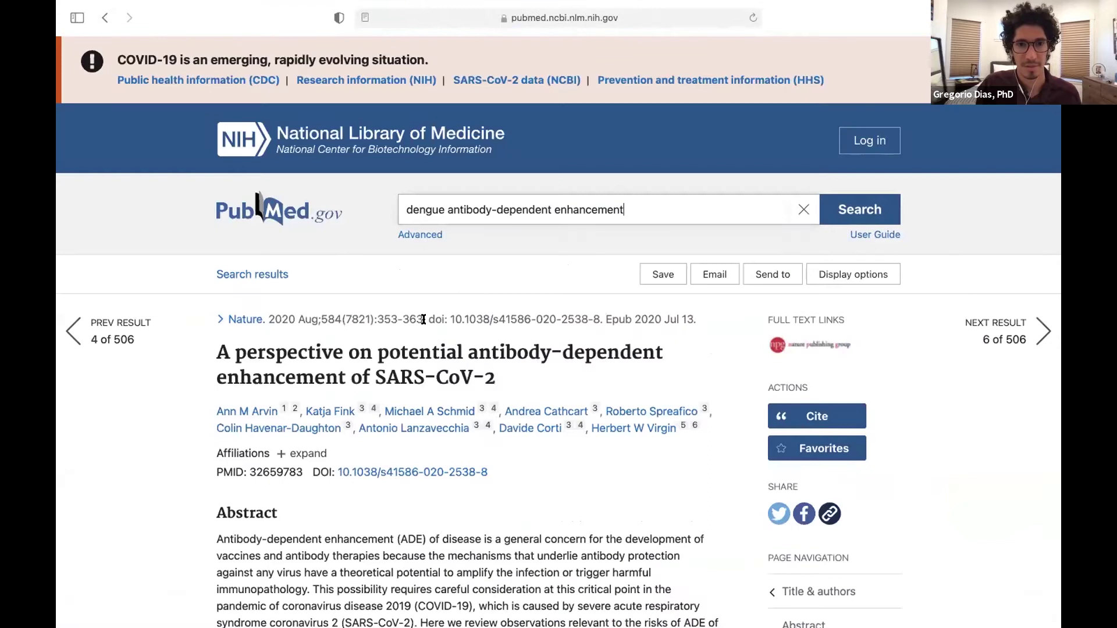
pyautogui.moveTo(428, 317); pyautogui.dragTo(593, 314)
pyautogui.rightClick(594, 314)
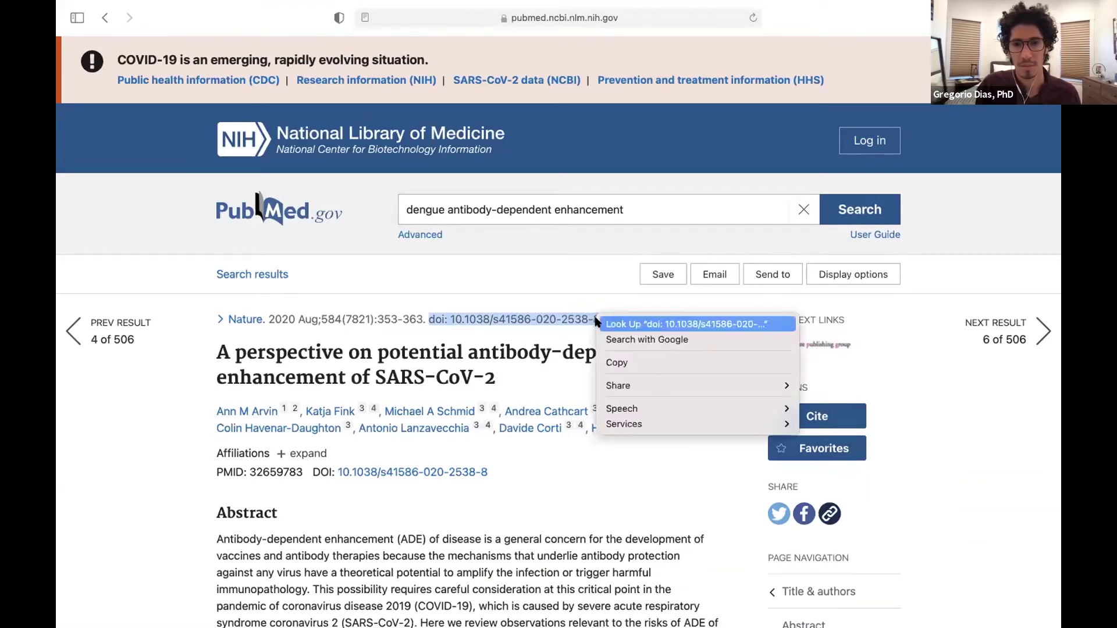
pyautogui.click(614, 361)
pyautogui.click(856, 608)
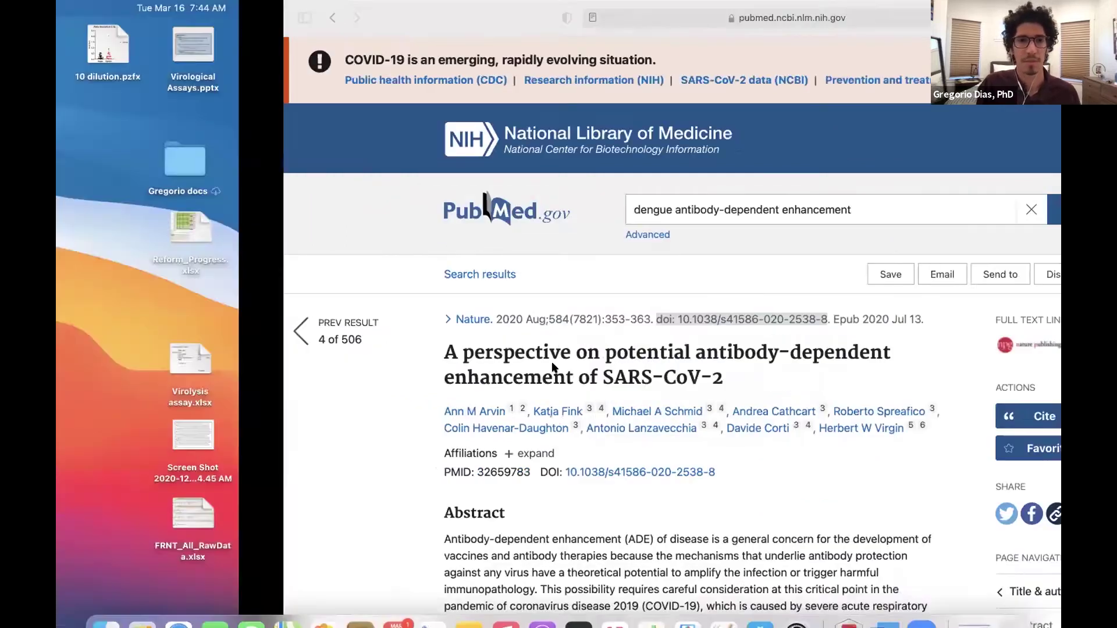
pyautogui.click(330, 161)
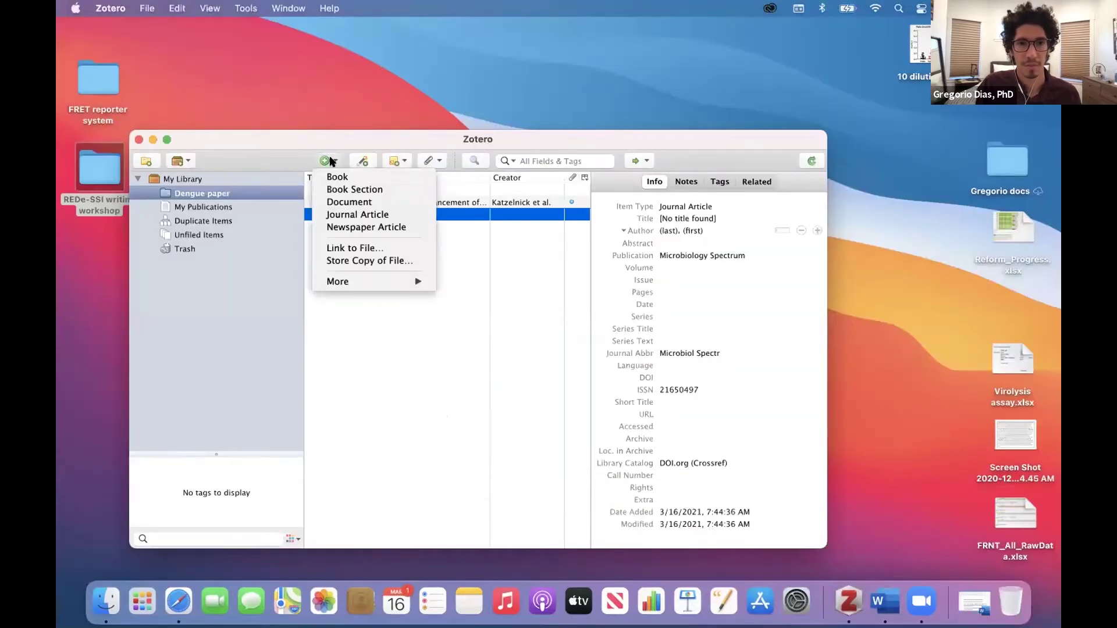
pyautogui.click(505, 270)
pyautogui.click(362, 160)
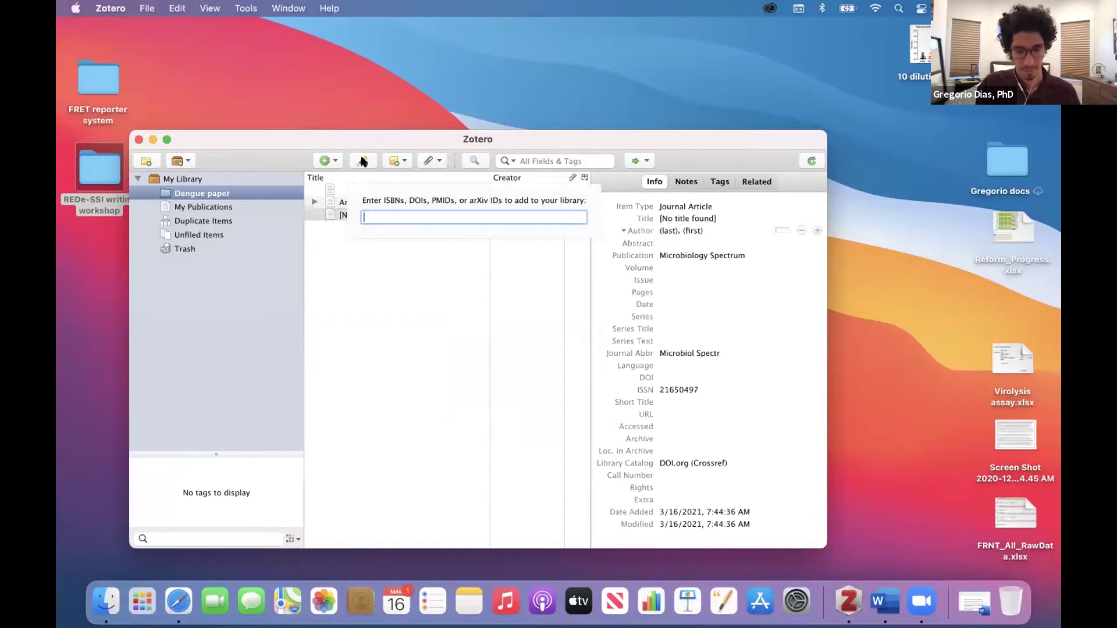
pyautogui.press('super+v')
pyautogui.press('Return')
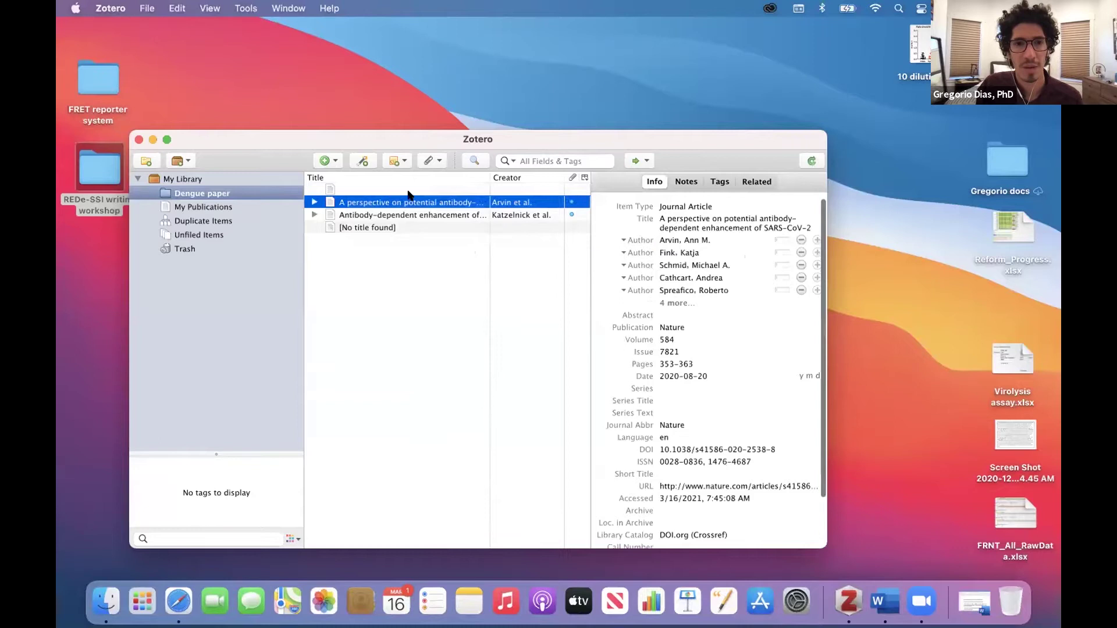
# Compare the details of the two imported articles on antibody-dependent enhancement in the Dengue paper collection.
pyautogui.click(440, 216)
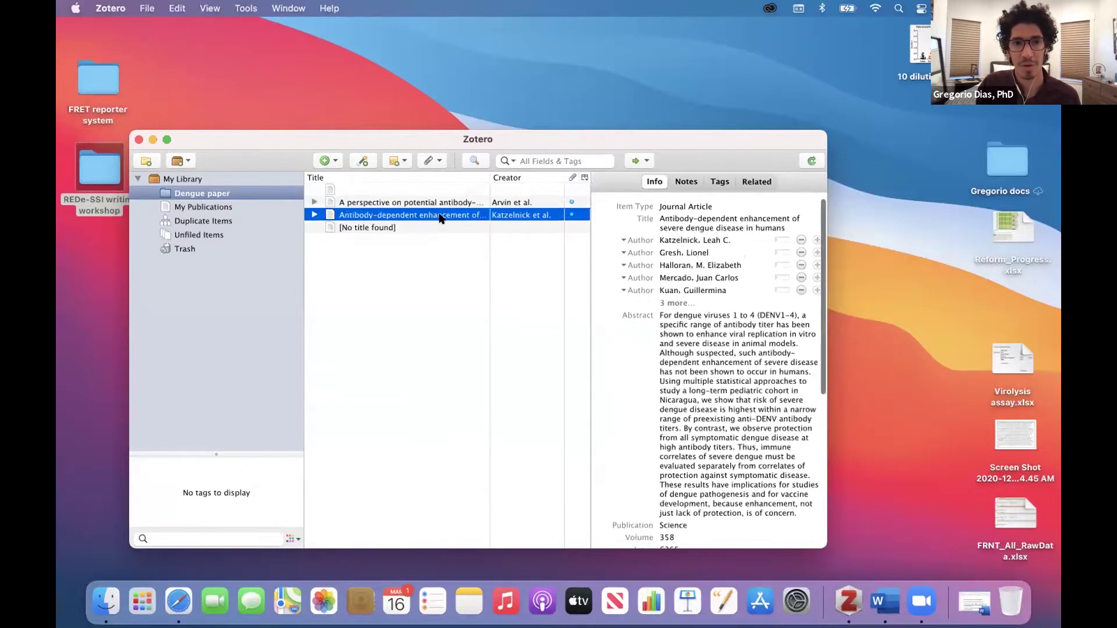
pyautogui.click(413, 203)
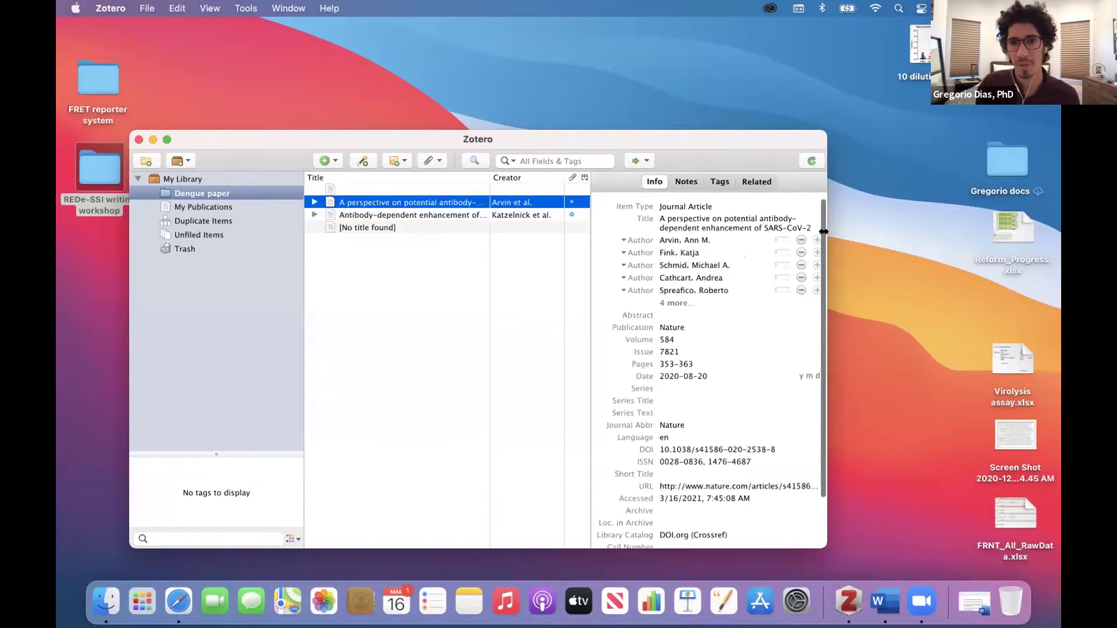
pyautogui.click(756, 226)
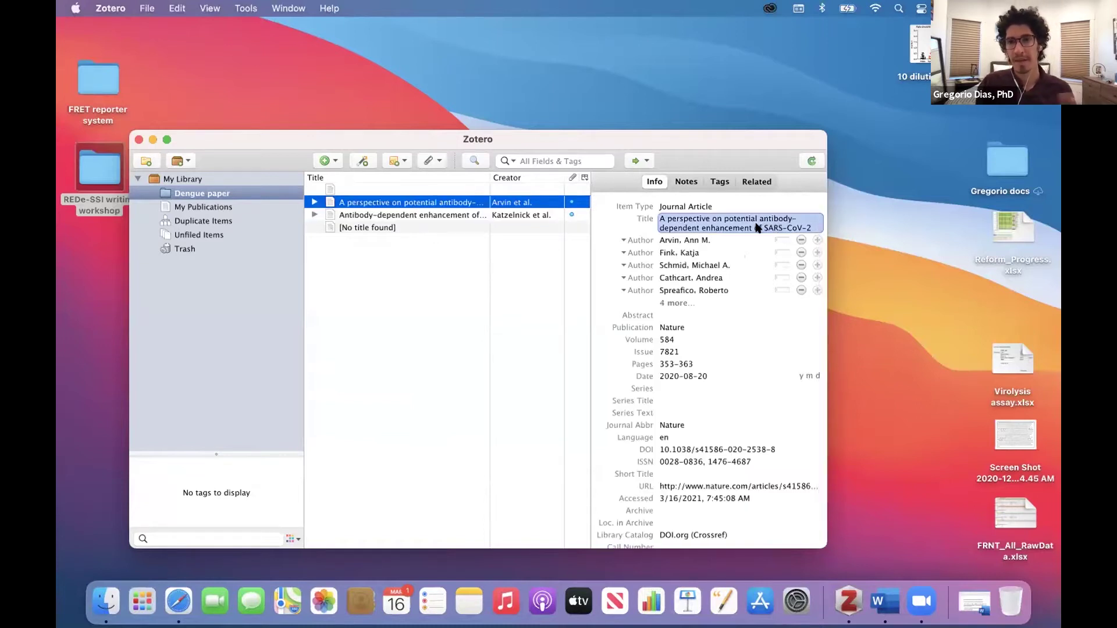
pyautogui.press('Return')
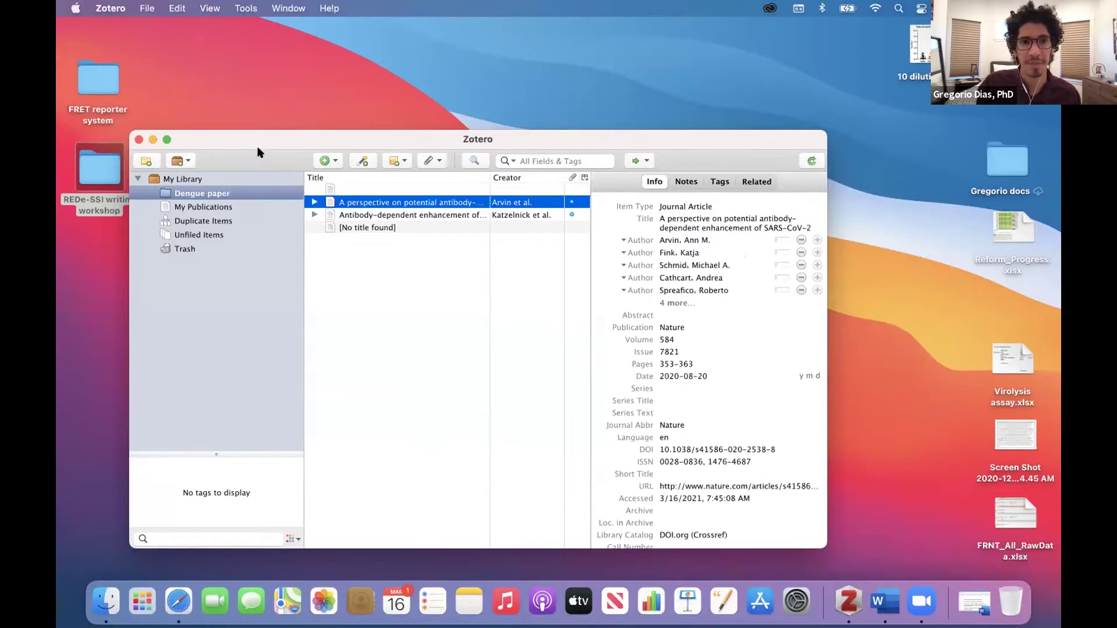
pyautogui.moveTo(269, 138); pyautogui.dragTo(286, 133)
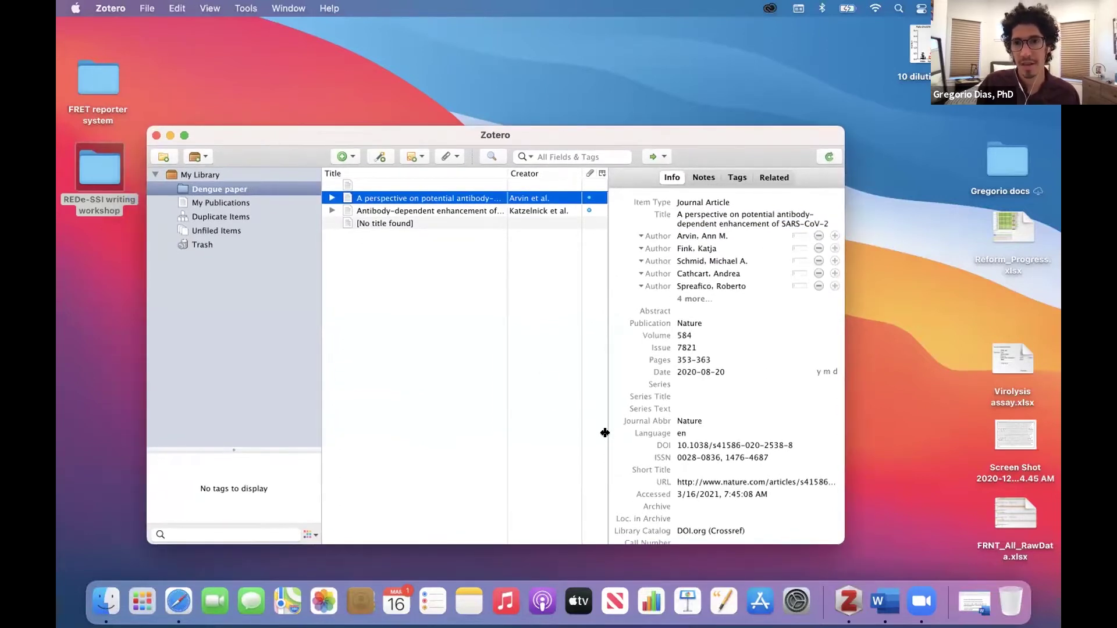
# Switch to Word and look through the "Zotero practice - Article sample" document up to the section "MDA5, a key RNA sensor".
pyautogui.click(885, 601)
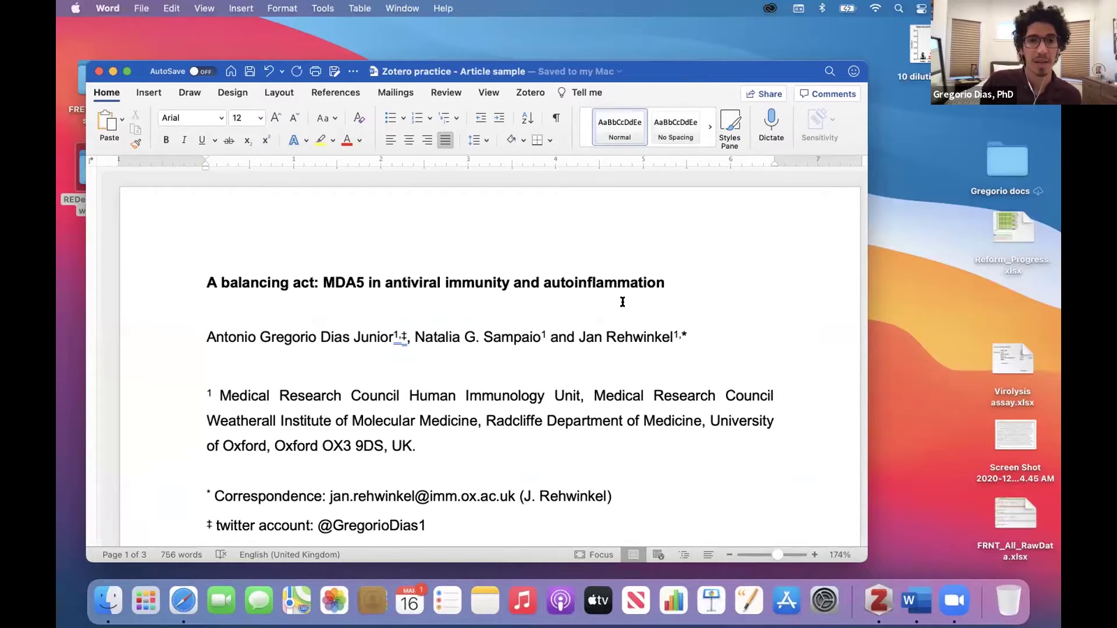
pyautogui.scroll(-5, 508, 302)
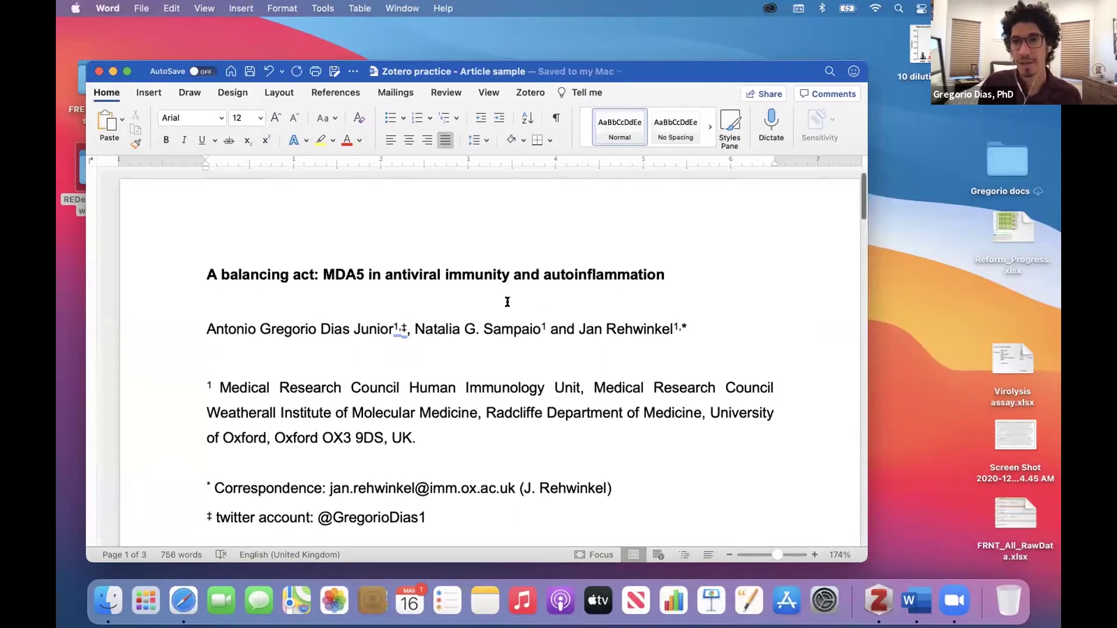
pyautogui.scroll(-8, 508, 302)
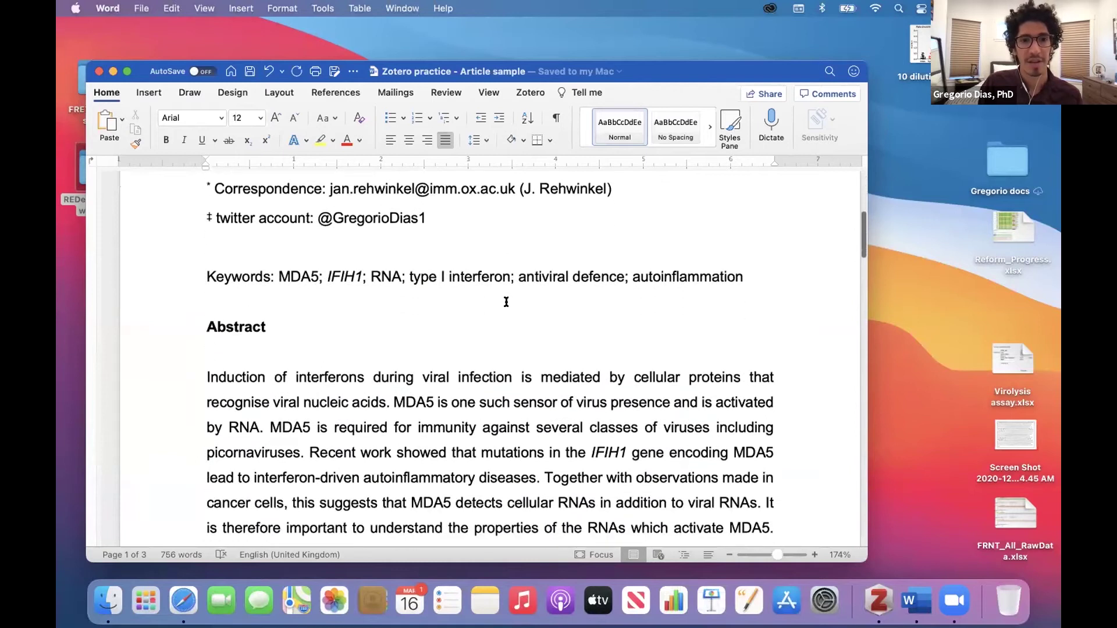
pyautogui.scroll(-6, 501, 302)
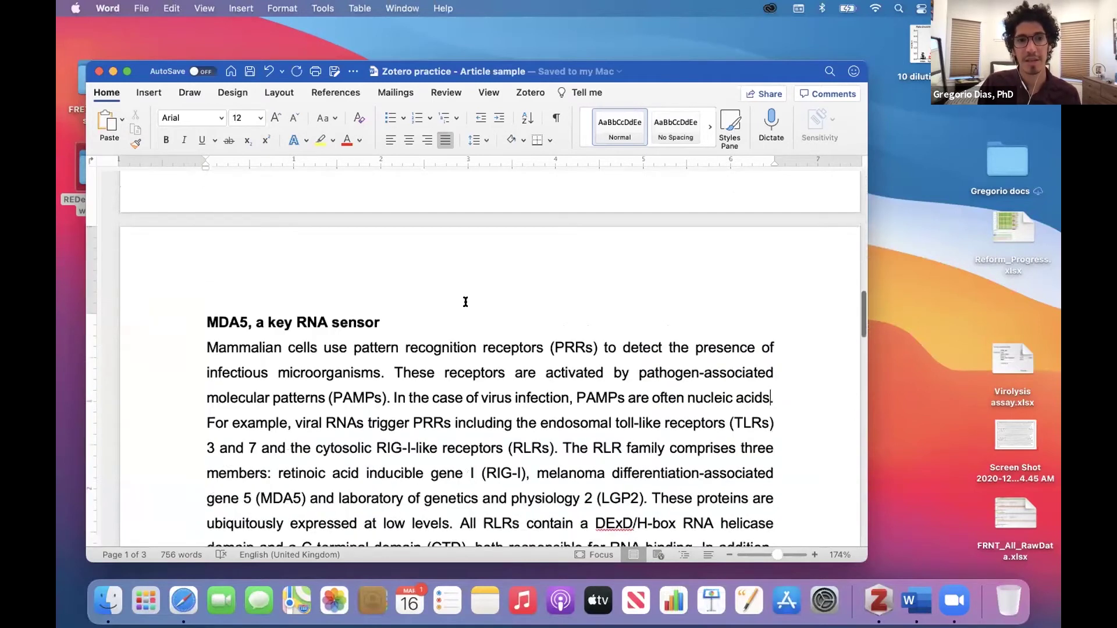
pyautogui.doubleClick(210, 258)
pyautogui.moveTo(365, 279); pyautogui.dragTo(584, 484)
pyautogui.click(525, 446)
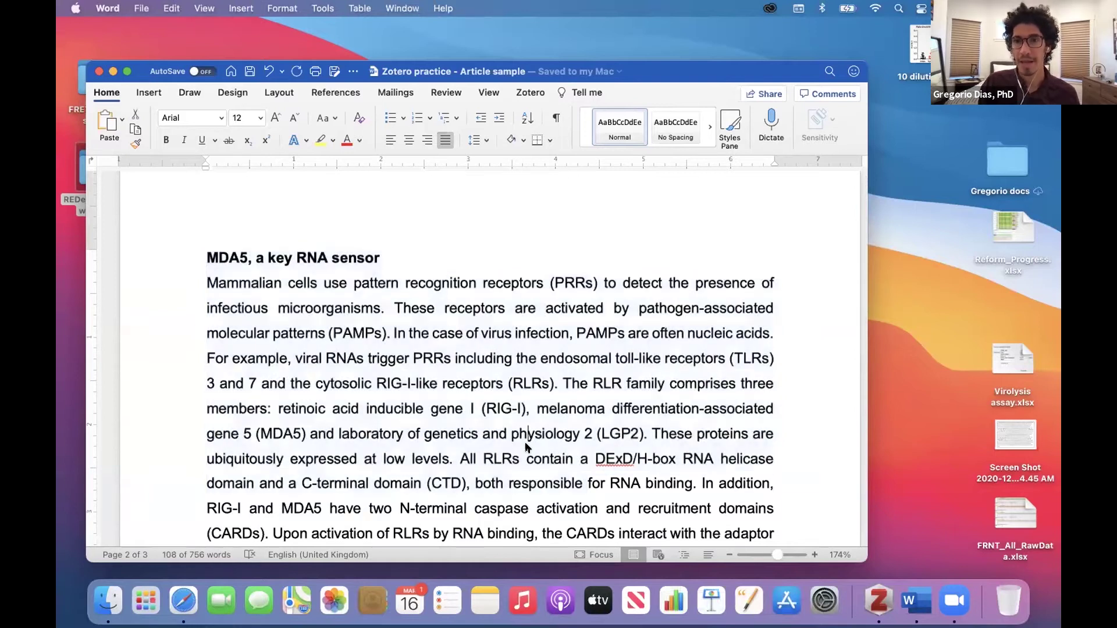
# Add the heading "References" below the last paragraph at the end of the document.
pyautogui.scroll(-15, 526, 444)
pyautogui.click(610, 260)
pyautogui.press('Return')
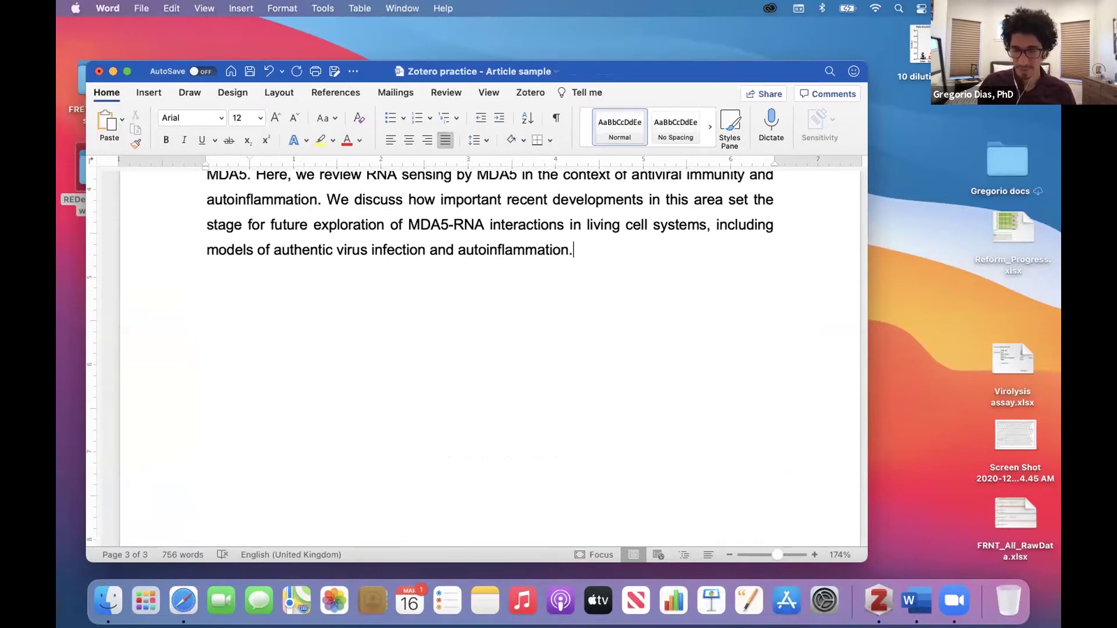
pyautogui.write('Referenc')
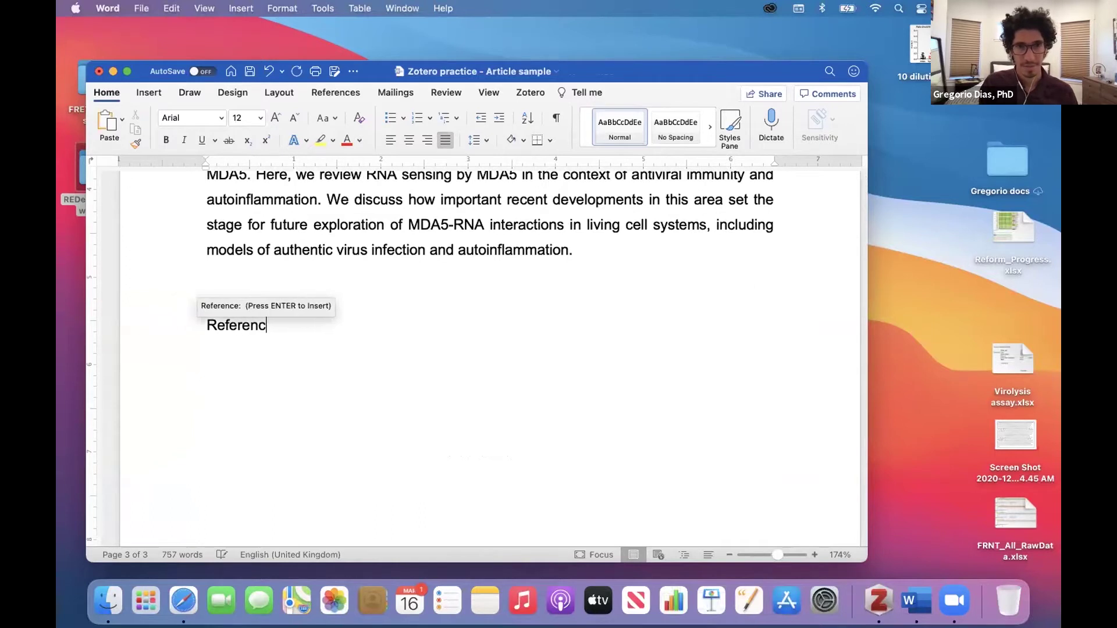
pyautogui.write('es')
pyautogui.press('Return')
# Examine the Zotero citation tools and the opening sentences of the section "MDA5, a key RNA sensor" that need references.
pyautogui.scroll(15, 541, 291)
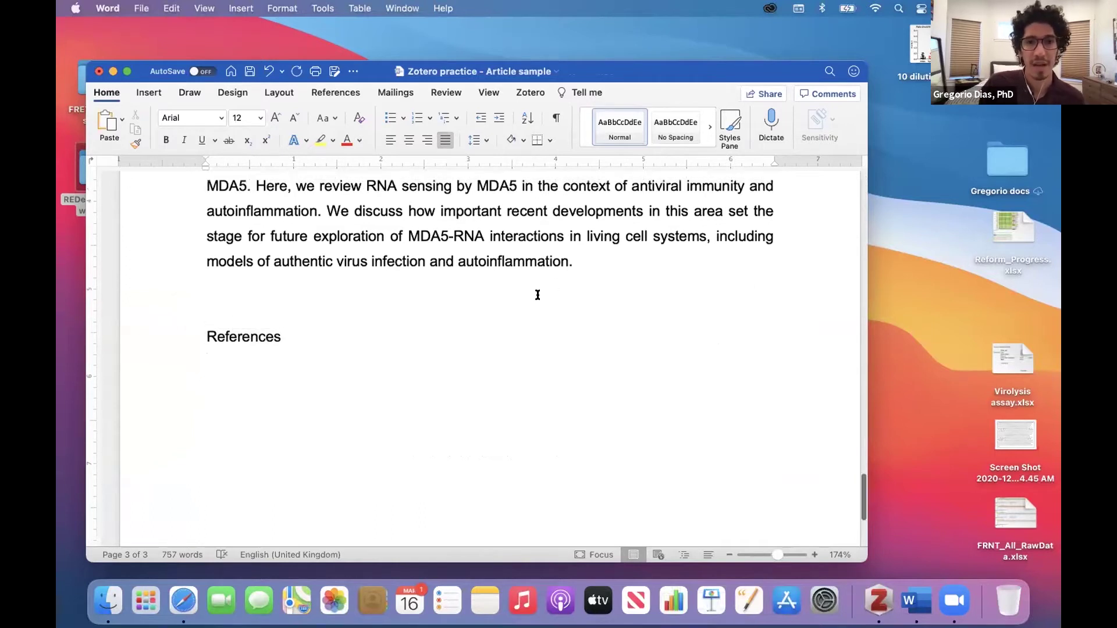
pyautogui.scroll(6, 534, 294)
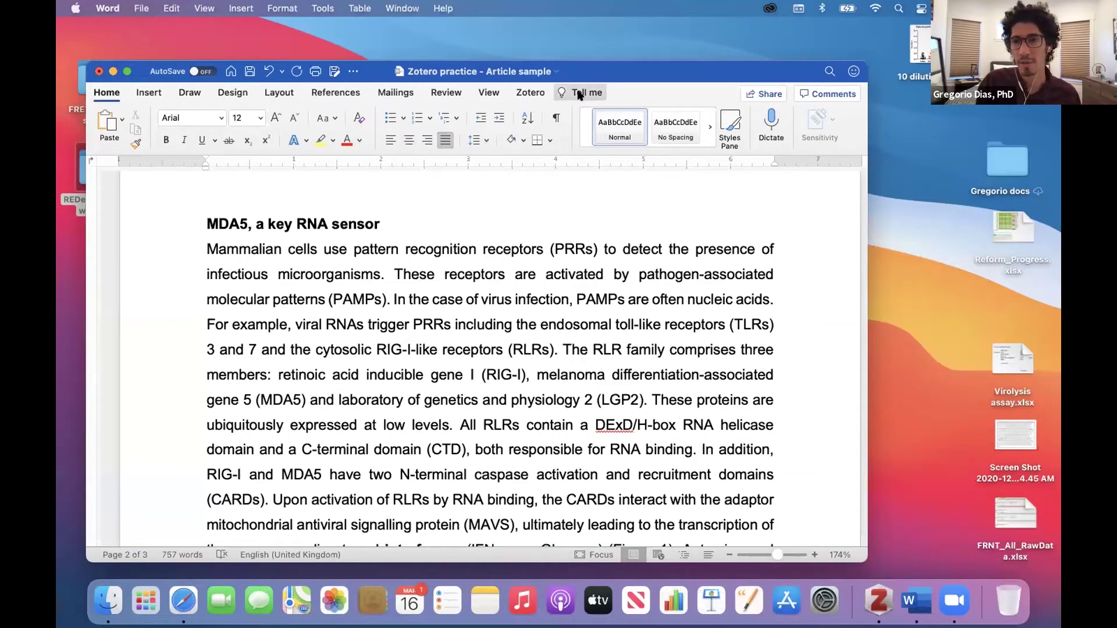
pyautogui.click(530, 94)
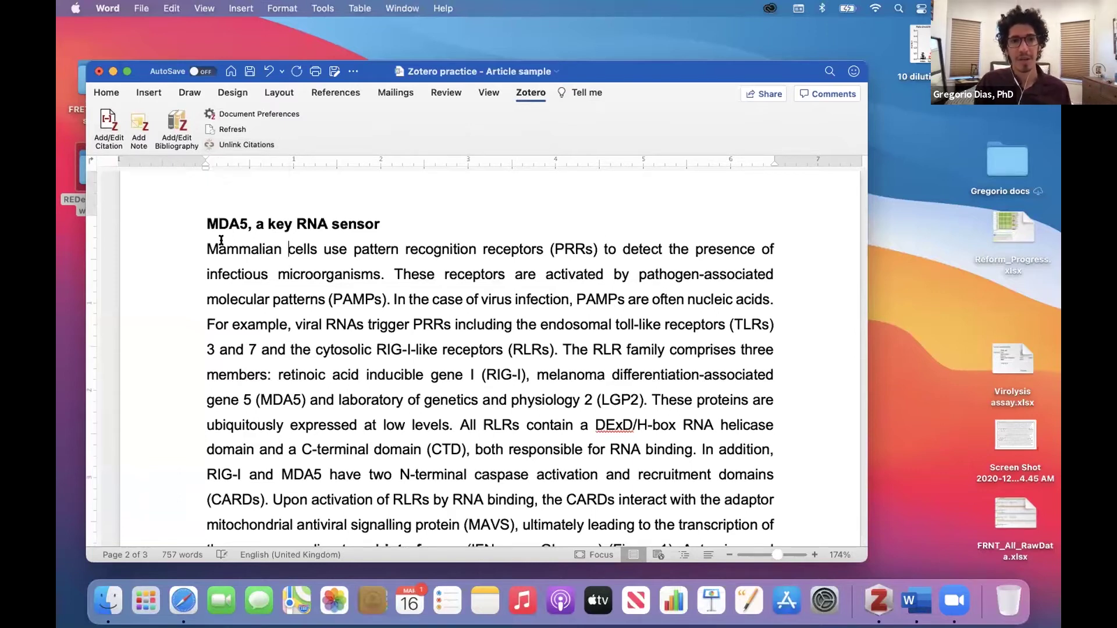
pyautogui.moveTo(203, 223); pyautogui.dragTo(399, 356)
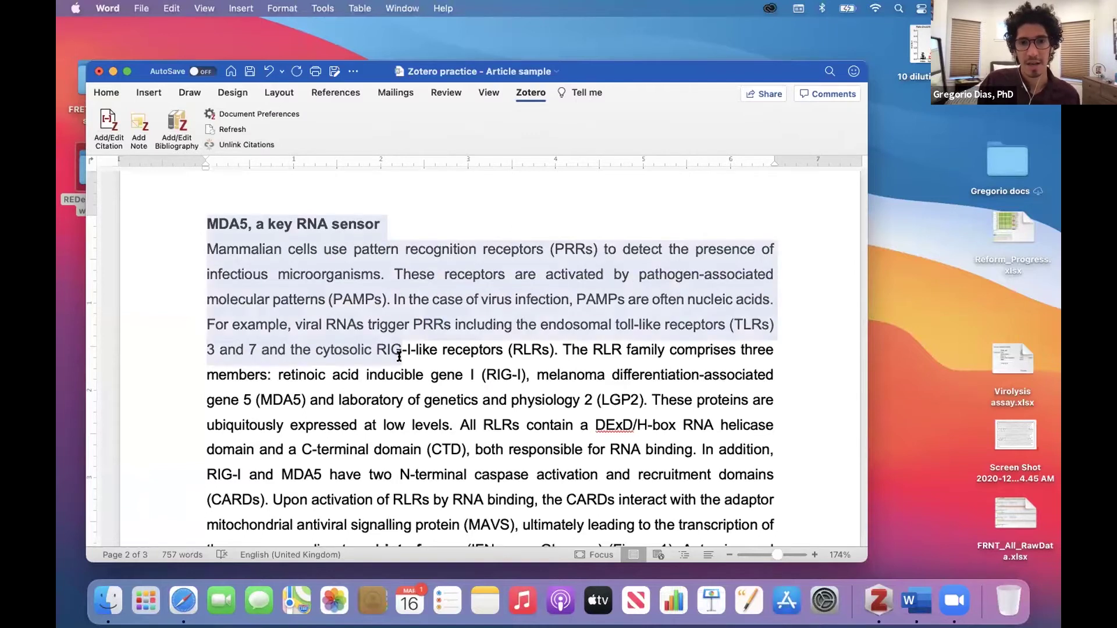
pyautogui.scroll(-5, 399, 356)
pyautogui.scroll(-3, 399, 356)
pyautogui.scroll(15, 399, 356)
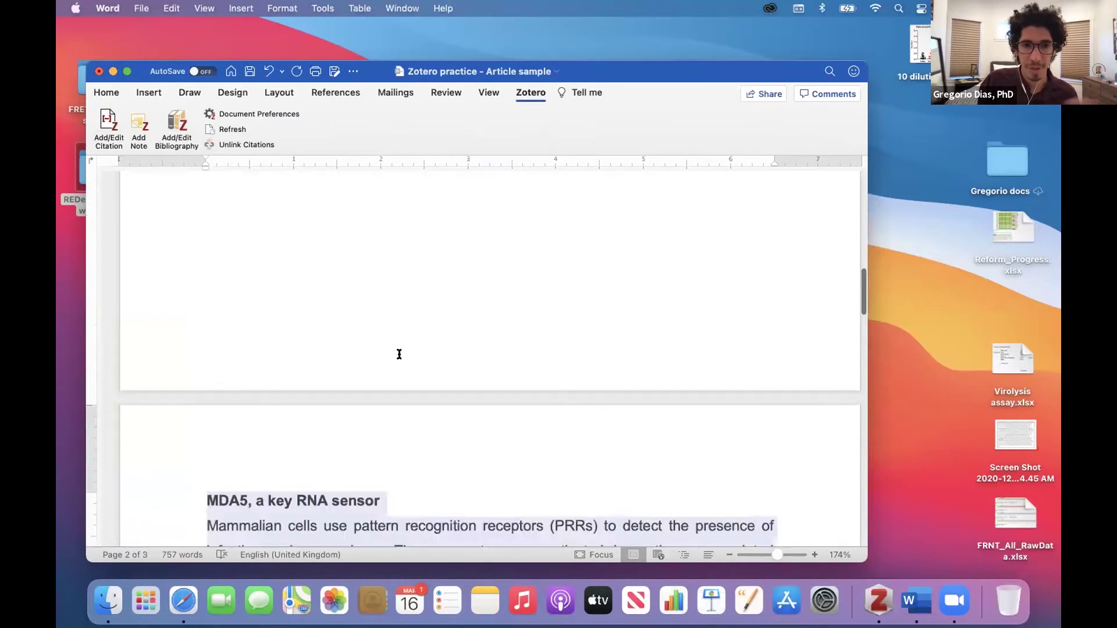
pyautogui.scroll(-8, 400, 357)
pyautogui.scroll(-5, 399, 356)
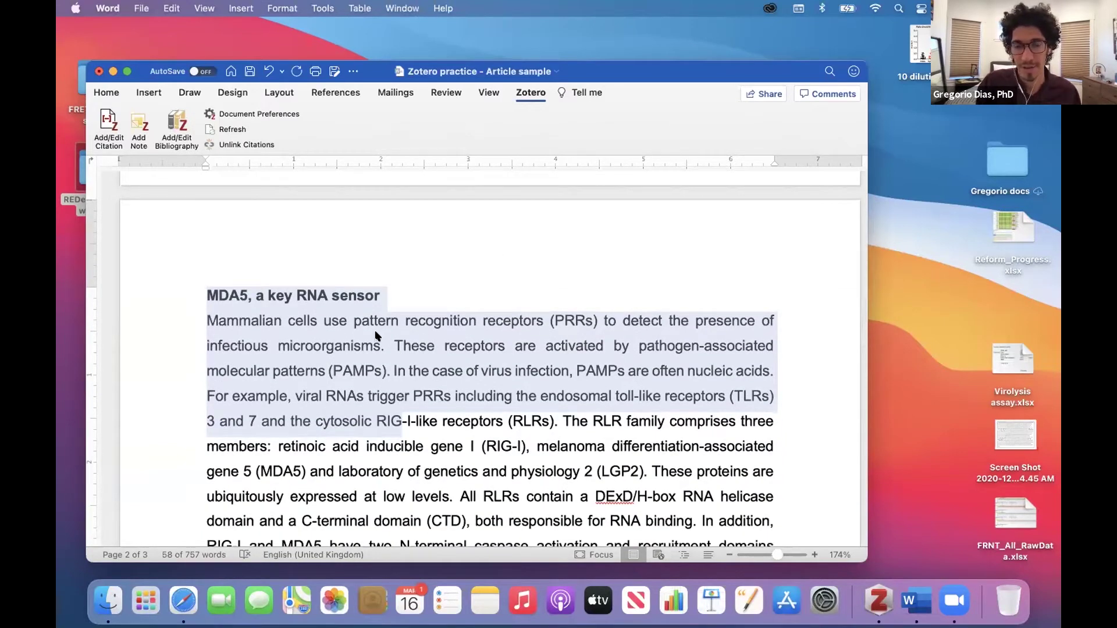
pyautogui.click(375, 335)
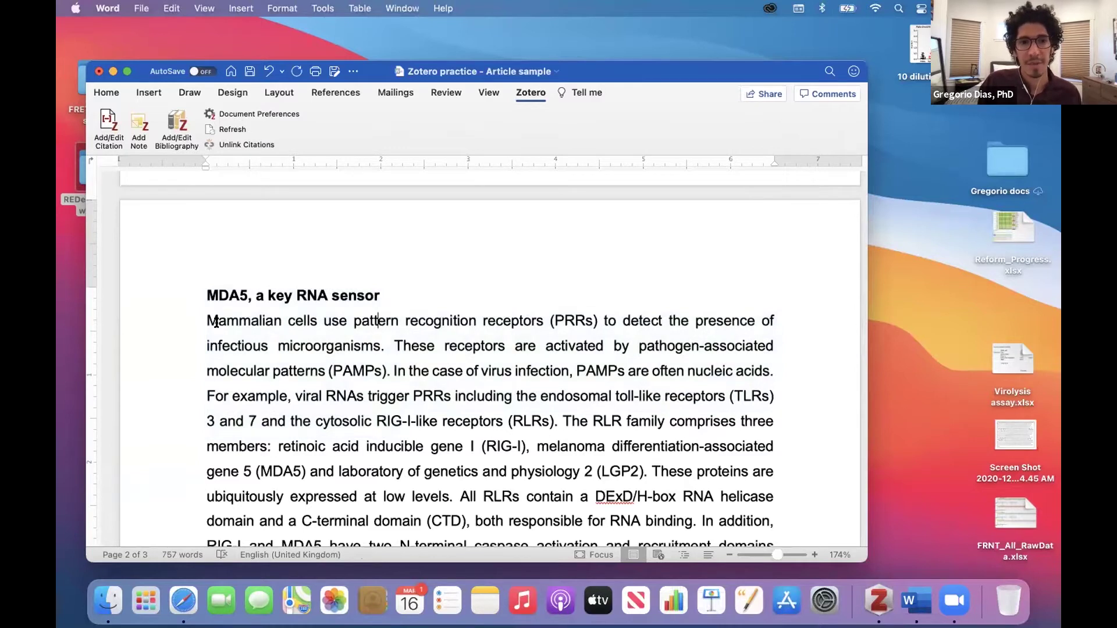
pyautogui.moveTo(356, 320); pyautogui.dragTo(377, 336)
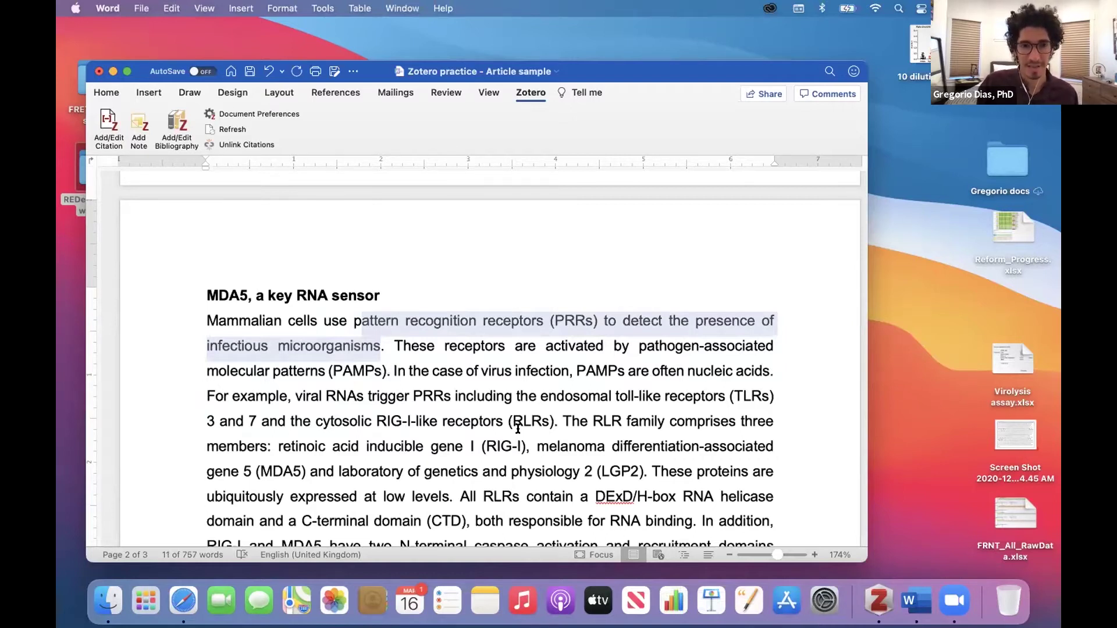
# Start a Zotero citation after "PAMPs are often nucleic acids" and choose Nature as the document's citation style.
pyautogui.click(768, 370)
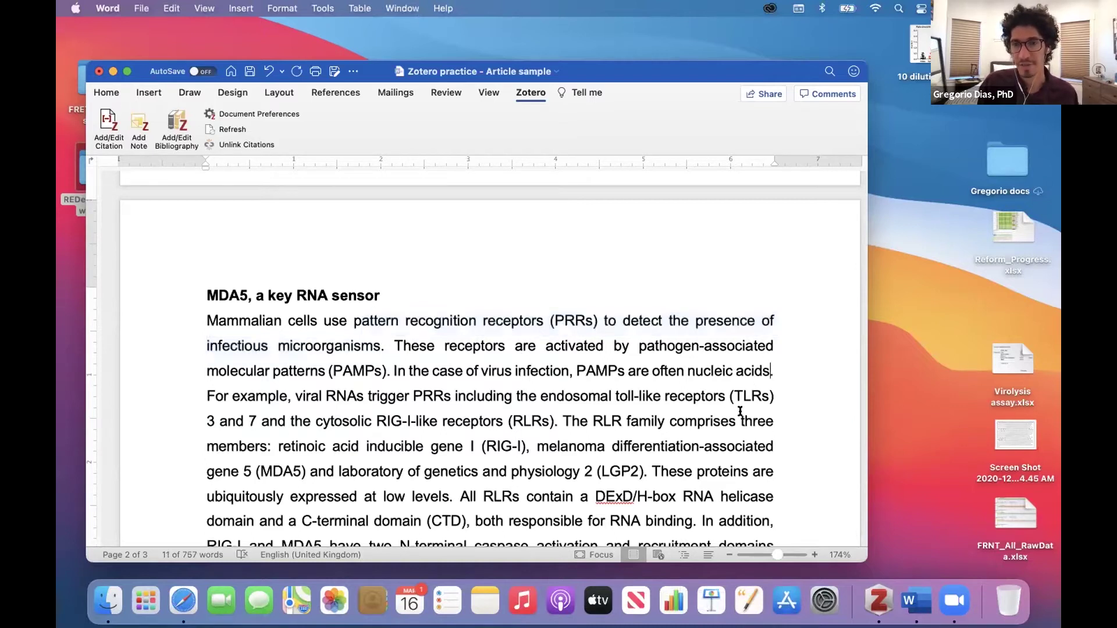
pyautogui.click(108, 128)
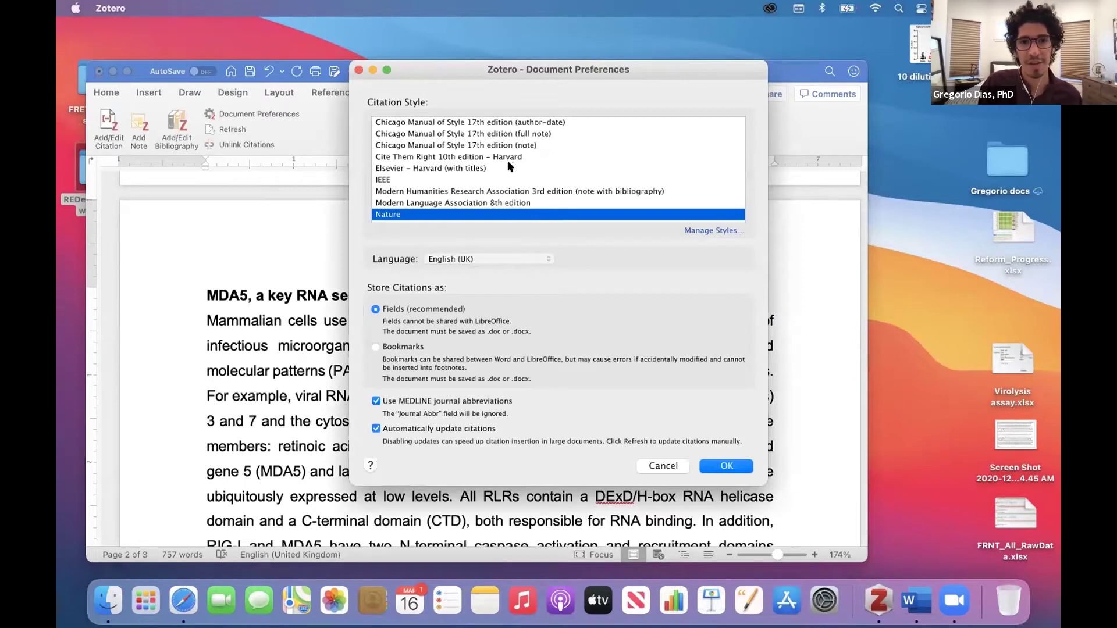
pyautogui.scroll(5, 508, 165)
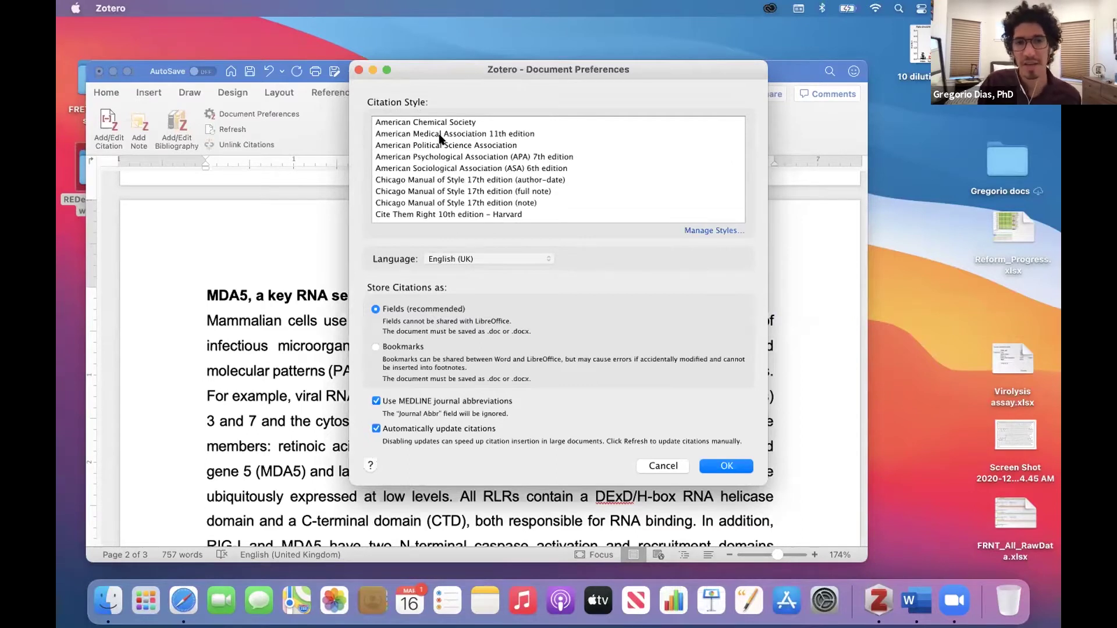
pyautogui.press('n')
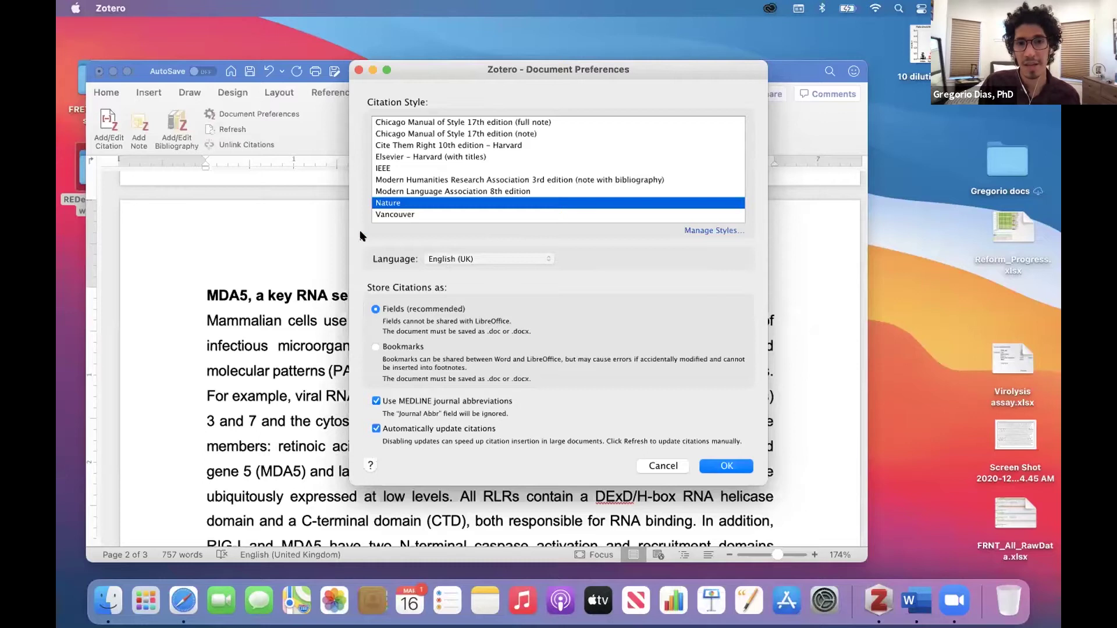
pyautogui.click(720, 465)
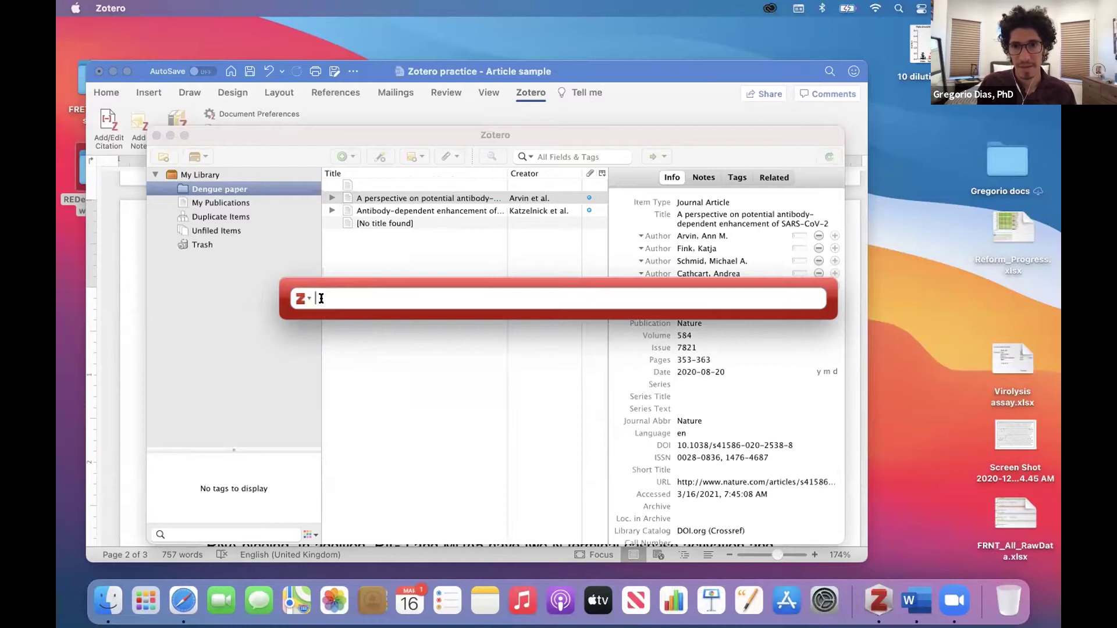
# Search the Zotero library for SARS and cite "A perspective on potential antibody-dependent enhancement of SARS-CoV-2" after "PAMPs are often nucleic acids".
pyautogui.write('SAR')
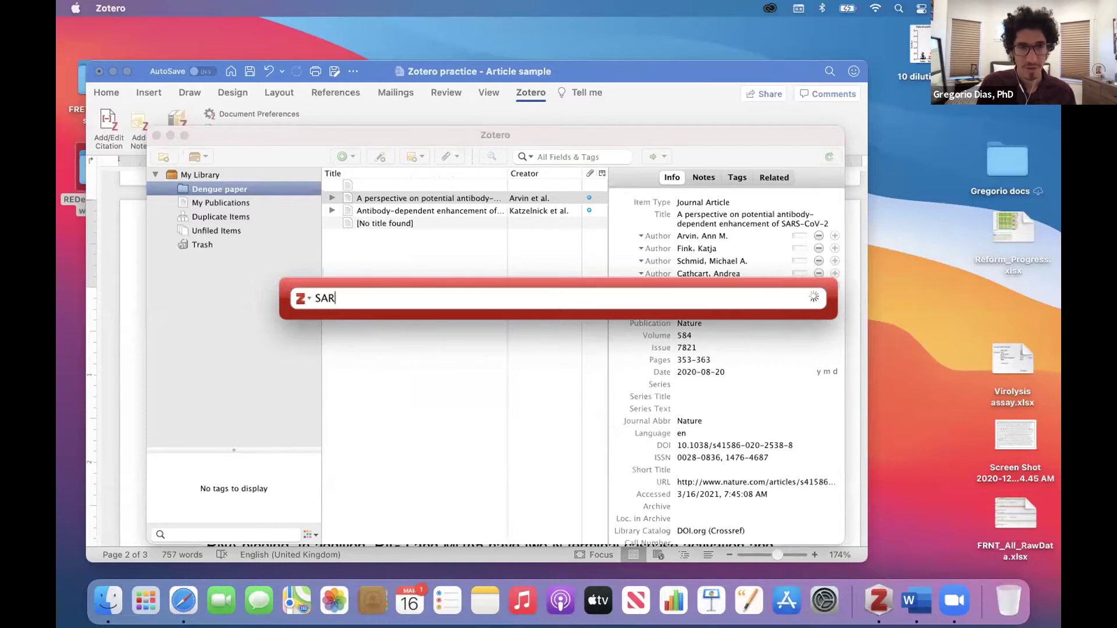
pyautogui.write('S-CoV')
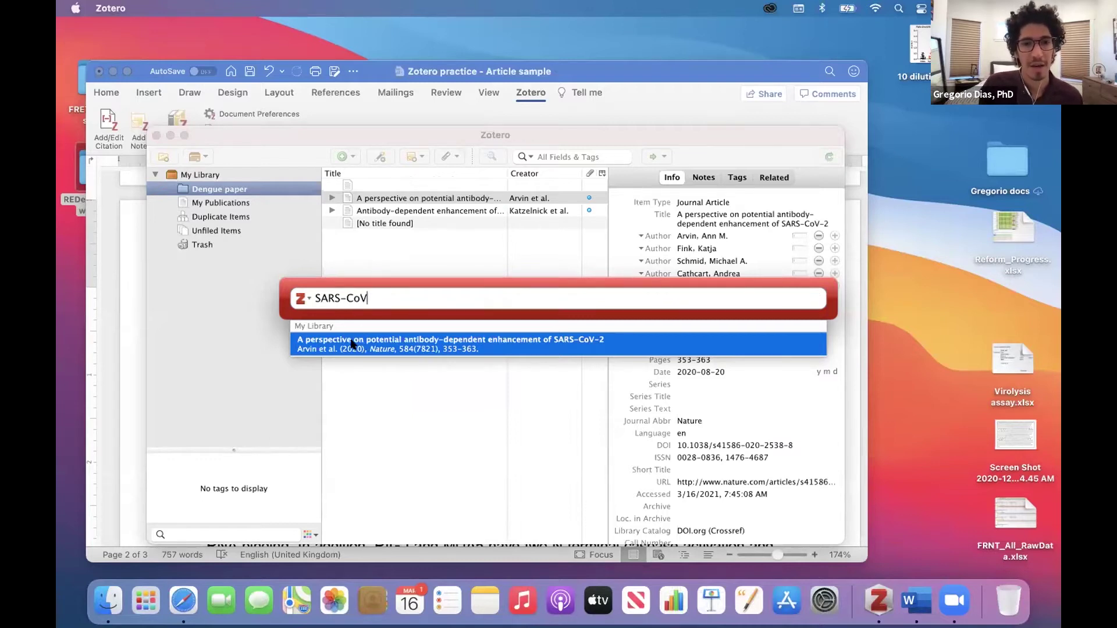
pyautogui.moveTo(376, 292); pyautogui.dragTo(314, 297)
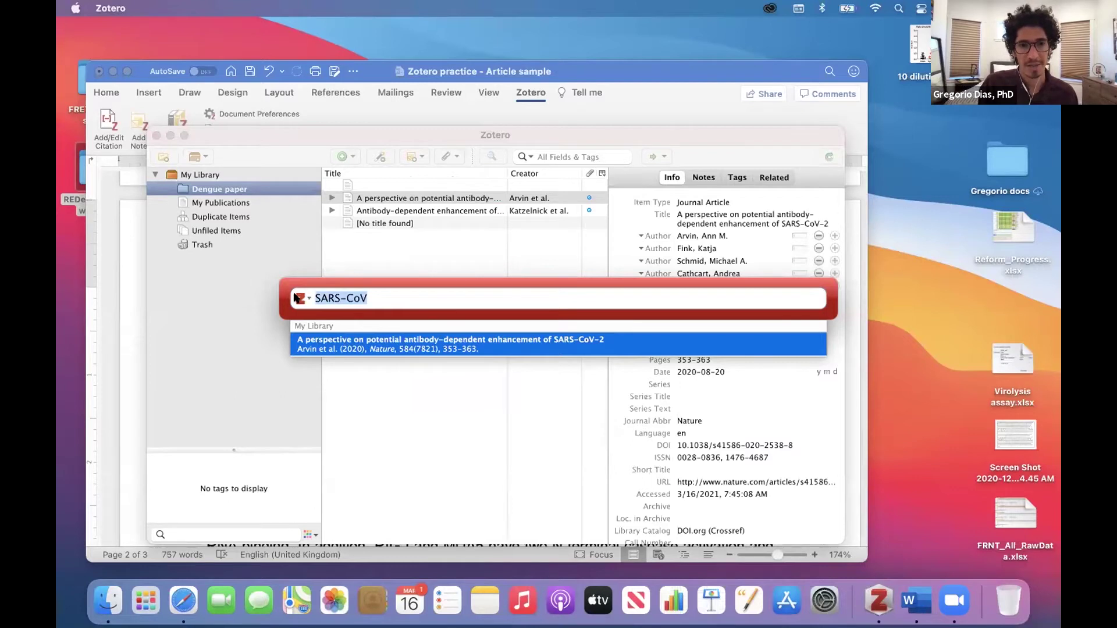
pyautogui.write('Sar')
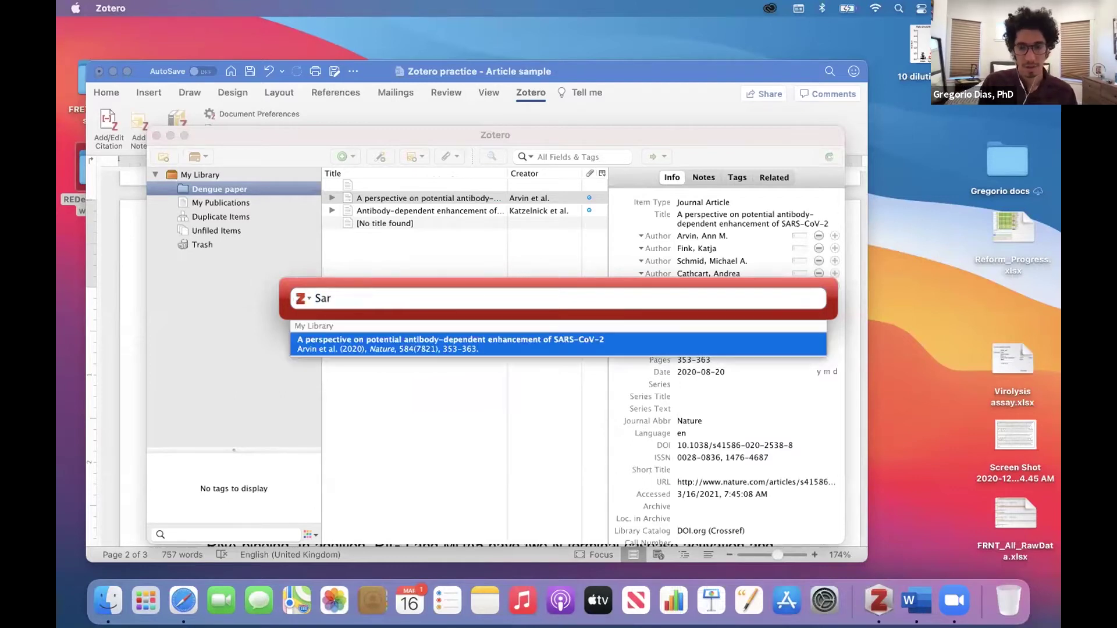
pyautogui.press('BackSpace')
pyautogui.write('ARS')
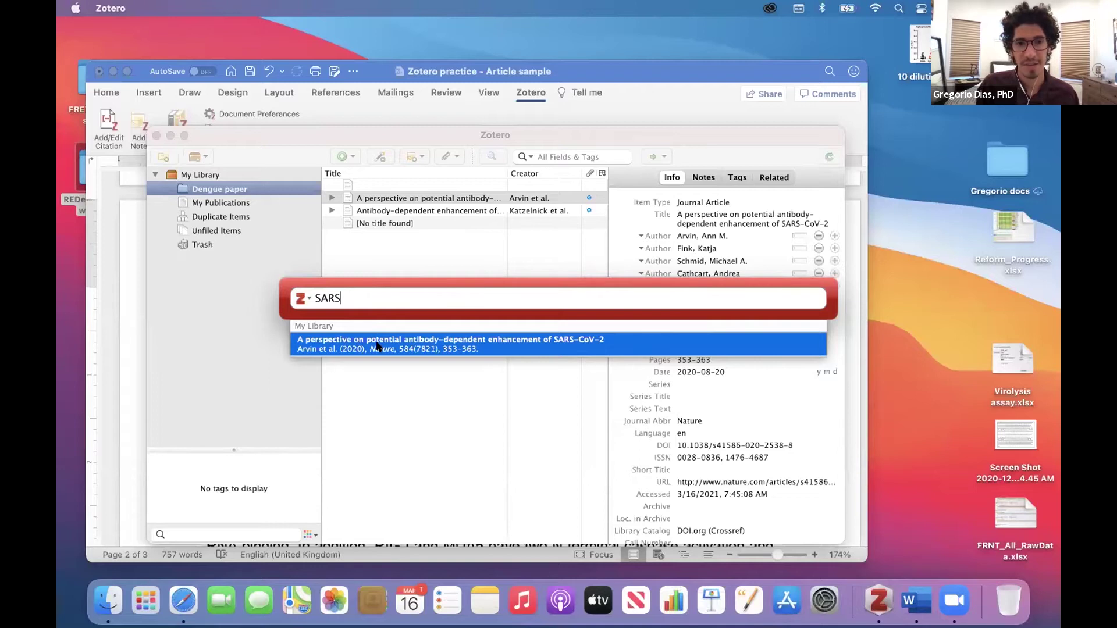
pyautogui.click(377, 347)
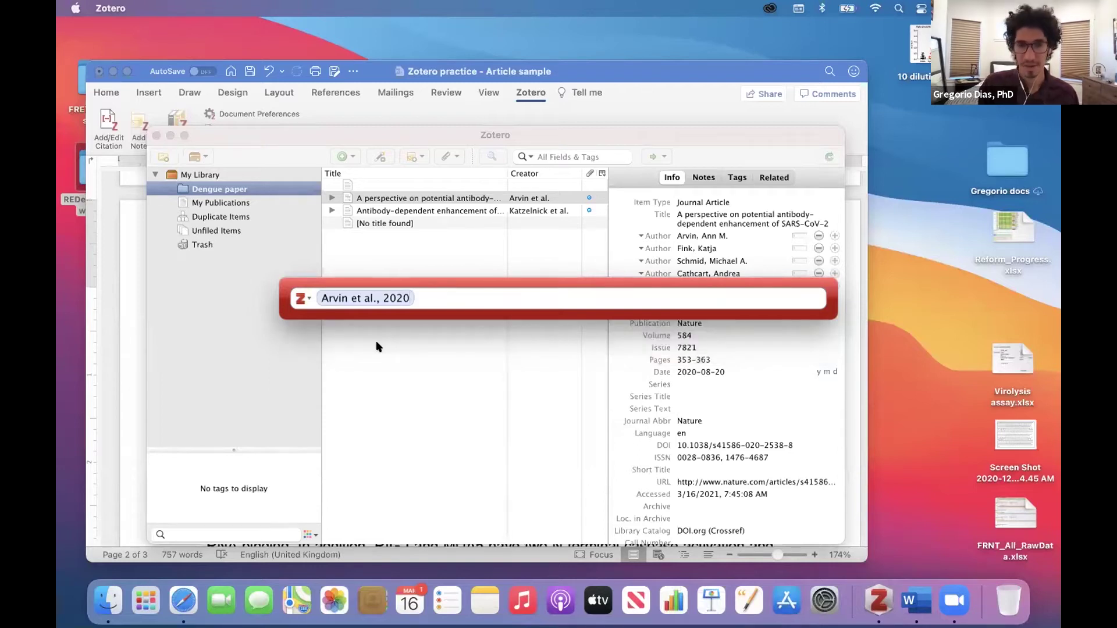
pyautogui.press('Return')
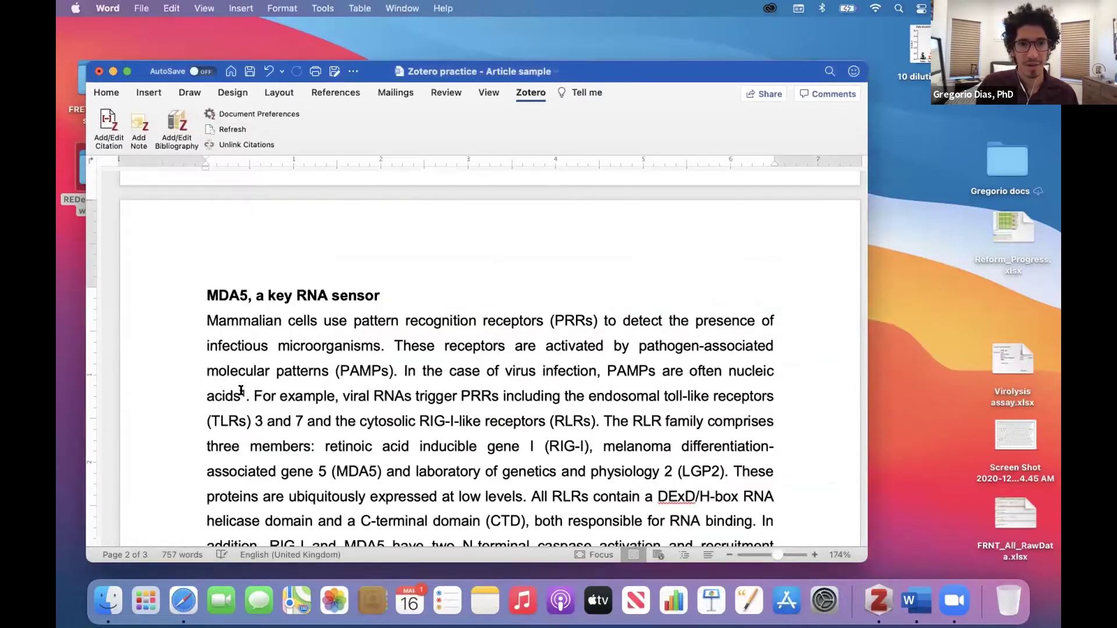
pyautogui.click(240, 395)
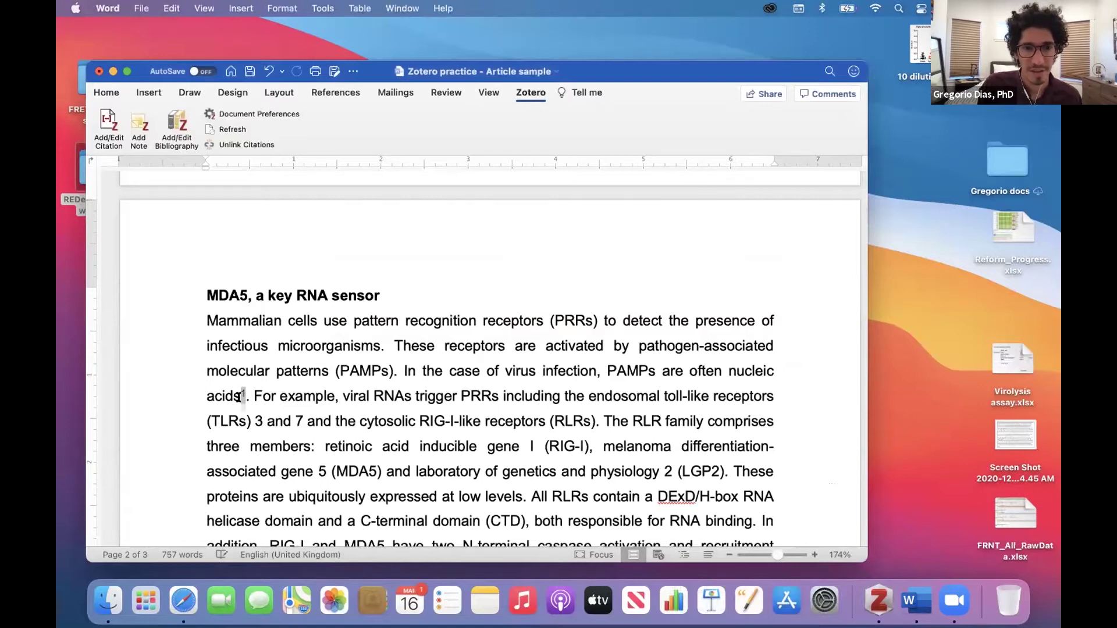
pyautogui.hotkey('shift', 'Right')
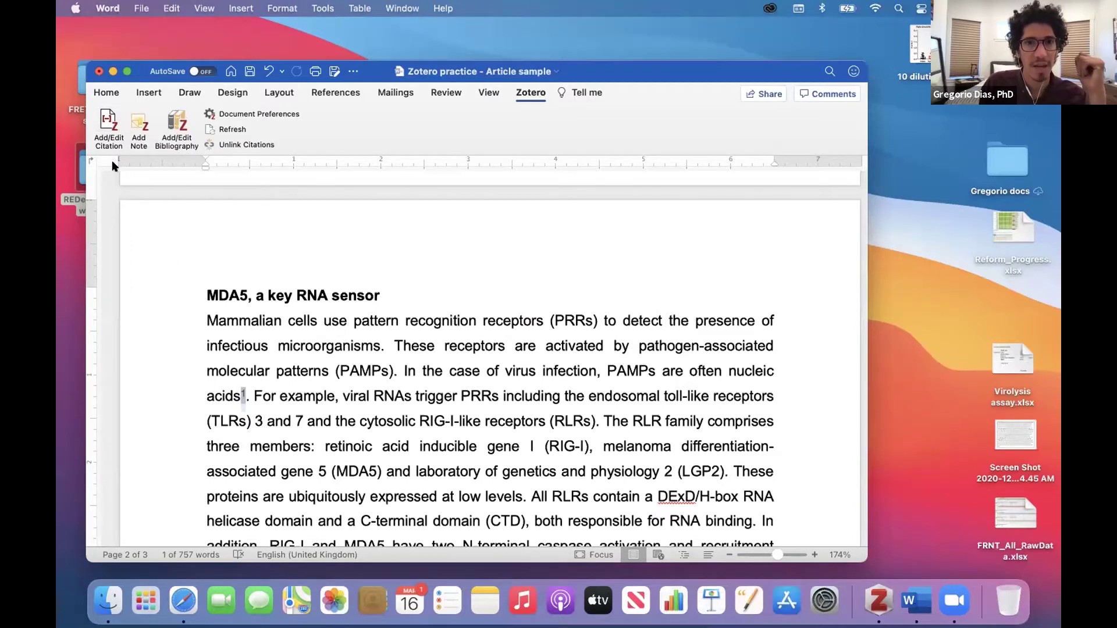
pyautogui.click(107, 128)
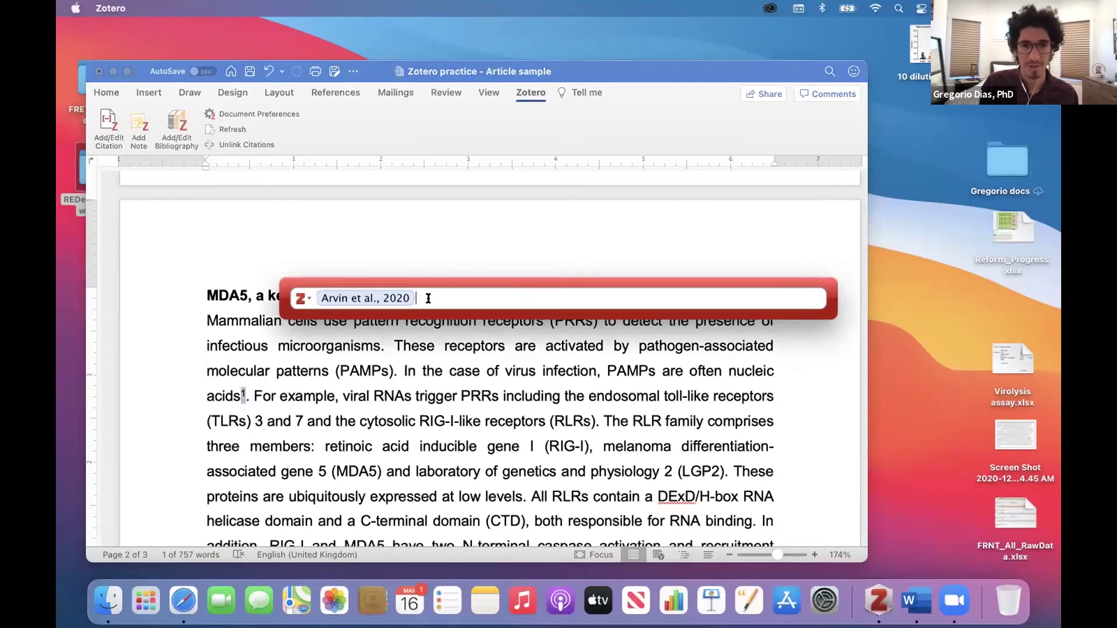
pyautogui.press('BackSpace')
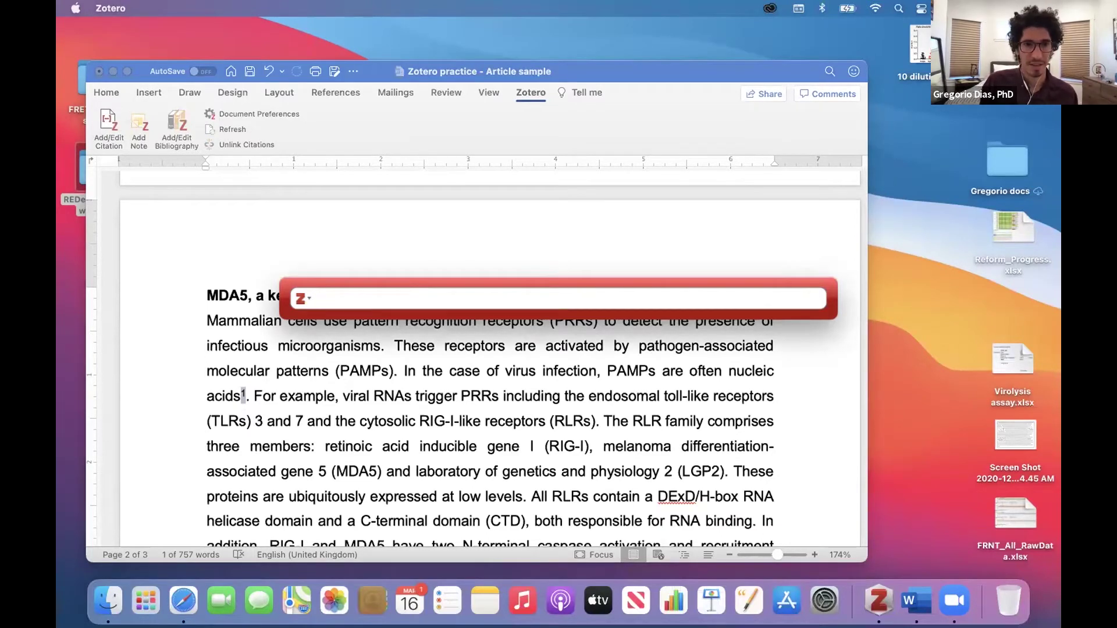
pyautogui.press('Escape')
# Replace the reference in the citation after "nucleic acids" with "Antibody-dependent enhancement of severe dengue disease in humans".
pyautogui.click(248, 396)
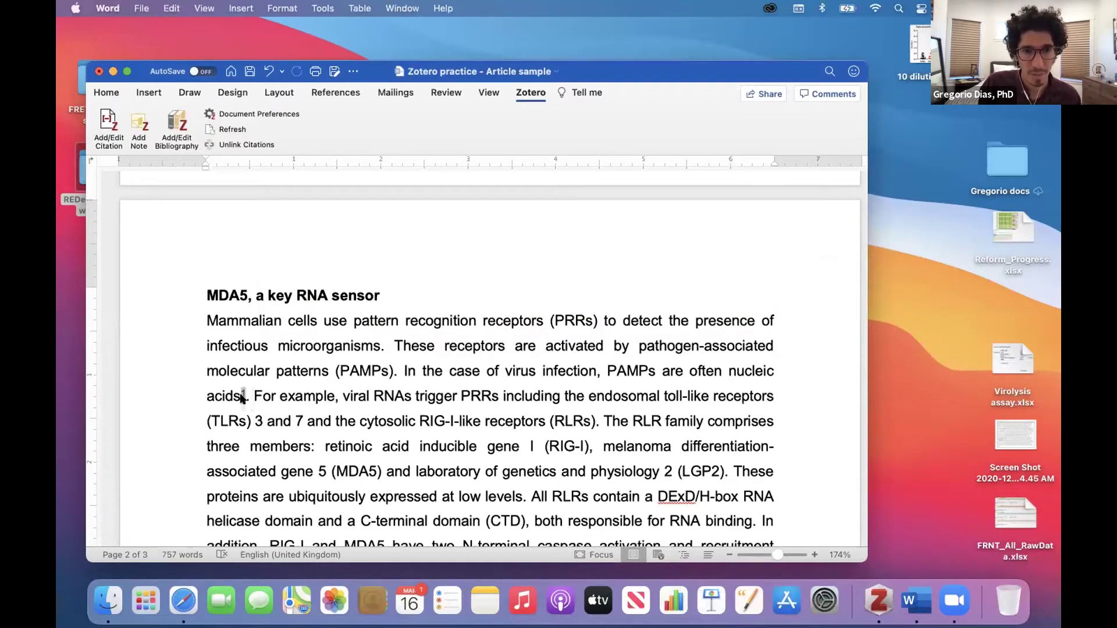
pyautogui.click(108, 124)
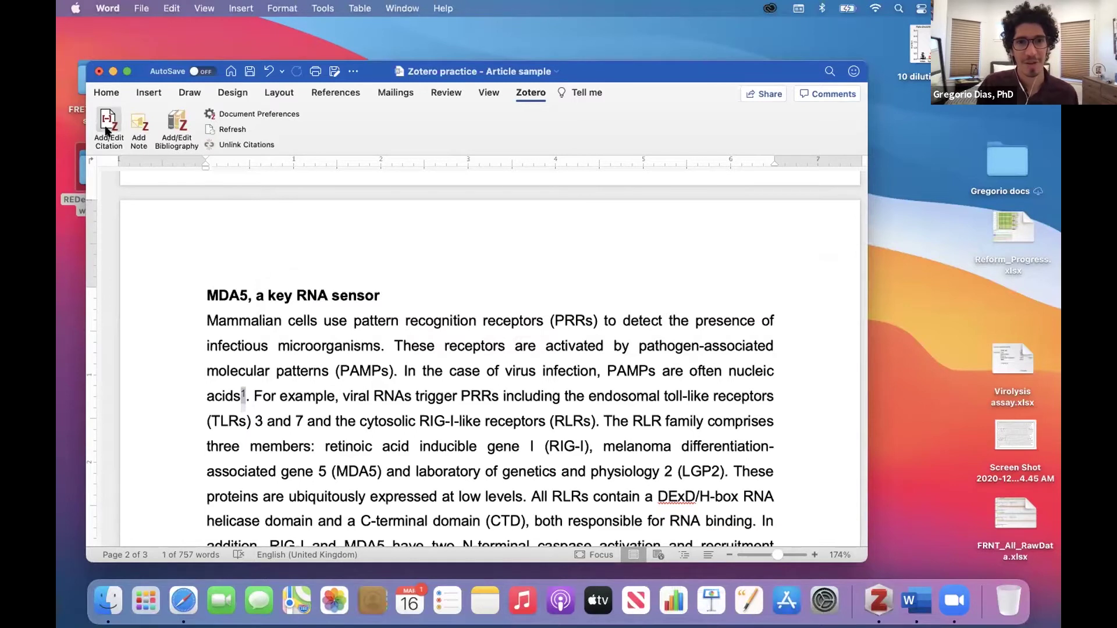
pyautogui.click(365, 298)
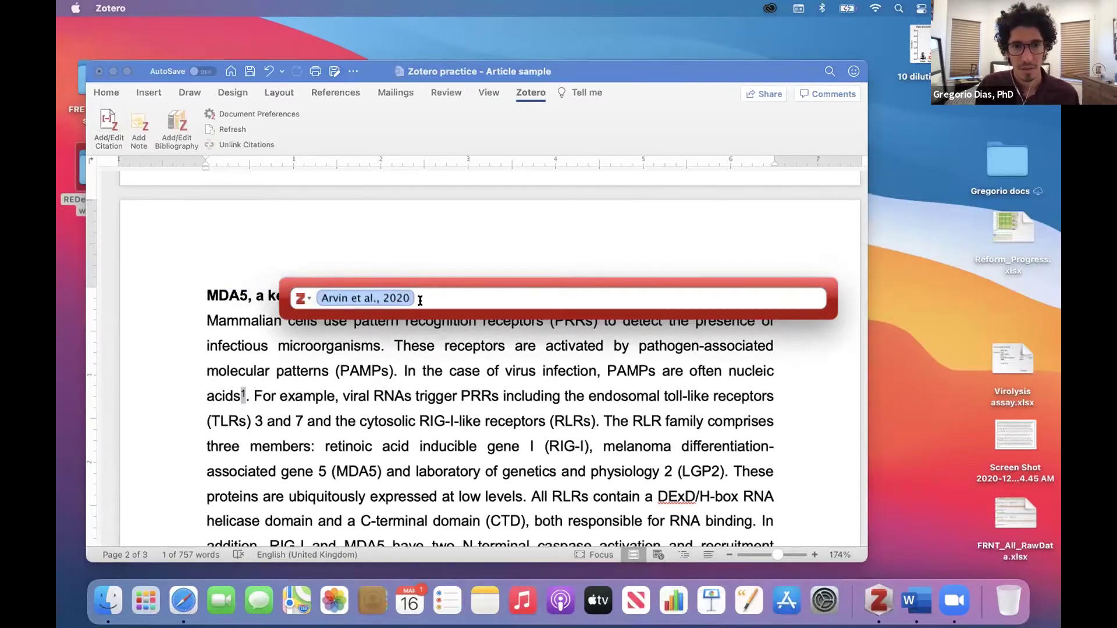
pyautogui.press('BackSpace')
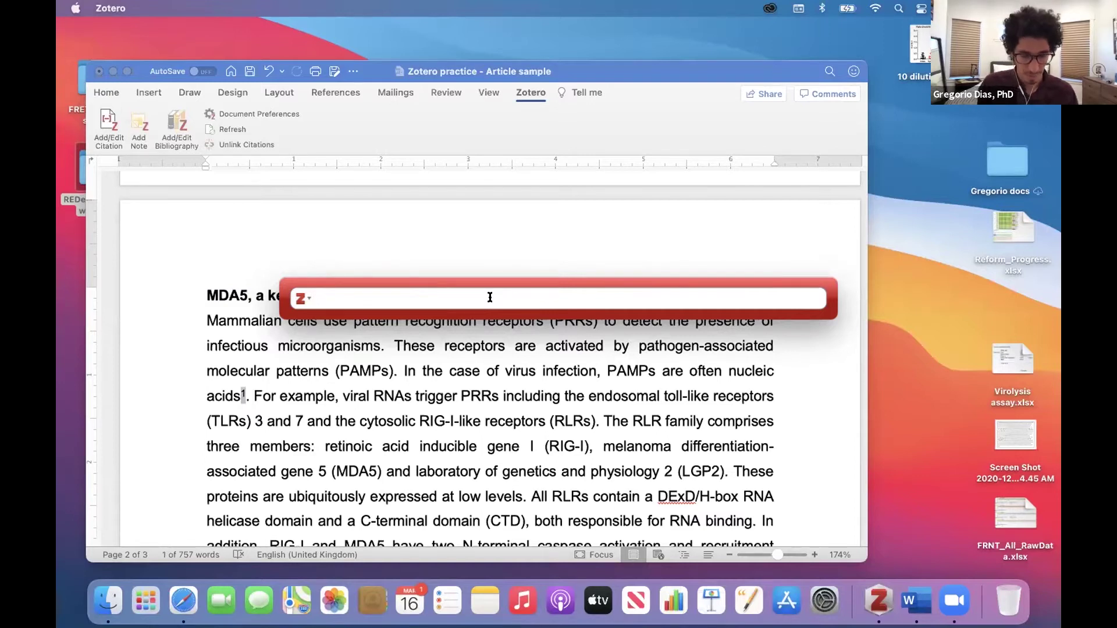
pyautogui.write('ANTI')
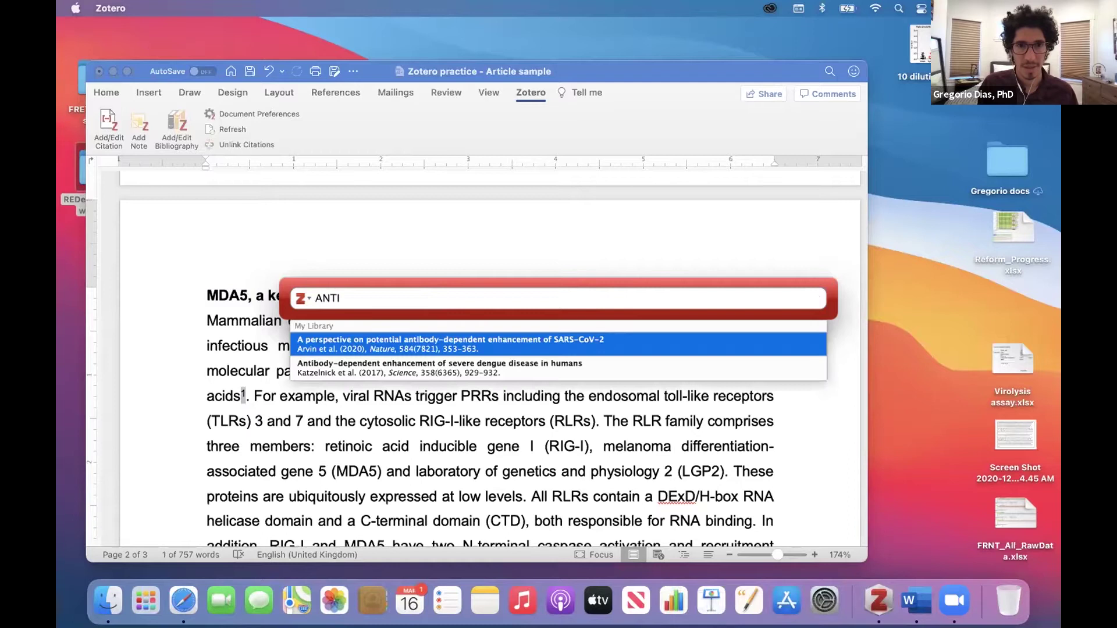
pyautogui.click(353, 369)
pyautogui.press('Return')
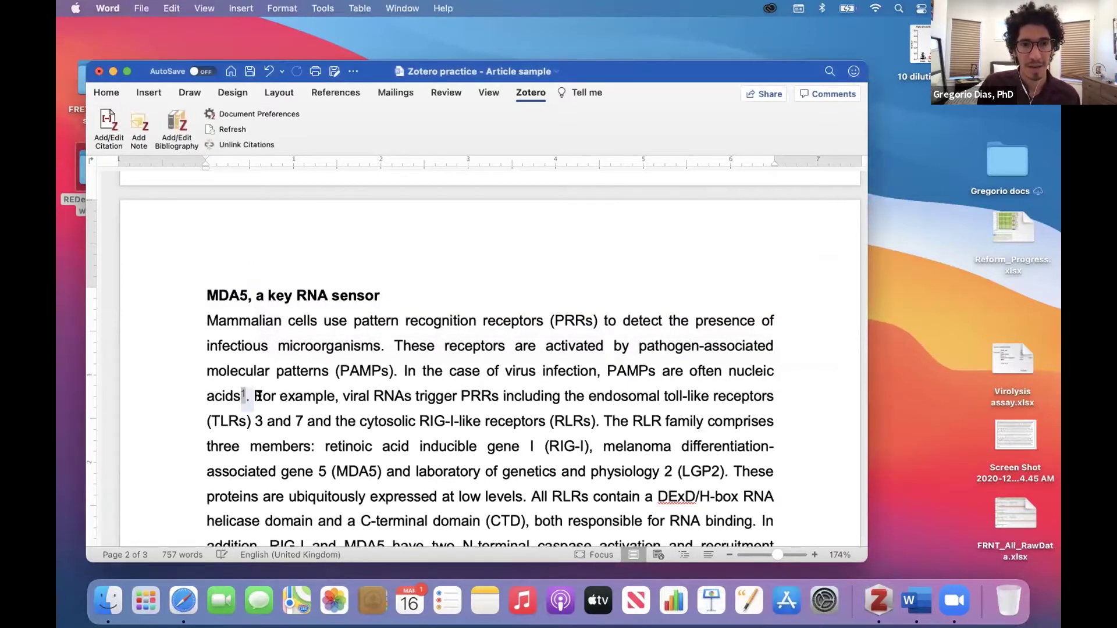
# Delete the citation after "PAMPs are often nucleic acids".
pyautogui.doubleClick(243, 397)
pyautogui.click(243, 398)
pyautogui.press('BackSpace')
pyautogui.press('BackSpace')
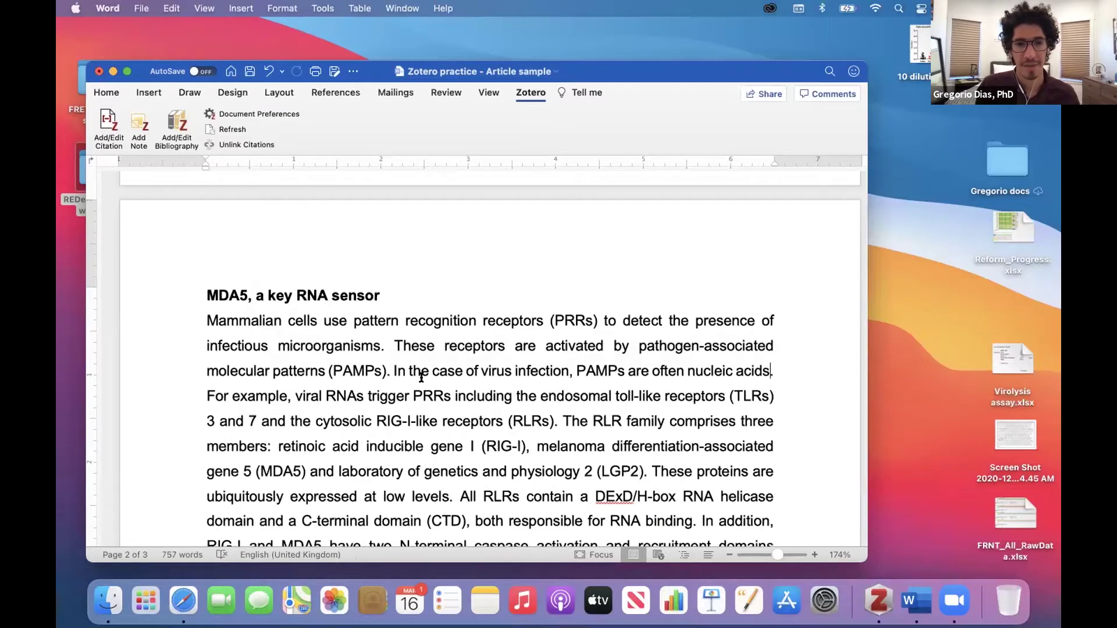
# Cite "Antibody-dependent enhancement of severe dengue disease in humans" after "(Figure 1)" in the MDA5 section.
pyautogui.scroll(-2, 611, 412)
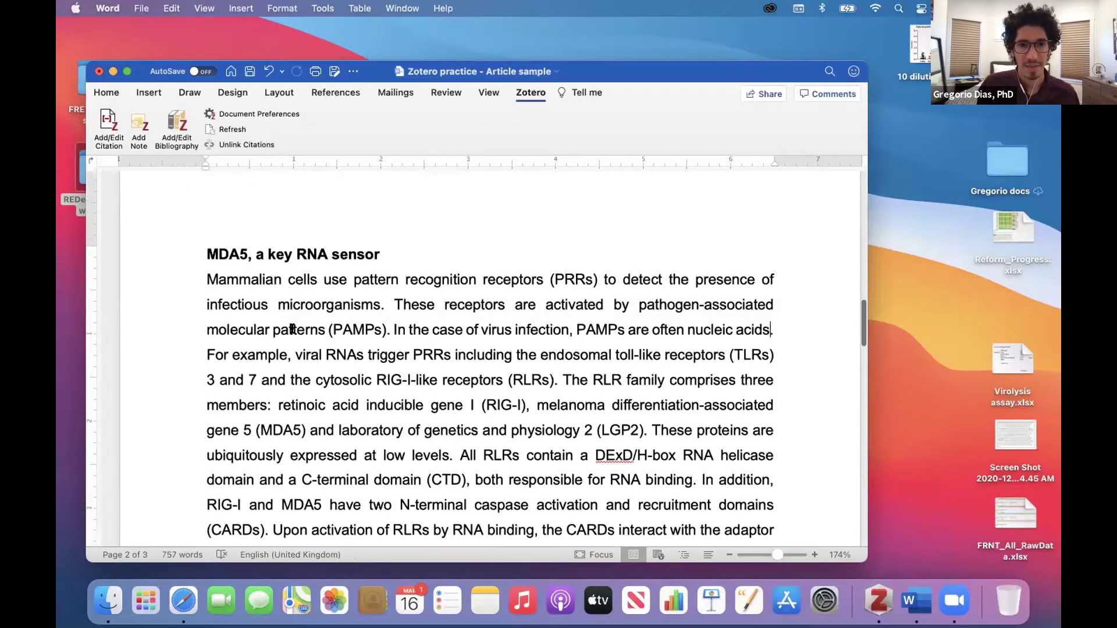
pyautogui.scroll(-8, 463, 361)
pyautogui.scroll(-2, 456, 358)
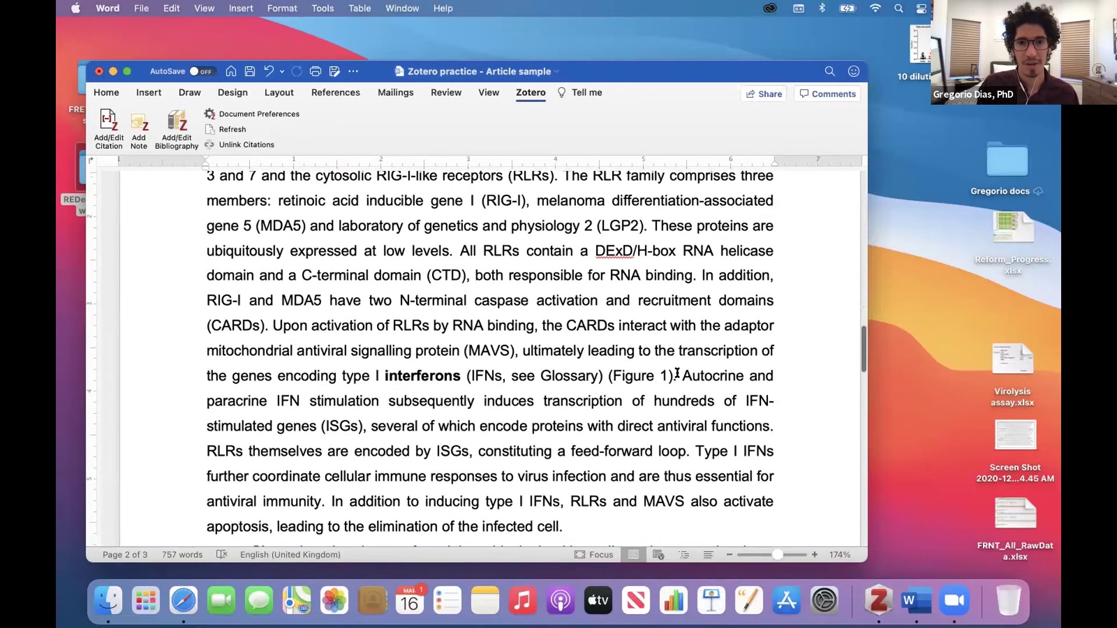
pyautogui.click(675, 375)
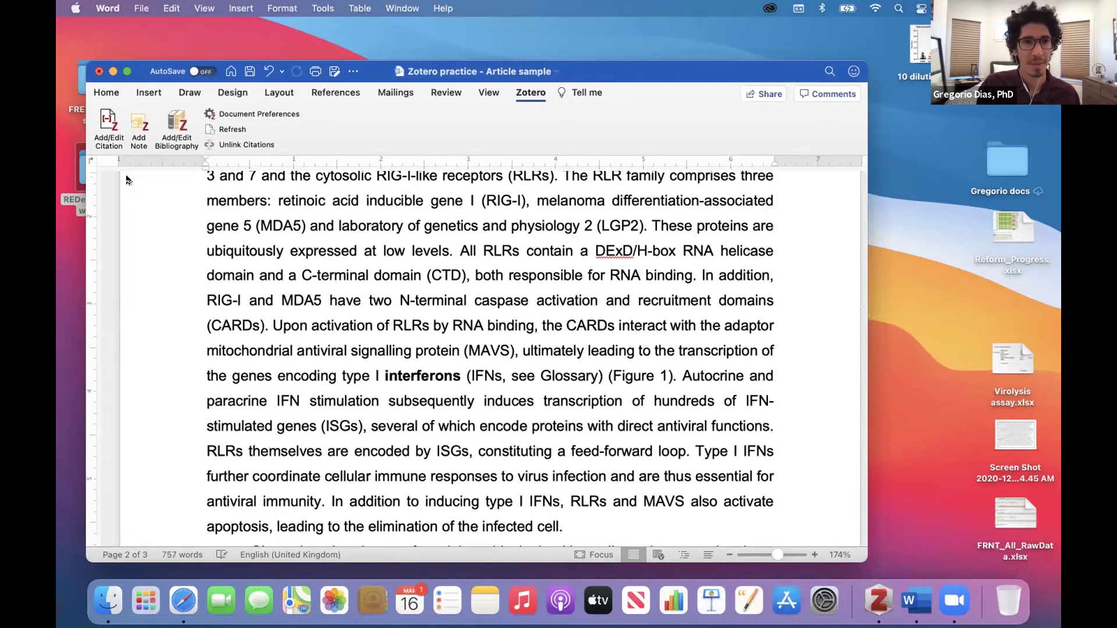
pyautogui.click(108, 123)
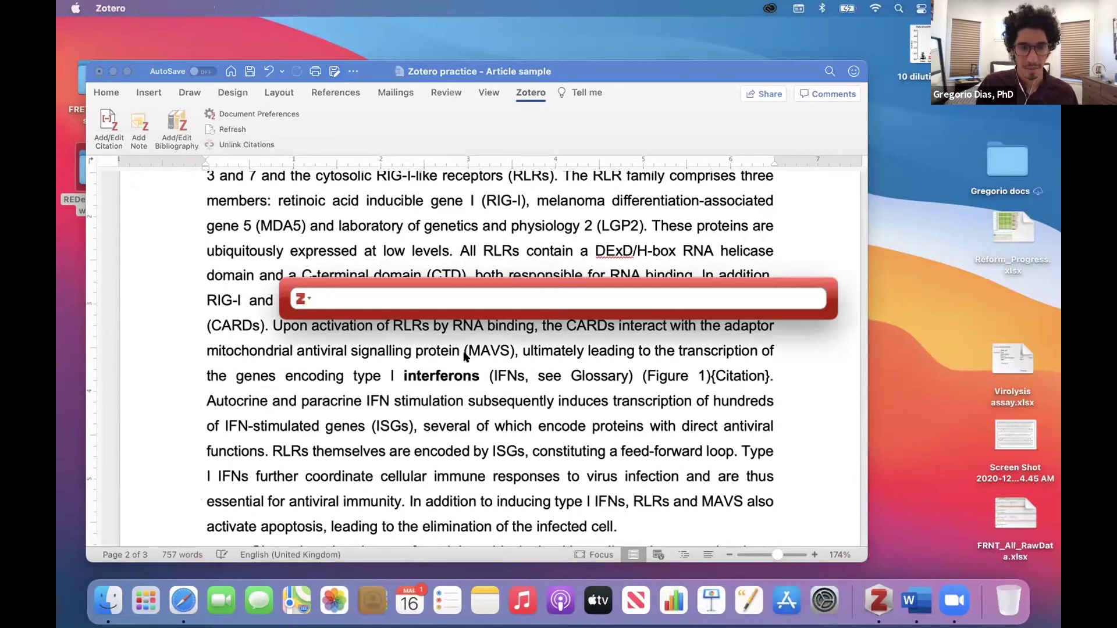
pyautogui.write('ANTI')
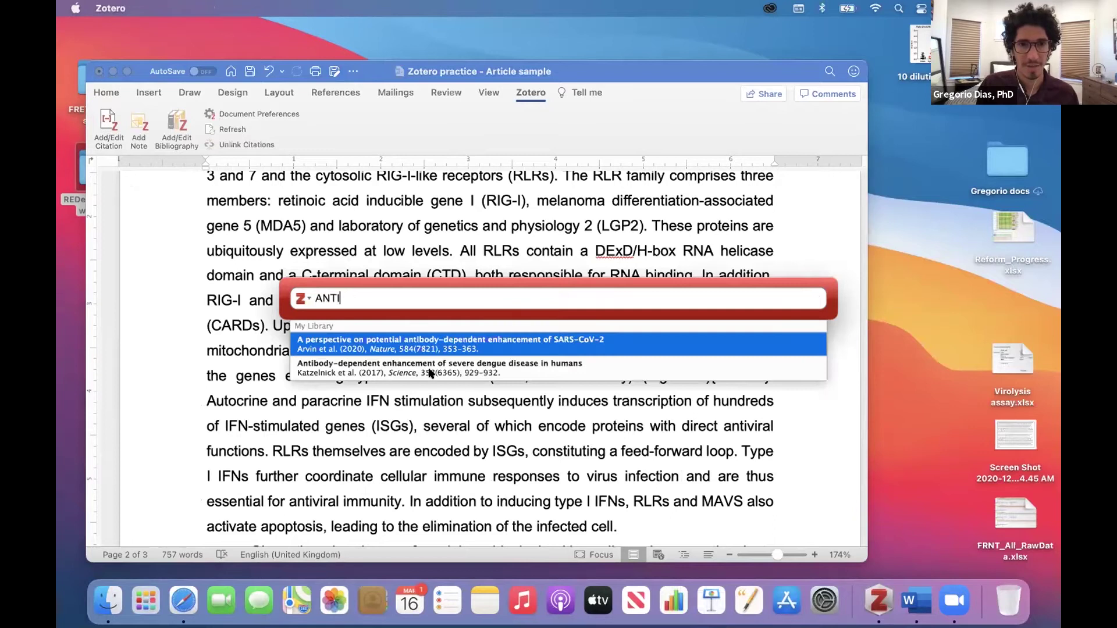
pyautogui.click(366, 365)
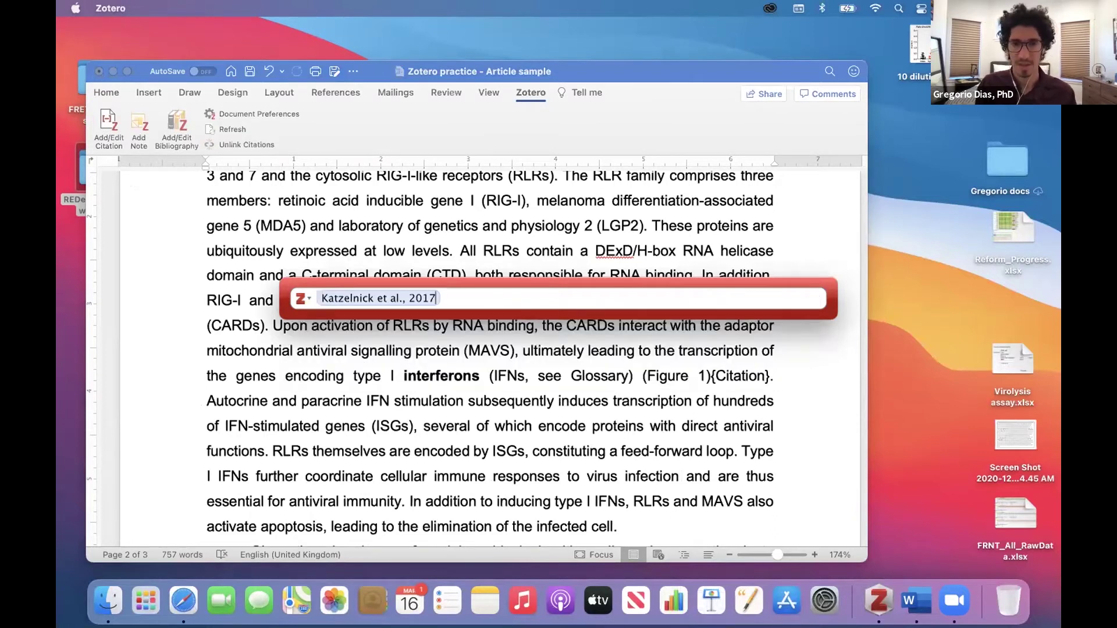
pyautogui.press('Return')
# Cite "Antibody-dependent enhancement of severe dengue disease in humans" and "A perspective on potential antibody-dependent enhancement of SARS-CoV-2" together after "the infected cell".
pyautogui.scroll(-3, 395, 366)
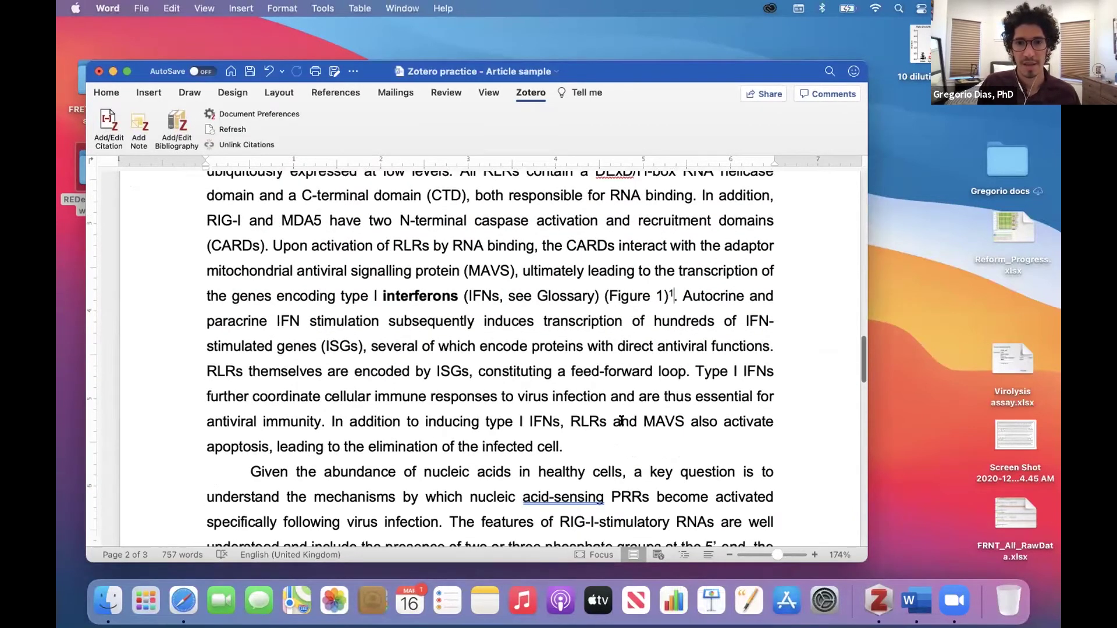
pyautogui.click(560, 446)
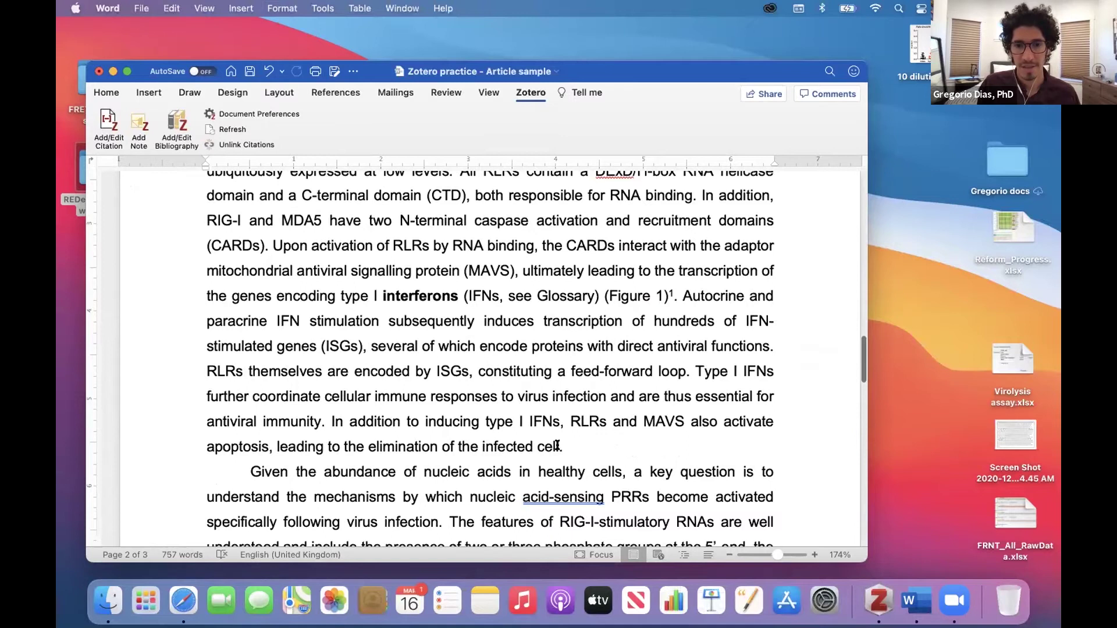
pyautogui.click(109, 125)
pyautogui.write('ANTIBOD')
pyautogui.press('BackSpace')
pyautogui.press('BackSpace')
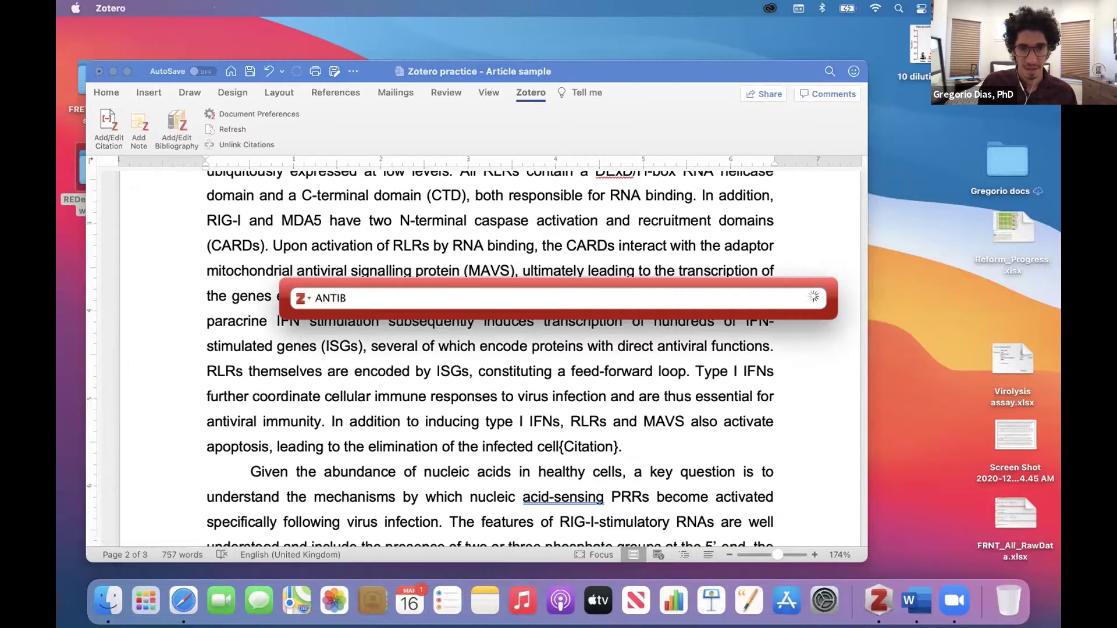
pyautogui.write('ODY')
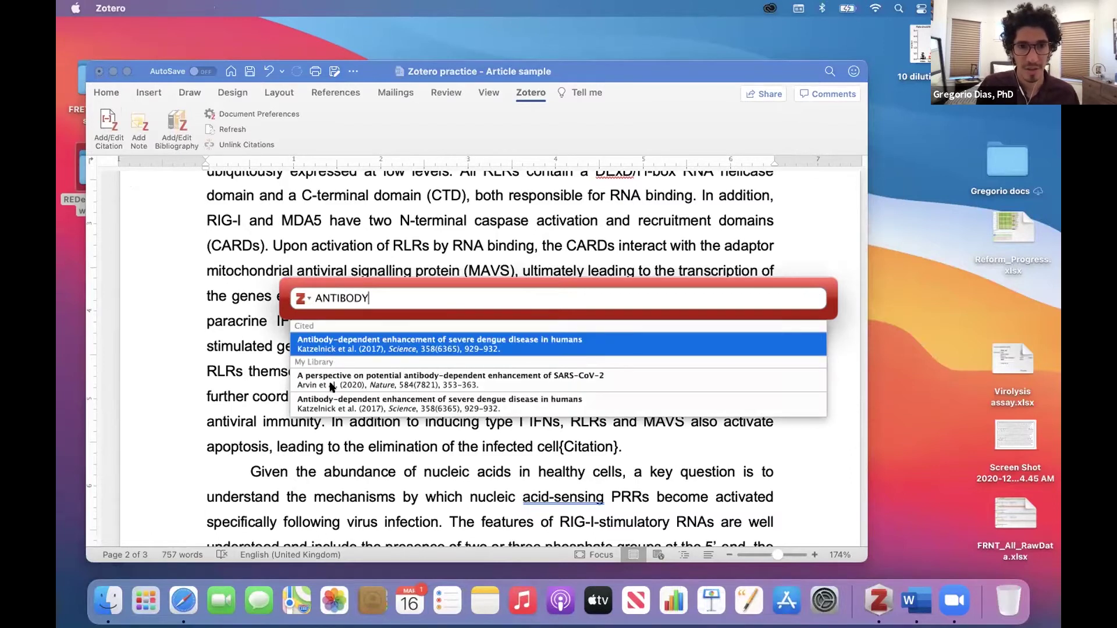
pyautogui.click(363, 343)
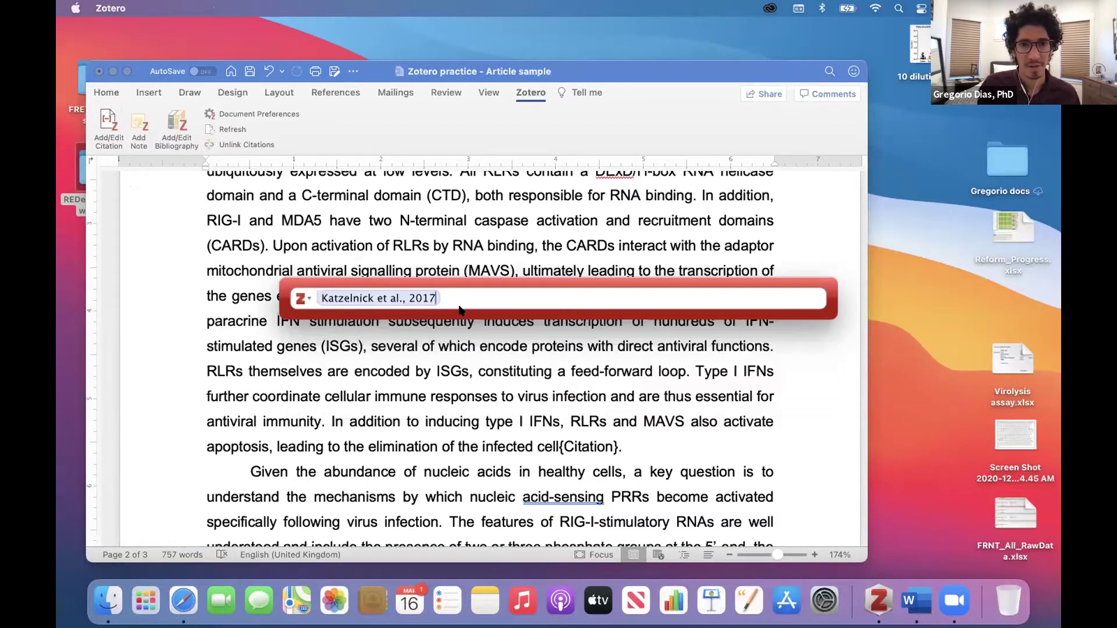
pyautogui.write('SARS')
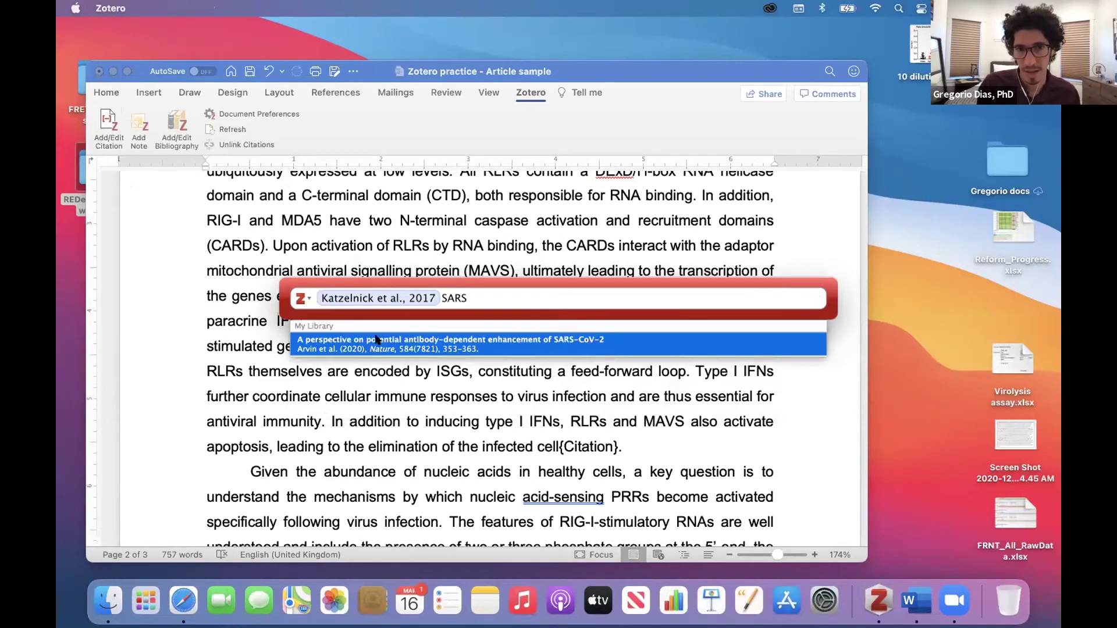
pyautogui.click(375, 343)
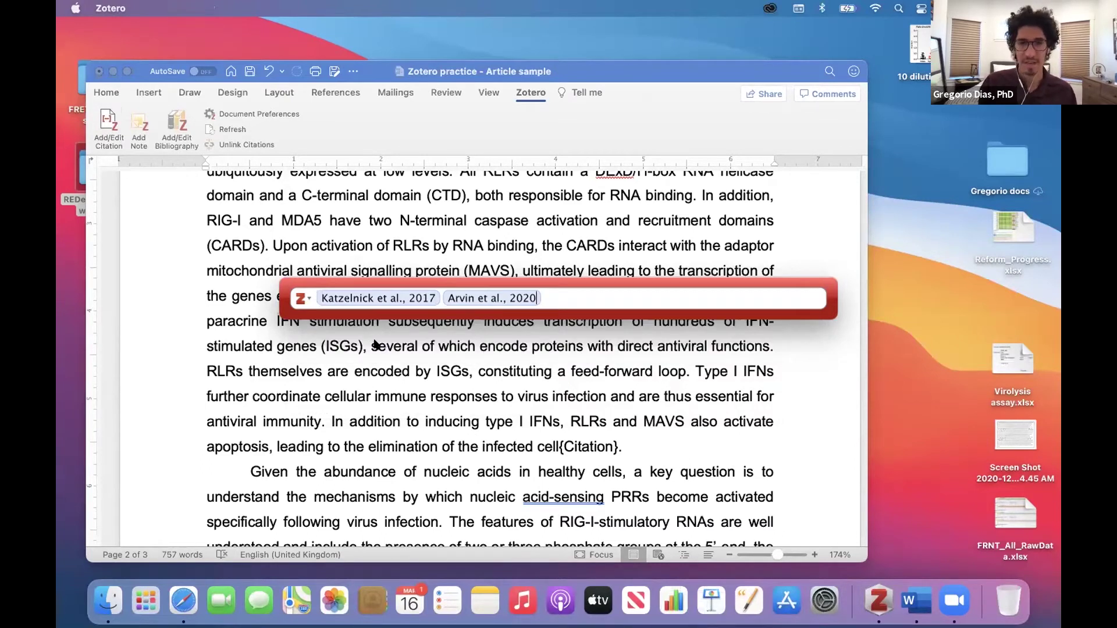
pyautogui.press('Return')
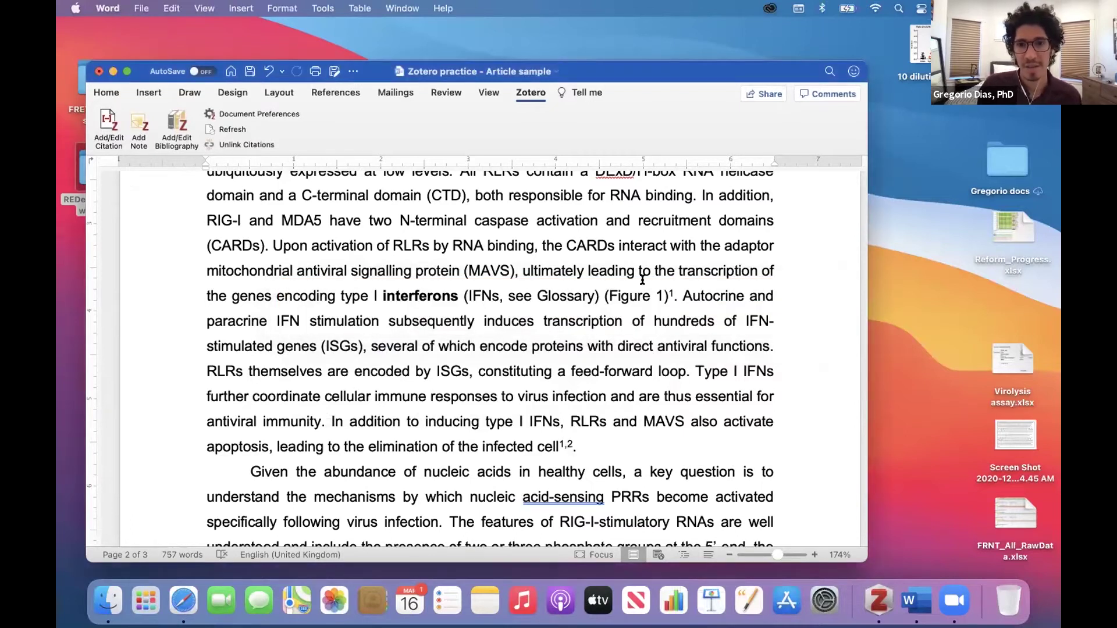
pyautogui.doubleClick(670, 294)
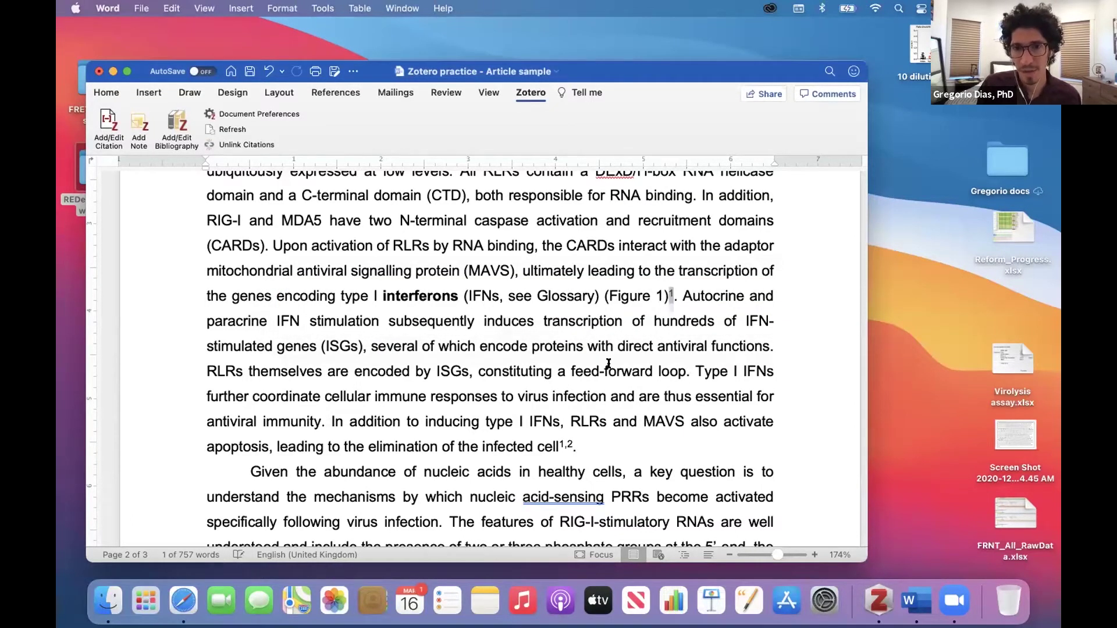
pyautogui.click(558, 445)
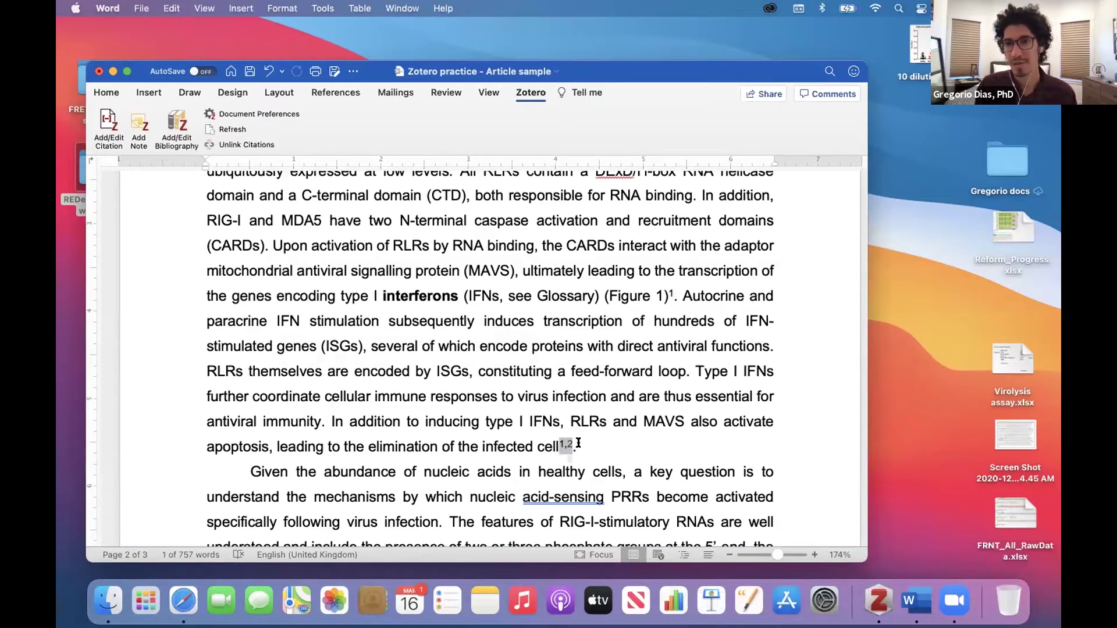
pyautogui.click(592, 442)
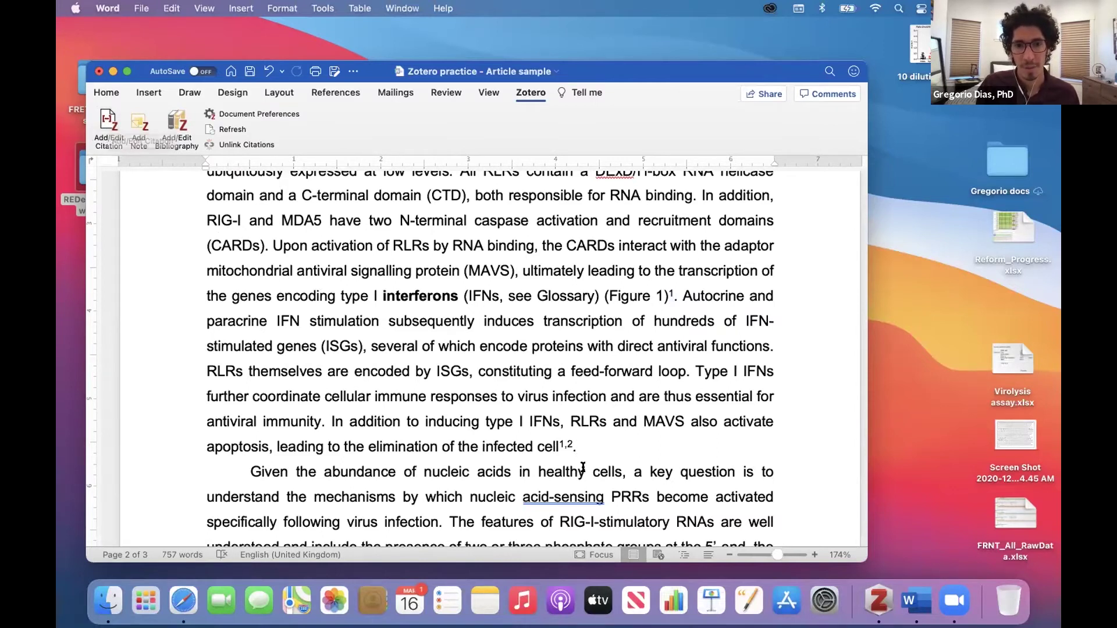
# Remove "Antibody-dependent enhancement of severe dengue disease in humans" from the combined citation after "the infected cell".
pyautogui.click(564, 446)
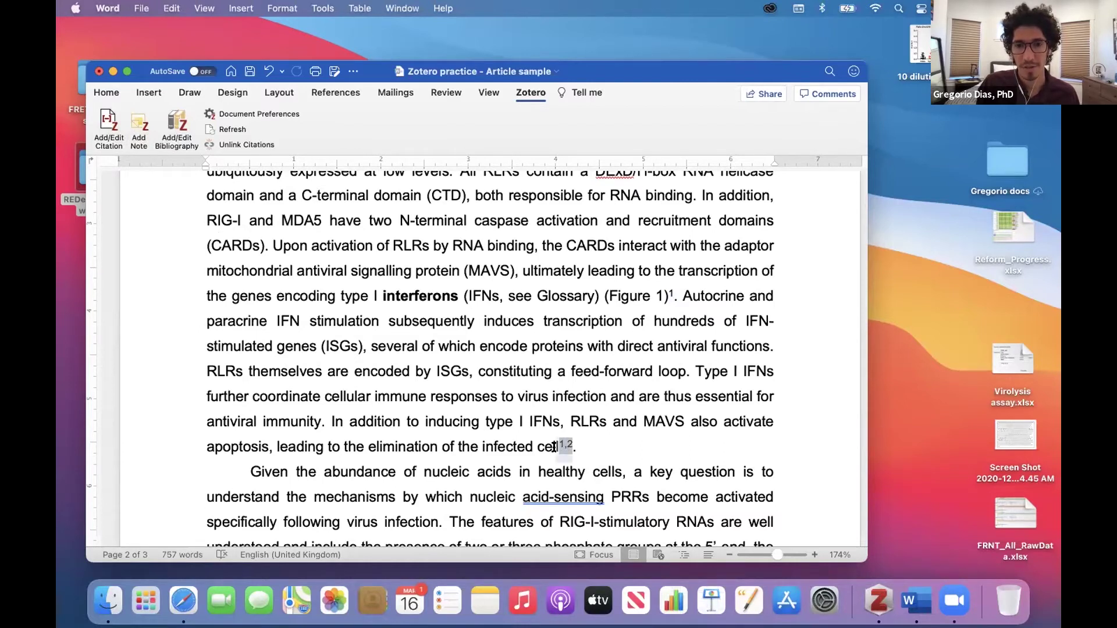
pyautogui.click(109, 125)
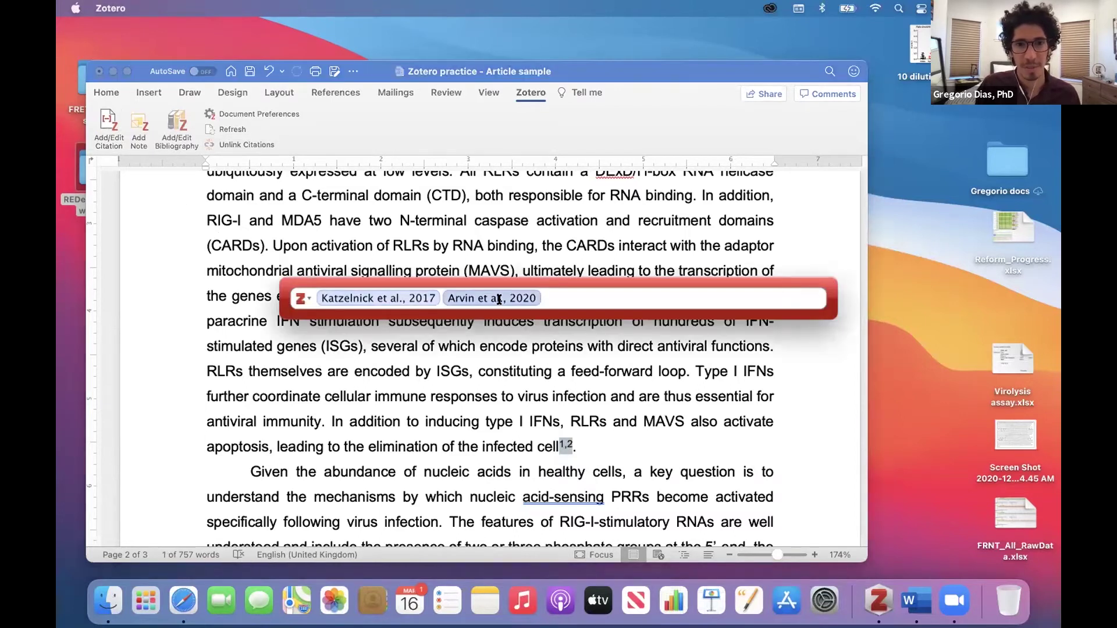
pyautogui.click(408, 293)
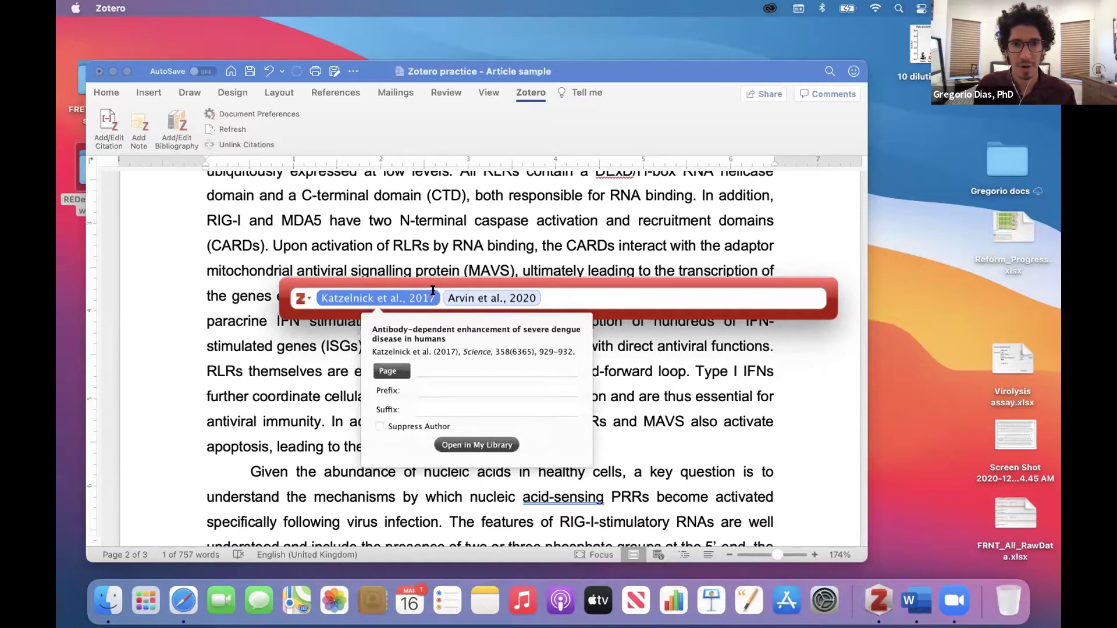
pyautogui.click(436, 292)
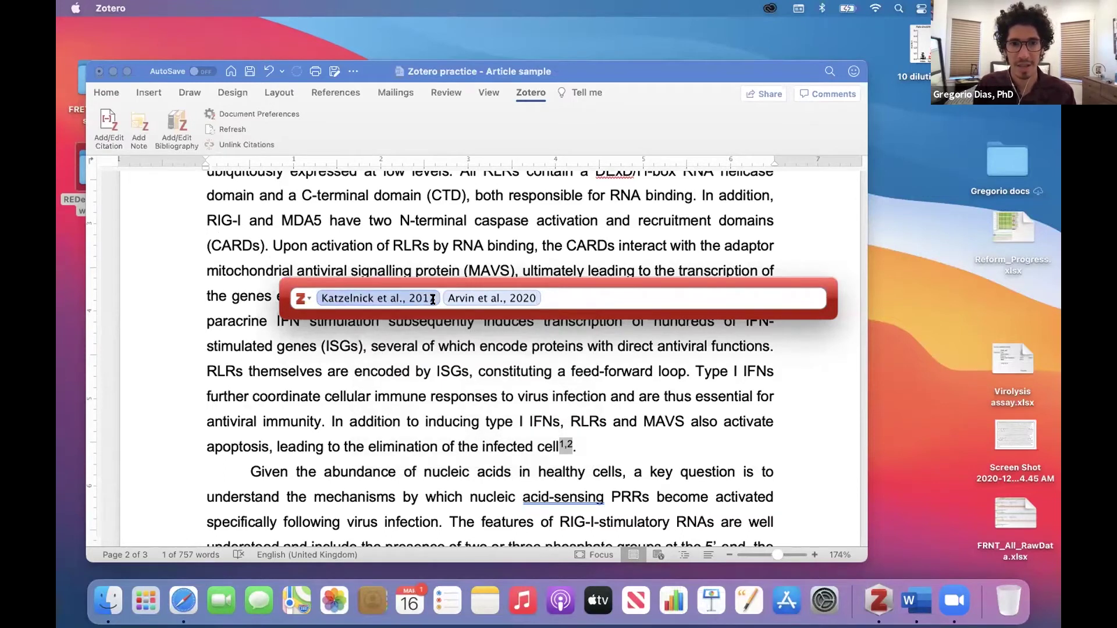
pyautogui.press('BackSpace')
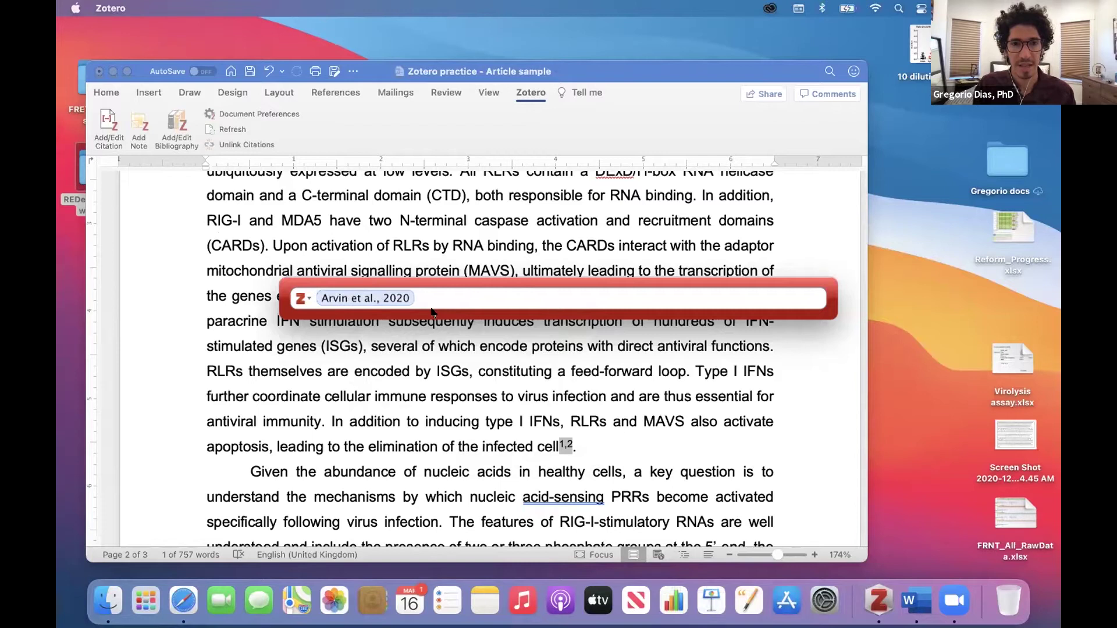
pyautogui.press('Return')
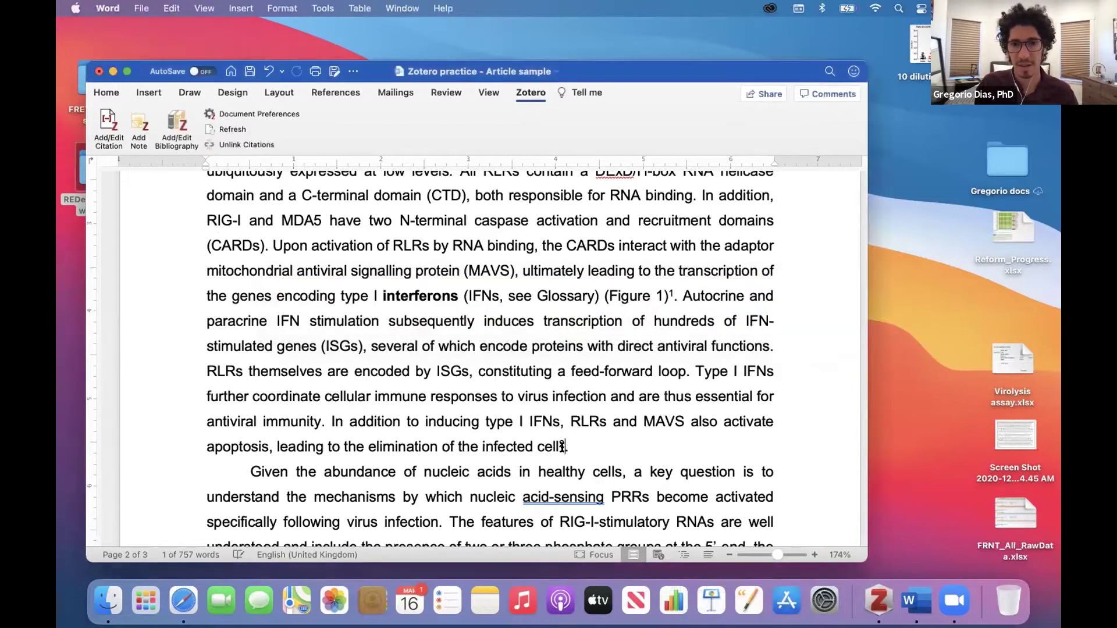
pyautogui.click(555, 446)
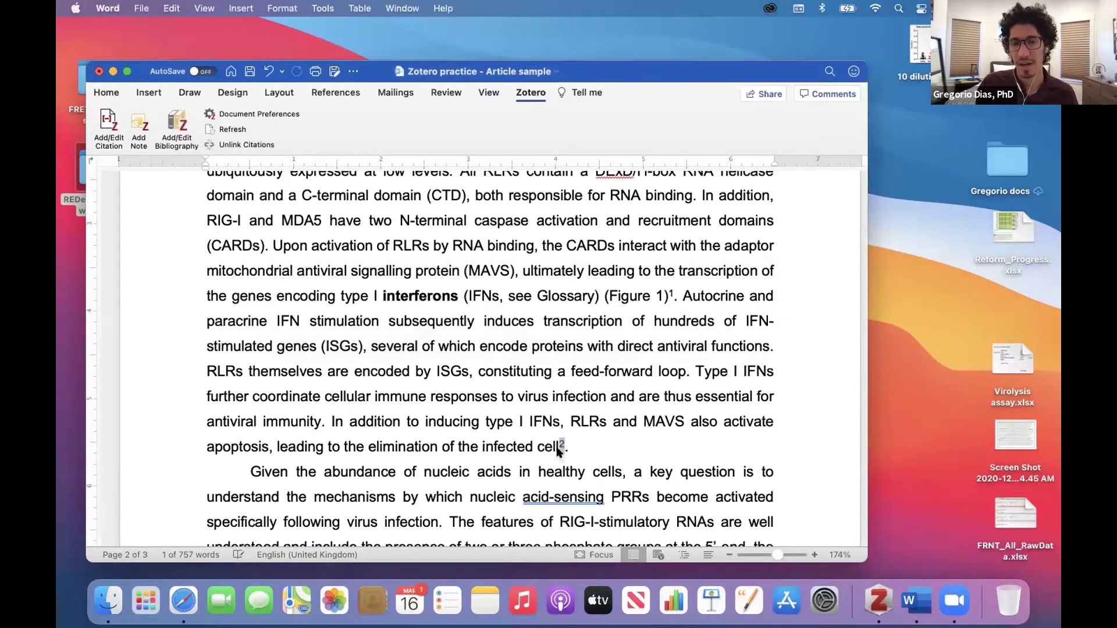
# Insert the Zotero bibliography on the empty line below the "References" heading at the end of the manuscript.
pyautogui.scroll(-8, 557, 451)
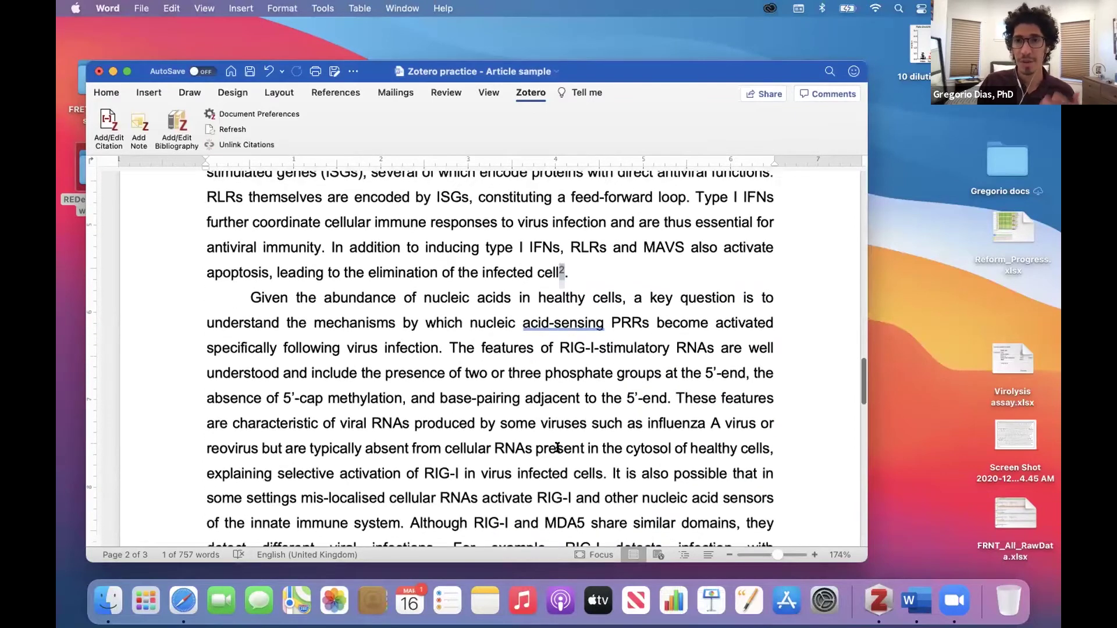
pyautogui.scroll(5, 559, 446)
pyautogui.scroll(-15, 559, 445)
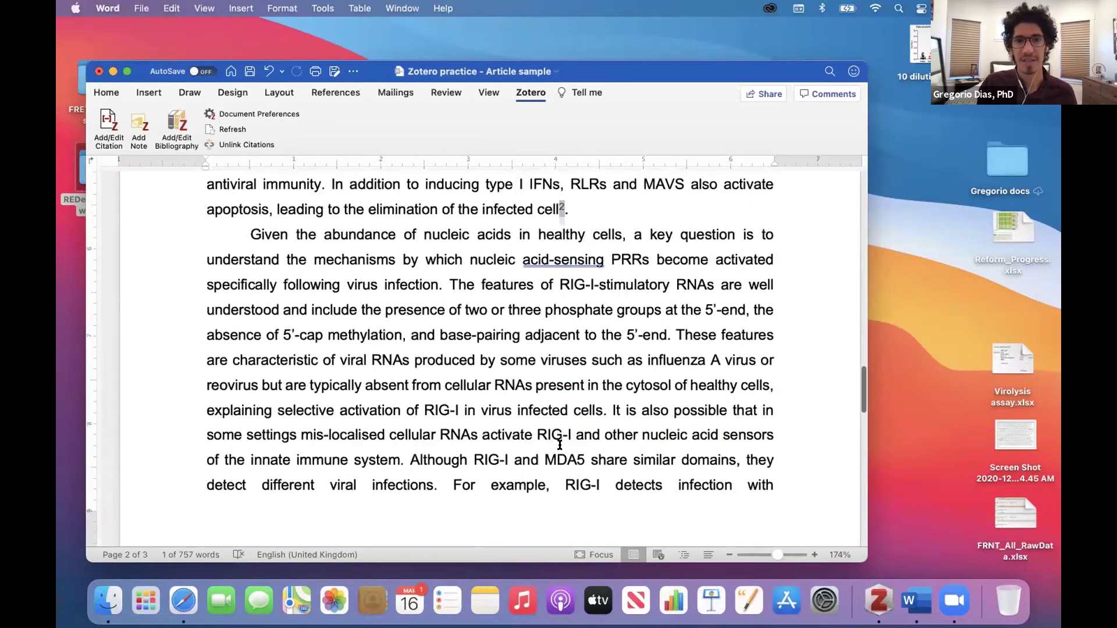
pyautogui.scroll(-6, 559, 445)
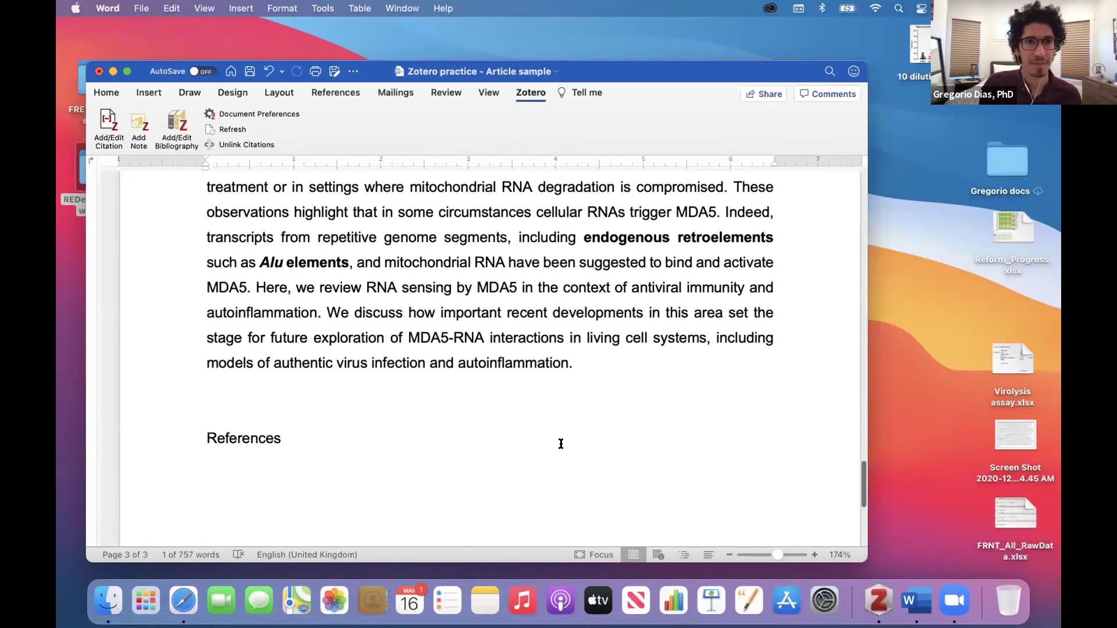
pyautogui.scroll(-2, 561, 444)
pyautogui.click(226, 402)
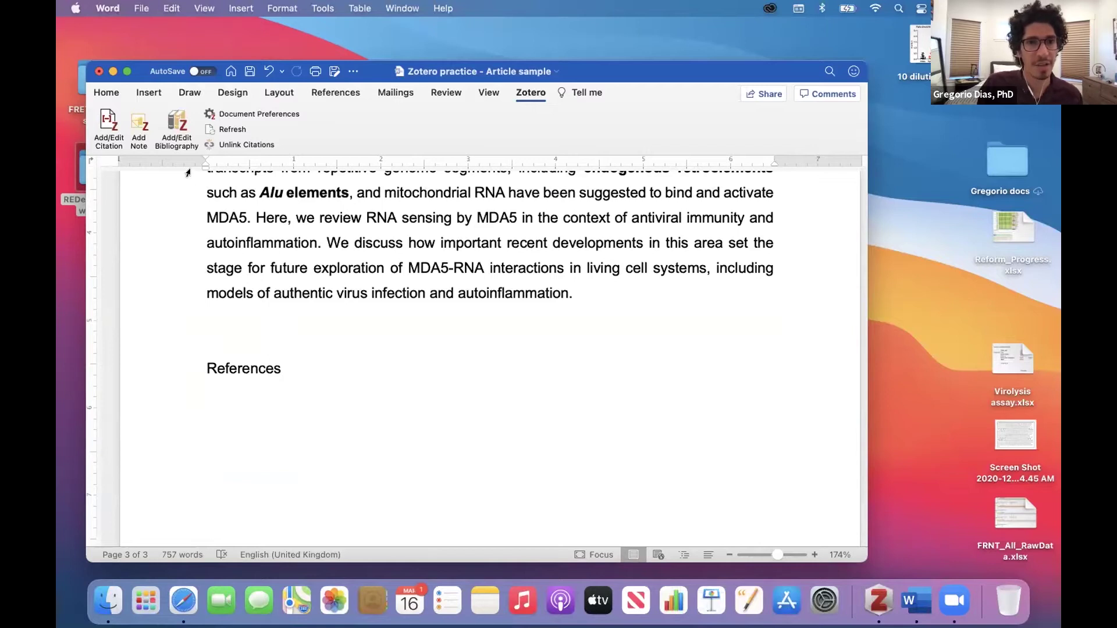
pyautogui.click(175, 124)
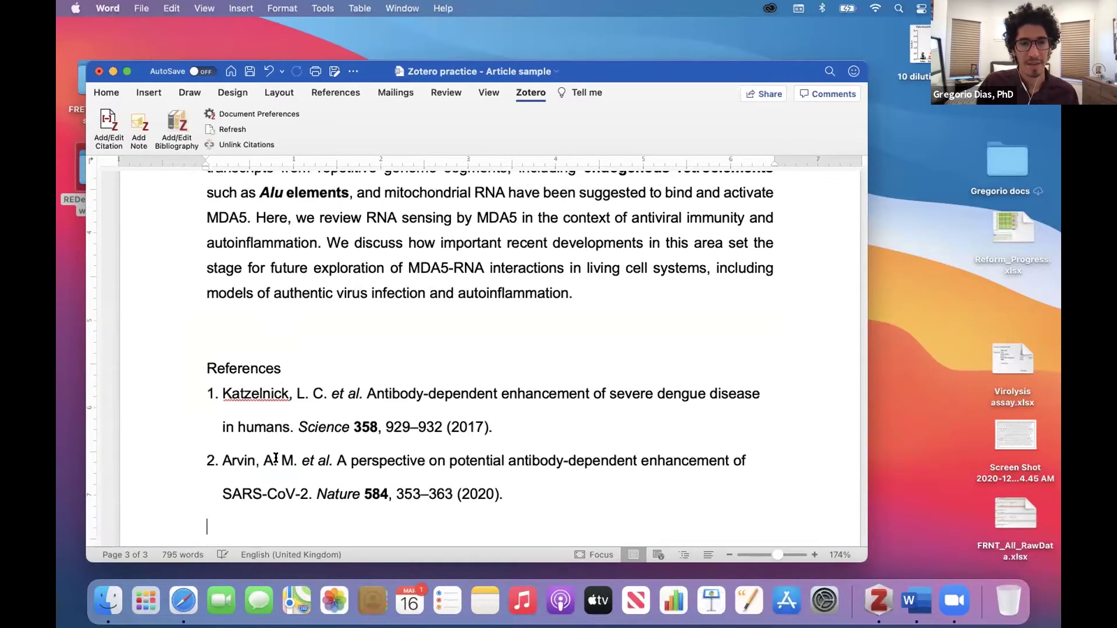
pyautogui.moveTo(513, 491); pyautogui.dragTo(198, 398)
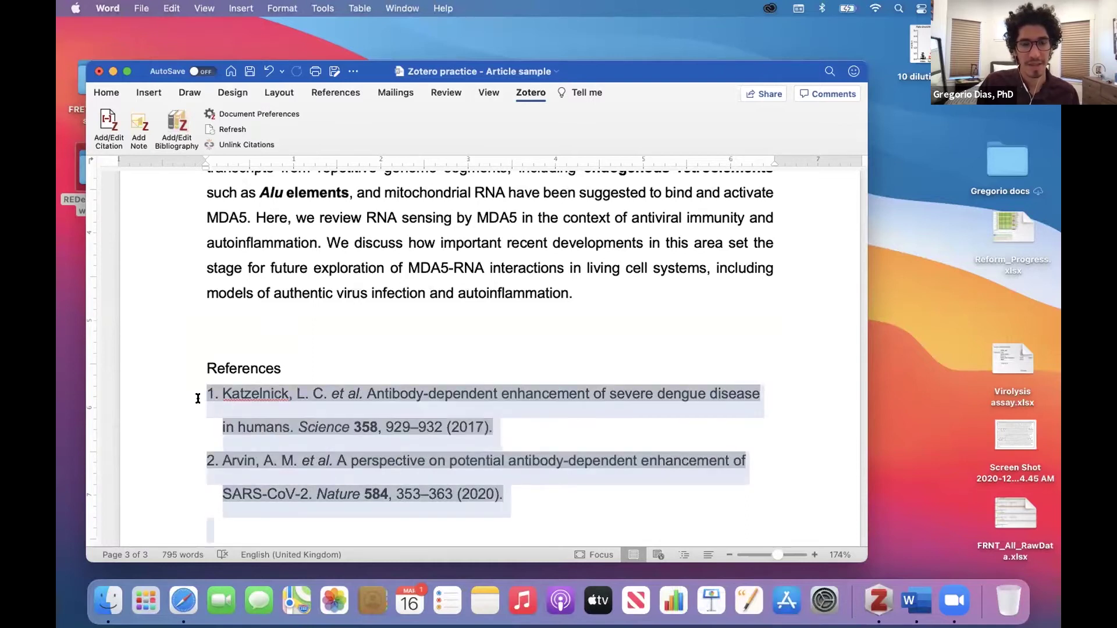
pyautogui.click(543, 420)
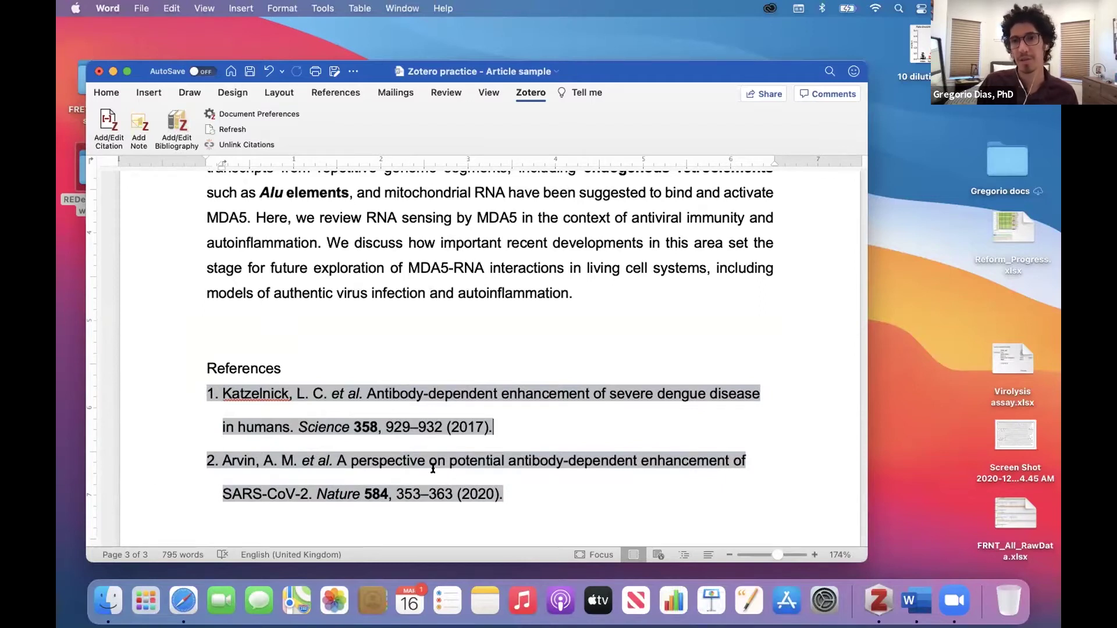
# Compare the in-text citations after "(Figure 1)" and "the infected cell" with the entries in the reference list.
pyautogui.scroll(10, 422, 464)
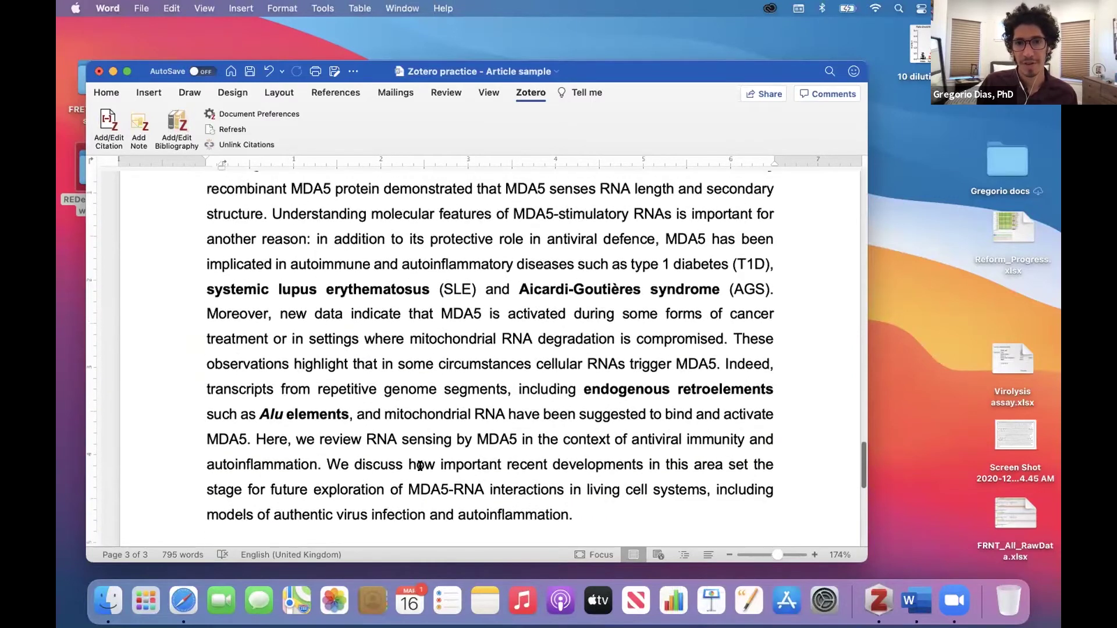
pyautogui.scroll(10, 420, 467)
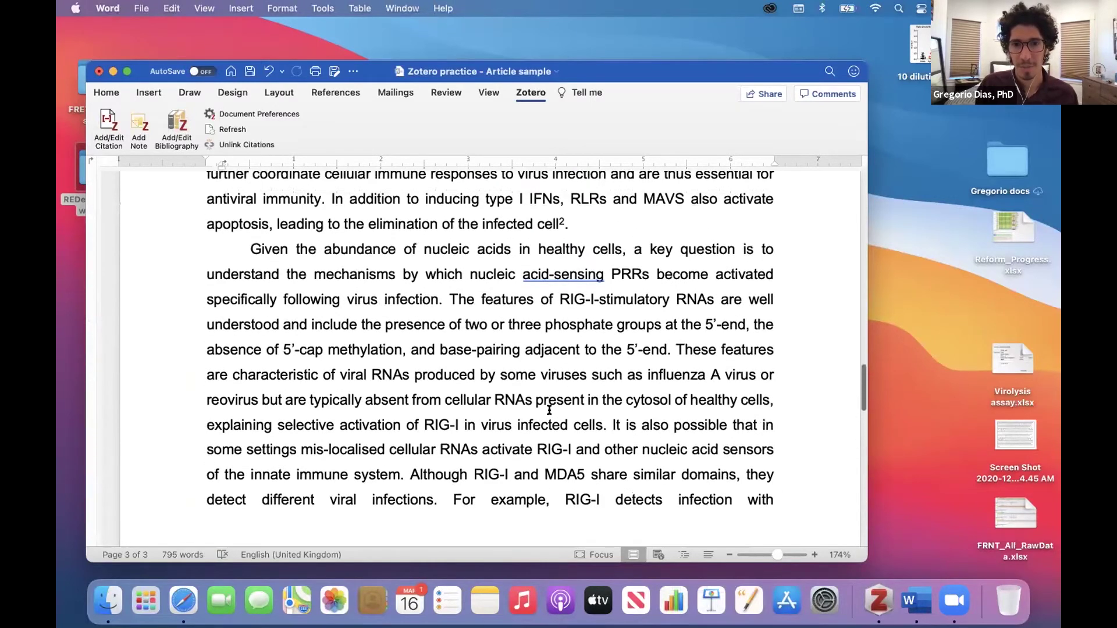
pyautogui.scroll(4, 529, 407)
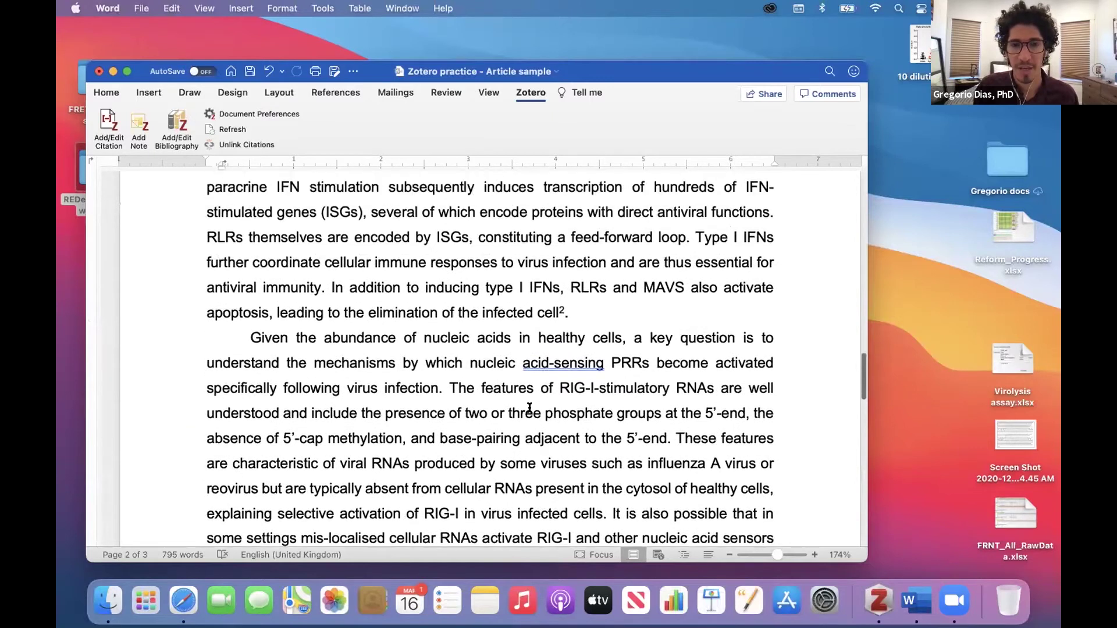
pyautogui.click(561, 326)
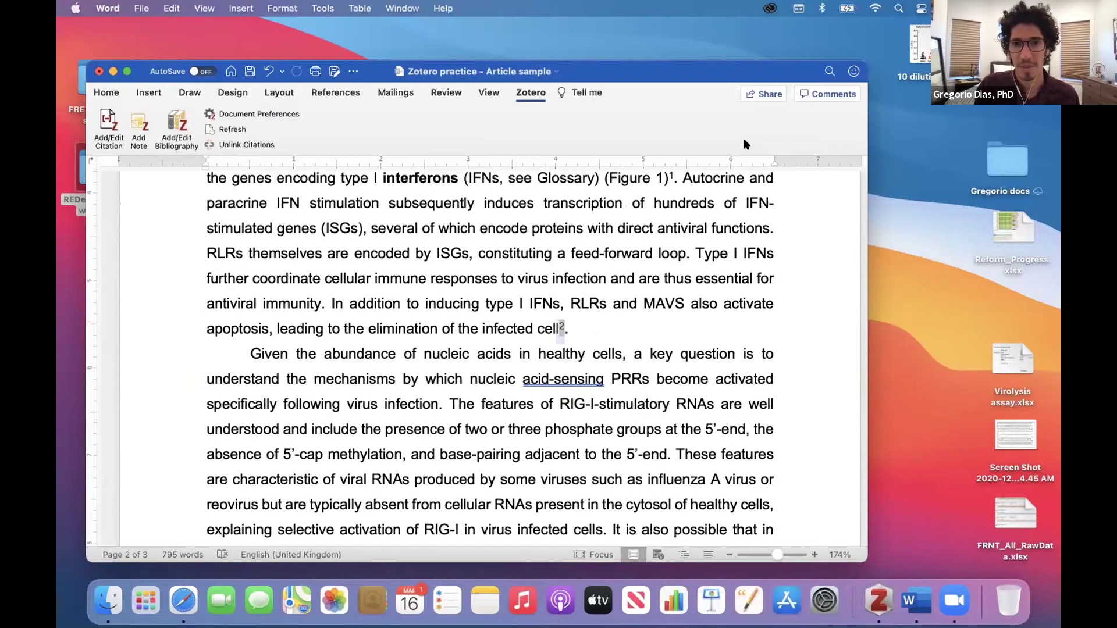
pyautogui.click(671, 177)
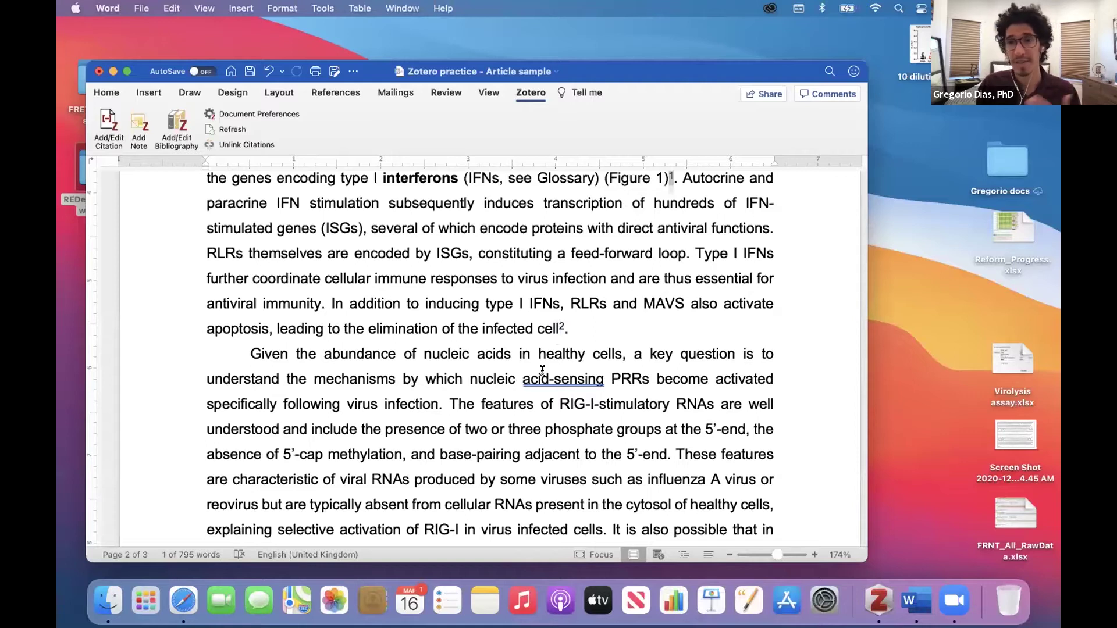
pyautogui.scroll(-15, 523, 379)
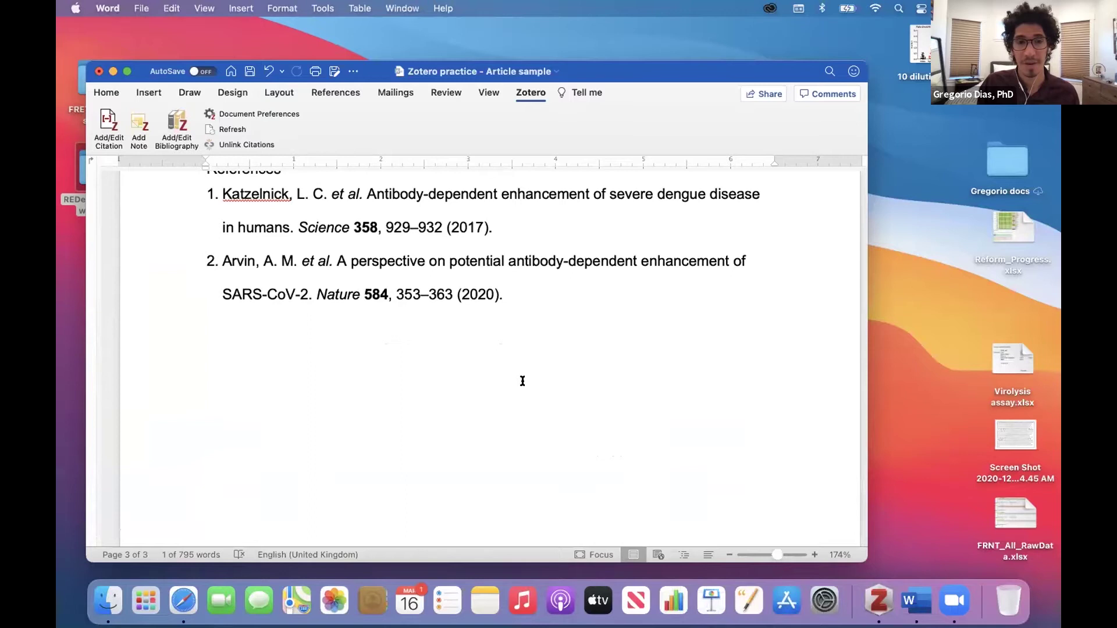
pyautogui.scroll(2, 522, 381)
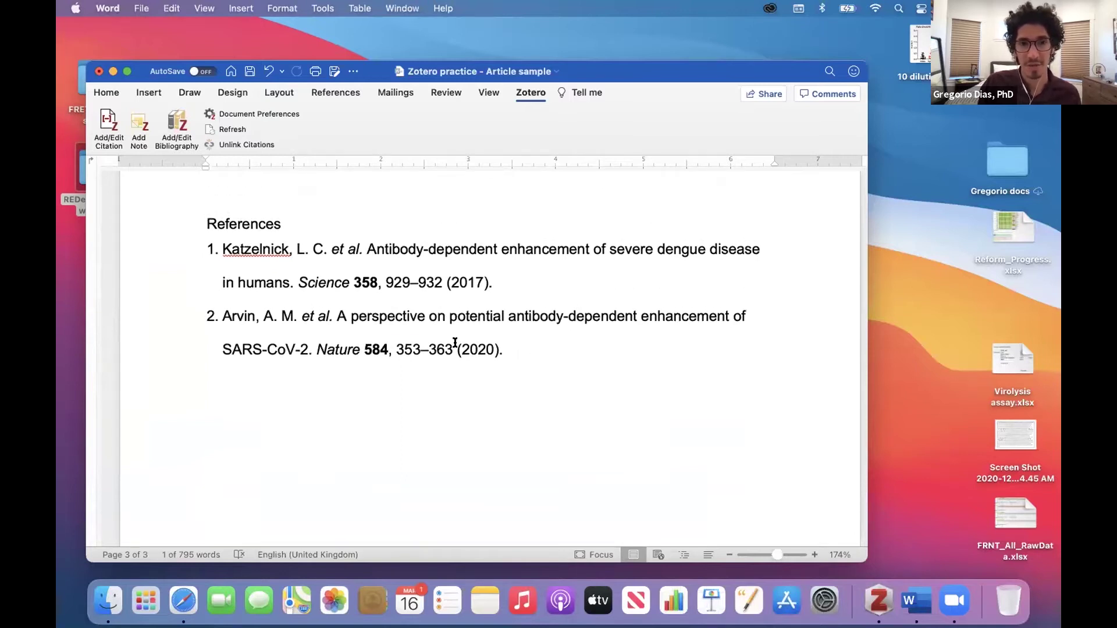
pyautogui.moveTo(455, 343); pyautogui.dragTo(224, 314)
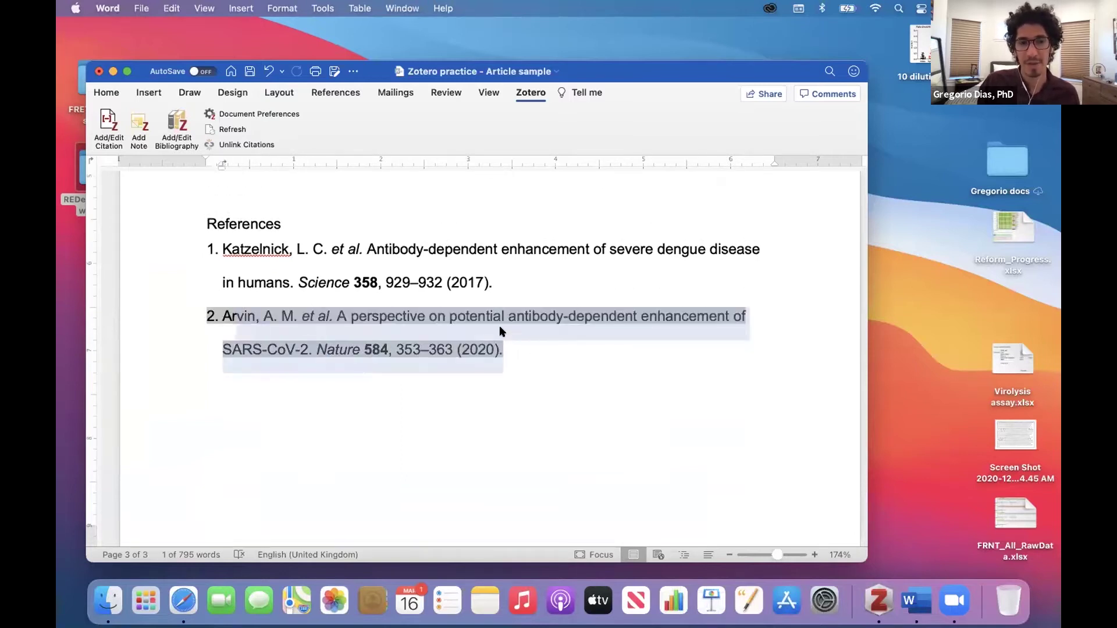
# Delete the citation after "the elimination of the infected cell".
pyautogui.scroll(15, 500, 333)
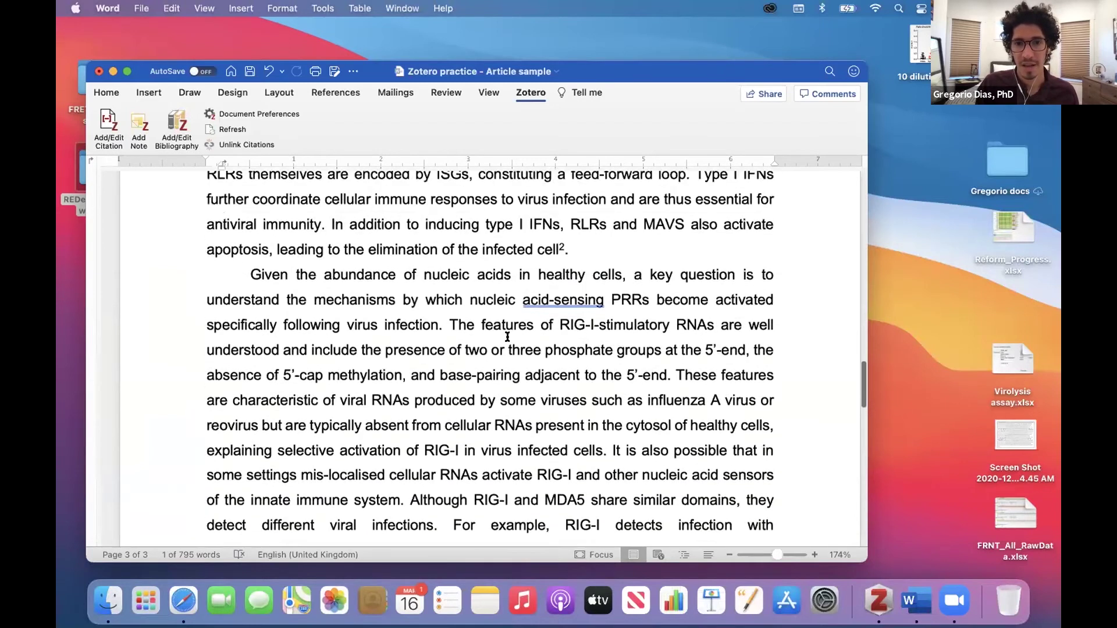
pyautogui.scroll(1, 556, 274)
pyautogui.click(560, 259)
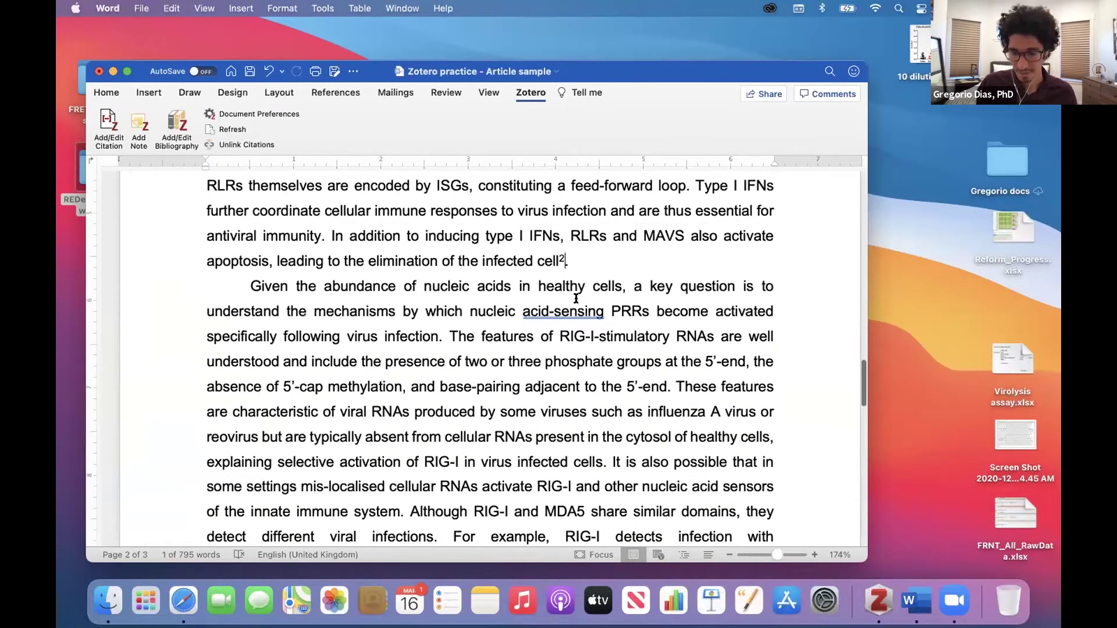
pyautogui.press('BackSpace')
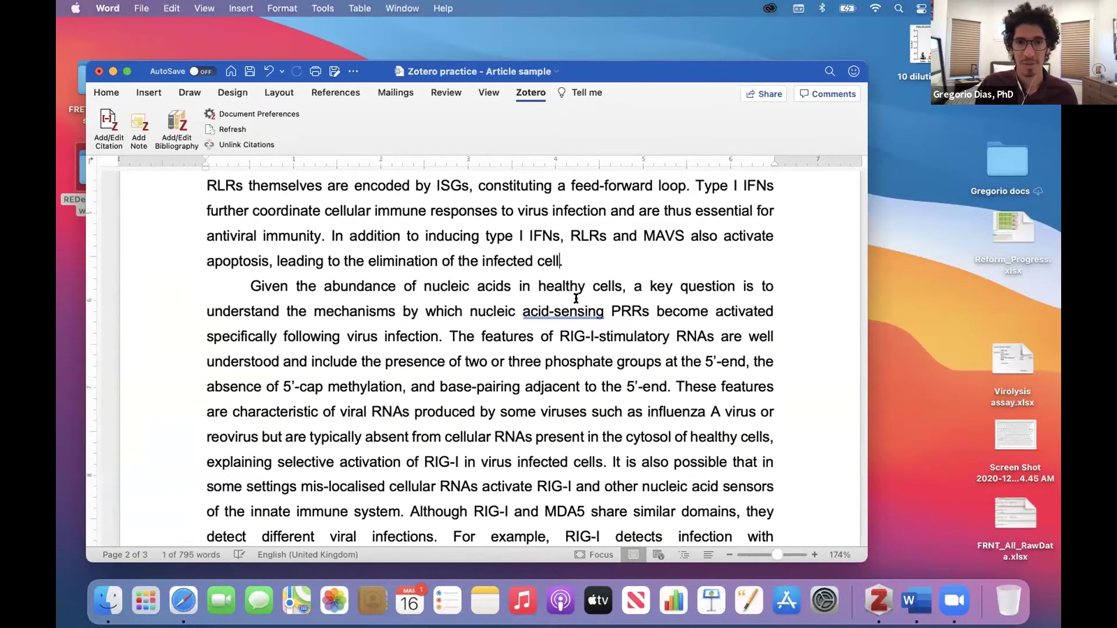
# Open the reference list for editing, allow Zotero to control System Events, and select the "[No title found]" item in the Dengue paper collection.
pyautogui.scroll(-15, 439, 350)
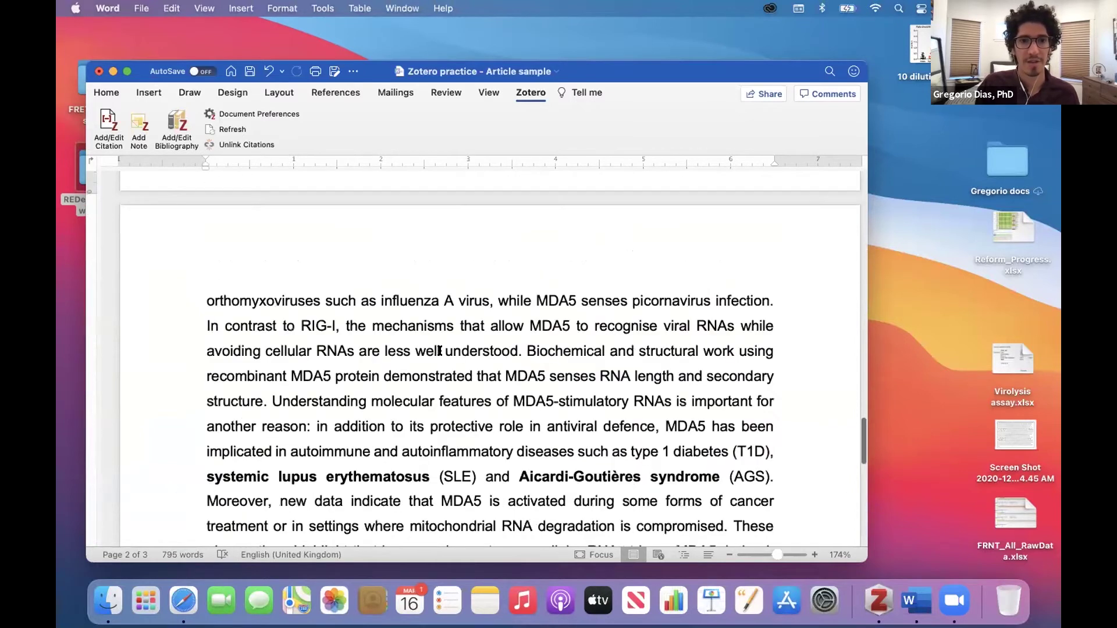
pyautogui.scroll(3, 439, 350)
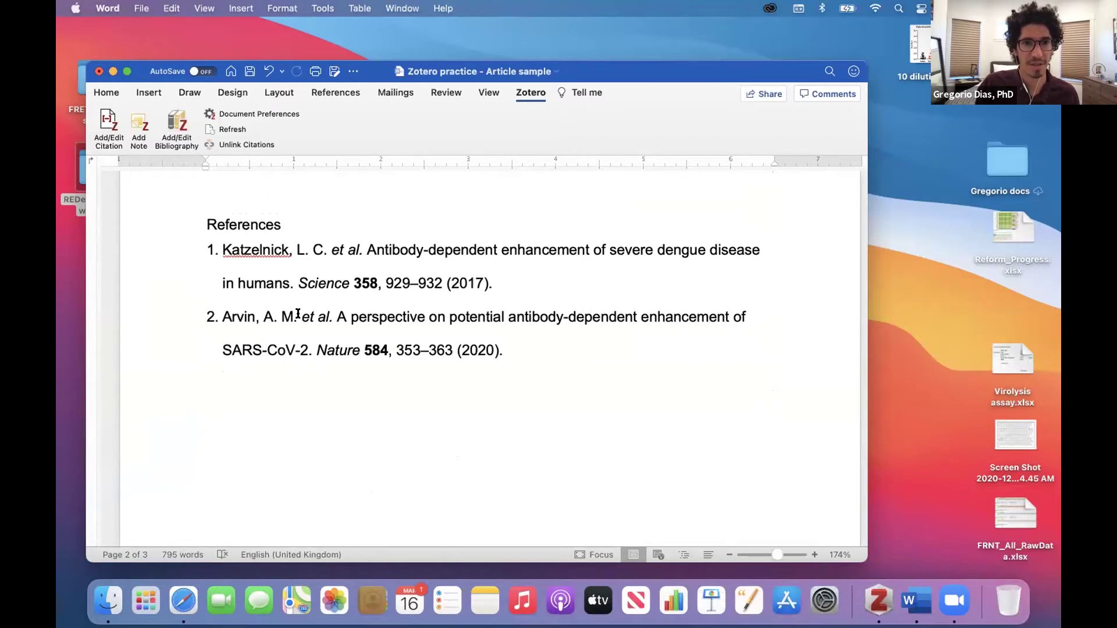
pyautogui.click(173, 121)
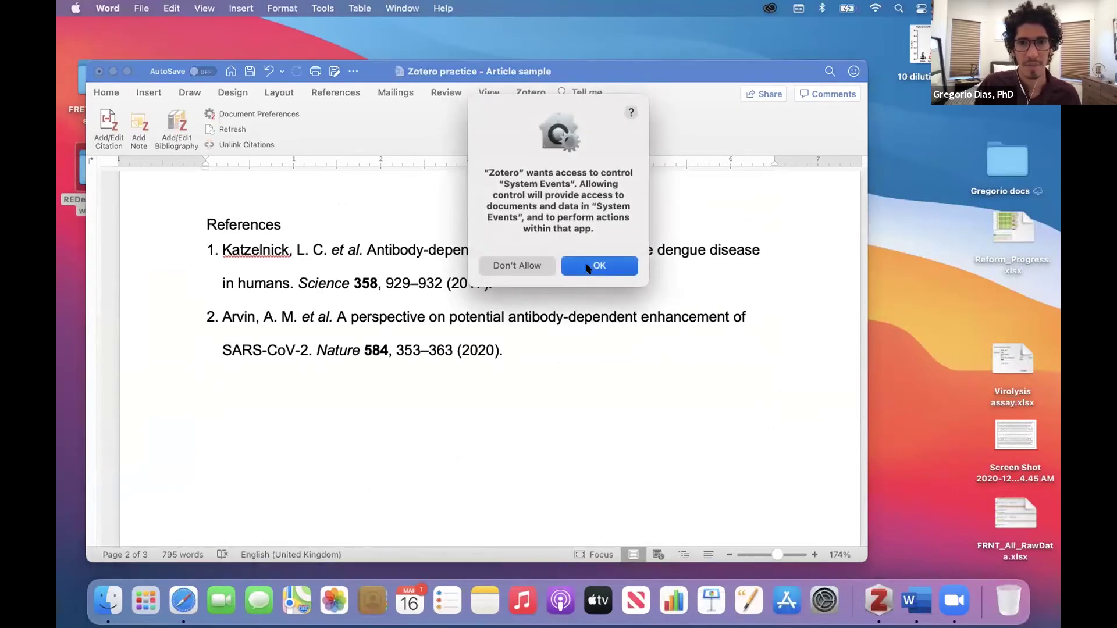
pyautogui.click(587, 268)
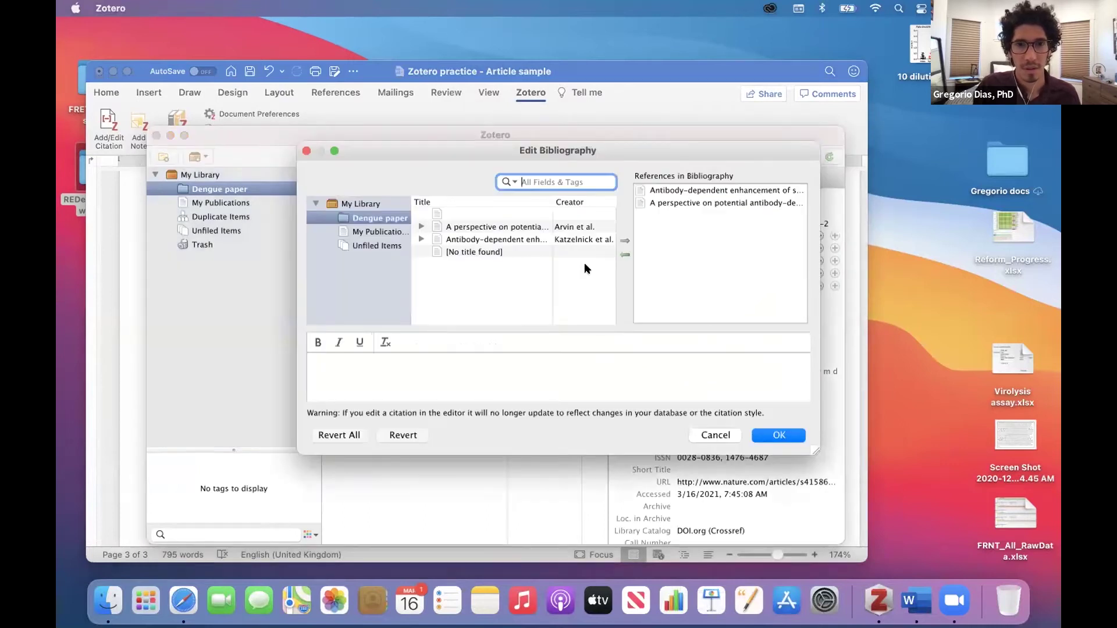
pyautogui.click(487, 253)
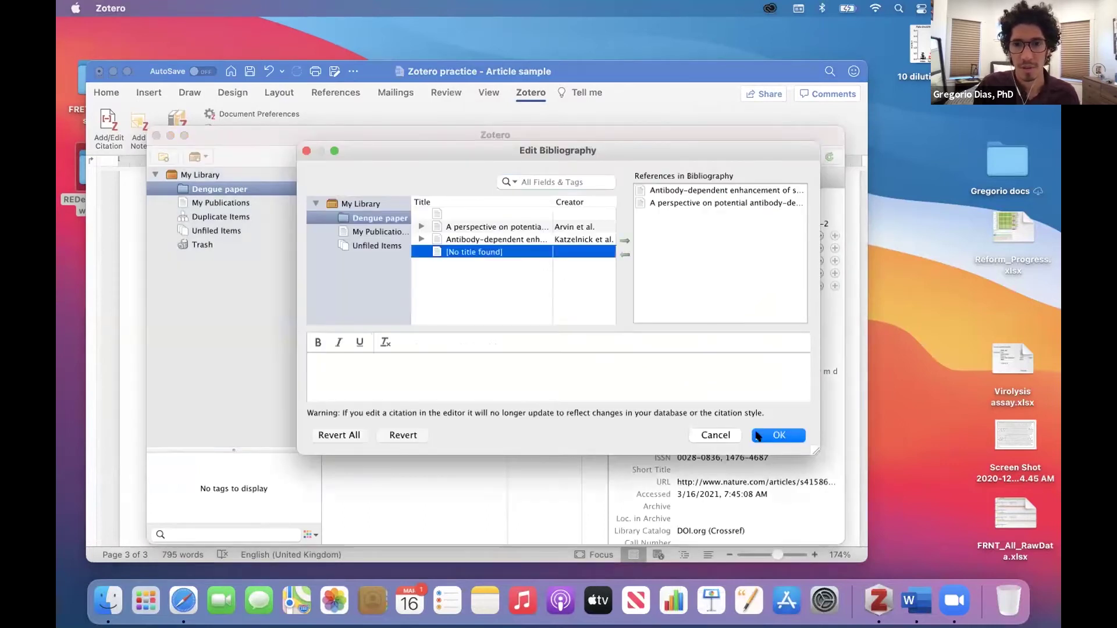
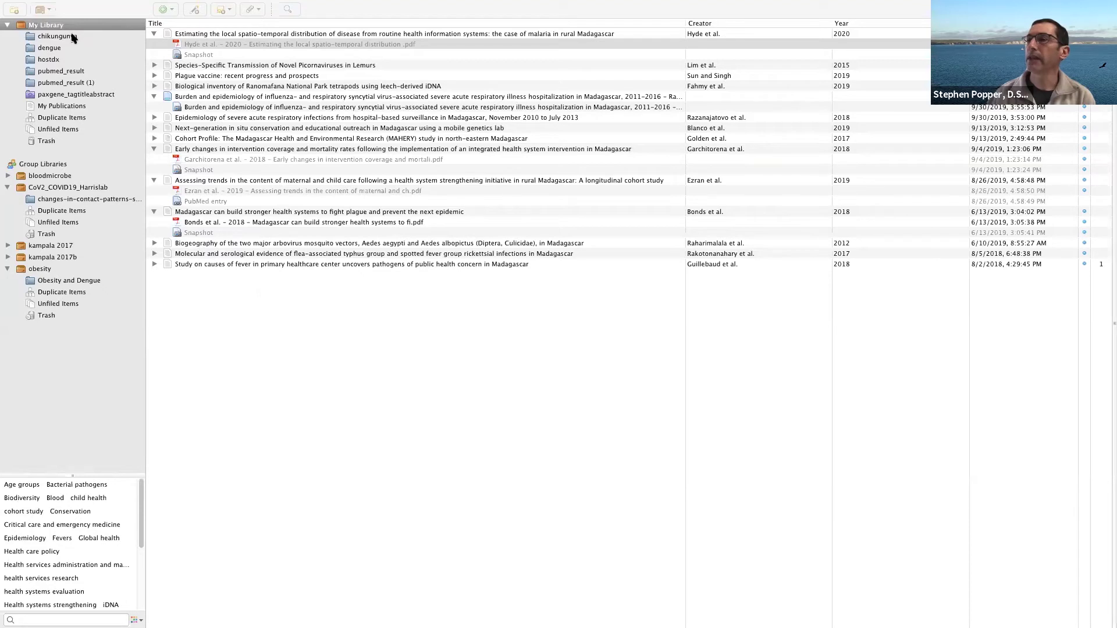
# View the items in the chikungunya and dengue collections, and return to the whole My Library list.
pyautogui.click(72, 37)
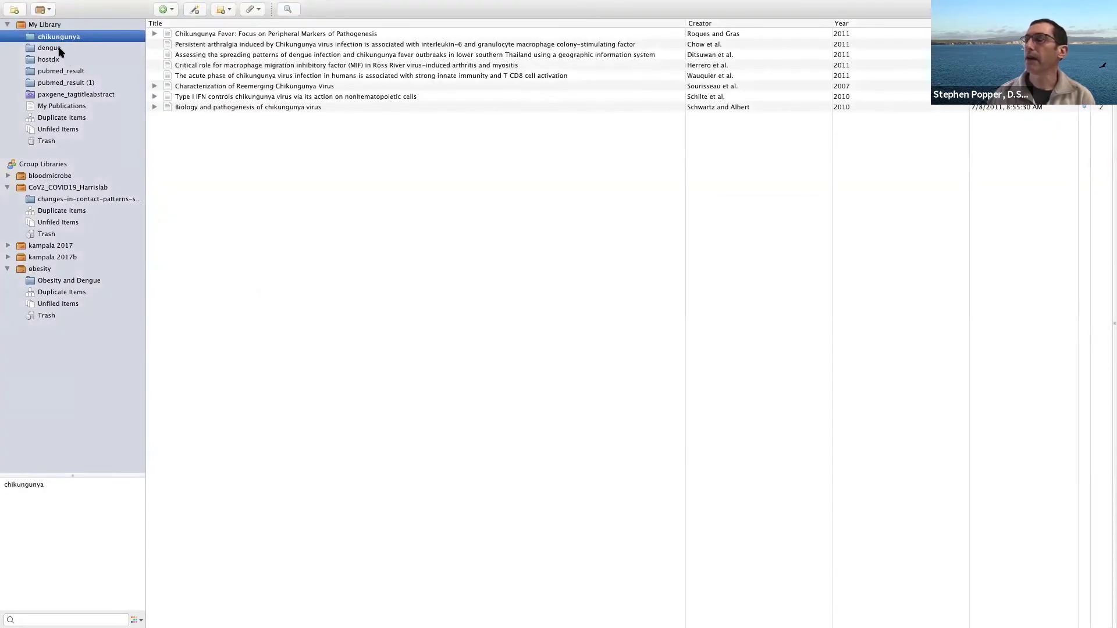
pyautogui.click(58, 49)
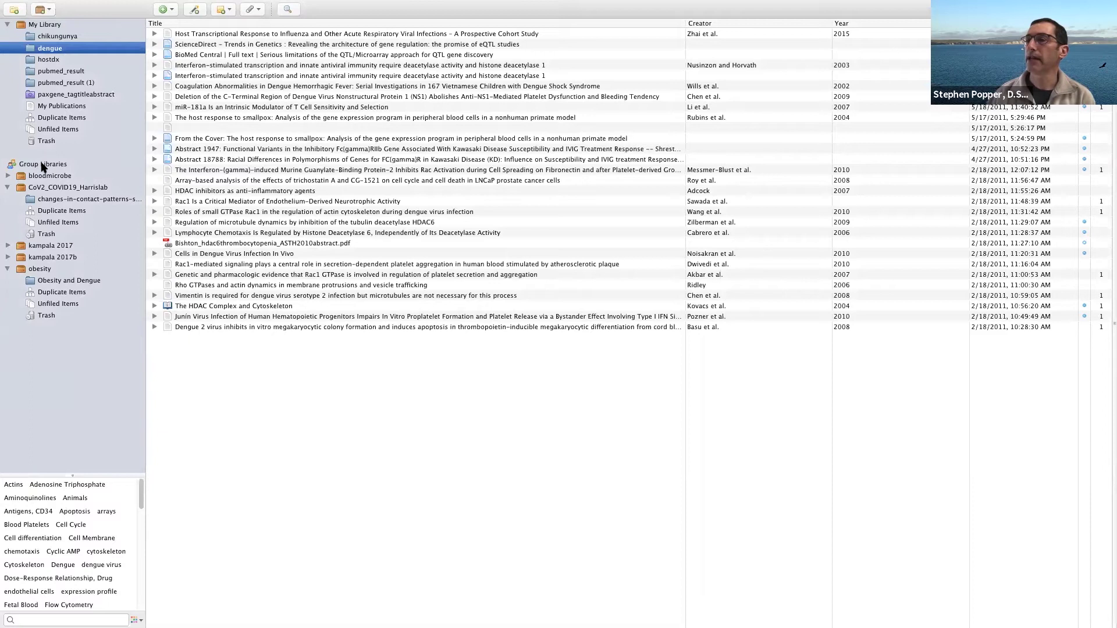
pyautogui.press('Return')
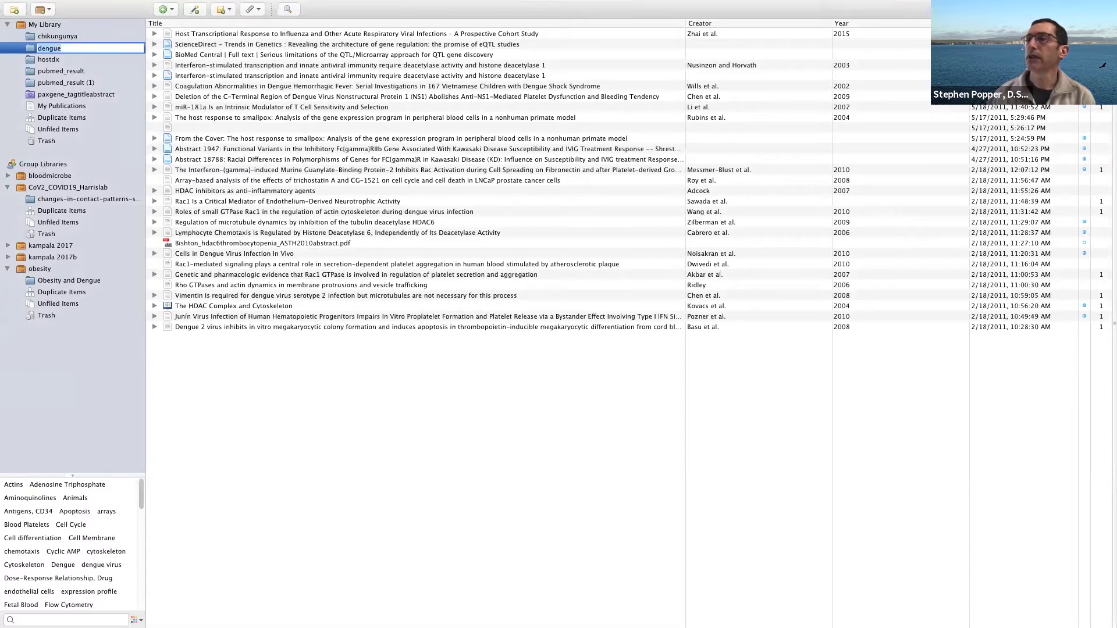
pyautogui.click(40, 25)
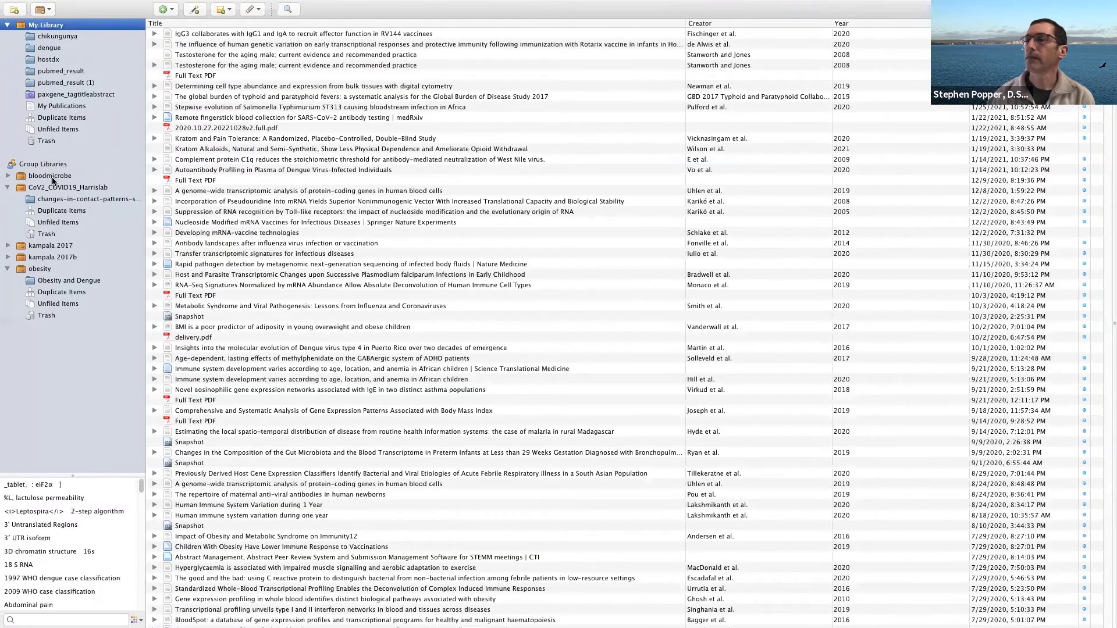
# View the bloodmicrobe and CoV2_COVID19_Harrislab group libraries and check the attachment under the article on plasma levels of soluble ACE2.
pyautogui.click(52, 177)
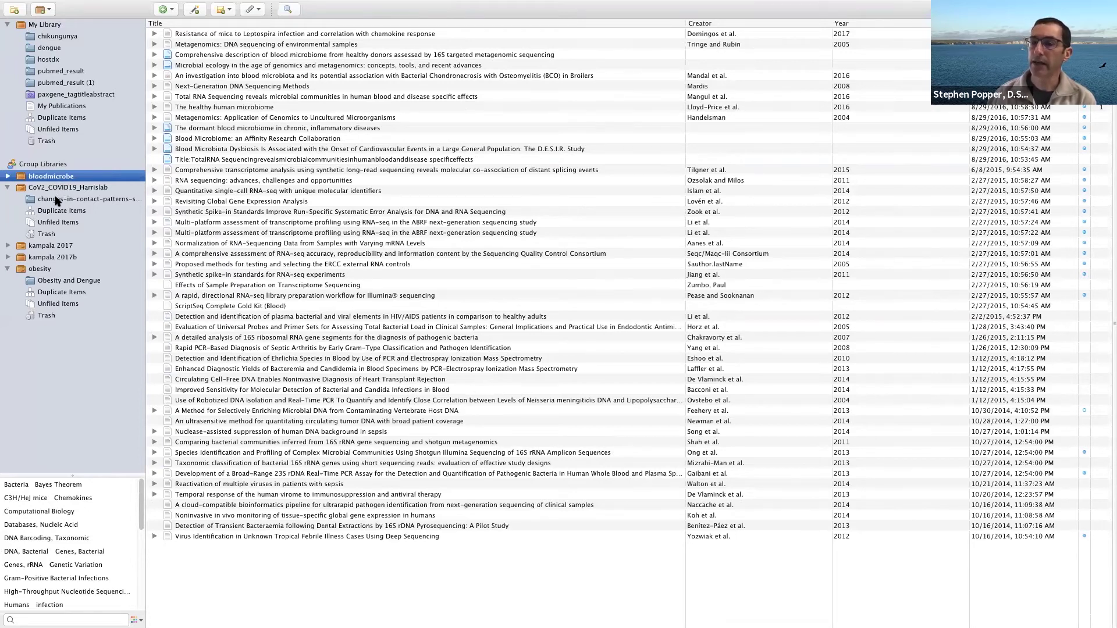
pyautogui.click(68, 188)
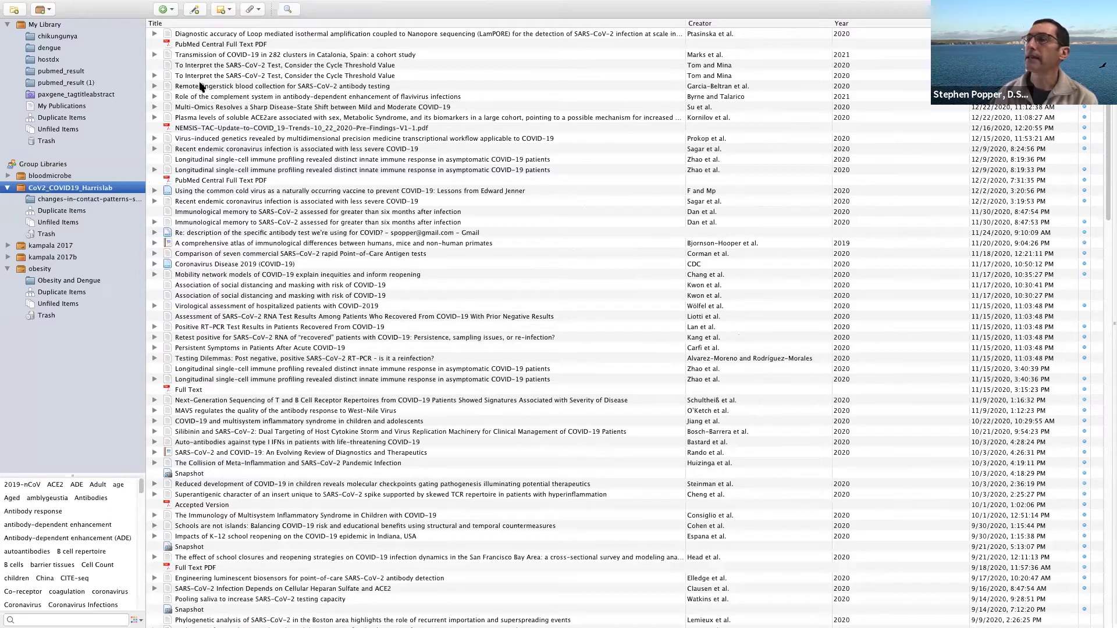
pyautogui.click(155, 118)
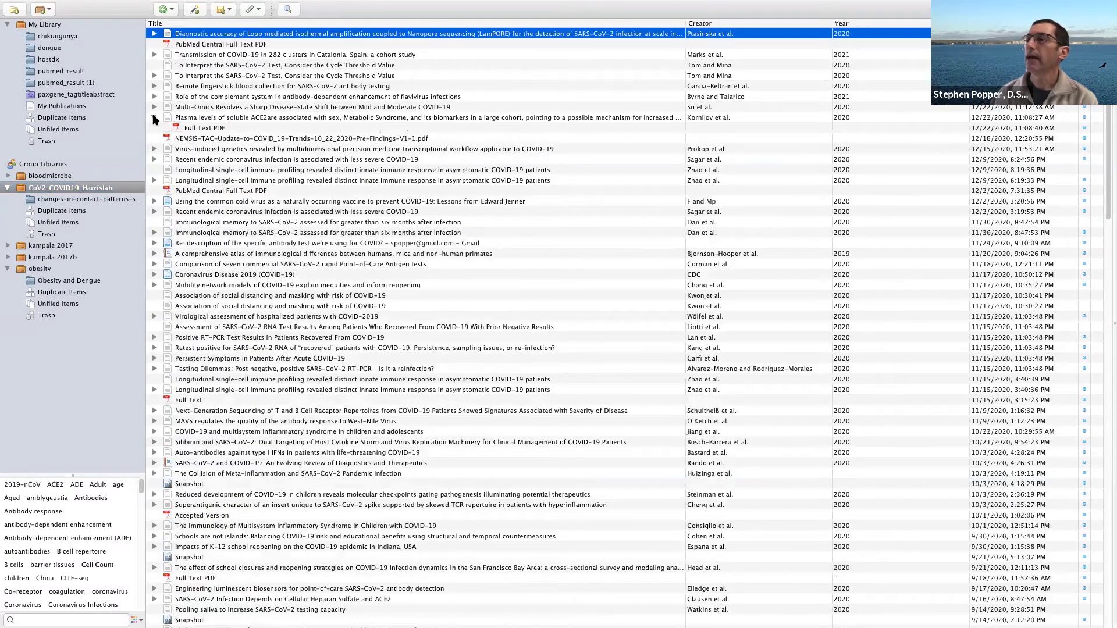
pyautogui.click(154, 119)
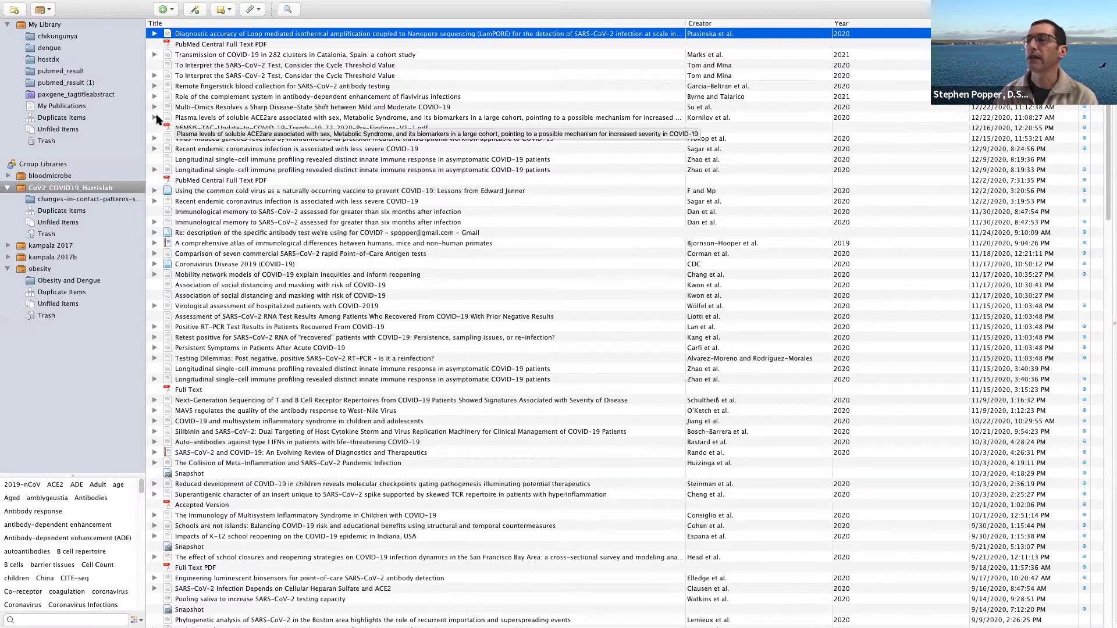
# Rename the Full Text PDF under the soluble ACE2 article from its parent metadata.
pyautogui.click(154, 118)
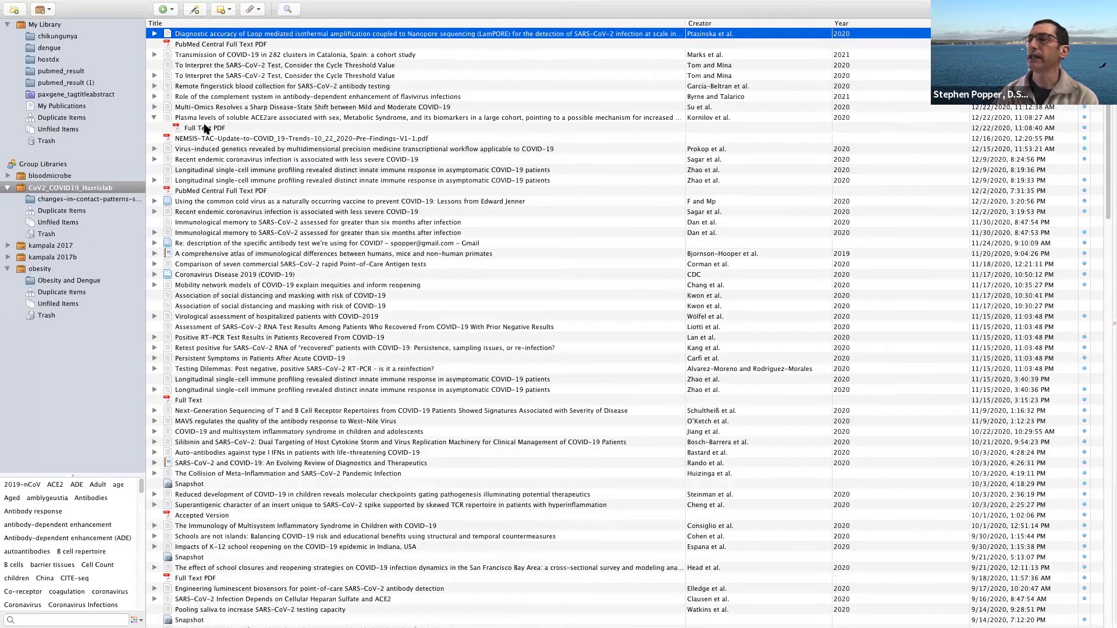
pyautogui.rightClick(205, 128)
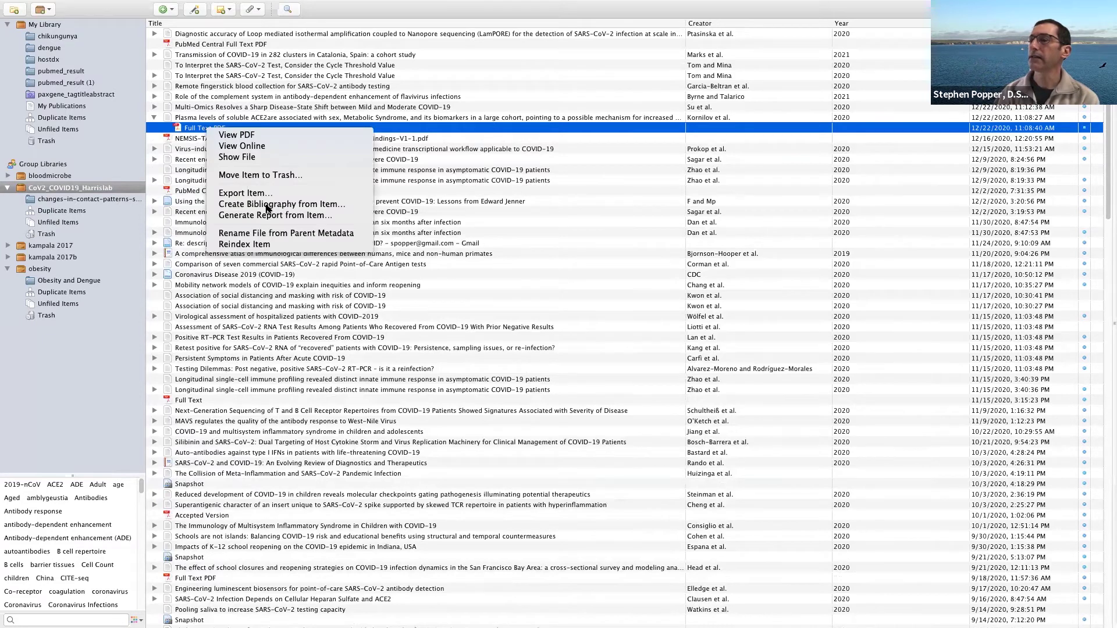
pyautogui.click(270, 233)
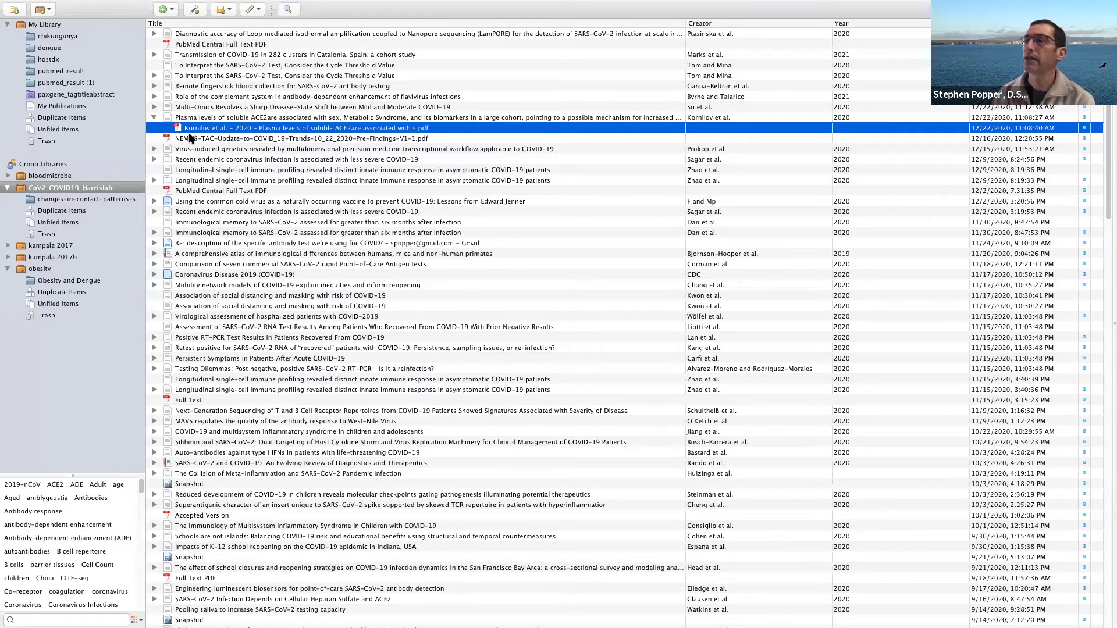
# Look through the soluble ACE2 article's PDF in the PDF viewer, from the title page to Fig. 1 on page 2.
pyautogui.scroll(-1, 189, 138)
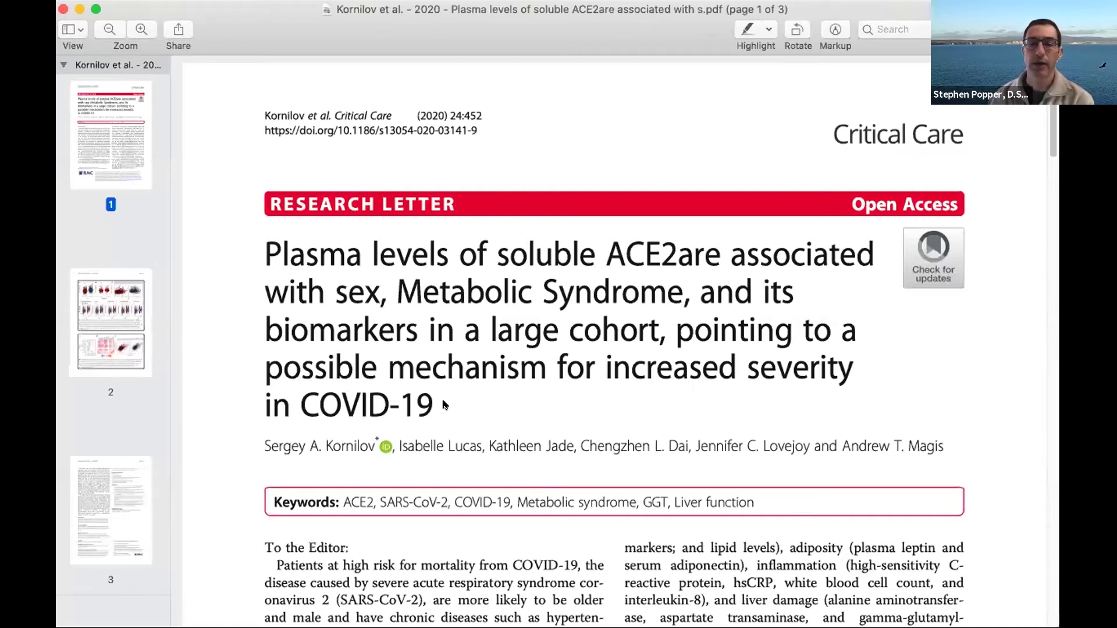
pyautogui.scroll(-5, 553, 431)
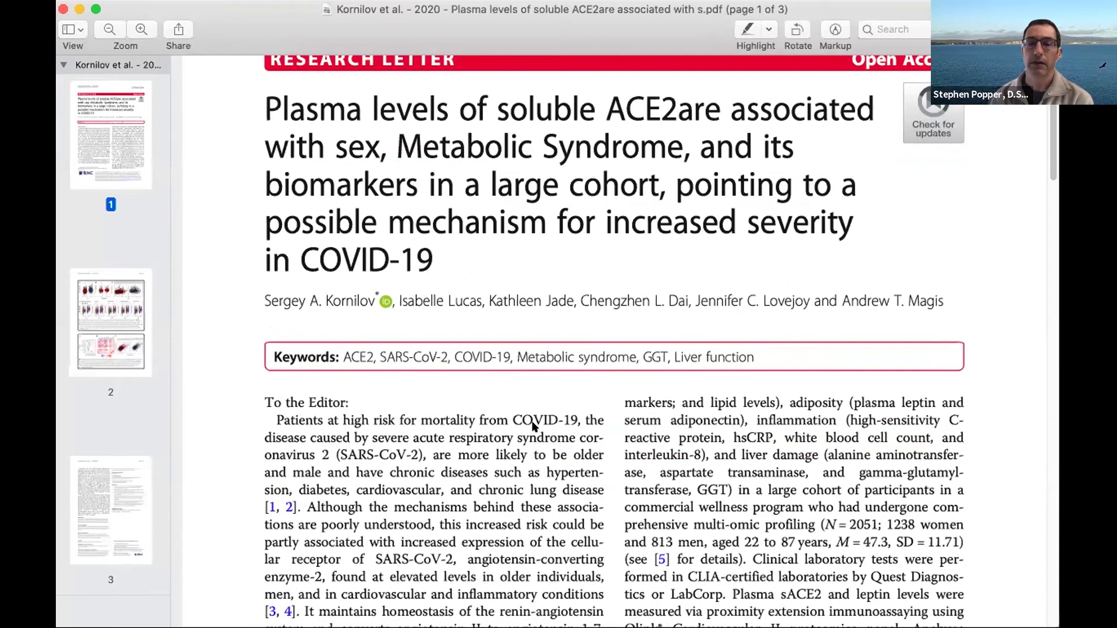
pyautogui.scroll(-4, 531, 427)
pyautogui.scroll(-12, 531, 421)
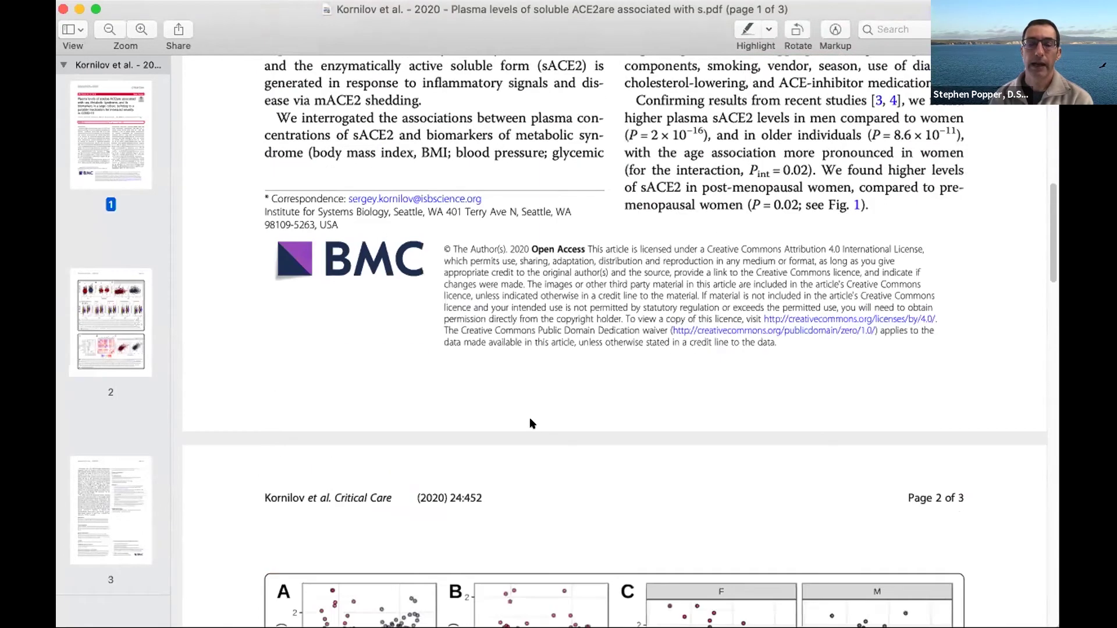
pyautogui.scroll(-14, 531, 418)
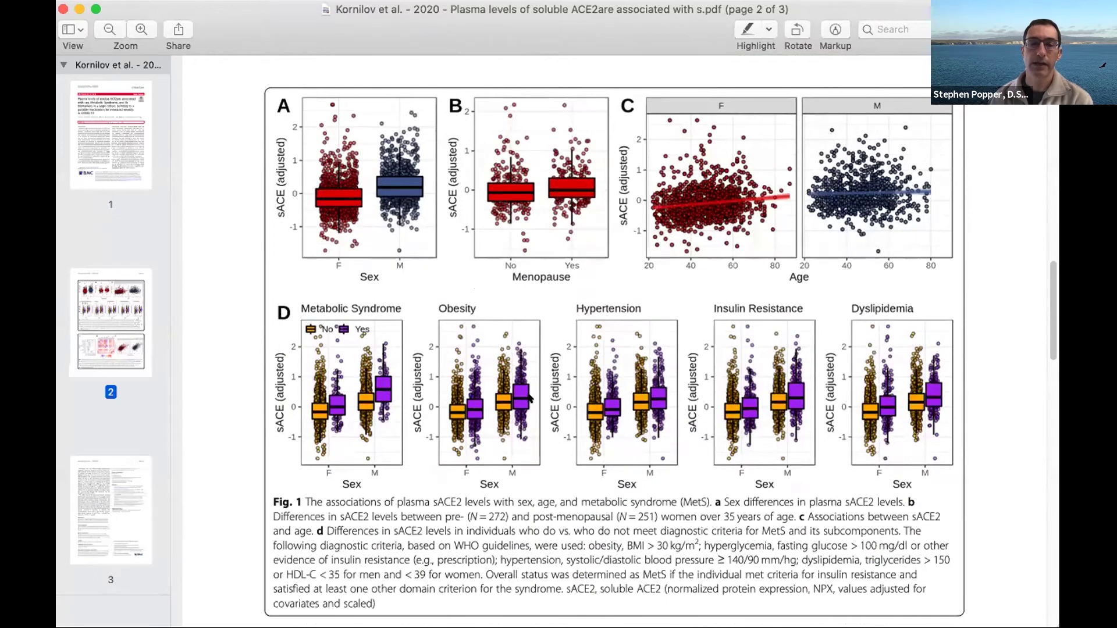
pyautogui.scroll(1, 530, 402)
pyautogui.scroll(4, 530, 399)
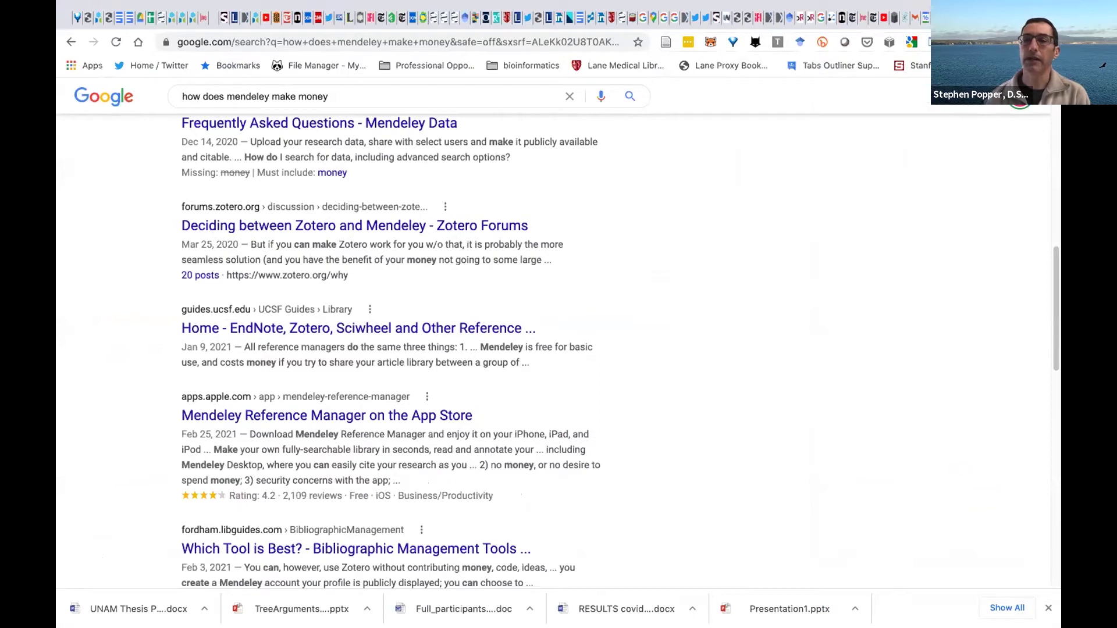
pyautogui.press('super+t')
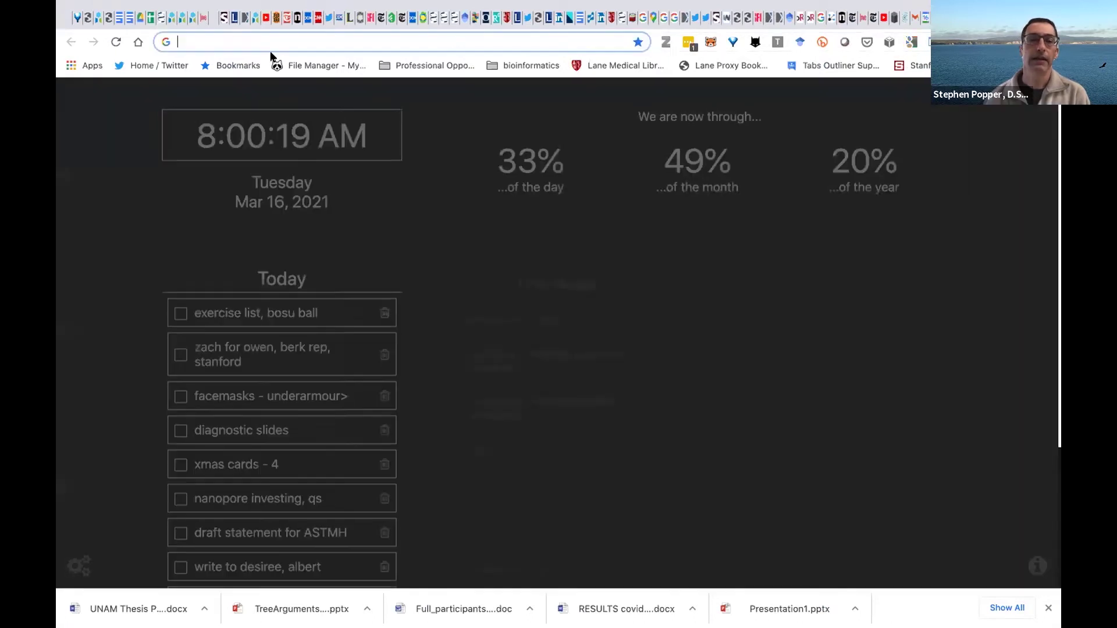
pyautogui.write('pubmed-ncbi-nlm-nih-gov.laneproxy.stanford.edu/24725414/')
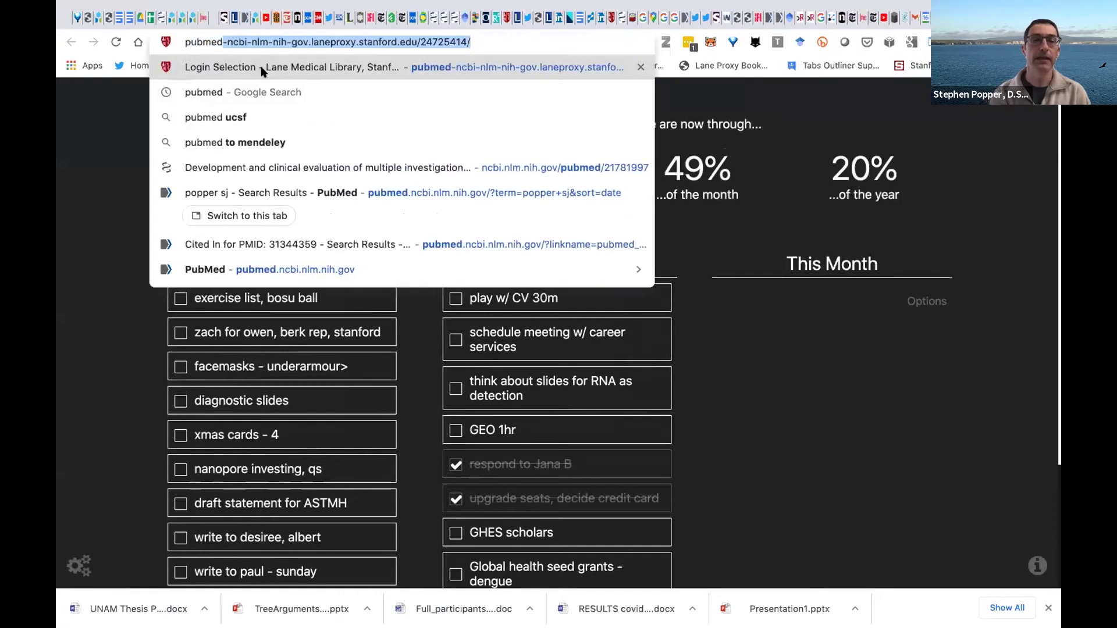
pyautogui.press('Return')
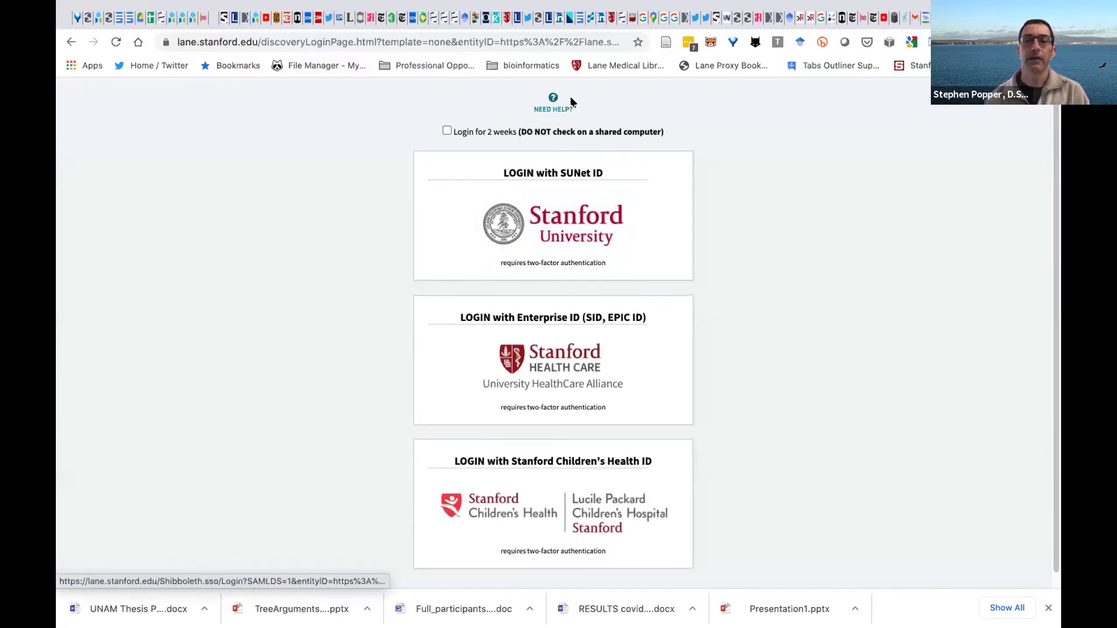
# Search Google for "pubmed" and open the PubMed website.
pyautogui.click(228, 40)
pyautogui.write('pubmed')
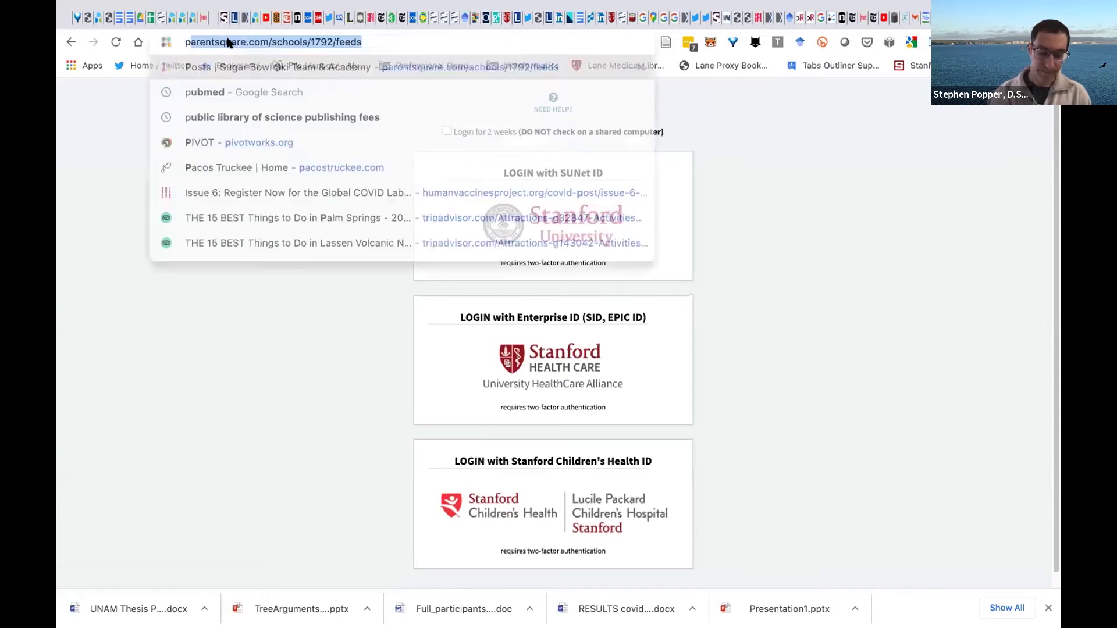
pyautogui.press('Delete')
pyautogui.press('Return')
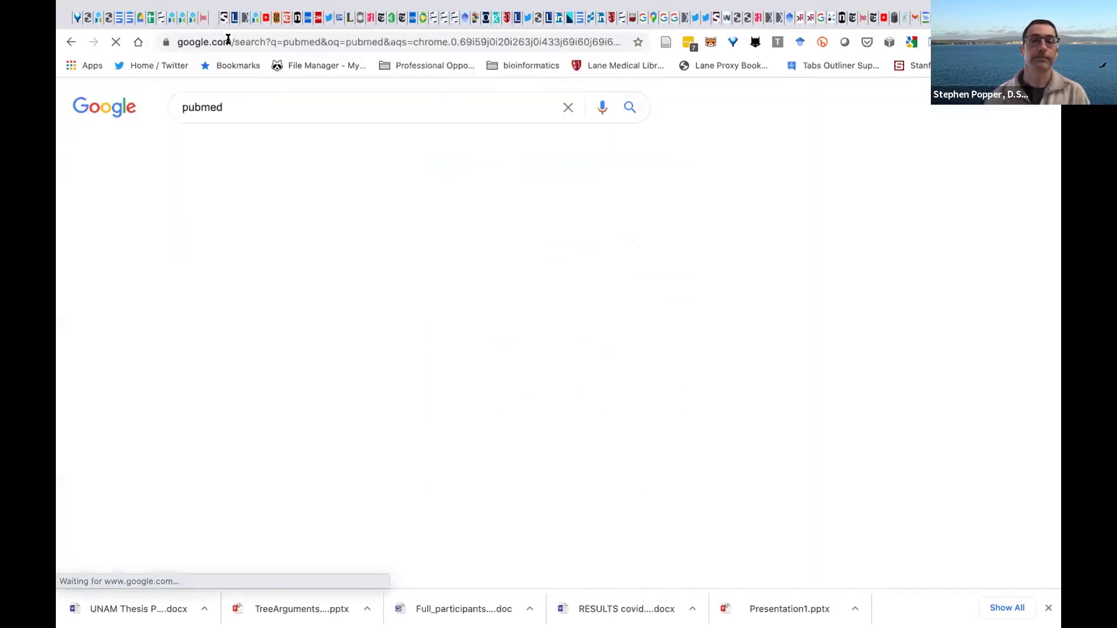
pyautogui.click(357, 220)
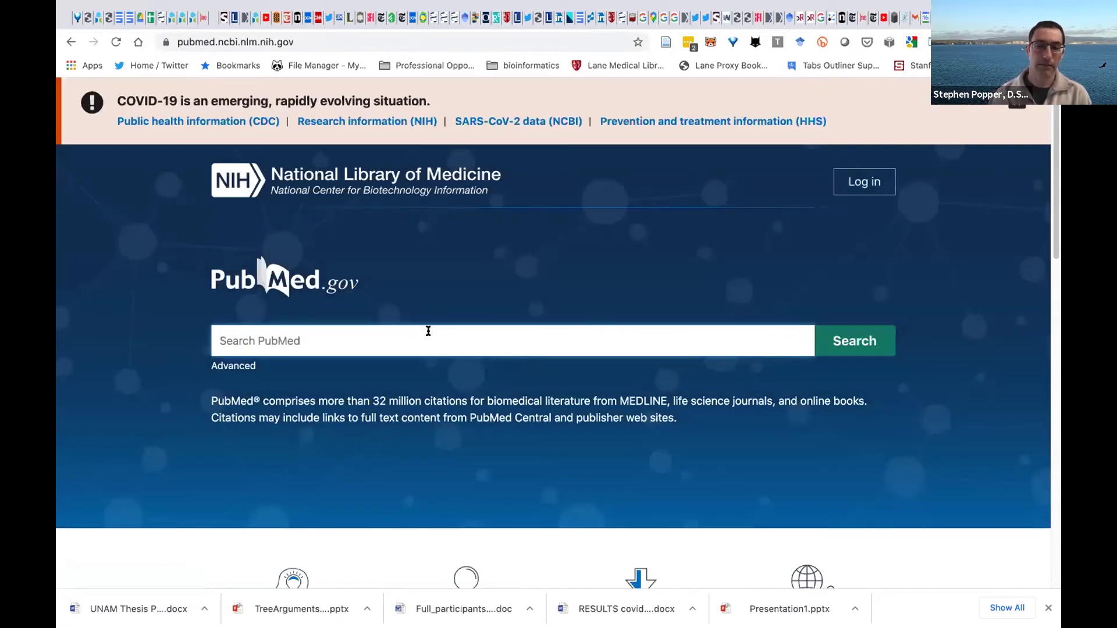
# Search PubMed by the author's name and open "Early Transcriptional Signatures of the Immune Response to a Live Attenuated Tetravalent Dengue Vaccine Candidate in Non-human Primates".
pyautogui.write('popper sj')
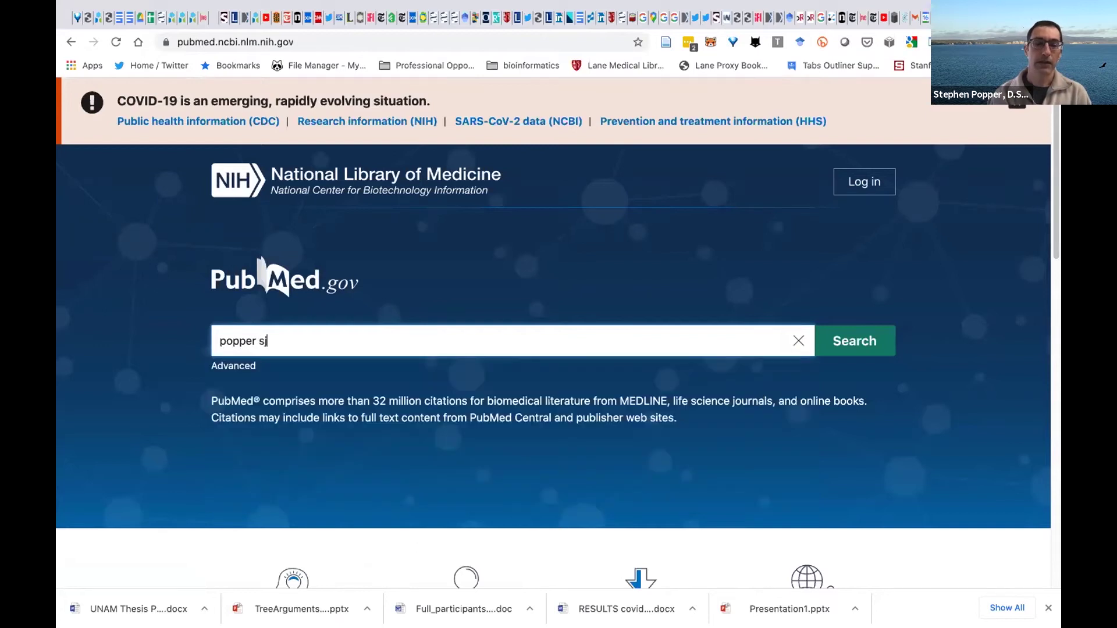
pyautogui.press('Return')
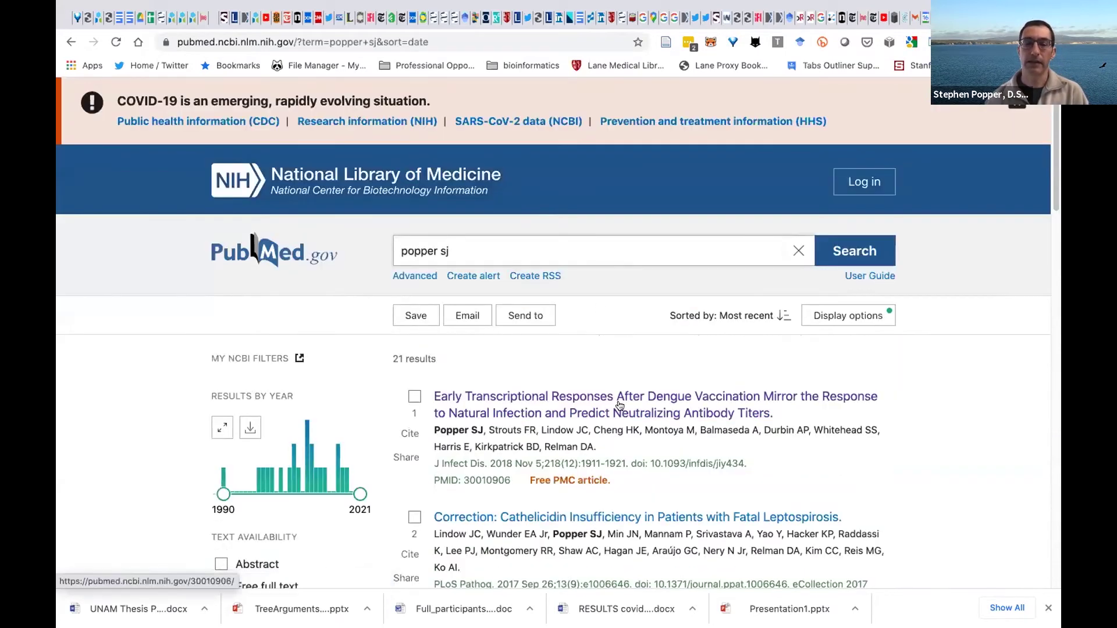
pyautogui.scroll(-7, 612, 384)
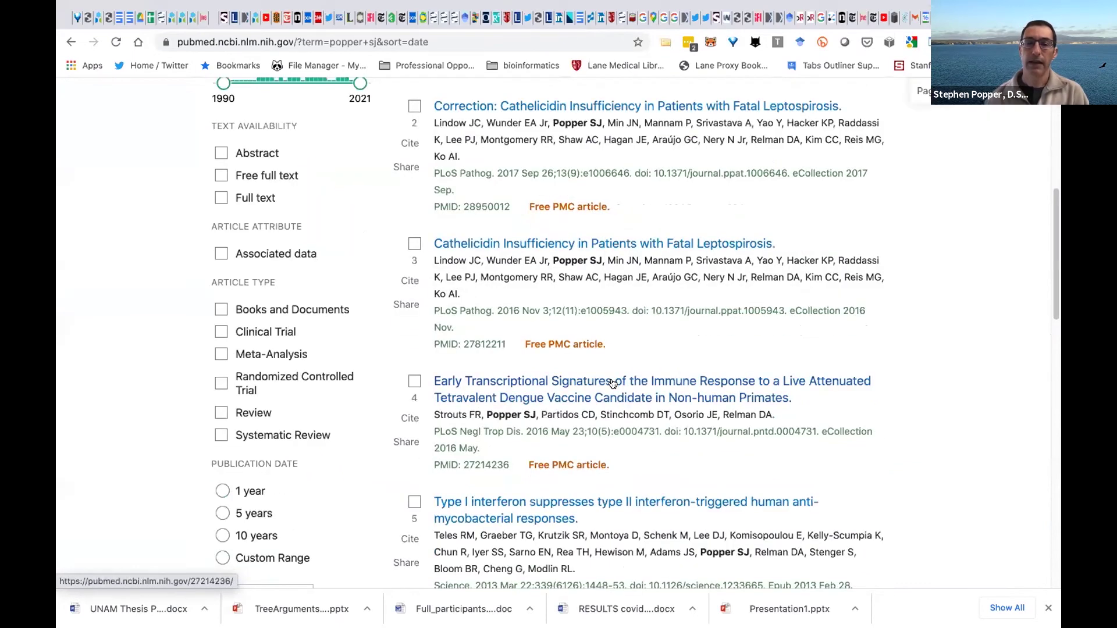
pyautogui.click(612, 384)
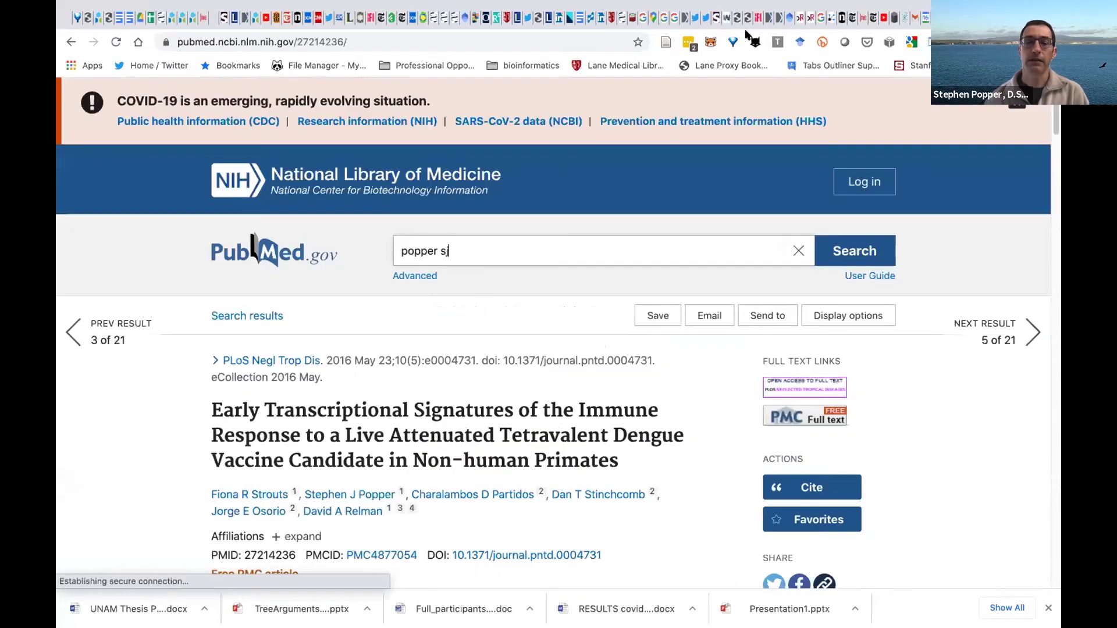
# Save the opened PubMed article to Zotero with My Library as the destination.
pyautogui.scroll(-1, 528, 378)
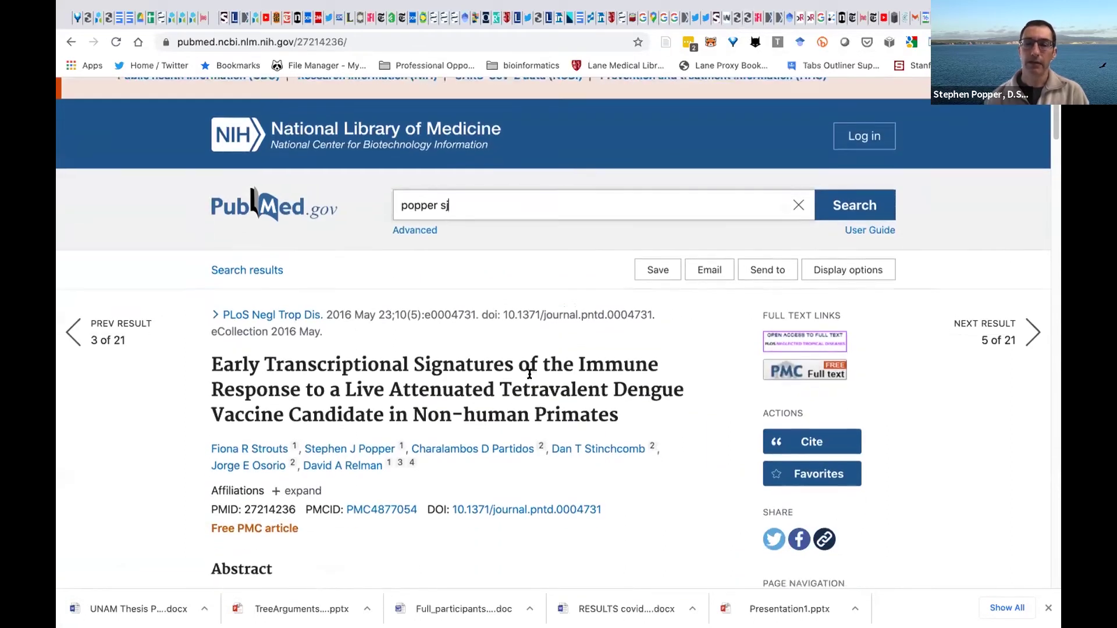
pyautogui.scroll(-5, 529, 366)
pyautogui.scroll(6, 527, 358)
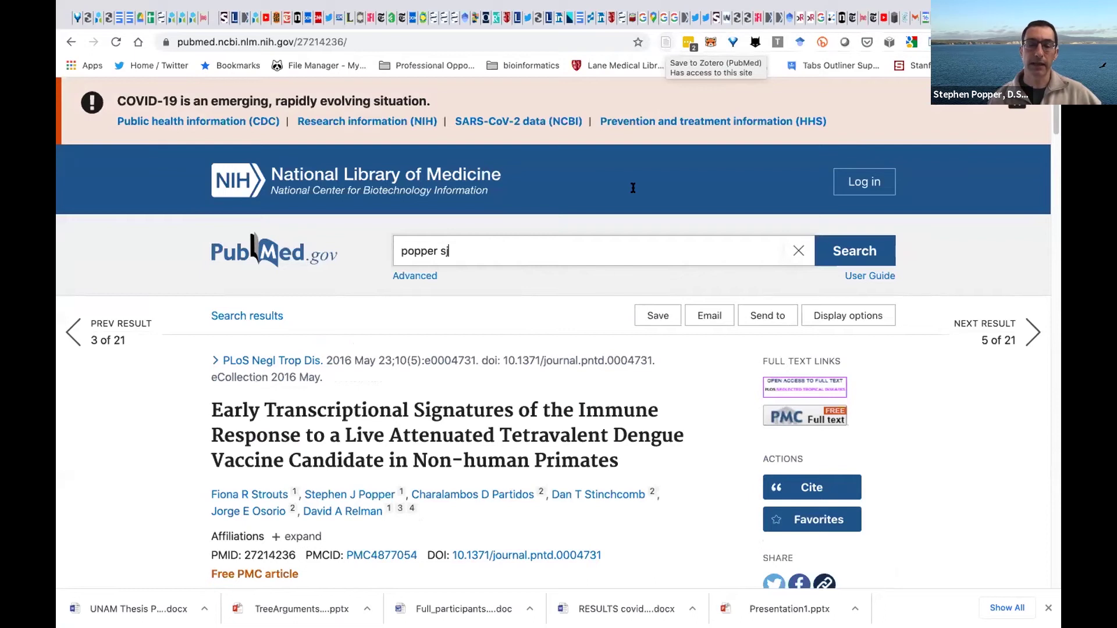
pyautogui.click(664, 42)
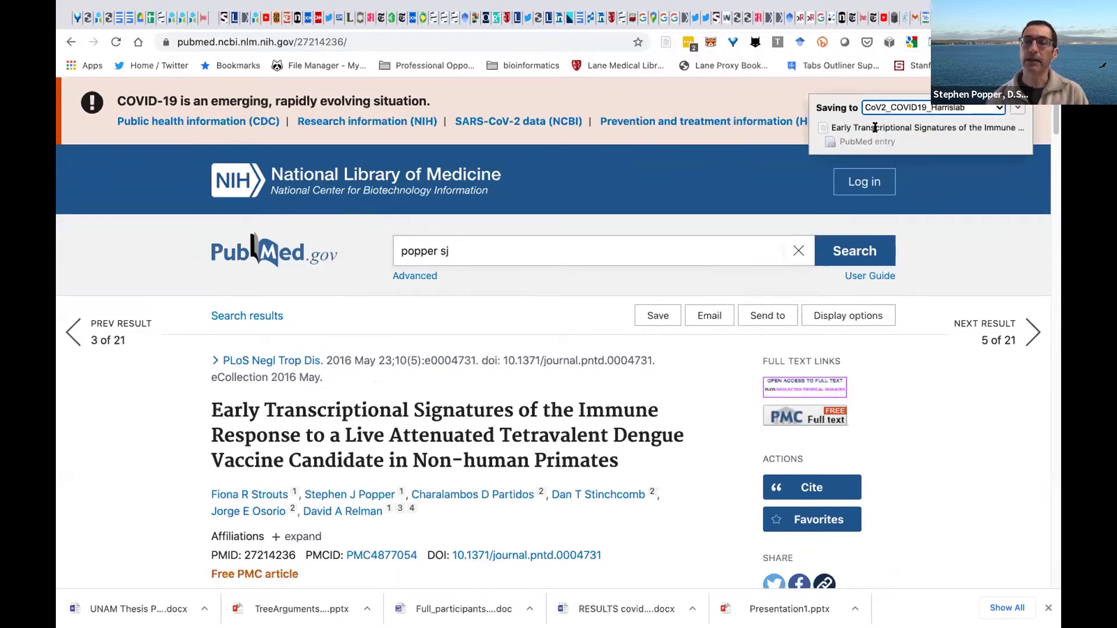
pyautogui.click(969, 108)
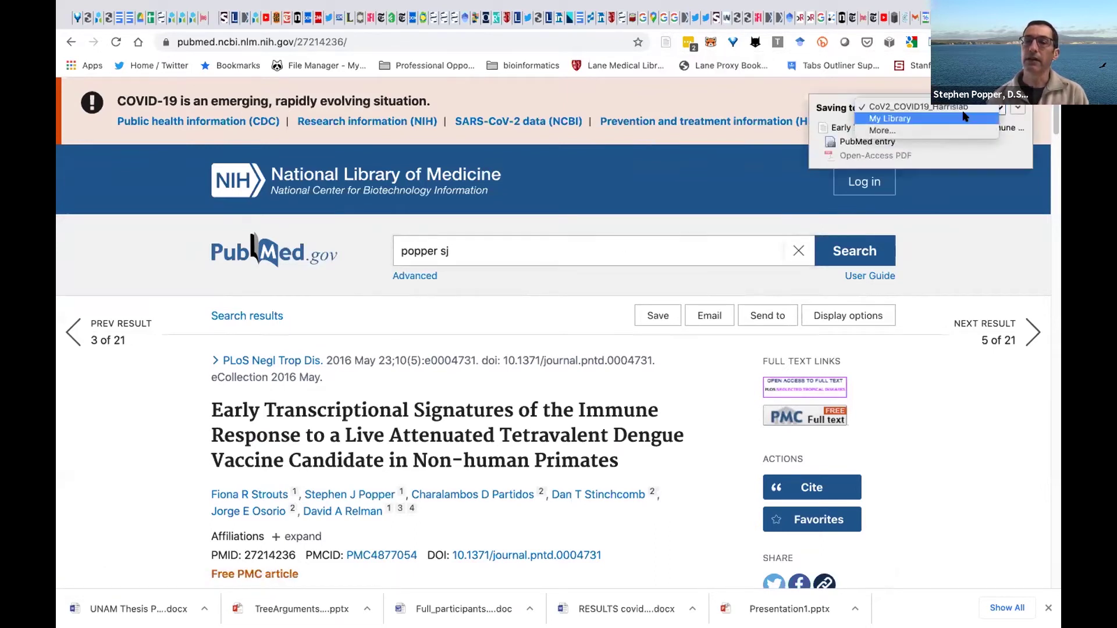
pyautogui.click(890, 118)
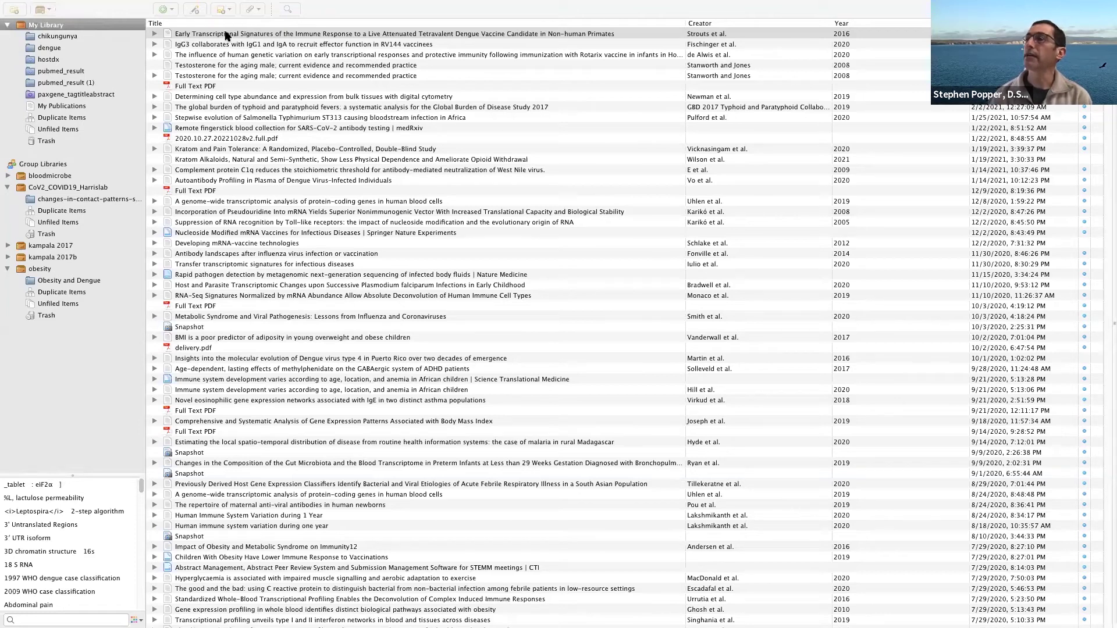
# In Zotero, rename the Full Text attachment of the newly saved Early Transcriptional Signatures article from its parent metadata.
pyautogui.click(226, 35)
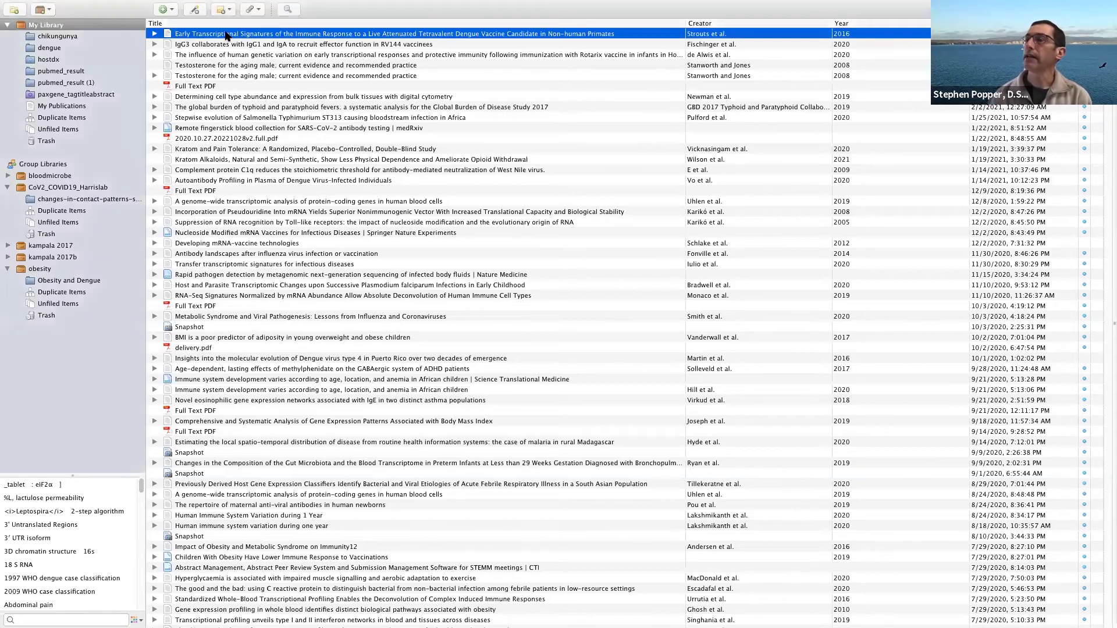
pyautogui.click(155, 34)
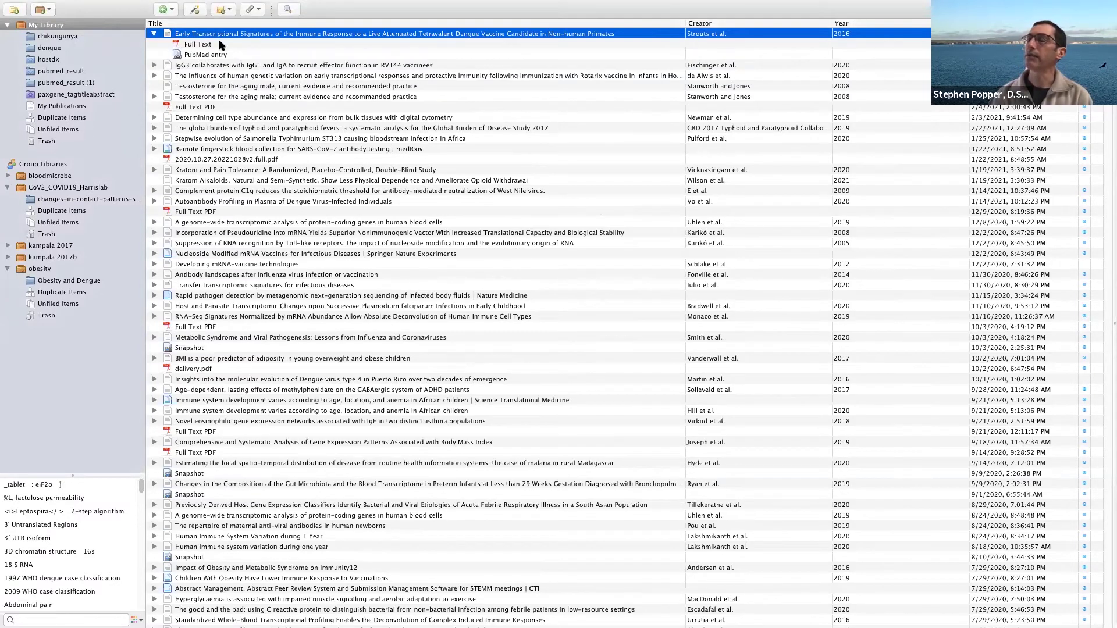
pyautogui.click(221, 44)
pyautogui.rightClick(222, 45)
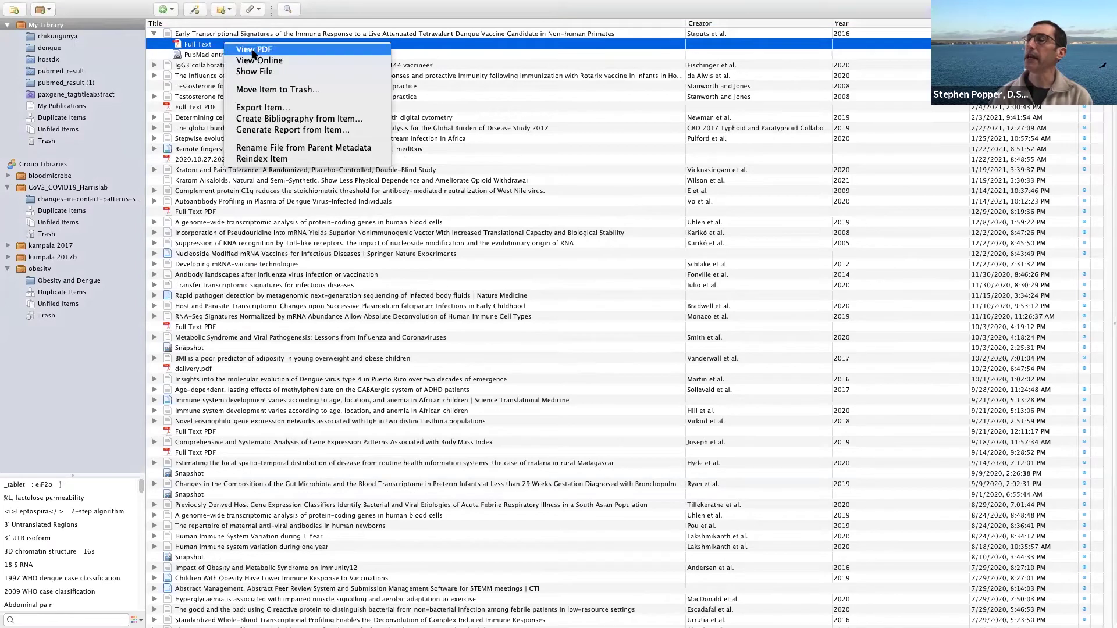
pyautogui.click(265, 147)
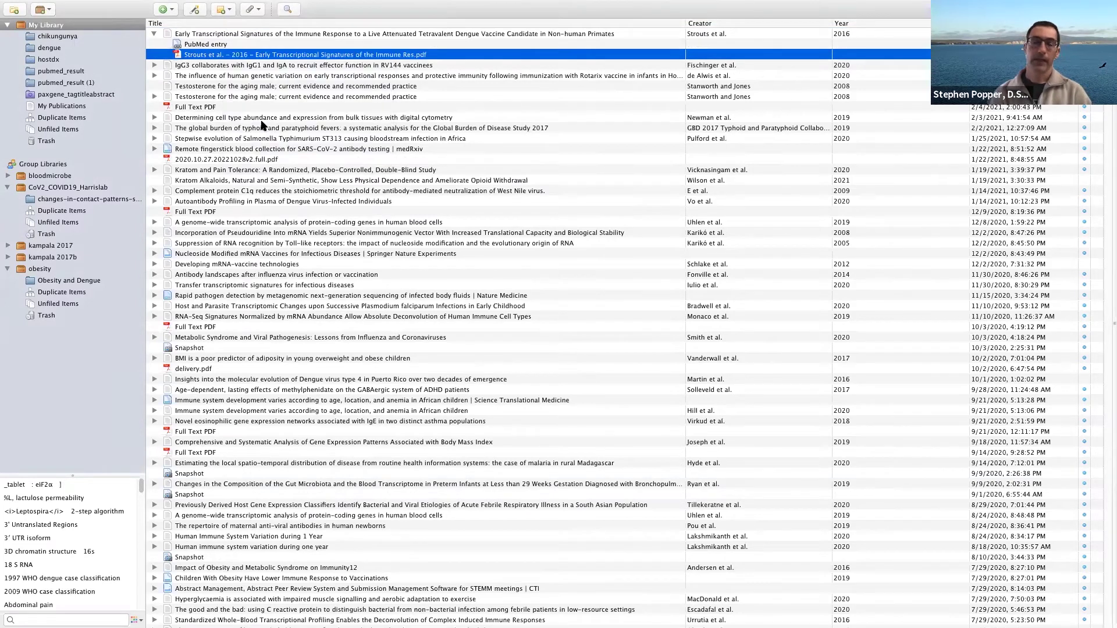
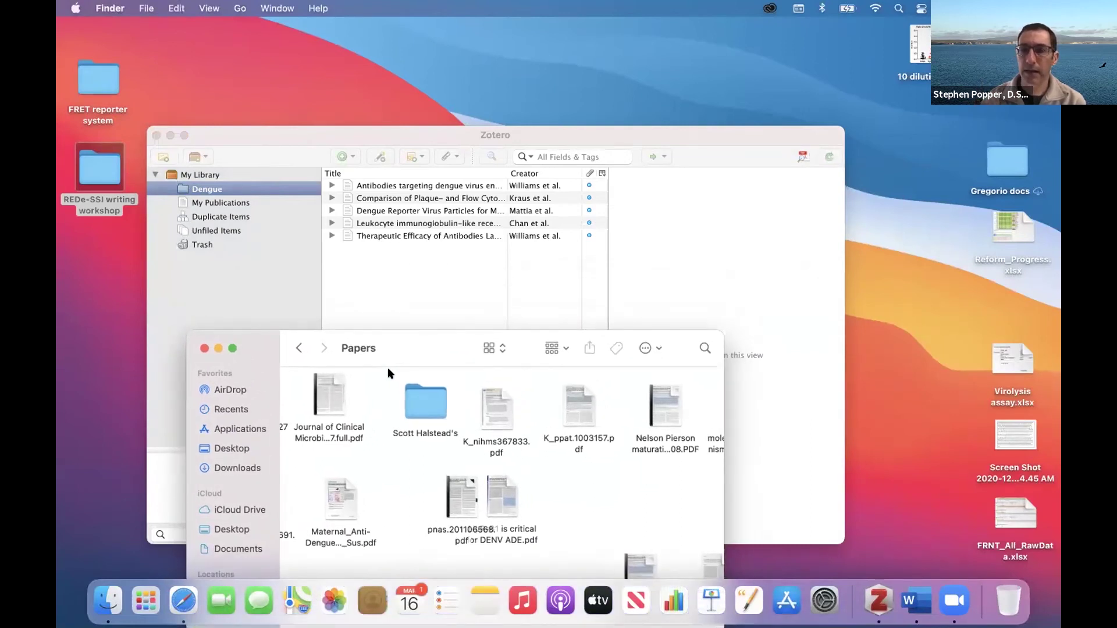
# Look through the article PDFs in the Papers folder with the Zotero library in view behind it.
pyautogui.moveTo(392, 357); pyautogui.dragTo(437, 335)
pyautogui.hscroll(-3, 416, 383)
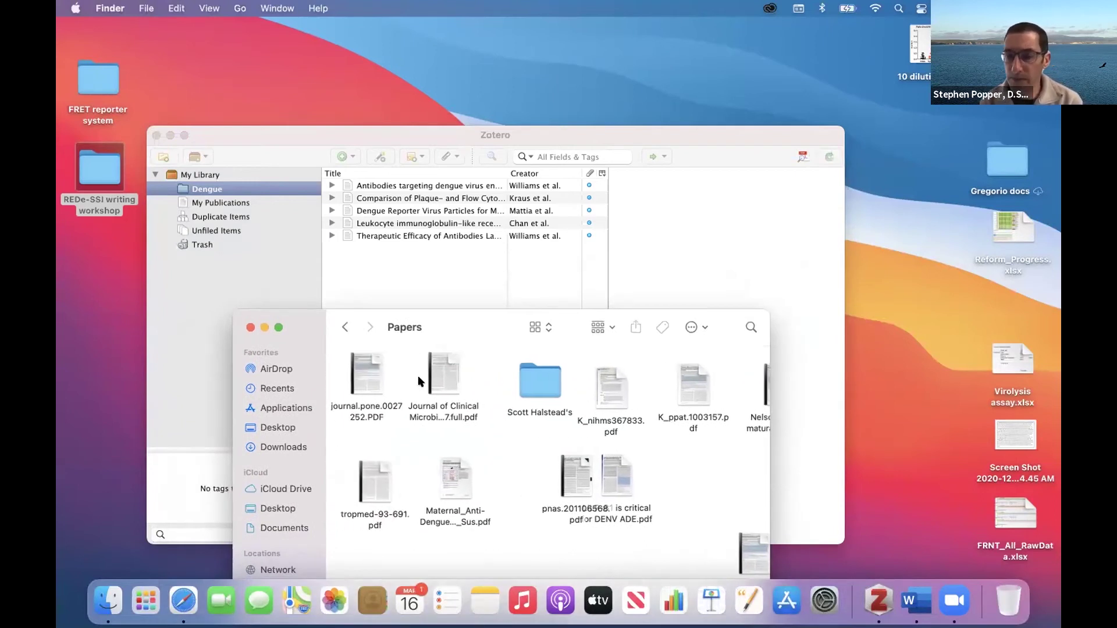
pyautogui.hscroll(5, 417, 381)
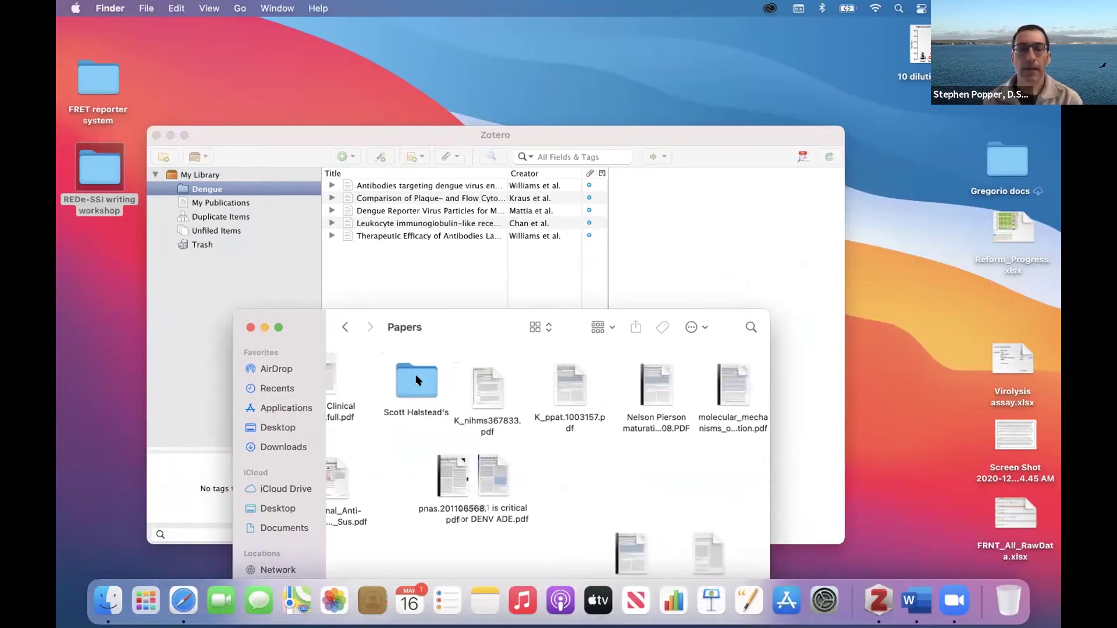
pyautogui.hscroll(2, 417, 380)
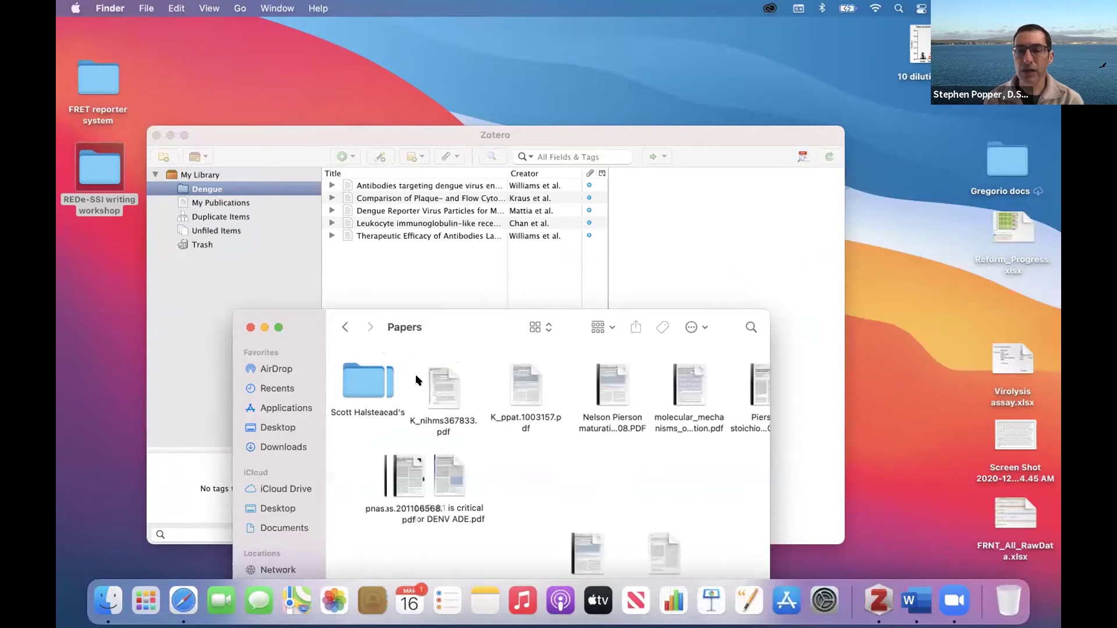
pyautogui.hscroll(5, 417, 381)
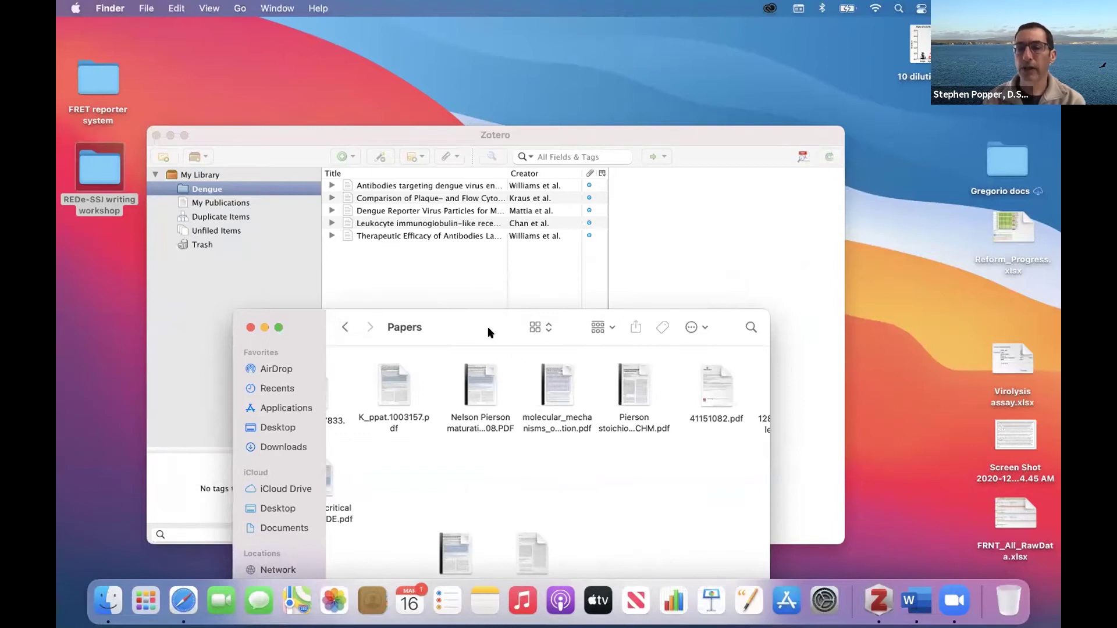
pyautogui.moveTo(488, 332); pyautogui.dragTo(495, 335)
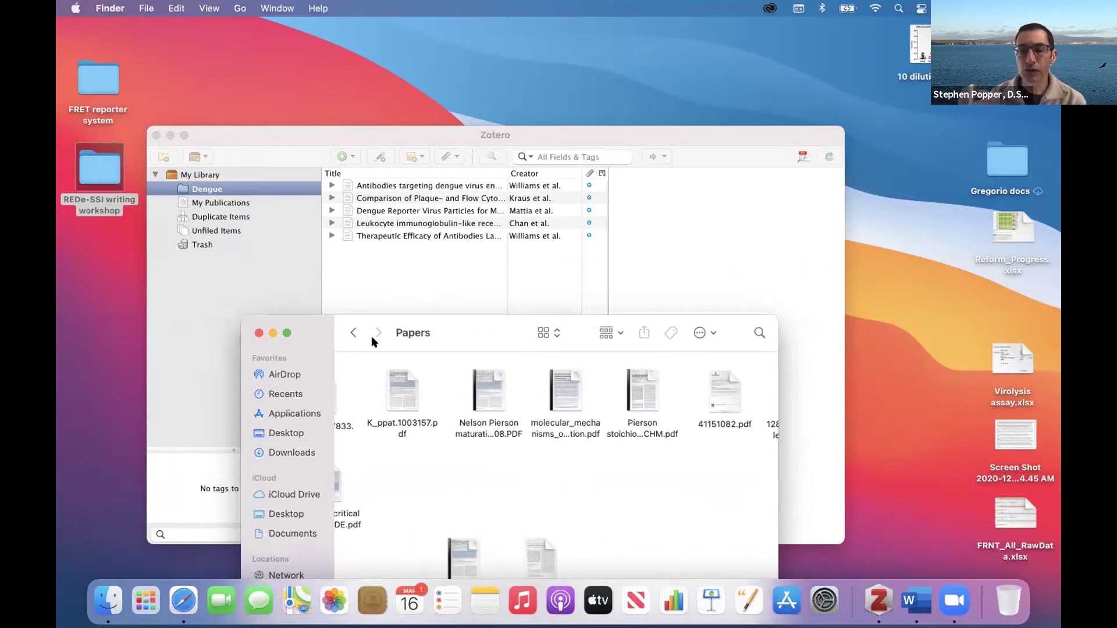
# Browse the Documents folder for a book PDF, checking Postdocs and then opening Alberts THE CELL 5th ed inside Livros.
pyautogui.click(354, 334)
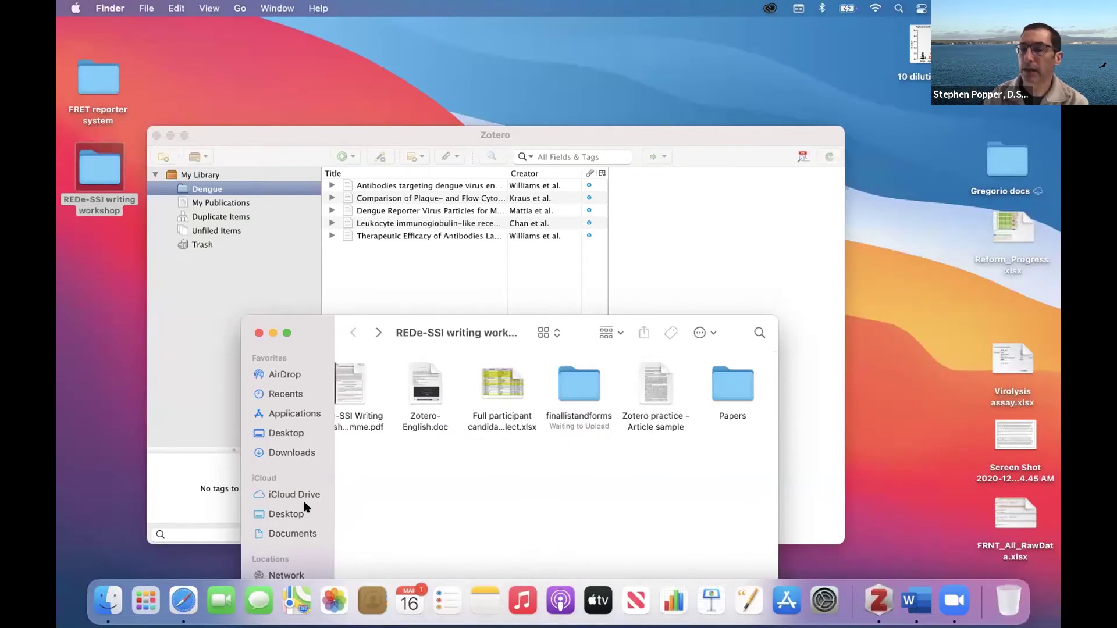
pyautogui.click(298, 534)
pyautogui.scroll(-2, 494, 494)
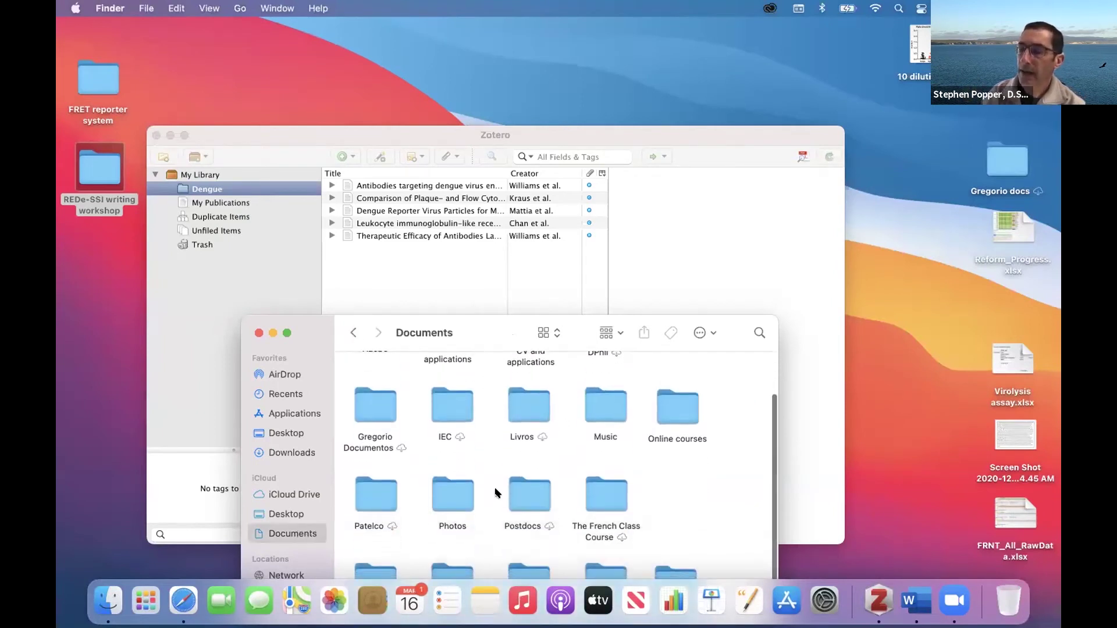
pyautogui.doubleClick(522, 496)
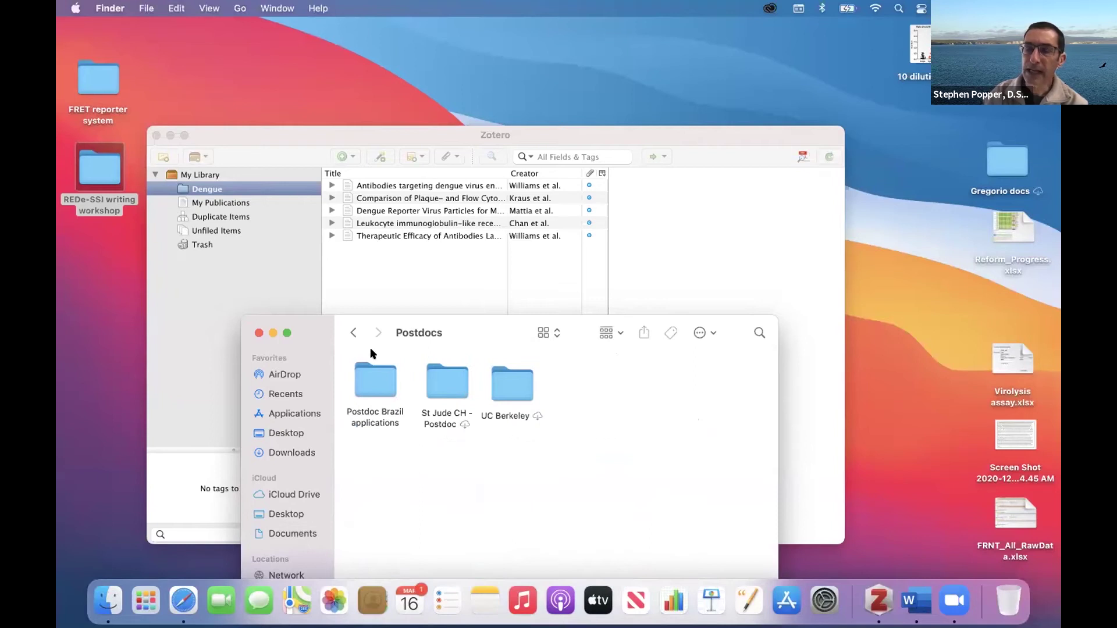
pyautogui.click(349, 334)
pyautogui.scroll(-2, 479, 444)
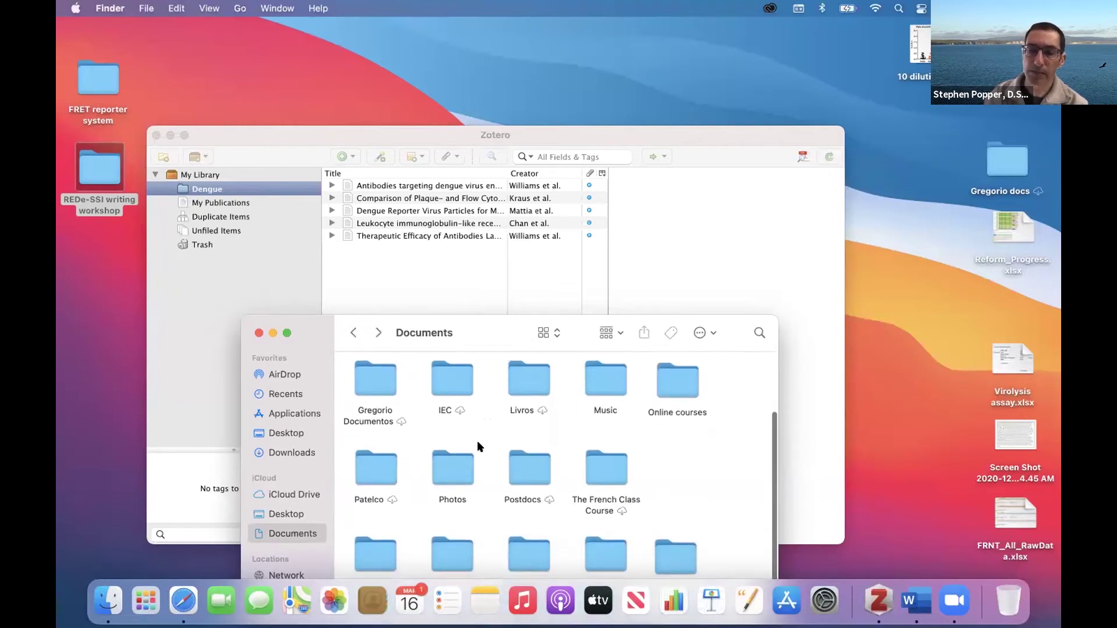
pyautogui.doubleClick(521, 392)
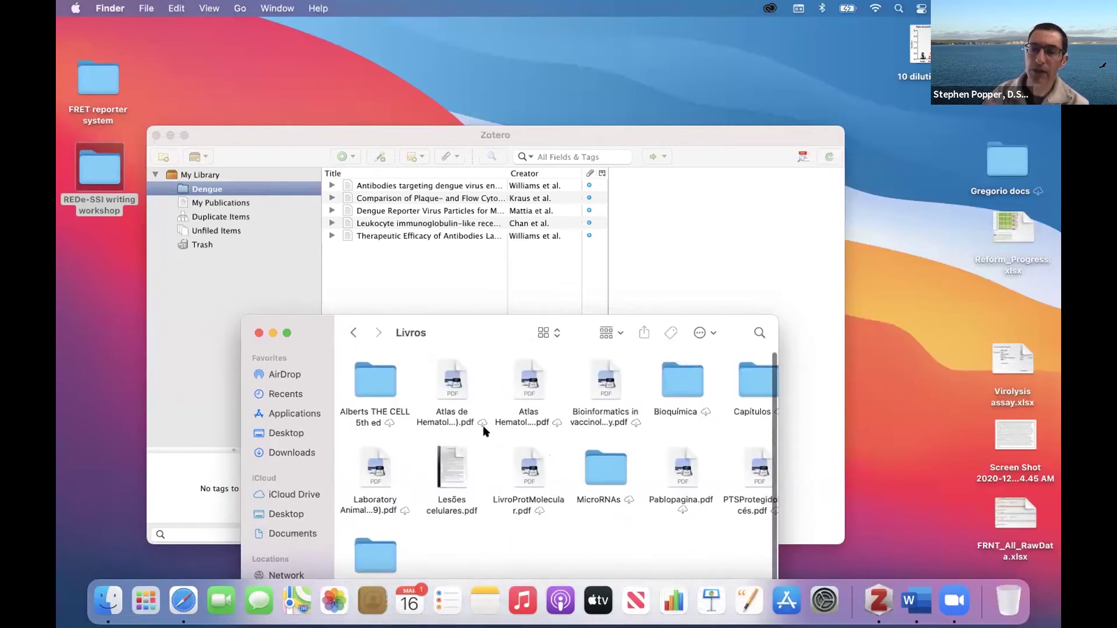
pyautogui.doubleClick(361, 379)
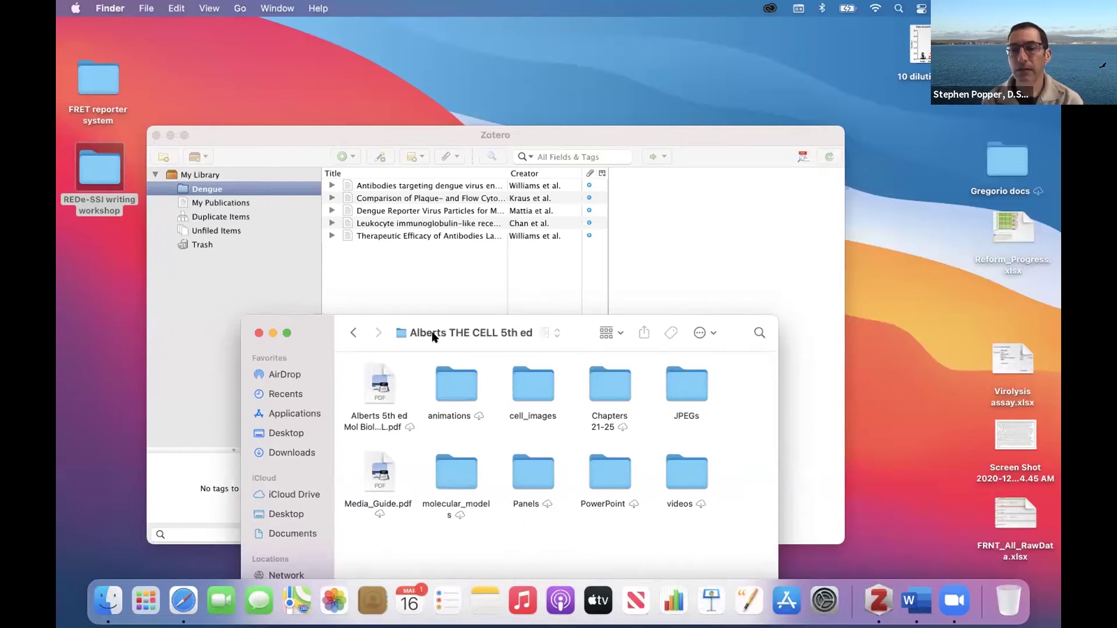
# Try to add the Alberts 5th ed Mol Biol PDF from the book folder to the Dengue collection in Zotero.
pyautogui.click(377, 389)
pyautogui.moveTo(376, 389); pyautogui.dragTo(361, 263)
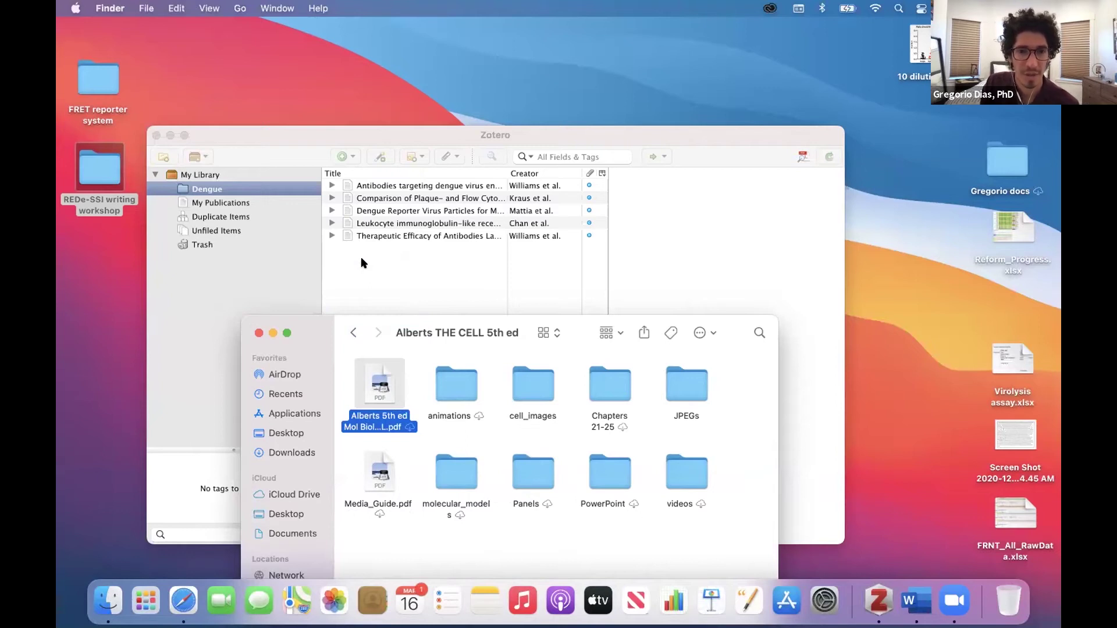
pyautogui.moveTo(437, 334); pyautogui.dragTo(706, 312)
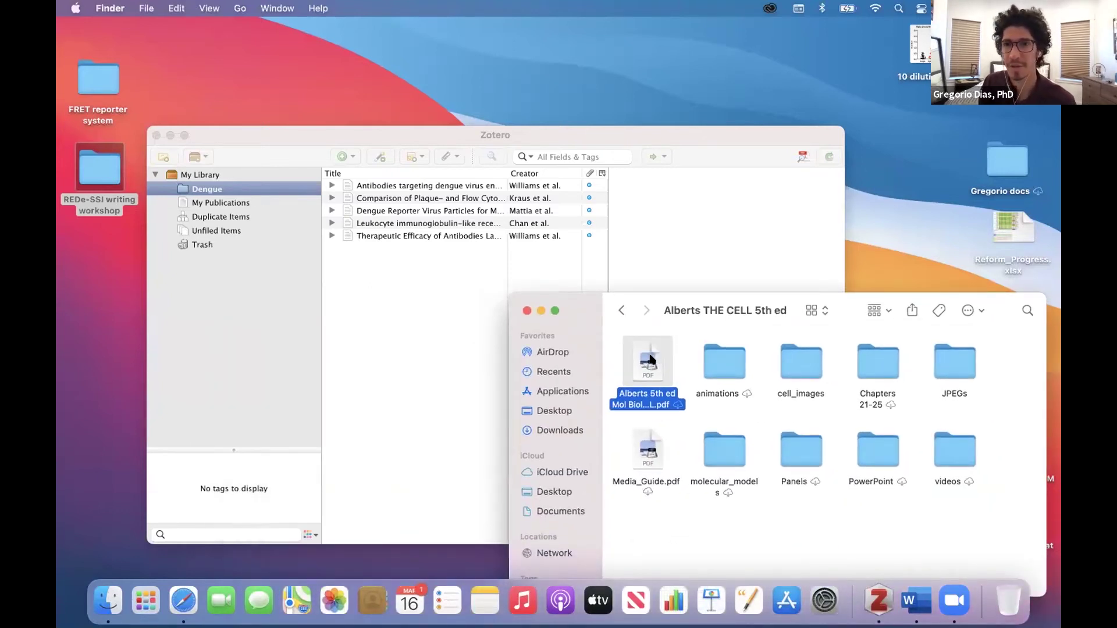
pyautogui.moveTo(650, 359); pyautogui.dragTo(343, 273)
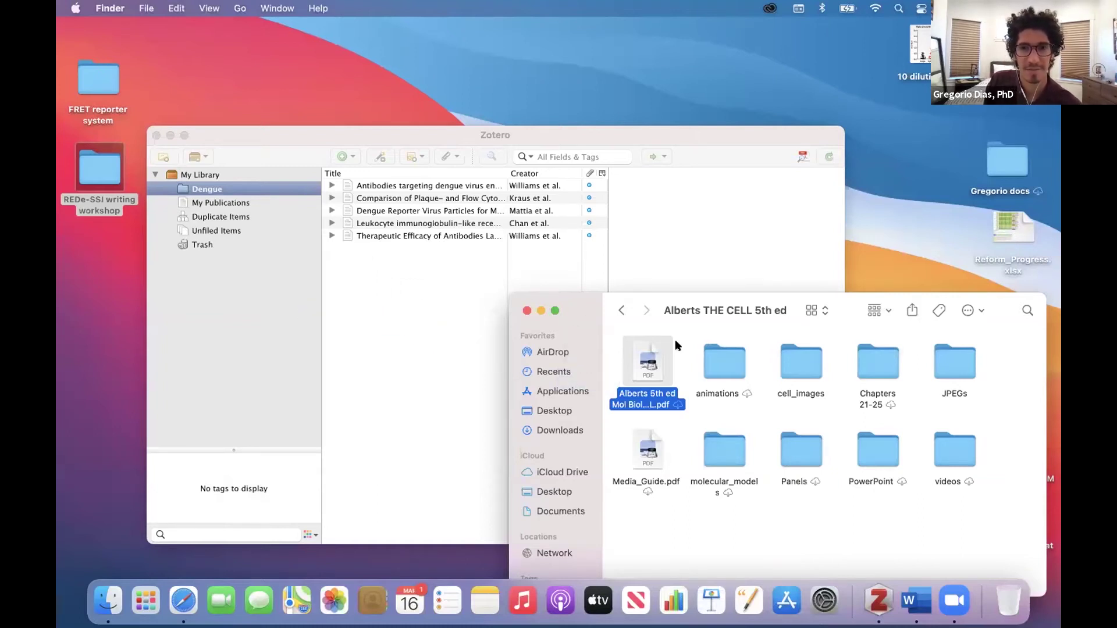
pyautogui.moveTo(673, 315); pyautogui.dragTo(730, 315)
pyautogui.moveTo(700, 365); pyautogui.dragTo(366, 274)
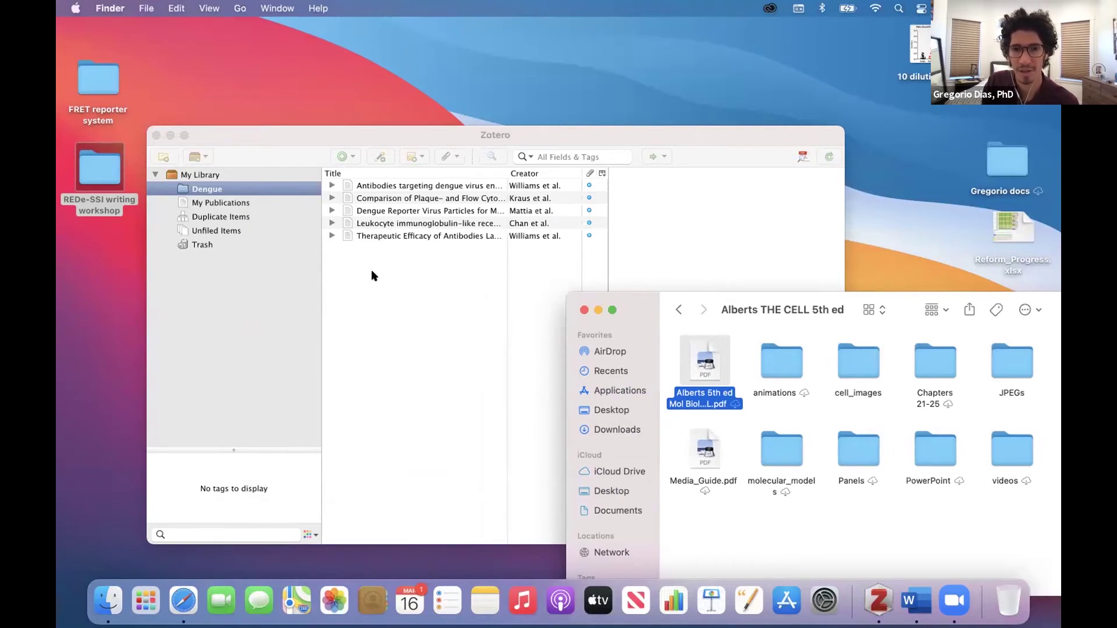
# Return to the Papers folder inside the REDe-SSI writing workshop folder on the Desktop.
pyautogui.click(677, 312)
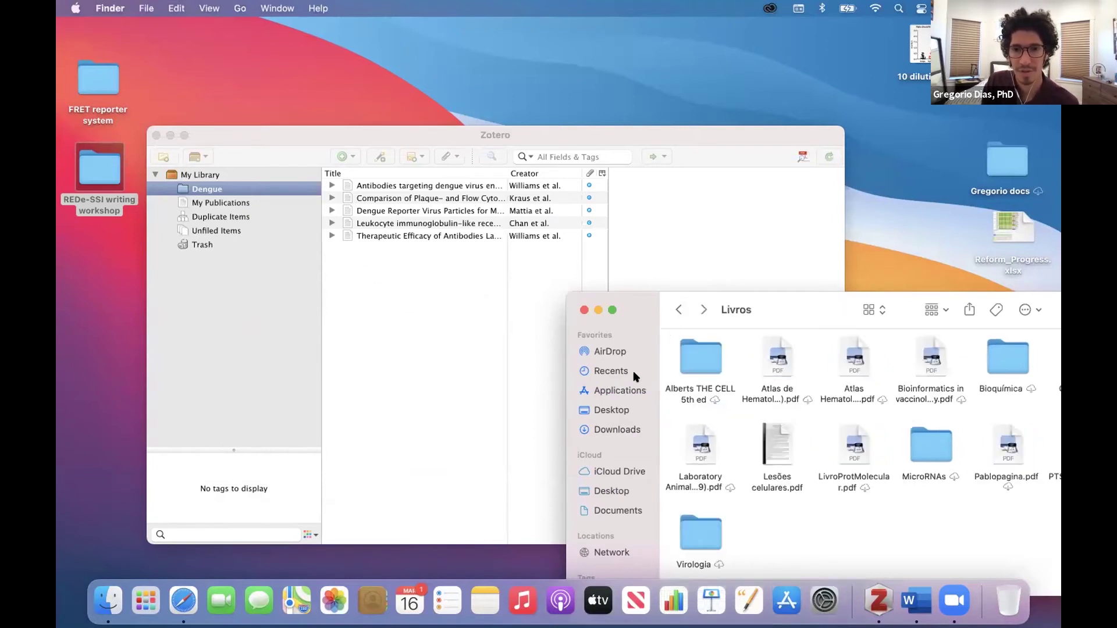
pyautogui.click(615, 410)
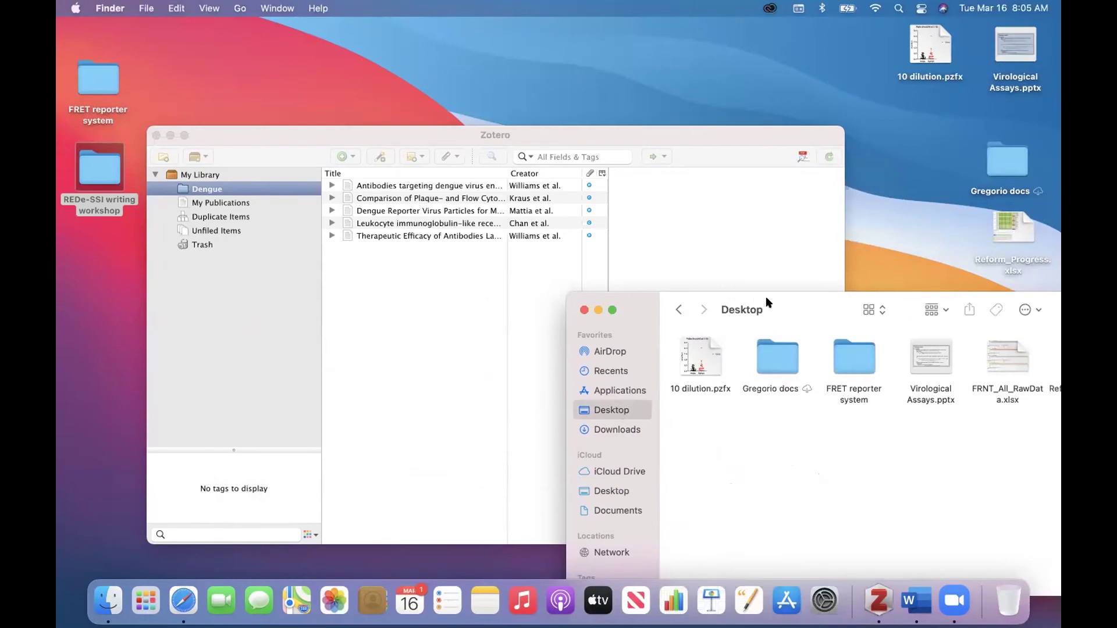
pyautogui.moveTo(763, 298); pyautogui.dragTo(380, 326)
pyautogui.hscroll(2, 474, 413)
pyautogui.hscroll(3, 472, 413)
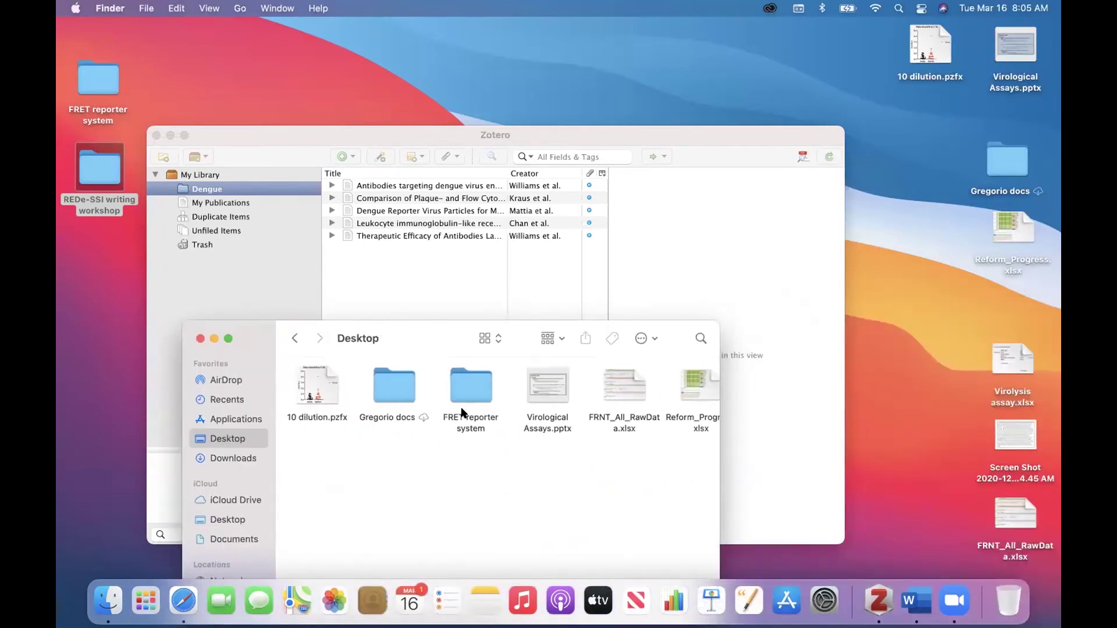
pyautogui.hscroll(3, 457, 410)
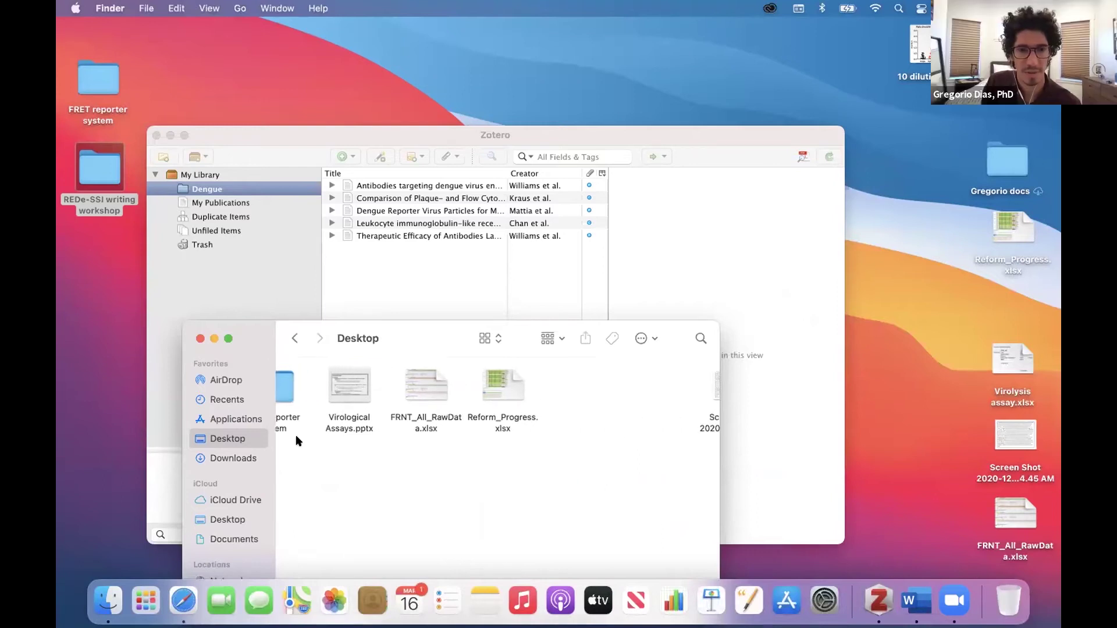
pyautogui.hscroll(5, 523, 424)
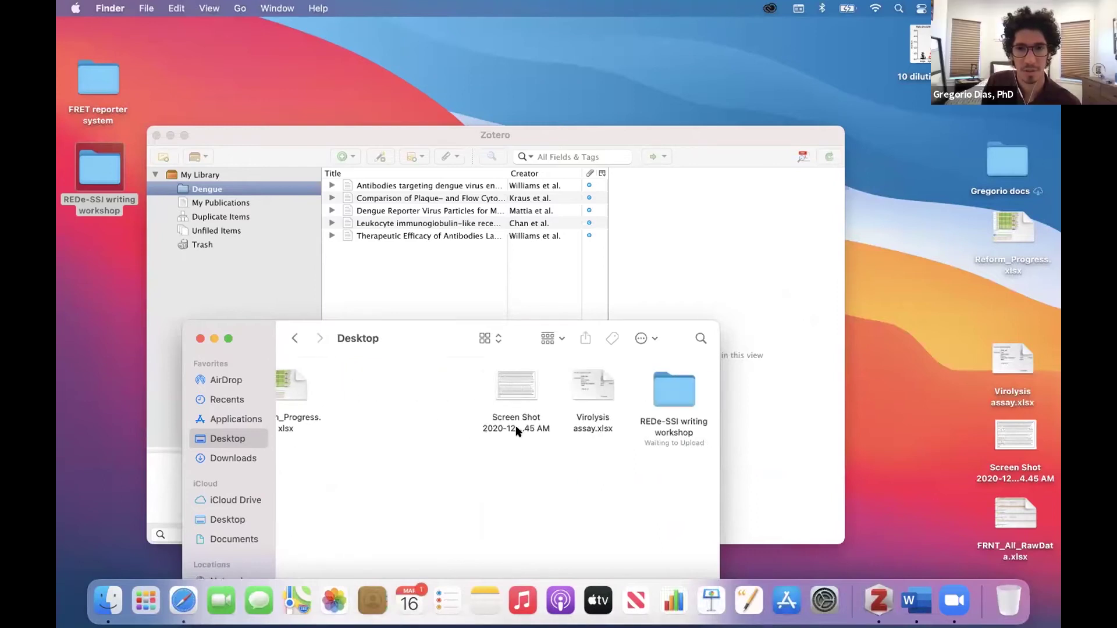
pyautogui.doubleClick(674, 391)
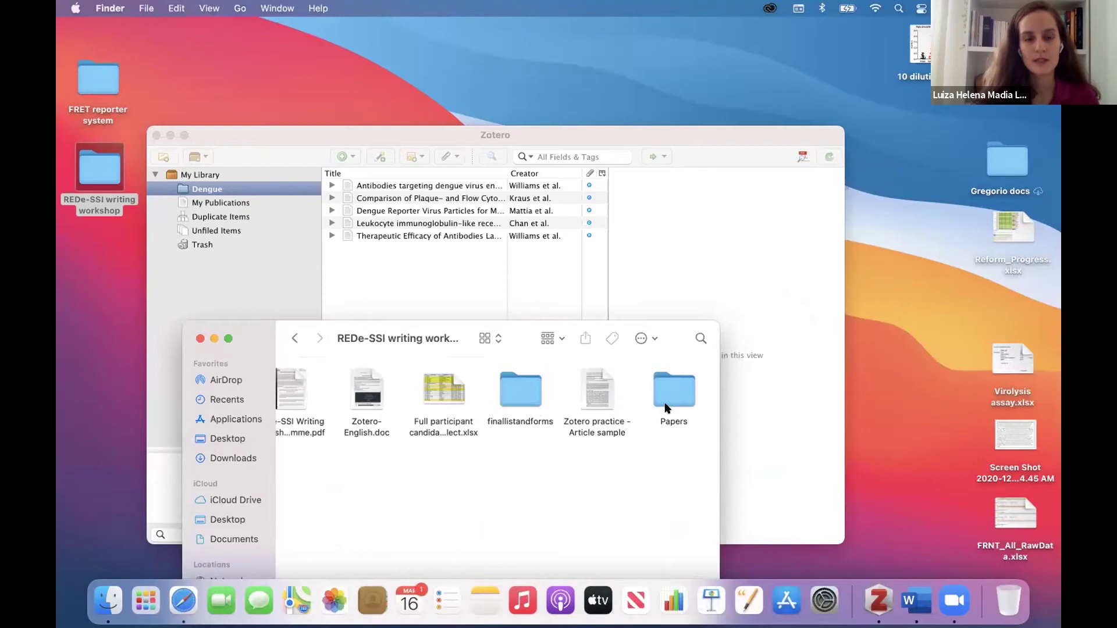
pyautogui.doubleClick(669, 398)
# Add 41151082.pdf and K_ppat.1003157.pdf from the Papers folder to Zotero's Dengue collection, dismissing the PDF metadata retrieval report.
pyautogui.moveTo(668, 396); pyautogui.dragTo(369, 266)
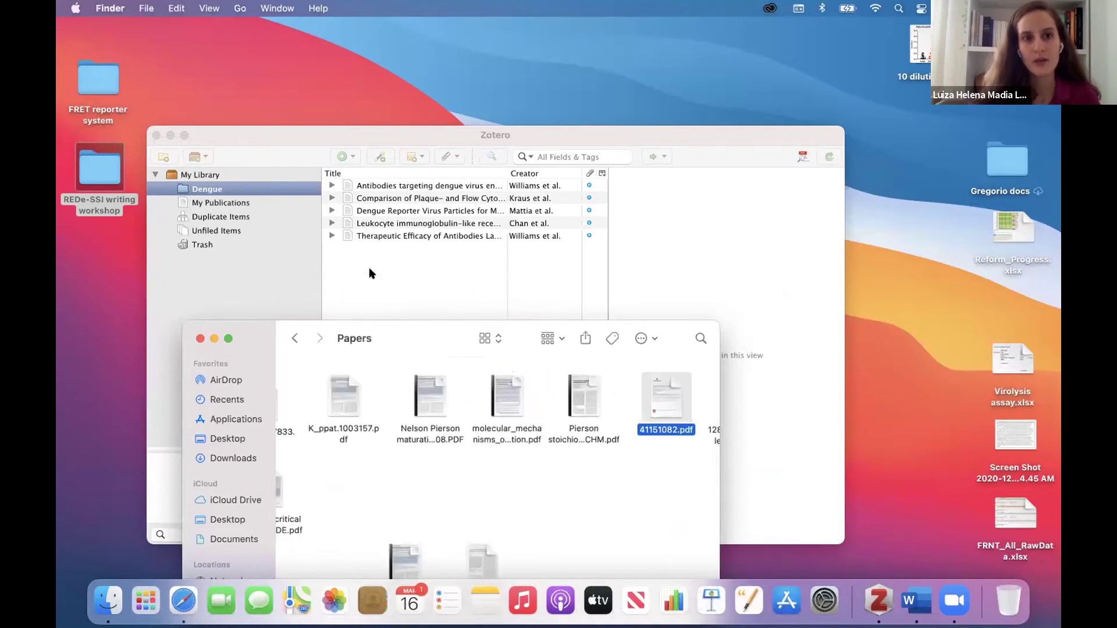
pyautogui.moveTo(367, 343); pyautogui.dragTo(740, 337)
pyautogui.moveTo(763, 301); pyautogui.dragTo(766, 299)
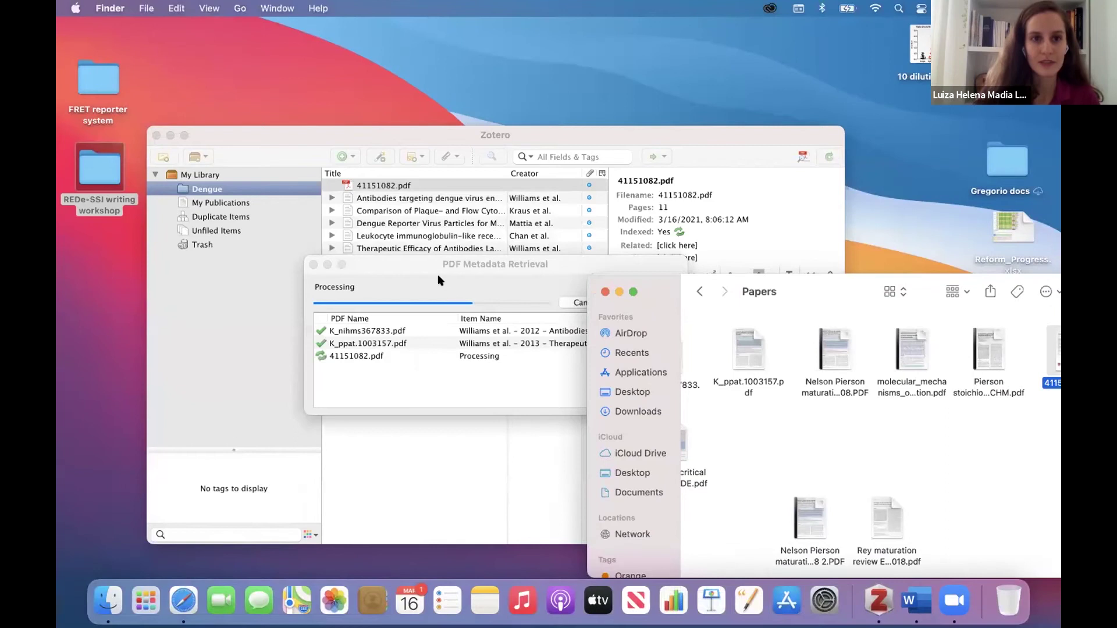
pyautogui.moveTo(426, 269); pyautogui.dragTo(375, 274)
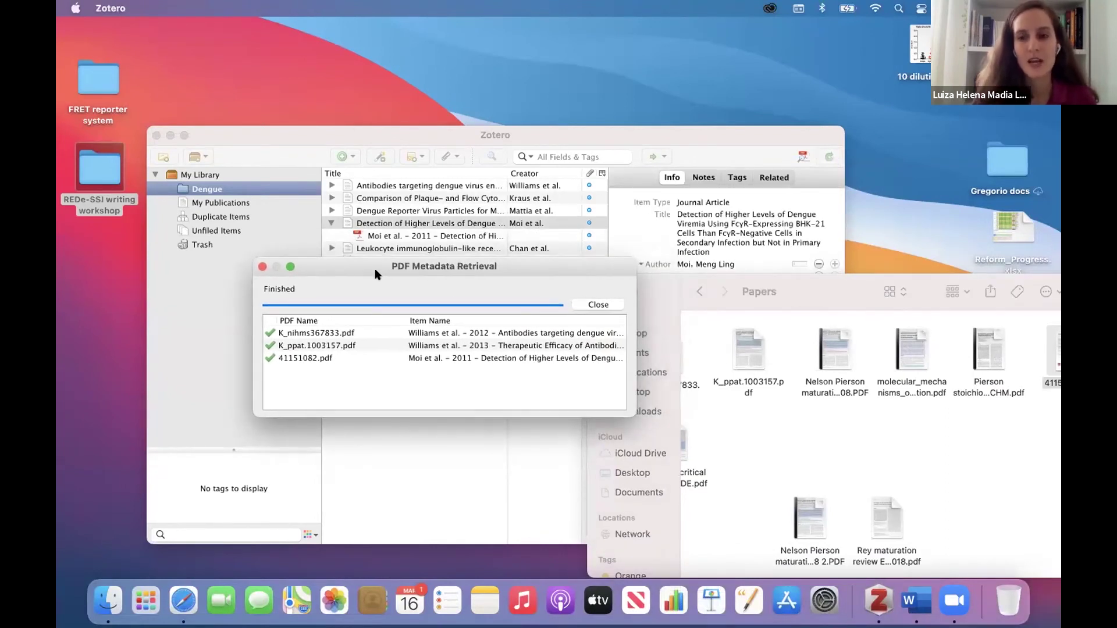
pyautogui.click(597, 303)
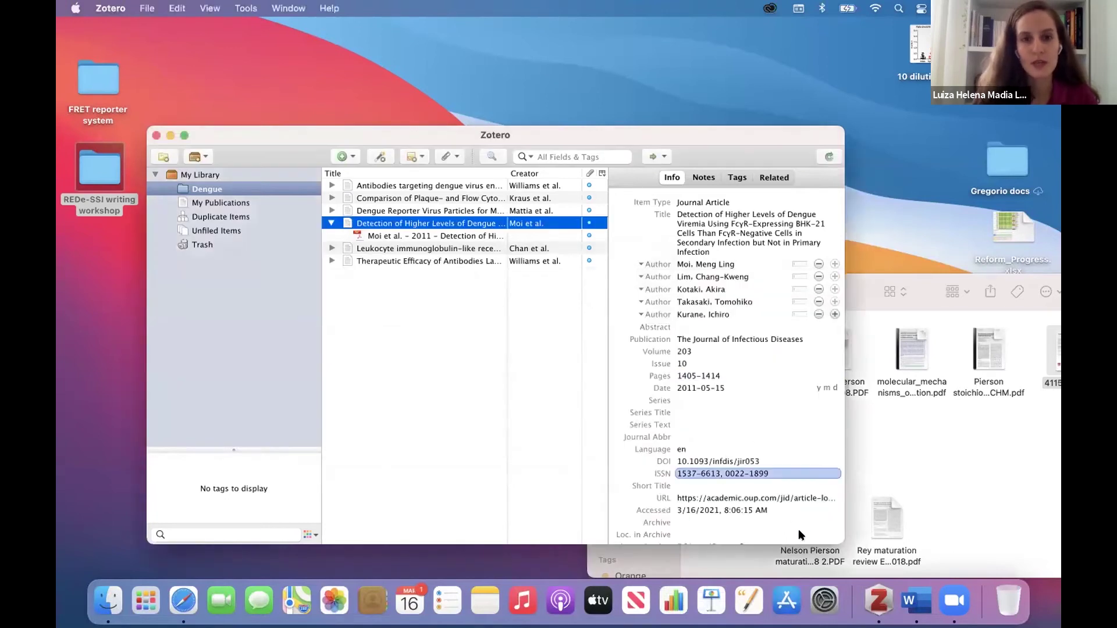
pyautogui.click(776, 556)
pyautogui.moveTo(741, 350); pyautogui.dragTo(362, 312)
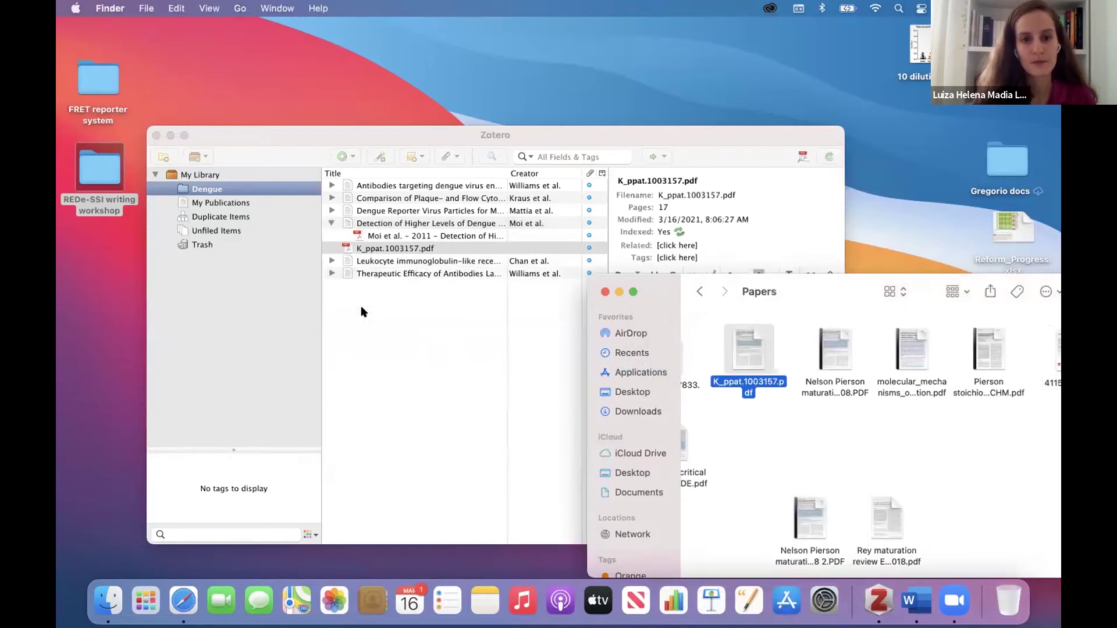
# Create a new blank Book item in the Dengue collection for manual entry.
pyautogui.click(389, 161)
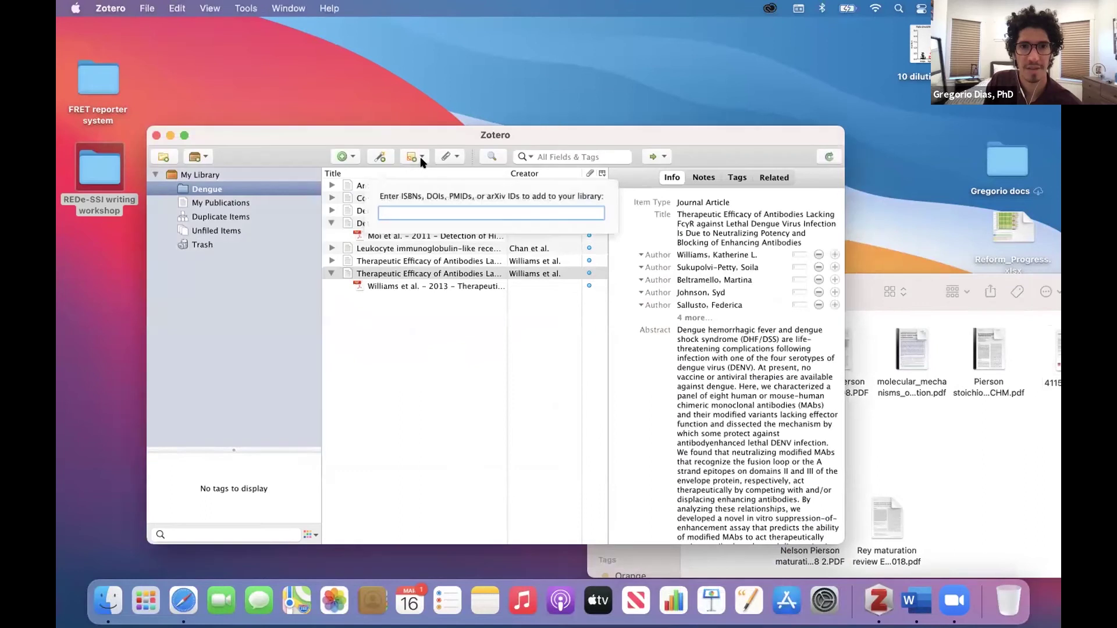
pyautogui.click(422, 157)
pyautogui.click(353, 157)
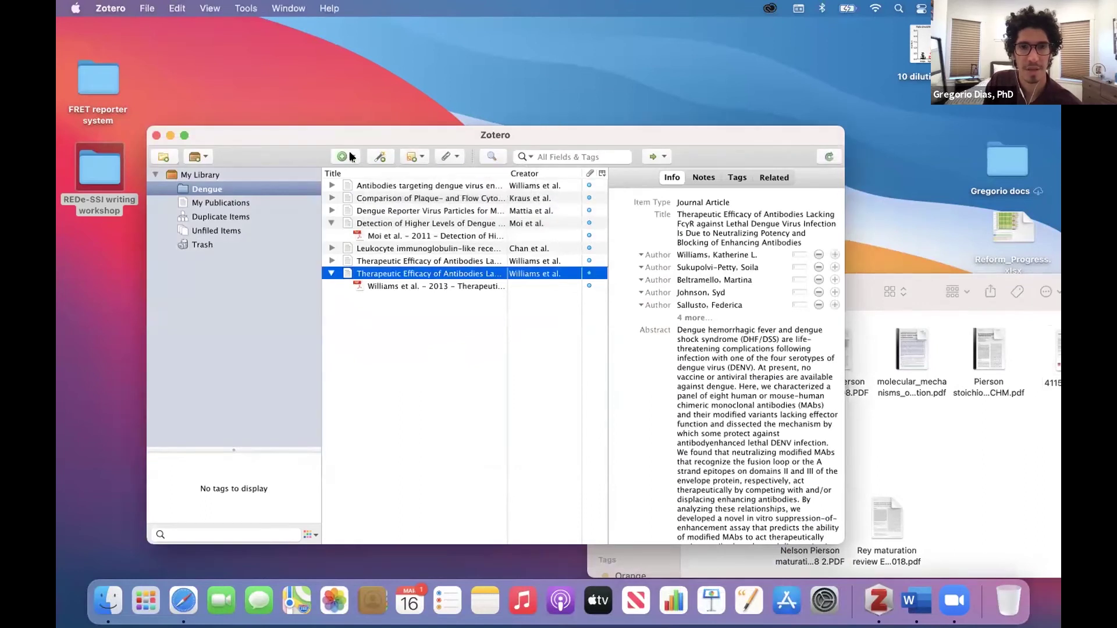
pyautogui.click(352, 157)
pyautogui.click(354, 172)
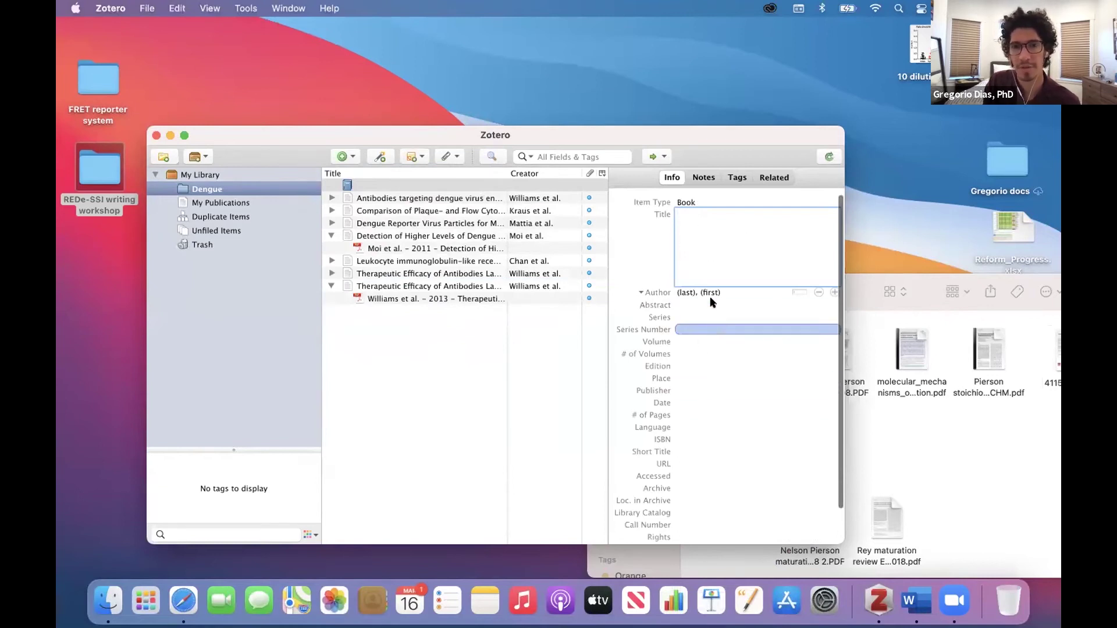
# In Finder, open the Alberts THE CELL 5th ed folder inside the Livros folder of the iCloud Documents.
pyautogui.moveTo(673, 134); pyautogui.dragTo(526, 133)
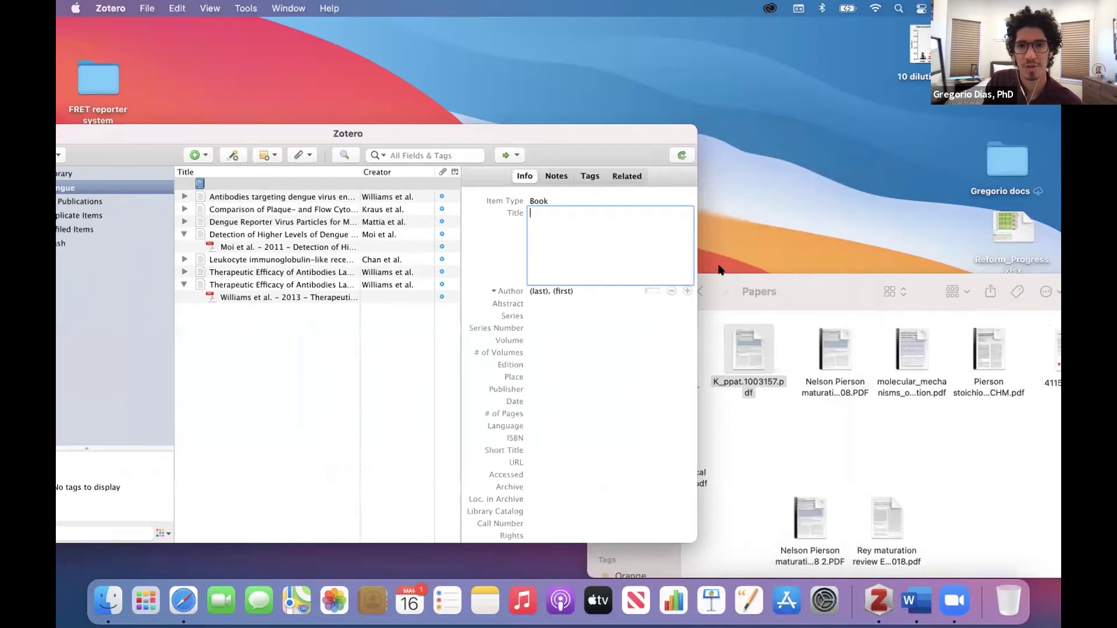
pyautogui.click(806, 295)
pyautogui.click(644, 491)
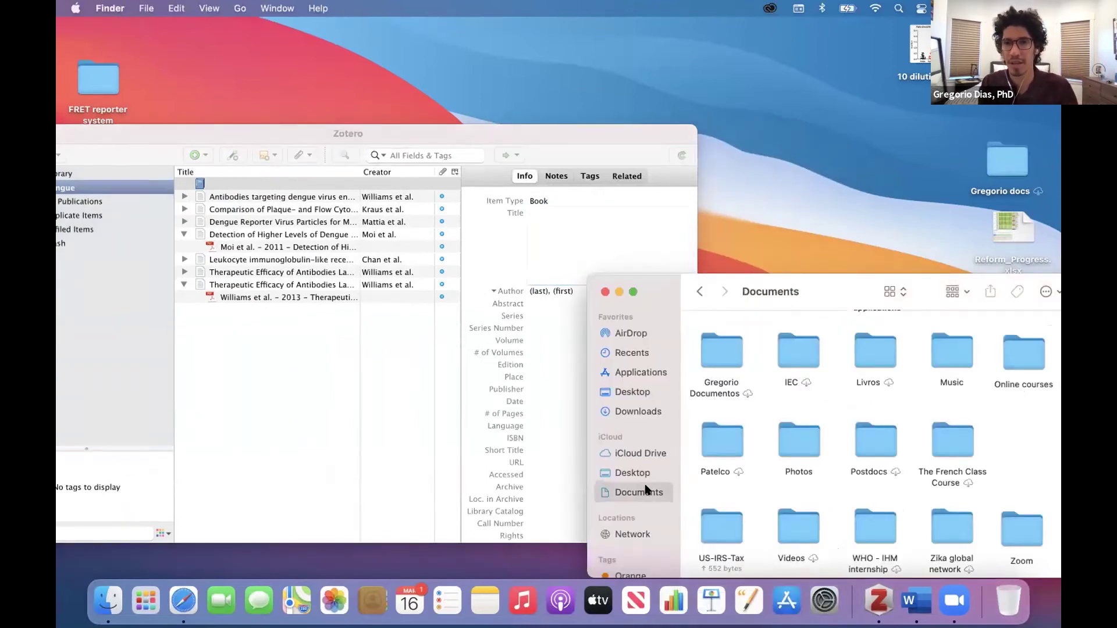
pyautogui.click(565, 239)
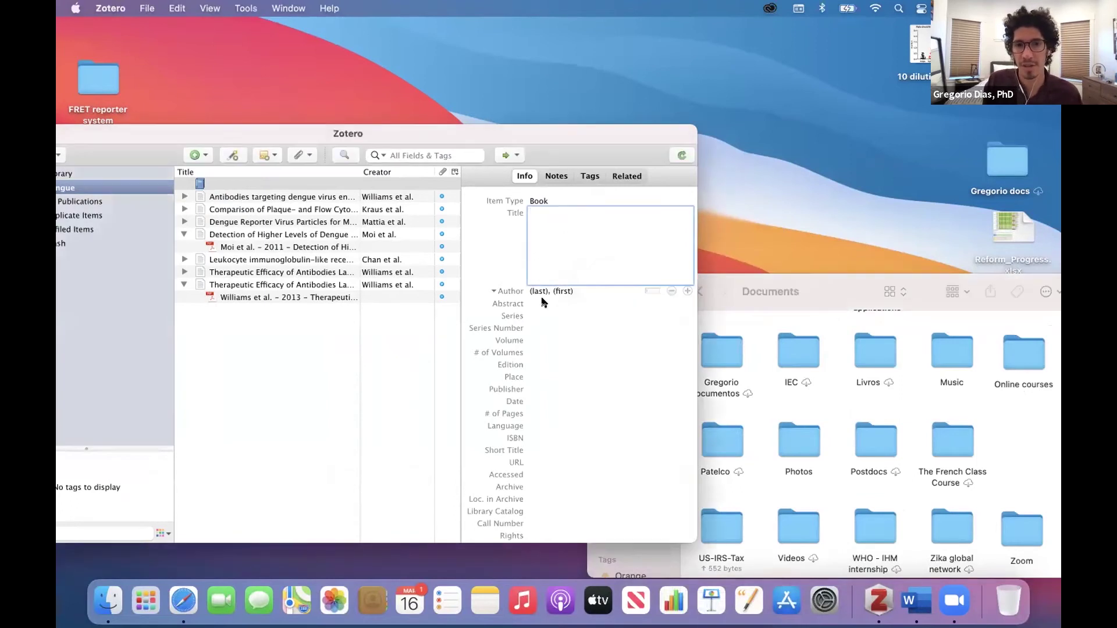
pyautogui.click(811, 285)
pyautogui.moveTo(789, 291); pyautogui.dragTo(649, 201)
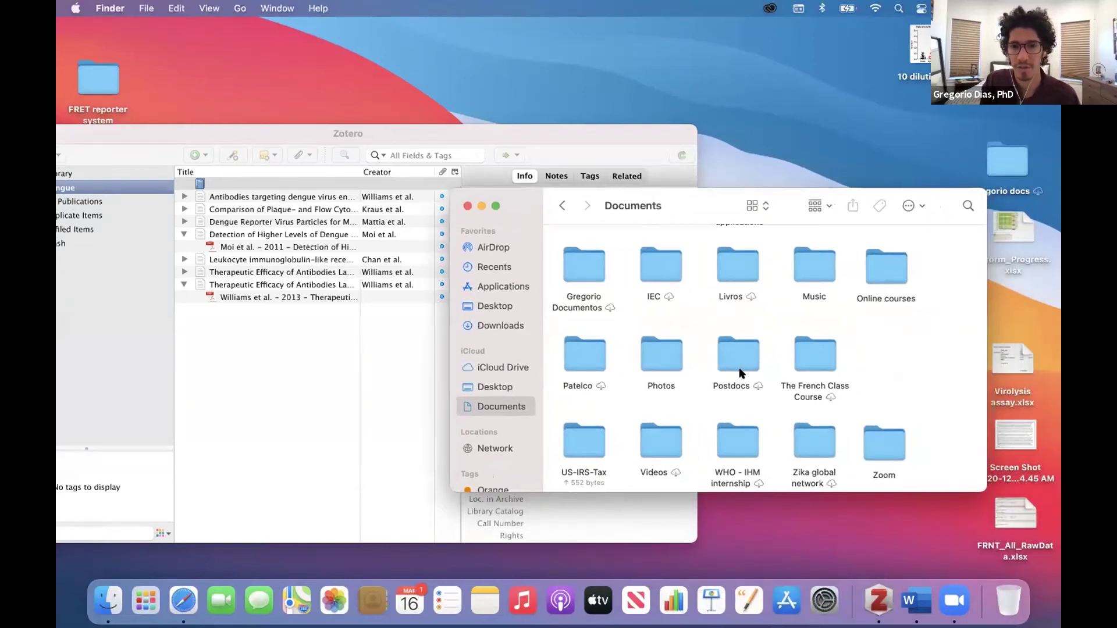
pyautogui.scroll(-2, 670, 371)
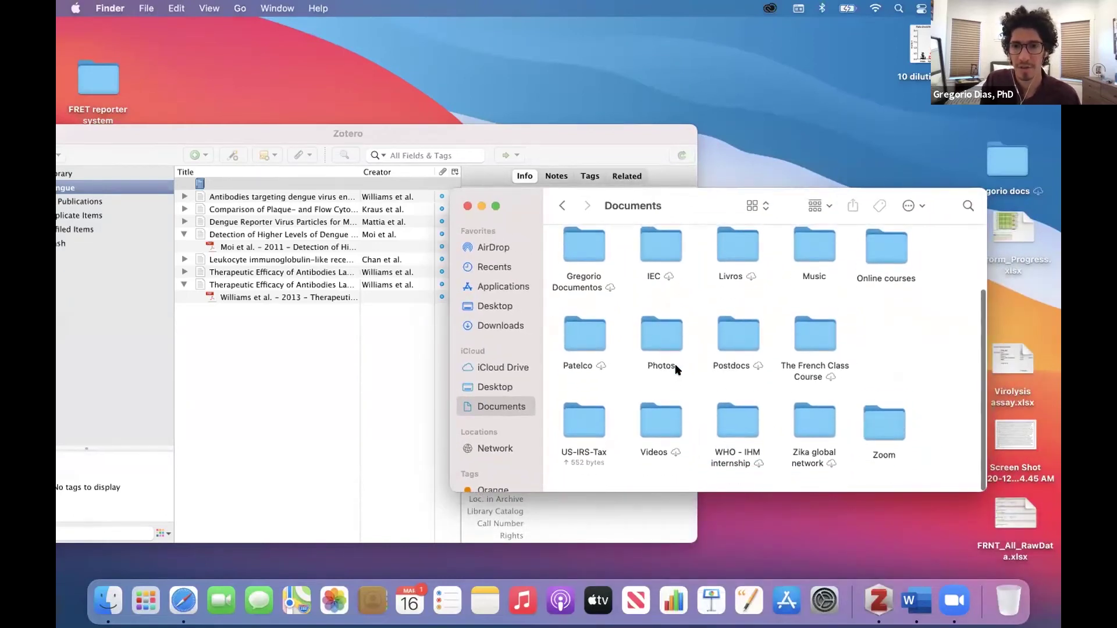
pyautogui.moveTo(694, 228); pyautogui.dragTo(594, 243)
pyautogui.scroll(4, 682, 406)
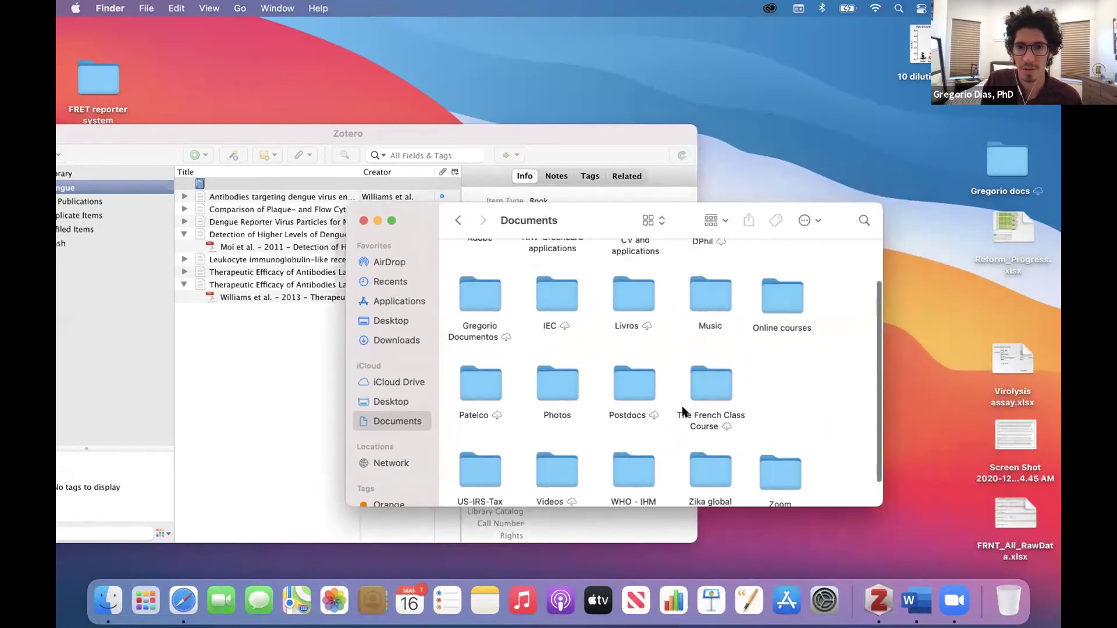
pyautogui.doubleClick(632, 364)
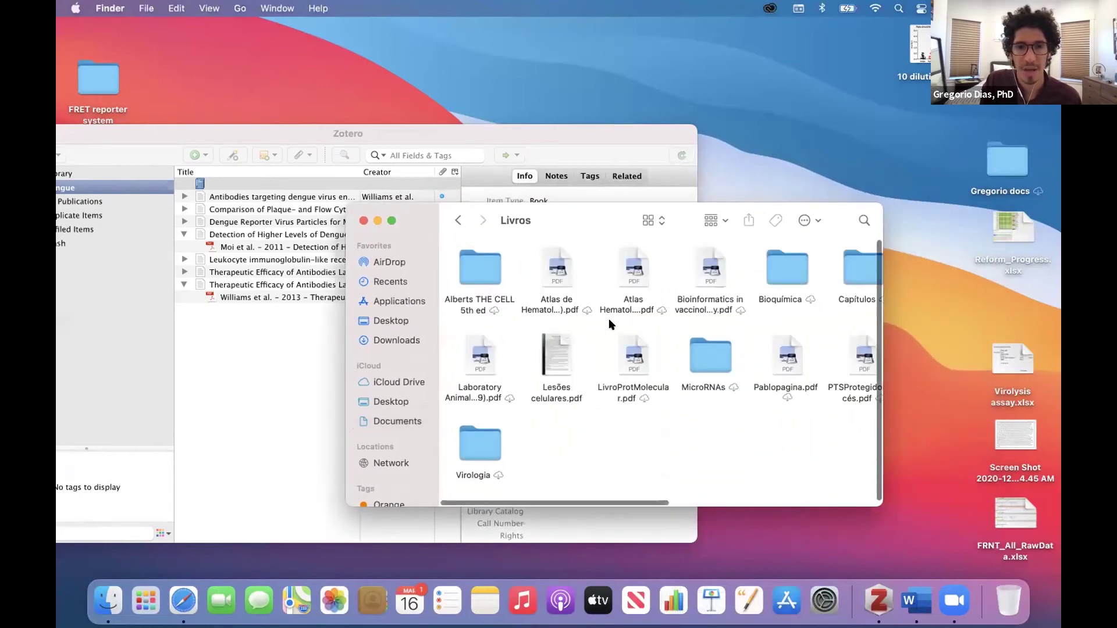
pyautogui.doubleClick(472, 267)
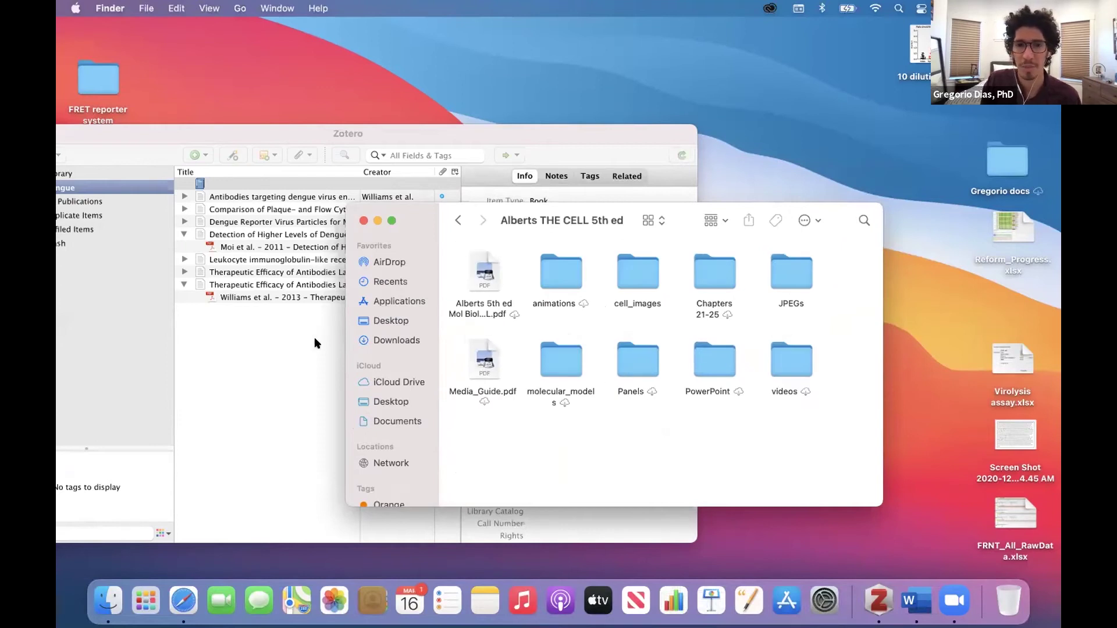
# Download the Alberts 5th ed Mol Biol of THE CELL PDF, add it to Zotero's Dengue collection, and close the Finder window.
pyautogui.rightClick(487, 275)
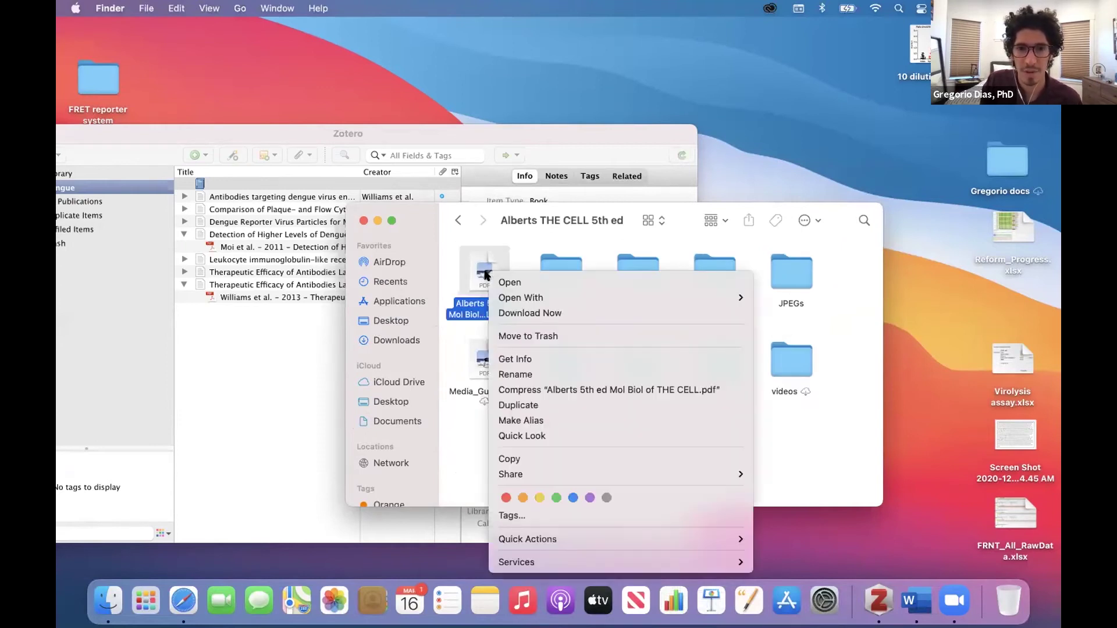
pyautogui.click(519, 310)
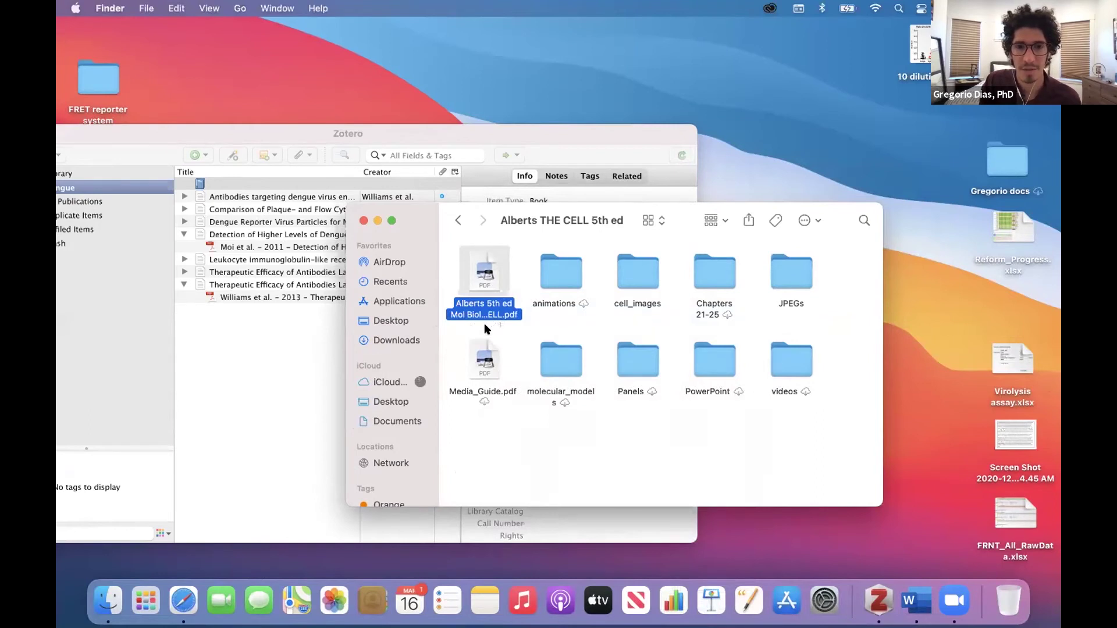
pyautogui.moveTo(484, 280)
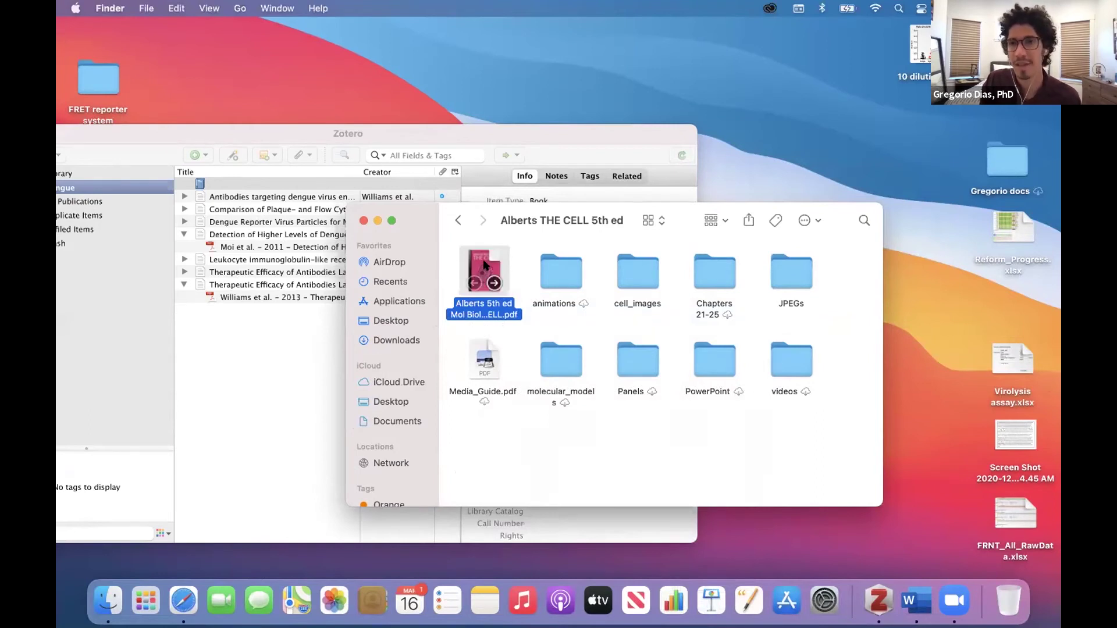
pyautogui.moveTo(477, 268); pyautogui.dragTo(216, 332)
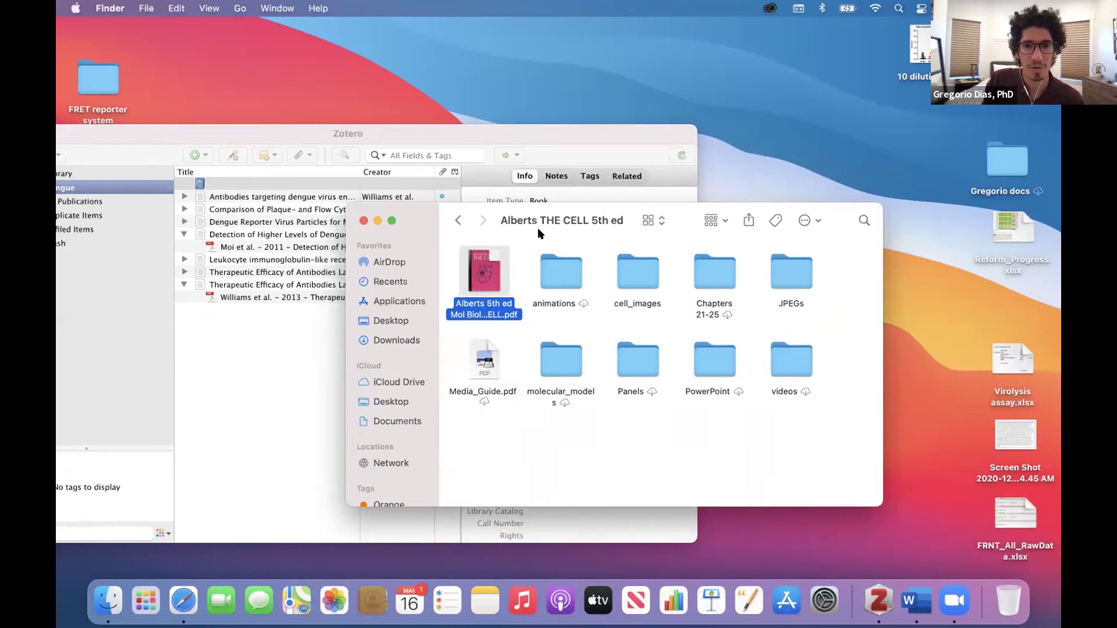
pyautogui.moveTo(563, 224); pyautogui.dragTo(756, 234)
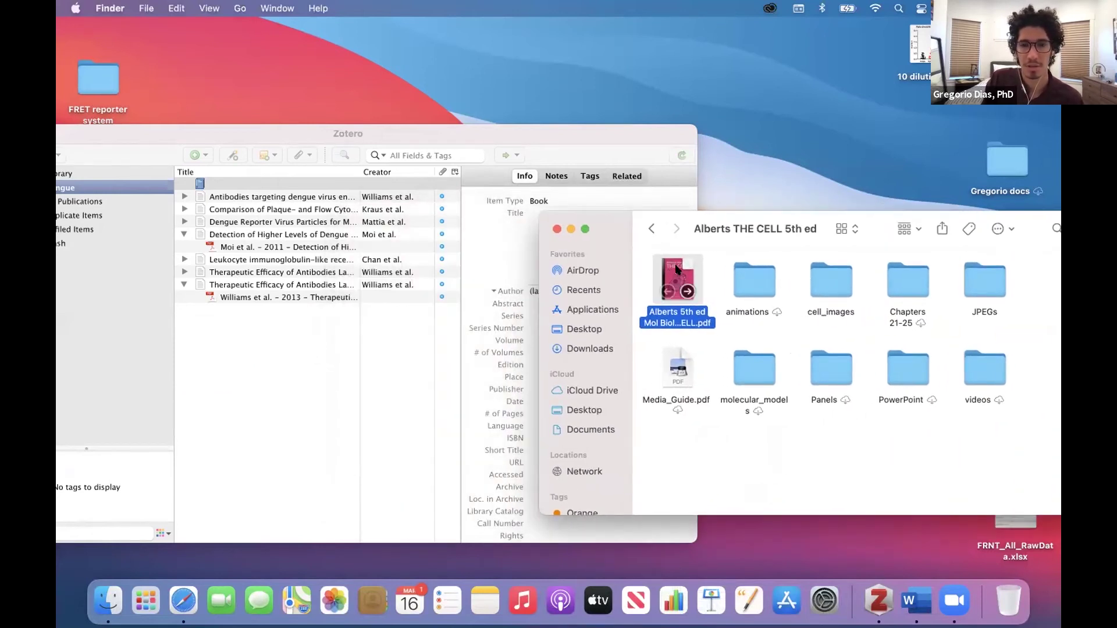
pyautogui.moveTo(418, 295); pyautogui.dragTo(237, 329)
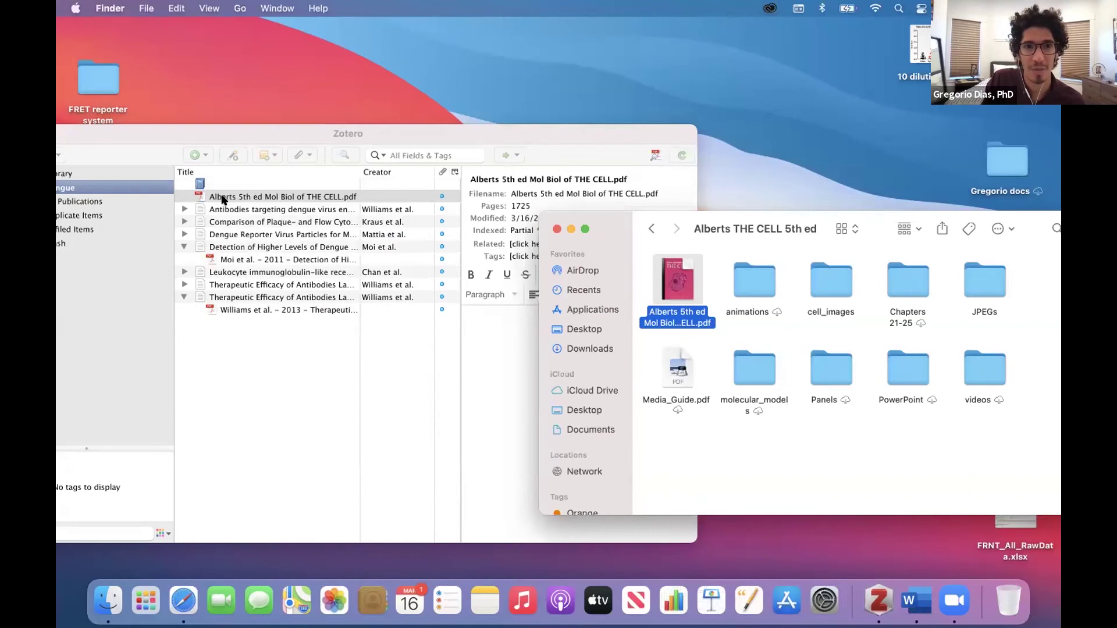
pyautogui.click(556, 229)
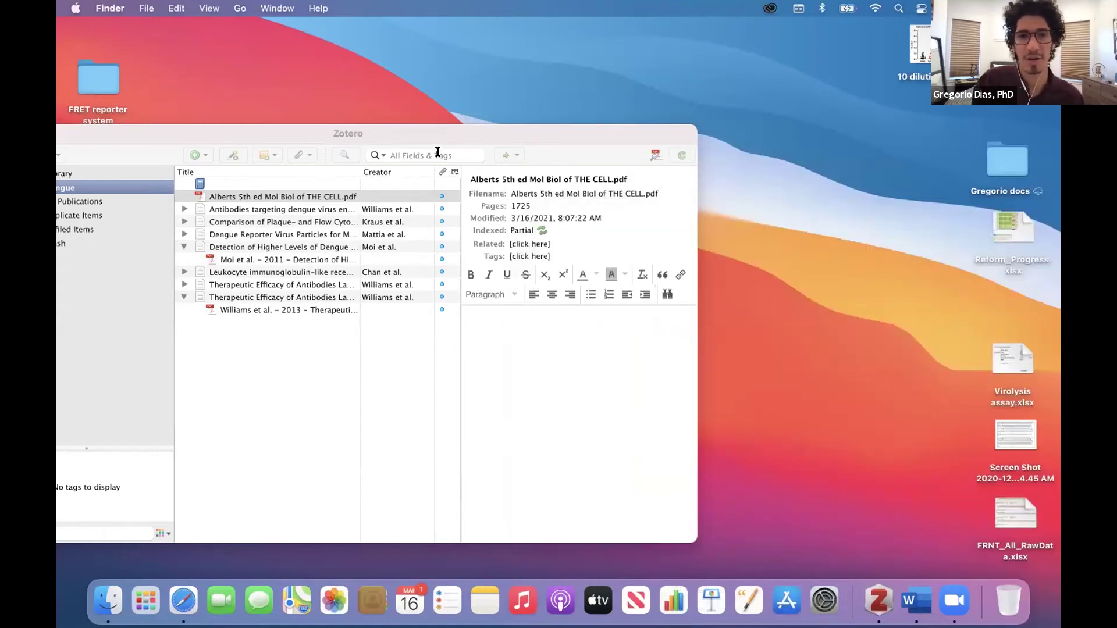
# Switch to Word and open the recent document Zotero practice - Article sample.
pyautogui.doubleClick(608, 130)
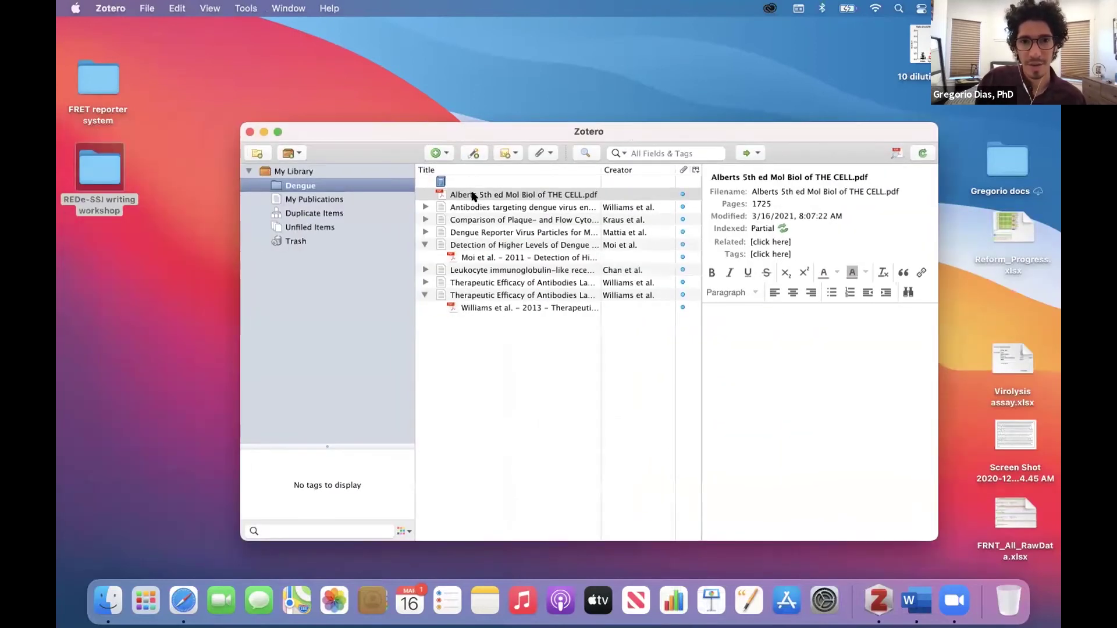
pyautogui.click(916, 600)
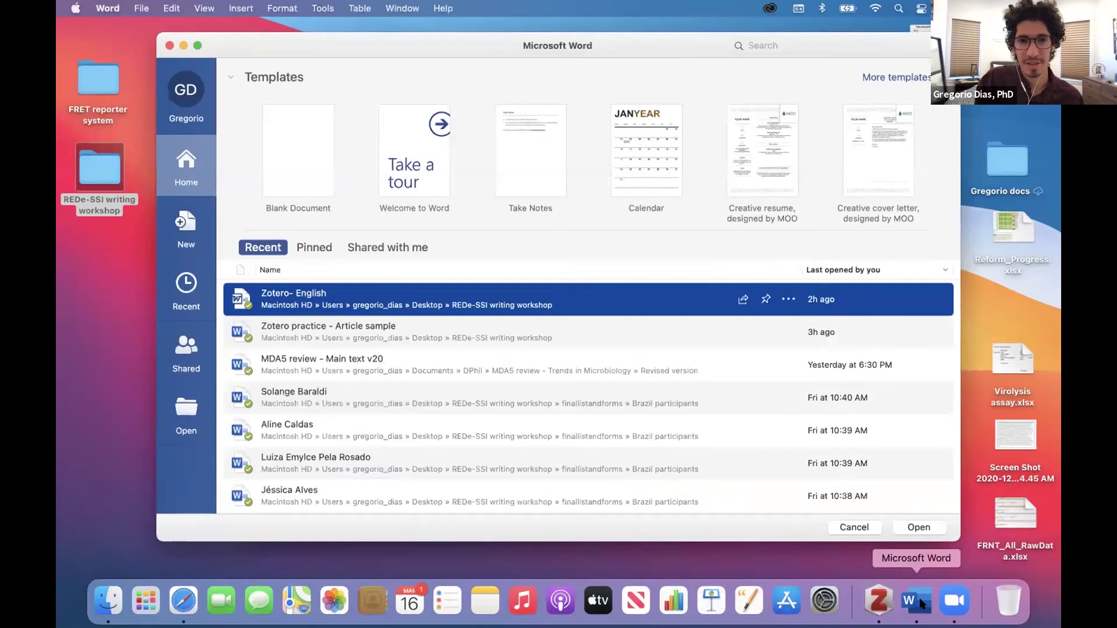
pyautogui.doubleClick(329, 333)
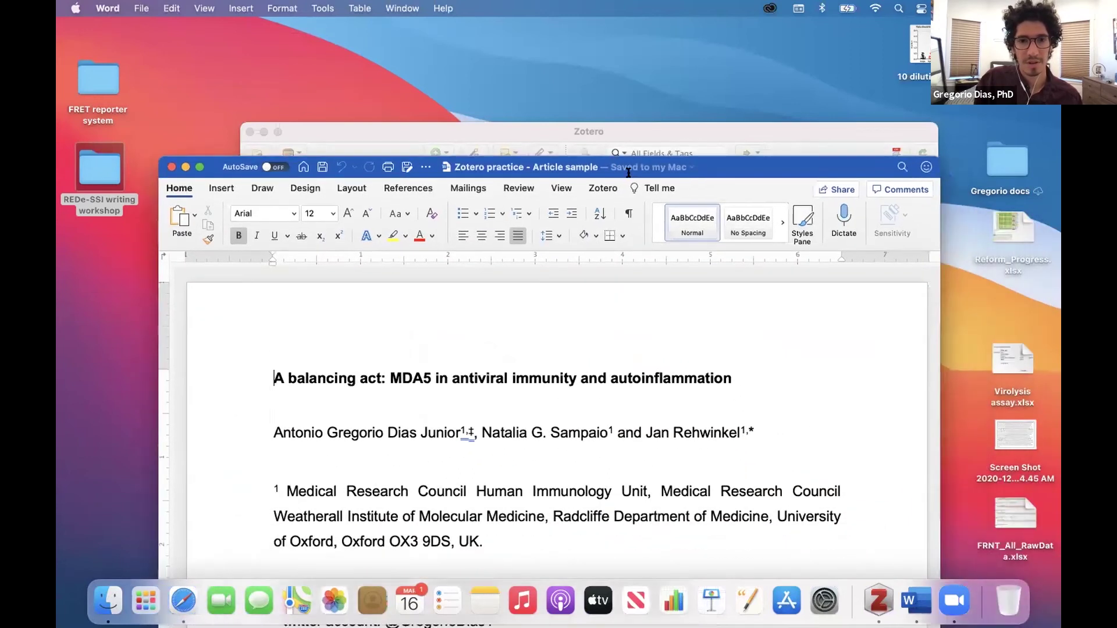
# Insert a Zotero citation for "Molecular biology of the cell: the problems book" after "elimination of the infected cell" in the article.
pyautogui.scroll(-15, 528, 396)
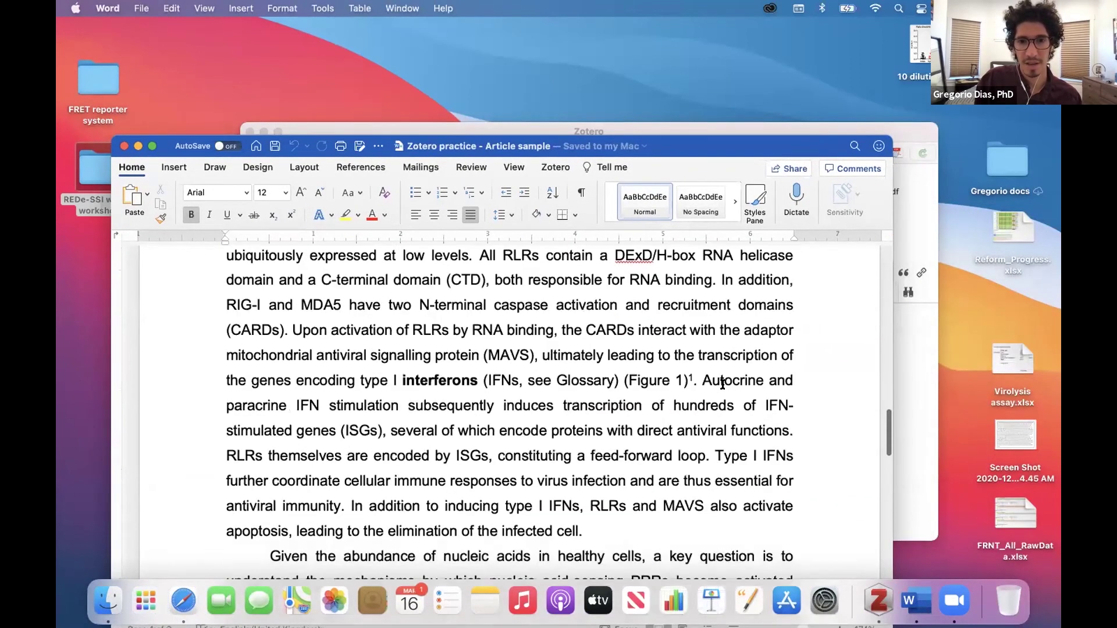
pyautogui.scroll(-2, 634, 455)
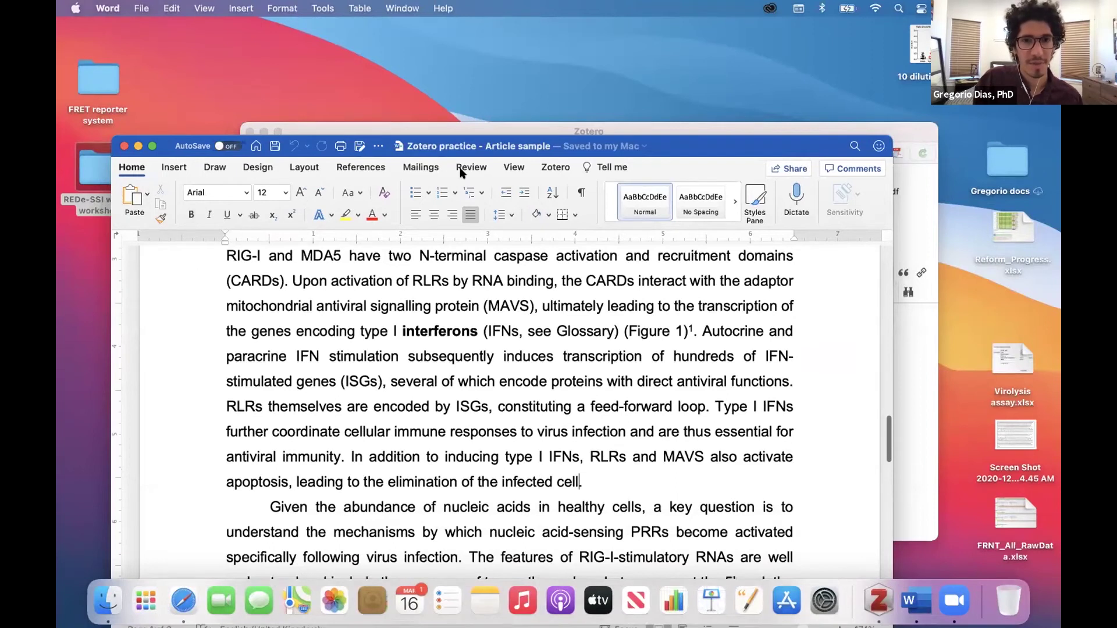
pyautogui.click(547, 168)
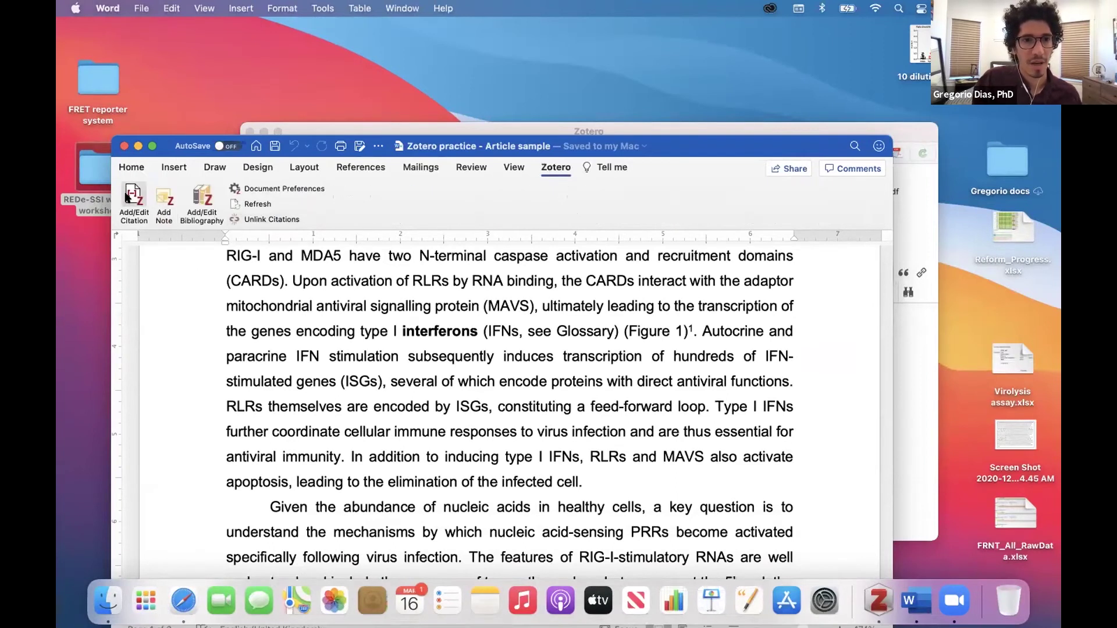
pyautogui.click(134, 204)
pyautogui.write('alber')
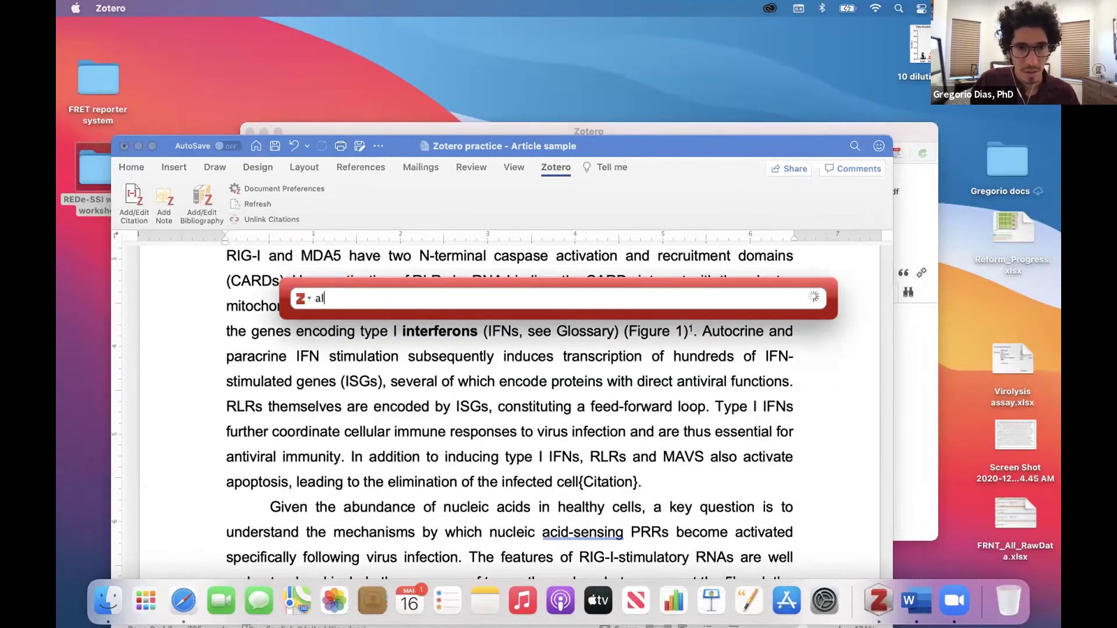
pyautogui.press('BackSpace')
pyautogui.press('BackSpace')
pyautogui.write('moler')
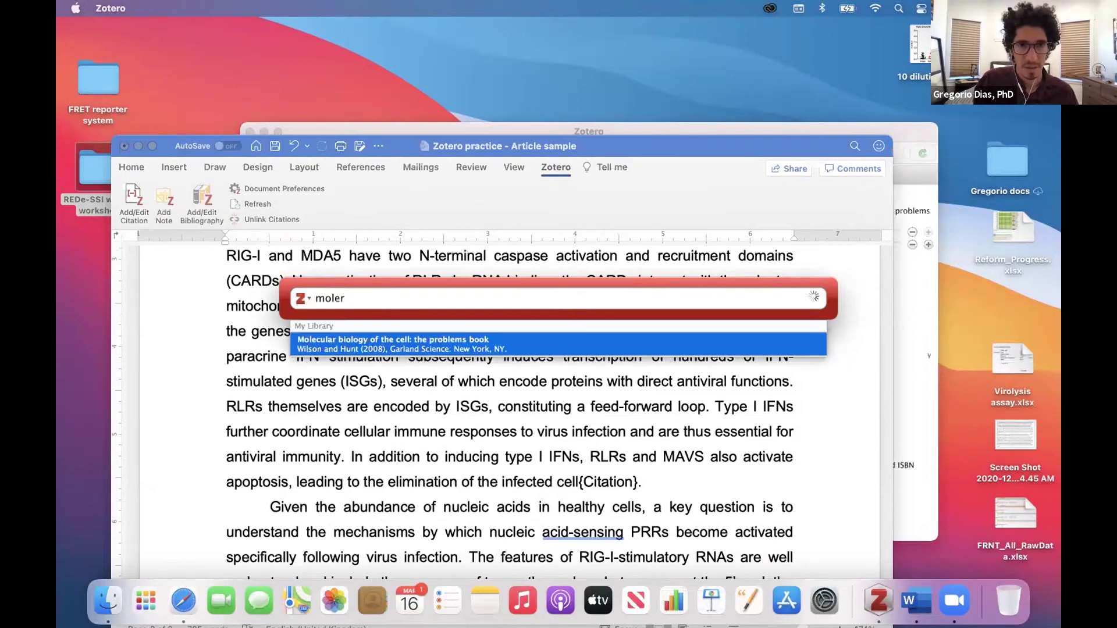
pyautogui.press('BackSpace')
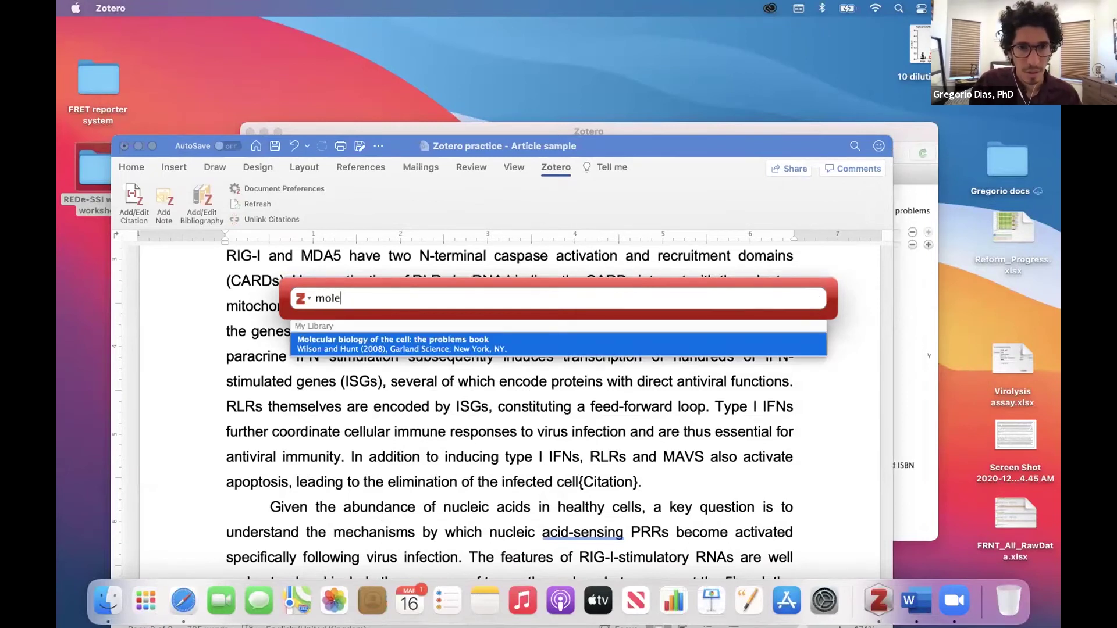
pyautogui.click(382, 344)
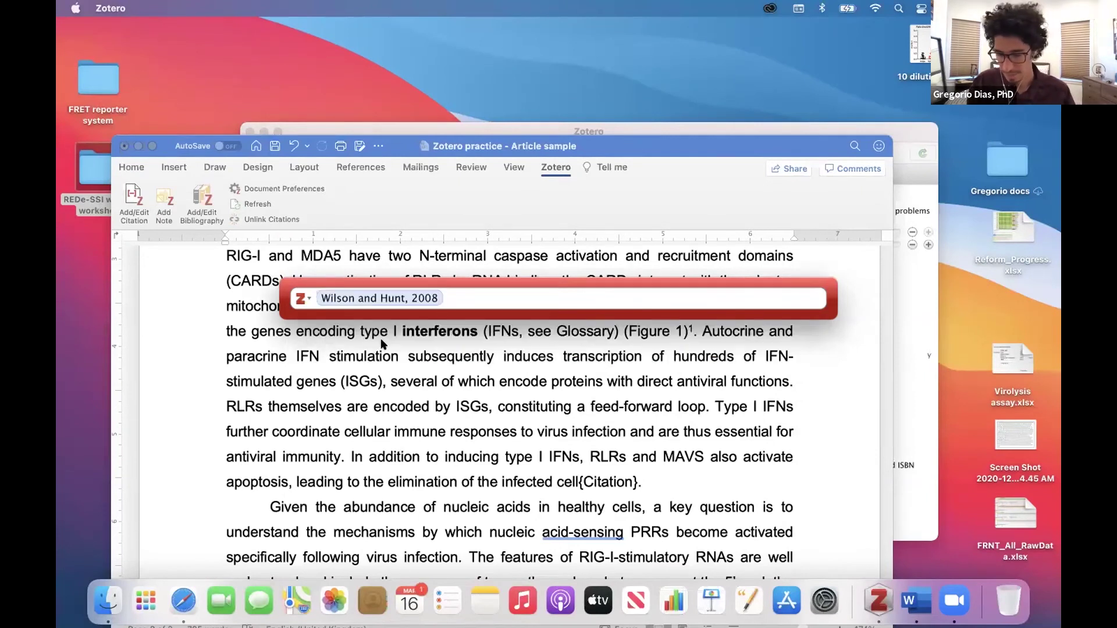
pyautogui.press('Return')
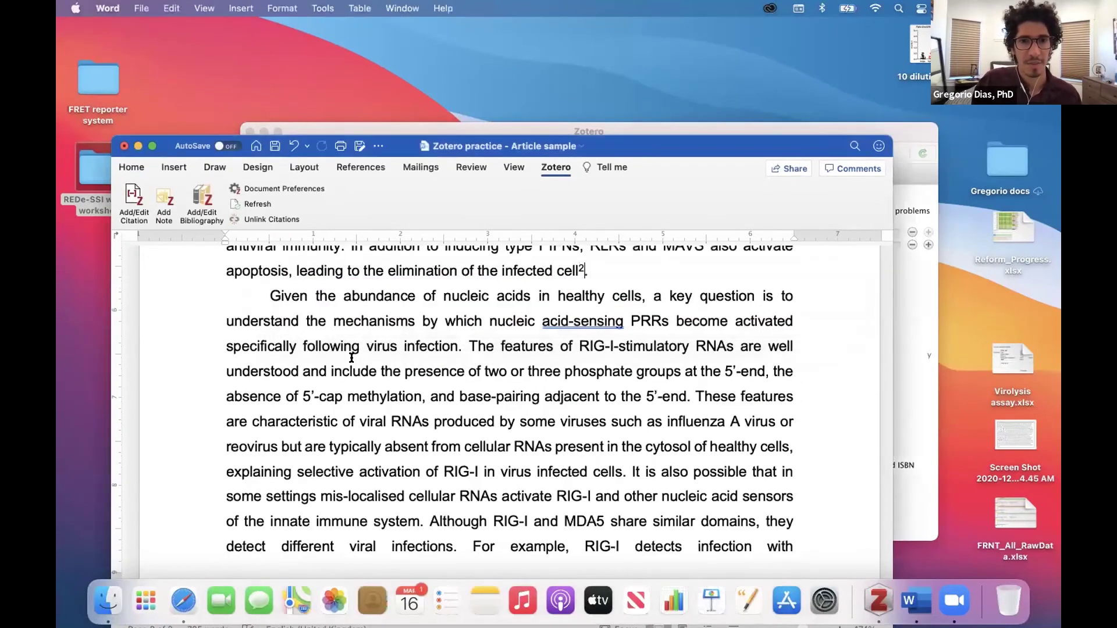
# Examine the newly cited book's entry in the References list near the end of the document.
pyautogui.scroll(-15, 351, 367)
pyautogui.scroll(3, 349, 368)
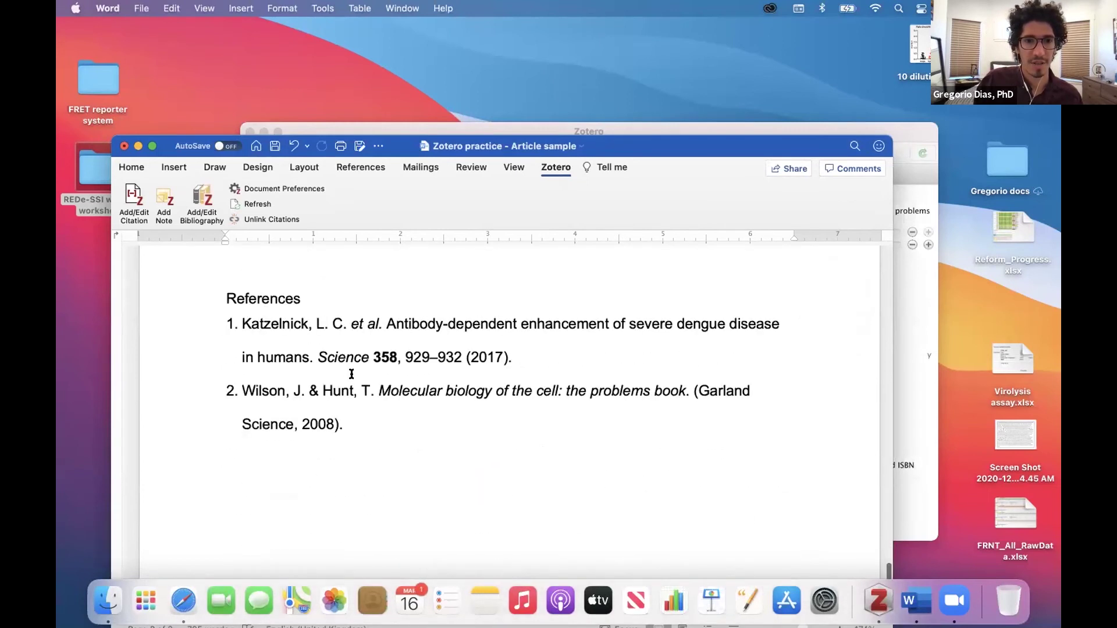
pyautogui.moveTo(354, 491); pyautogui.dragTo(241, 458)
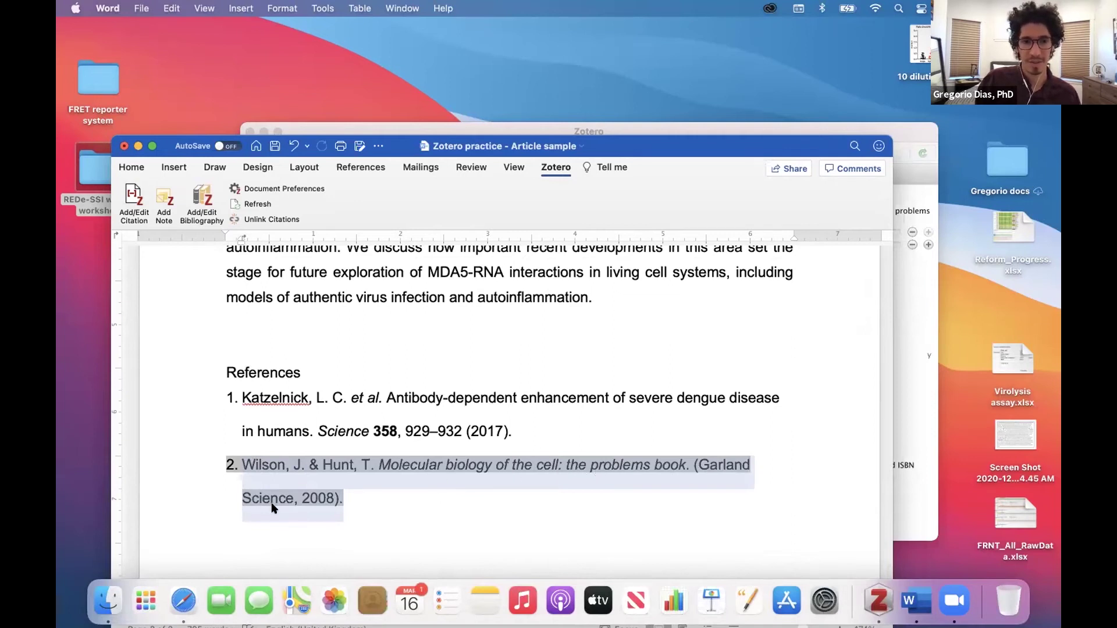
pyautogui.click(371, 500)
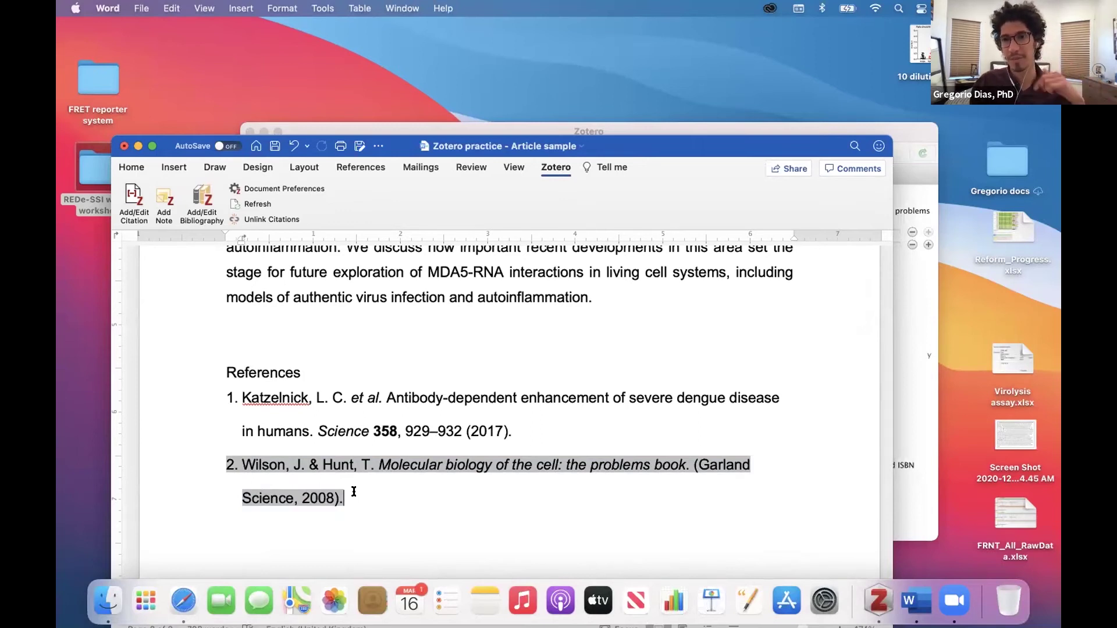
# Minimise the Word document and create another blank Book item in Zotero's Dengue collection.
pyautogui.click(138, 147)
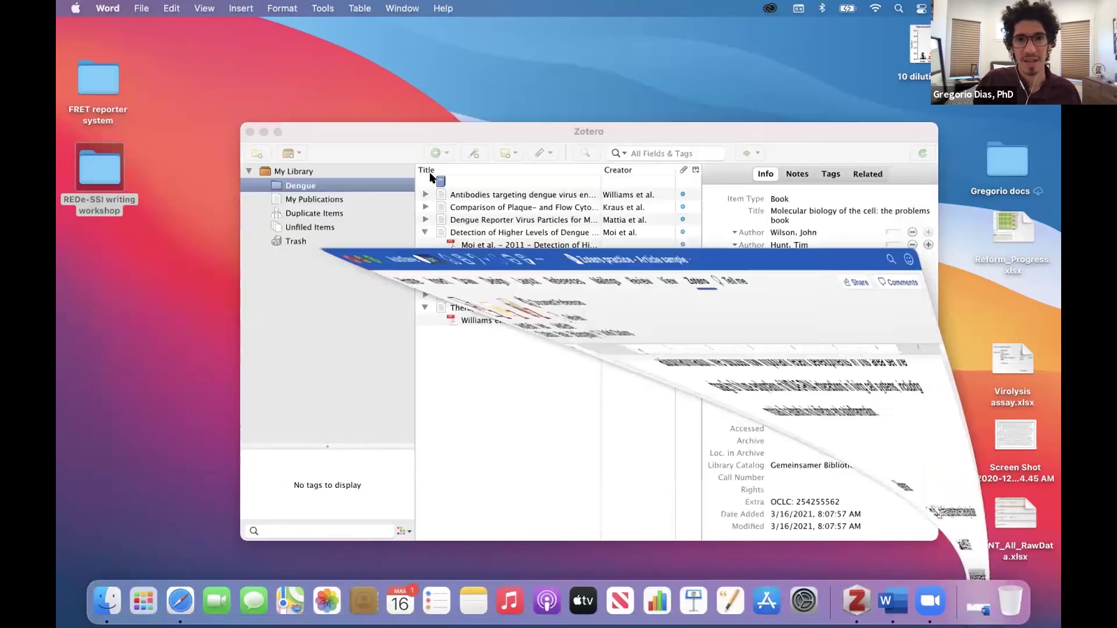
pyautogui.click(440, 151)
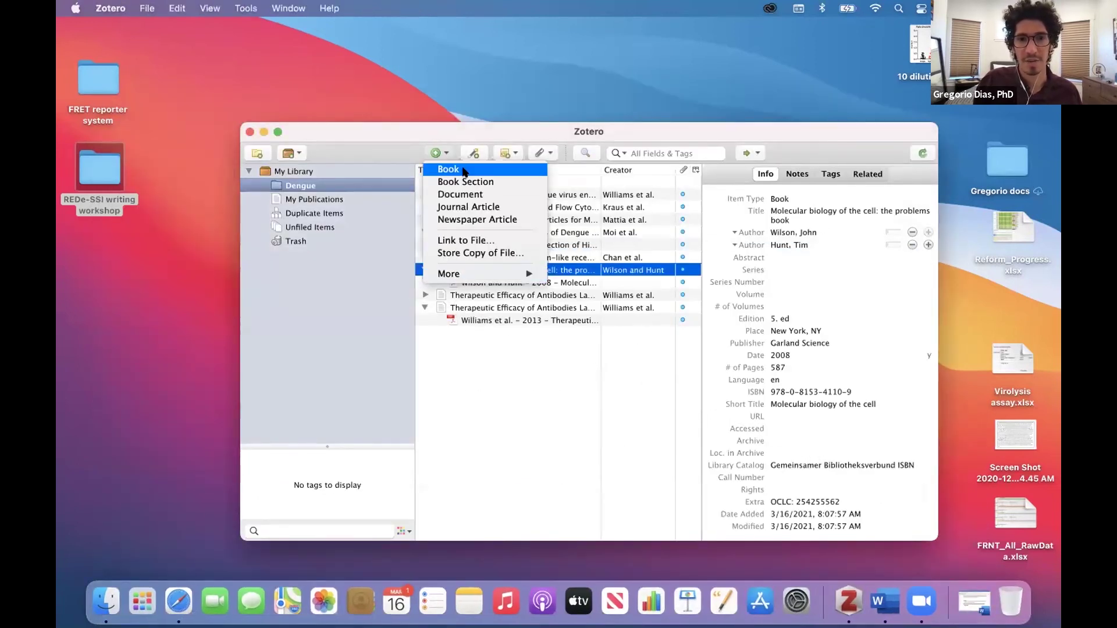
pyautogui.click(448, 169)
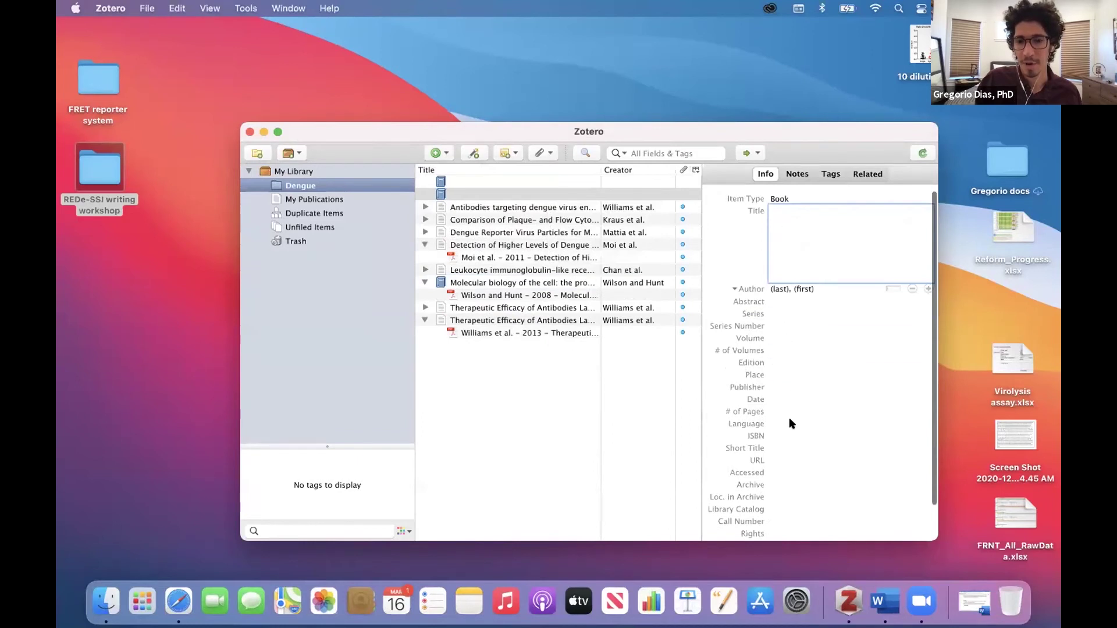
pyautogui.click(471, 413)
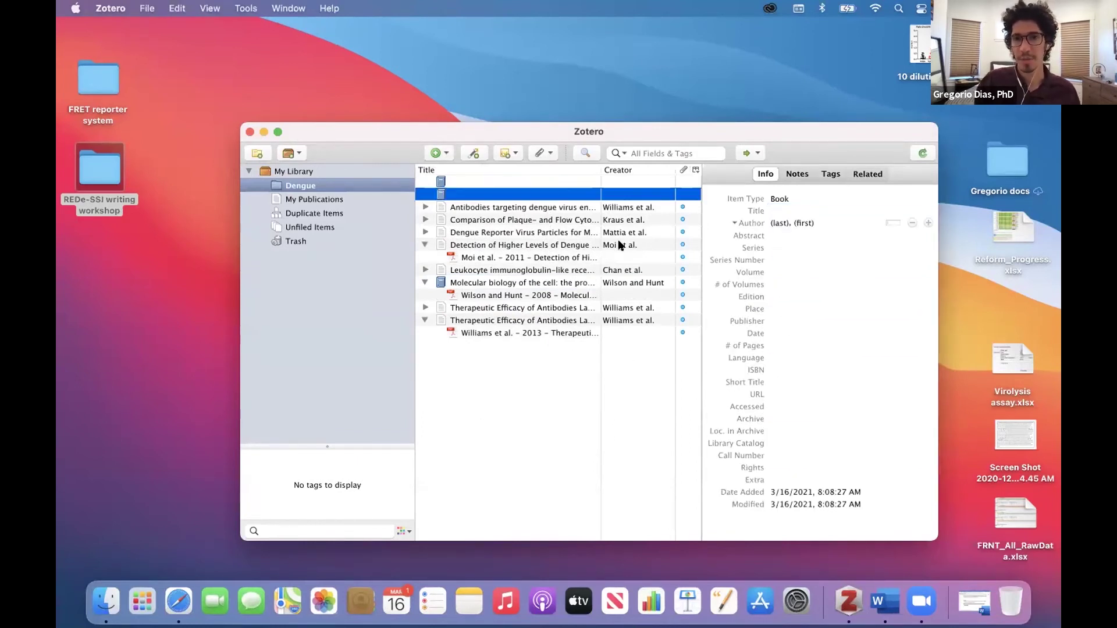
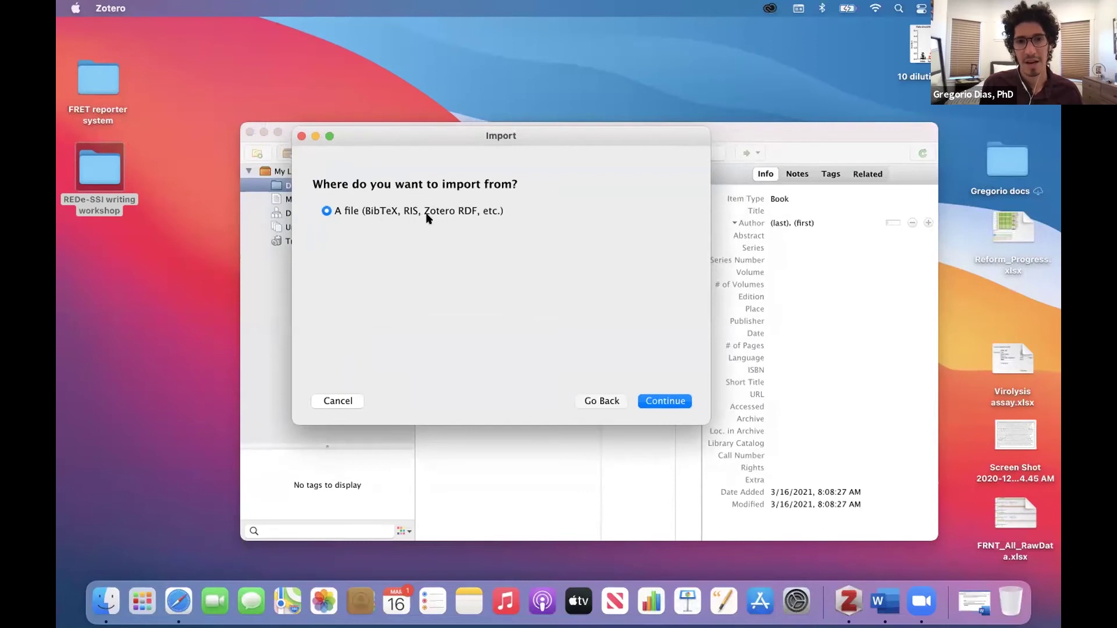
pyautogui.click(669, 401)
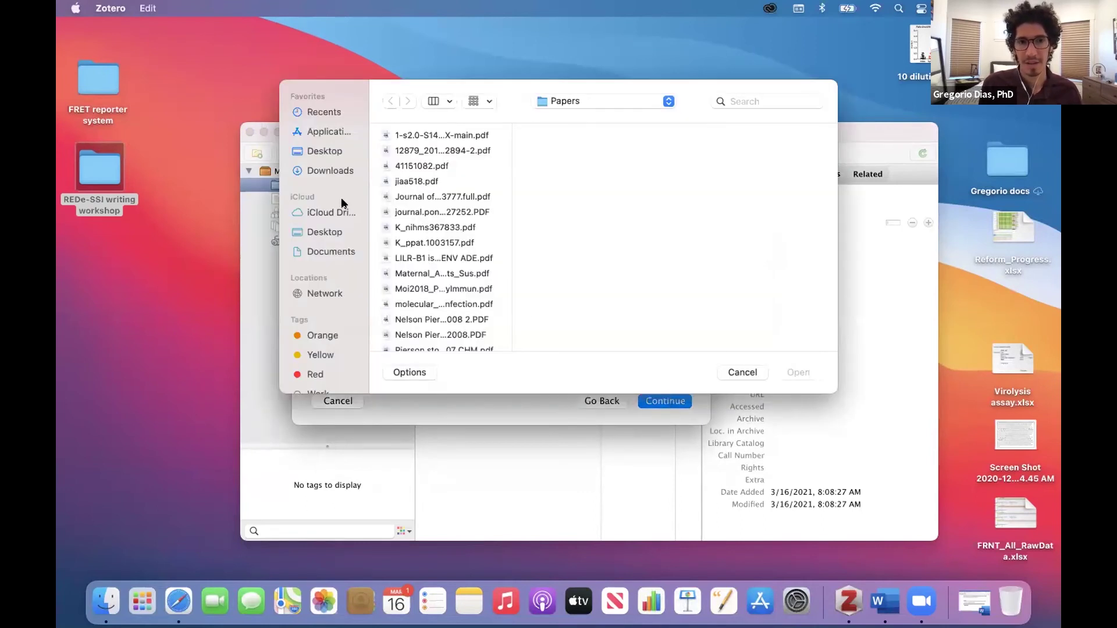
pyautogui.click(742, 373)
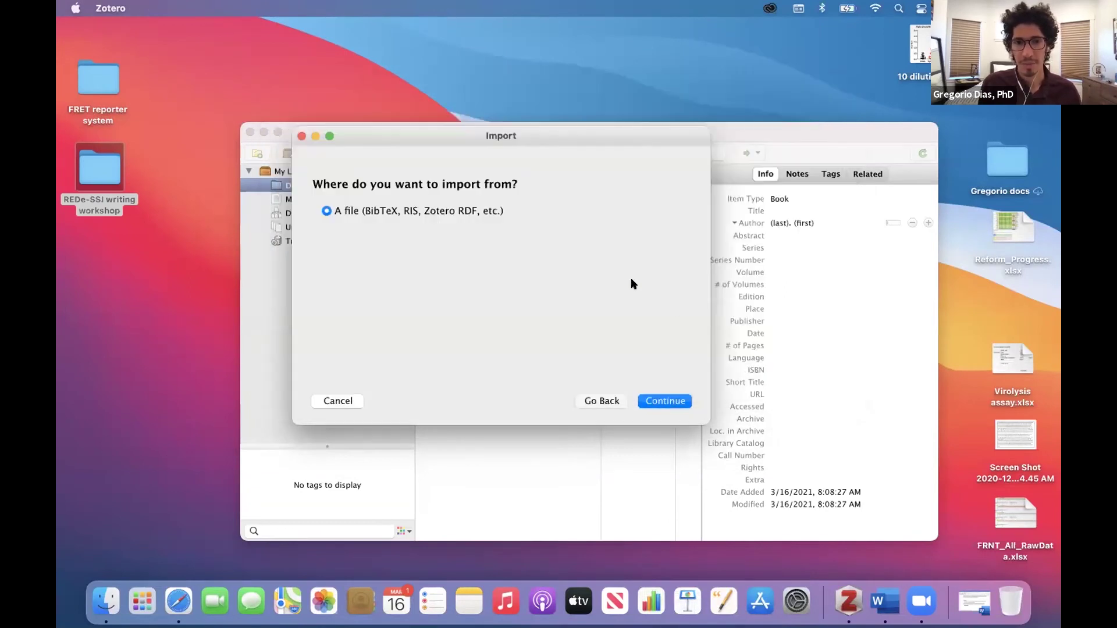
pyautogui.click(337, 401)
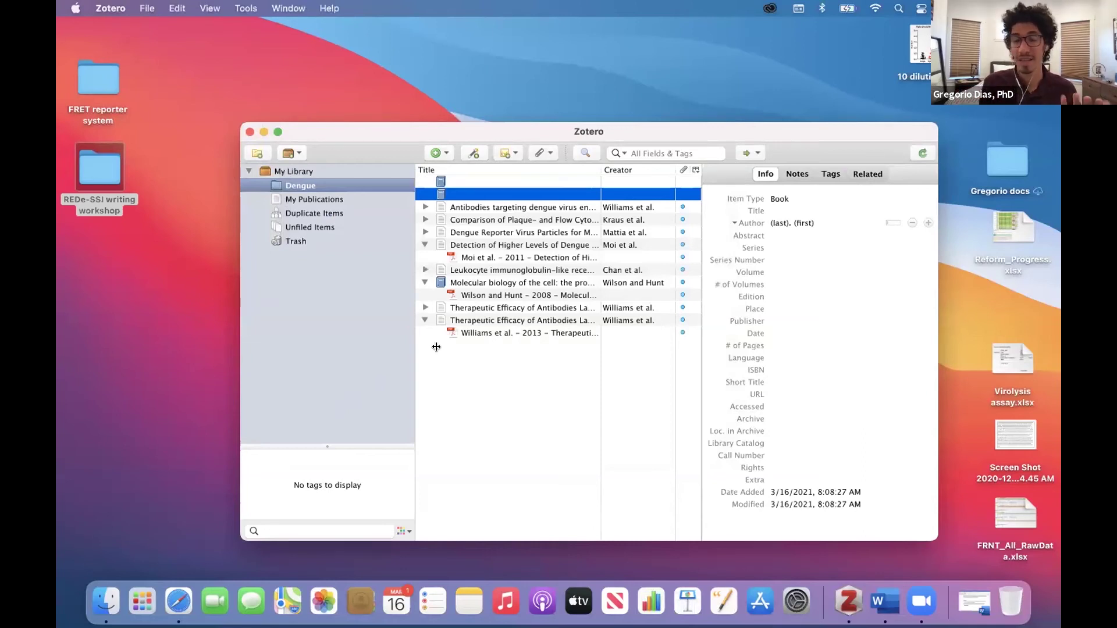
# Start a library export in Zotero RDF format with both notes and files included.
pyautogui.click(145, 8)
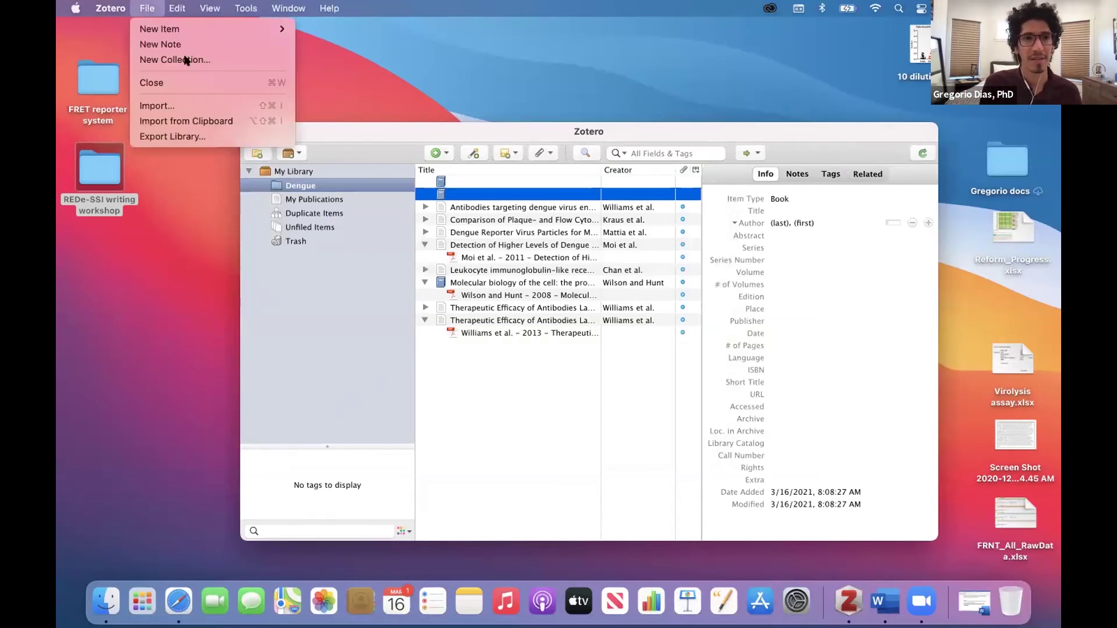
pyautogui.click(203, 137)
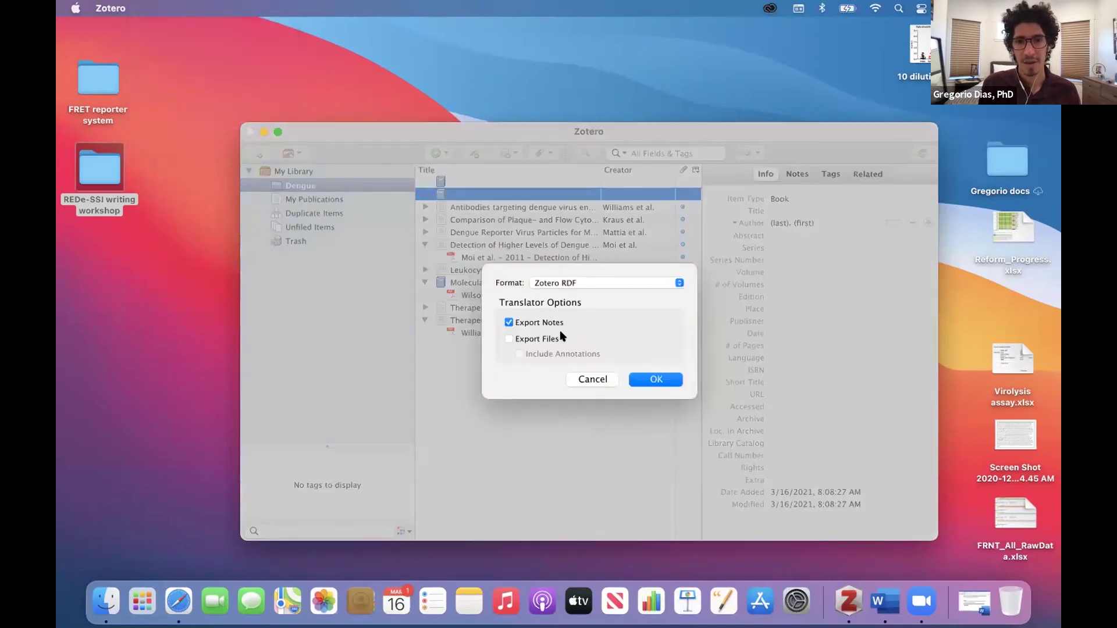
pyautogui.click(544, 339)
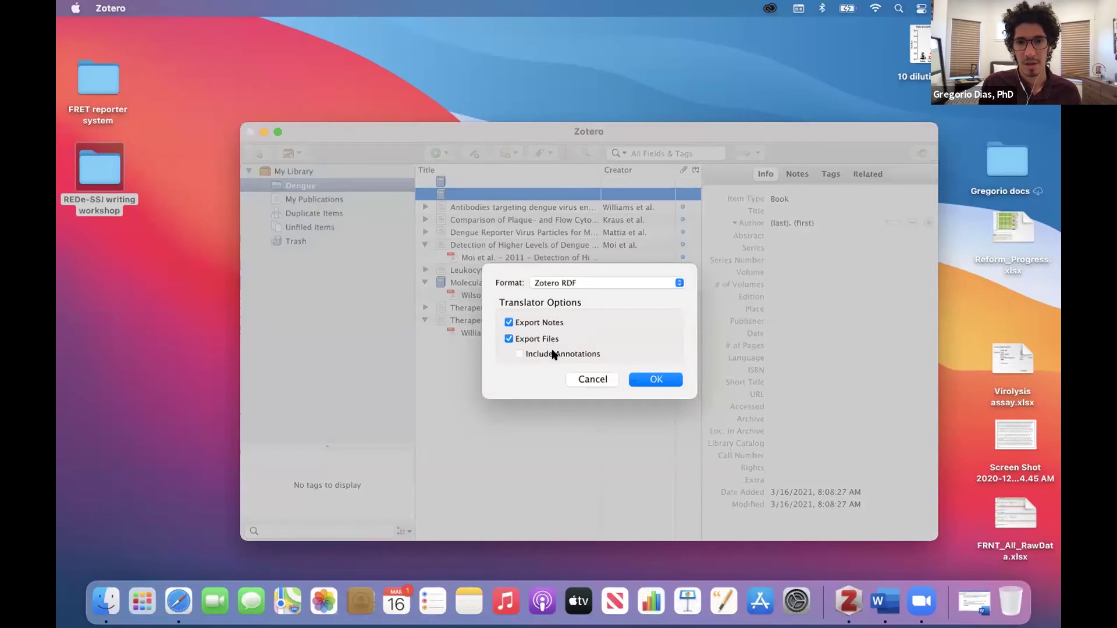
pyautogui.click(655, 379)
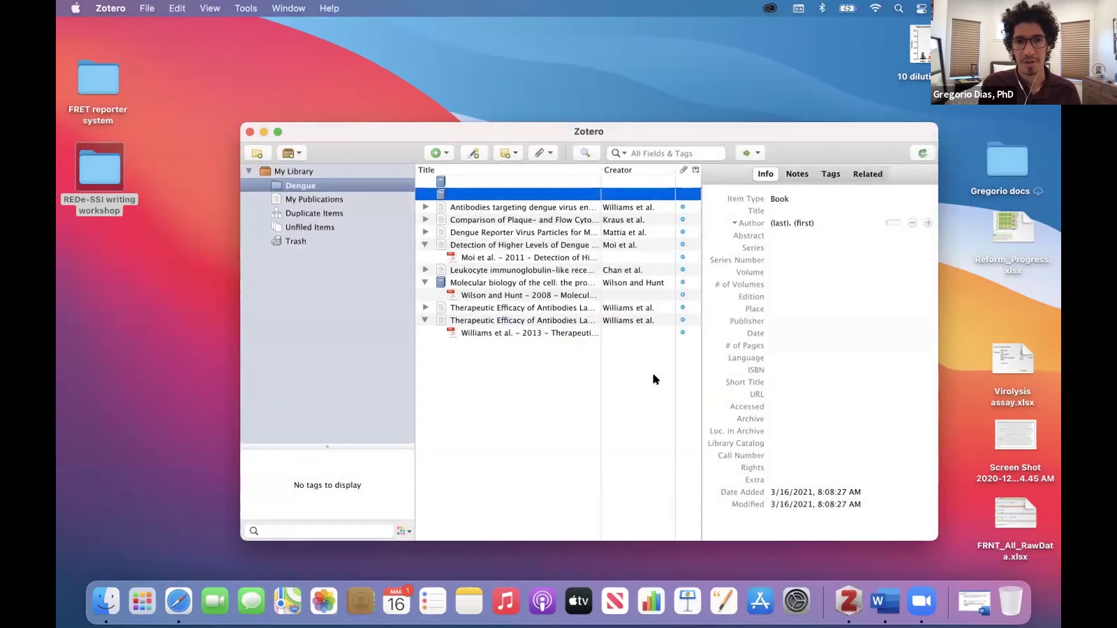
# Save the library export to the Desktop under the name My Zotero Library.
pyautogui.click(571, 201)
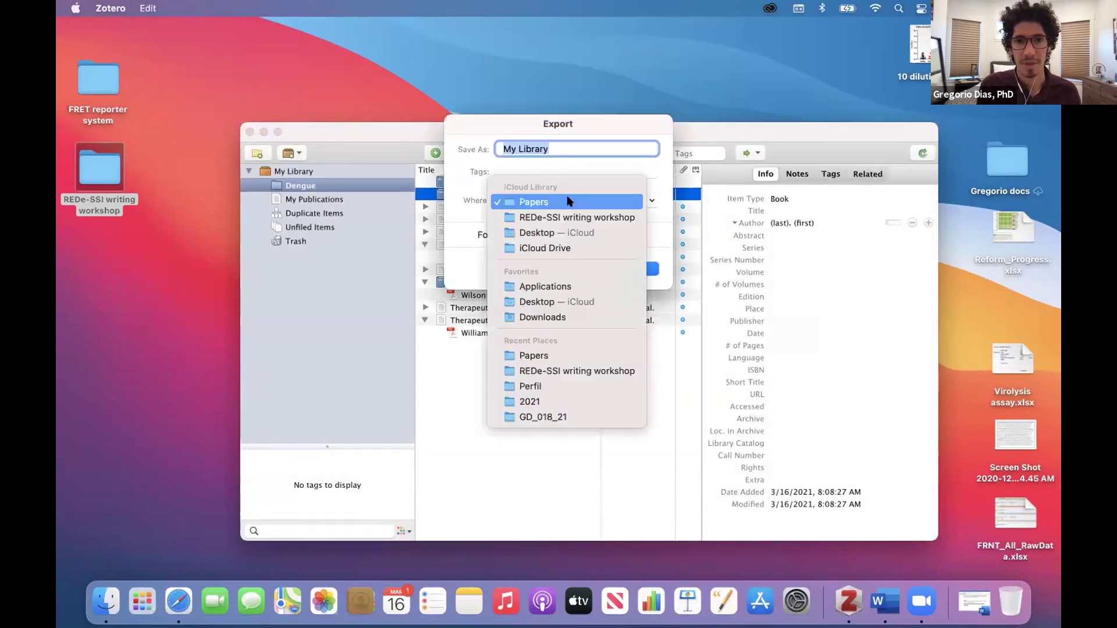
pyautogui.click(550, 234)
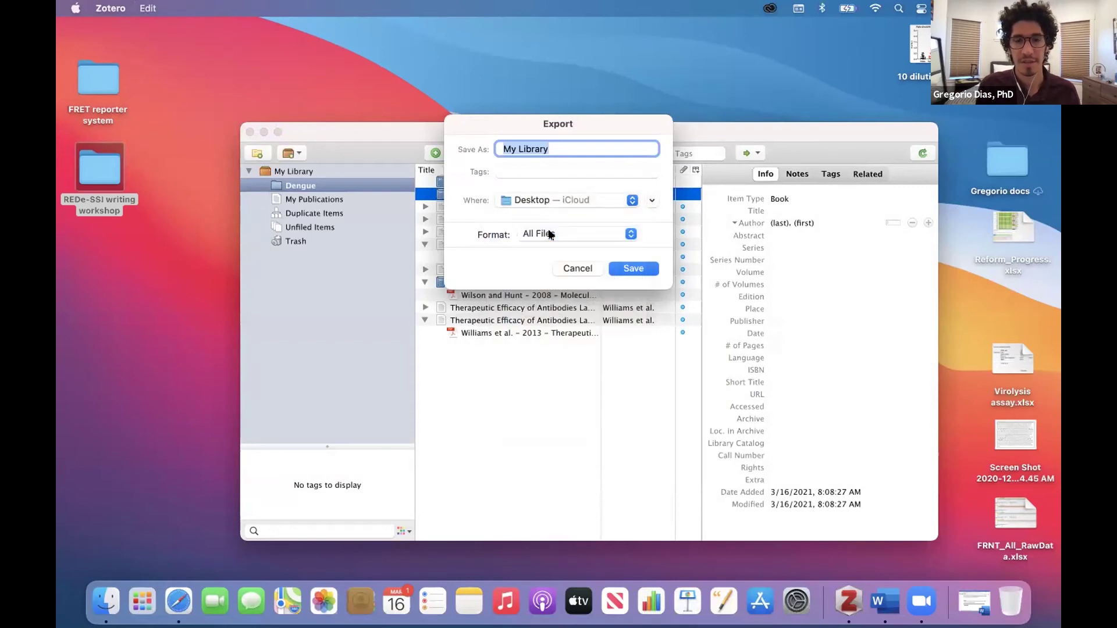
pyautogui.click(518, 149)
pyautogui.write('ZO')
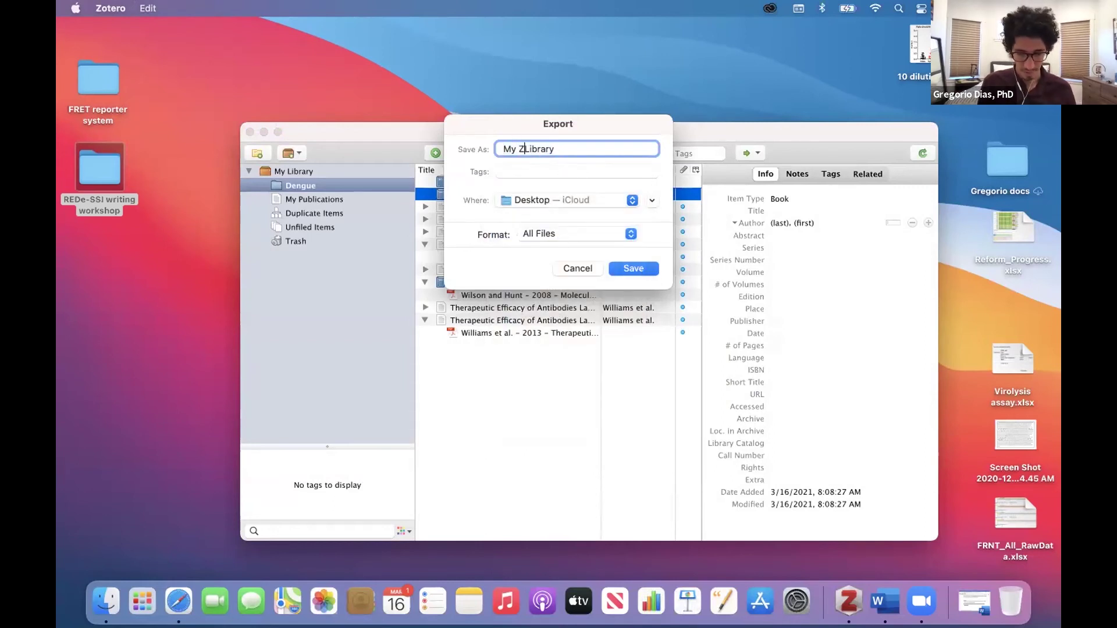
pyautogui.press('BackSpace')
pyautogui.write('otero')
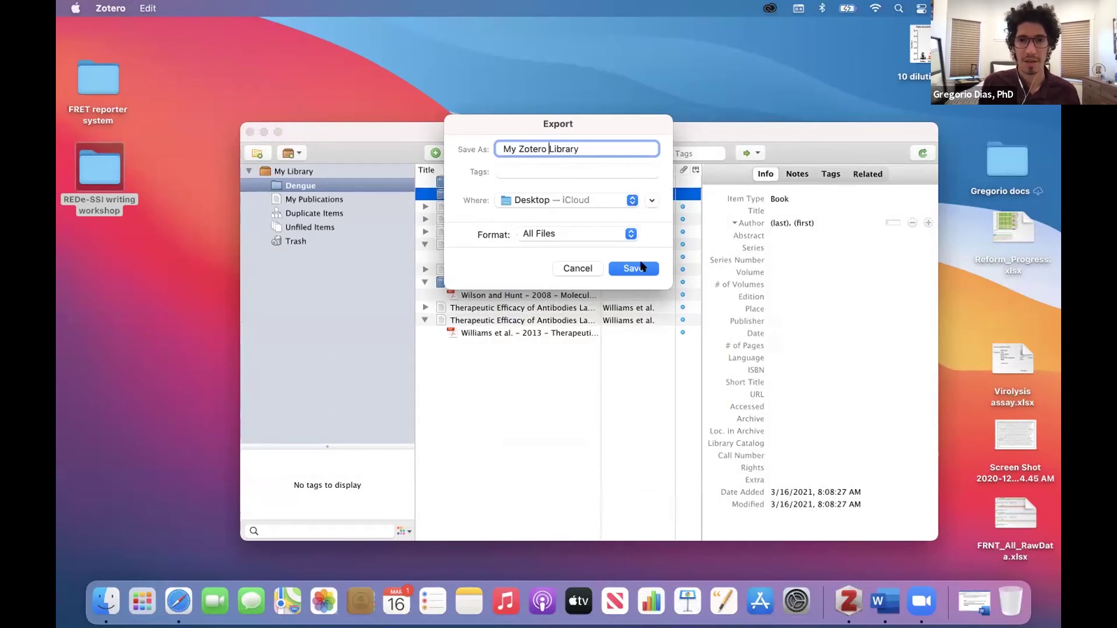
pyautogui.click(634, 268)
# Move the Zotero window out of the way and place the My Zotero Library folder in the open upper area of the desktop.
pyautogui.moveTo(387, 143); pyautogui.dragTo(384, 147)
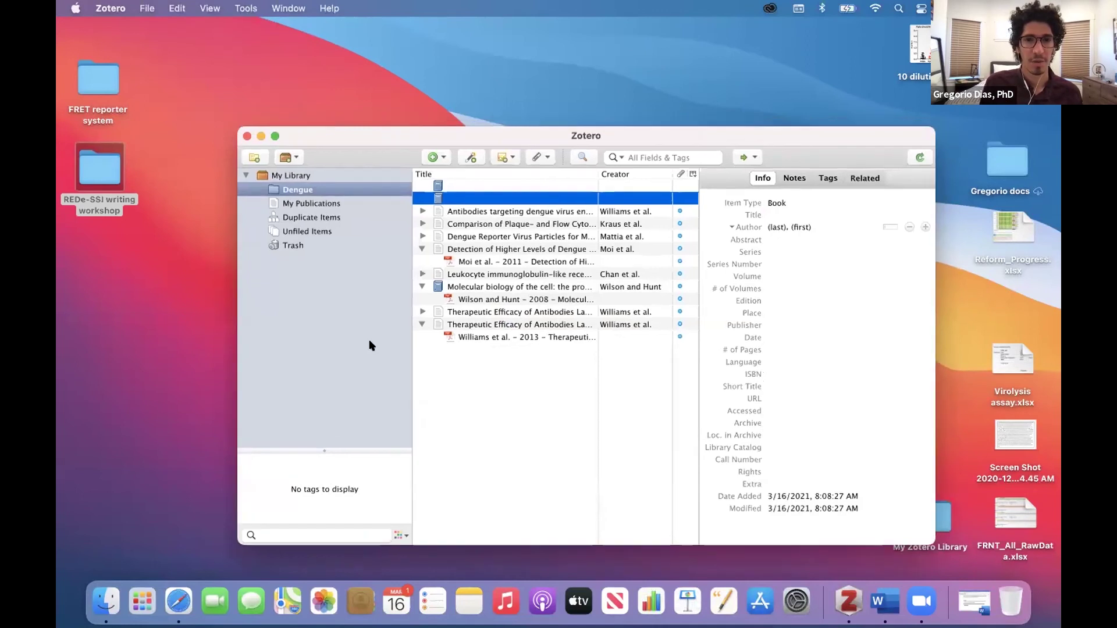
pyautogui.moveTo(369, 341); pyautogui.dragTo(258, 330)
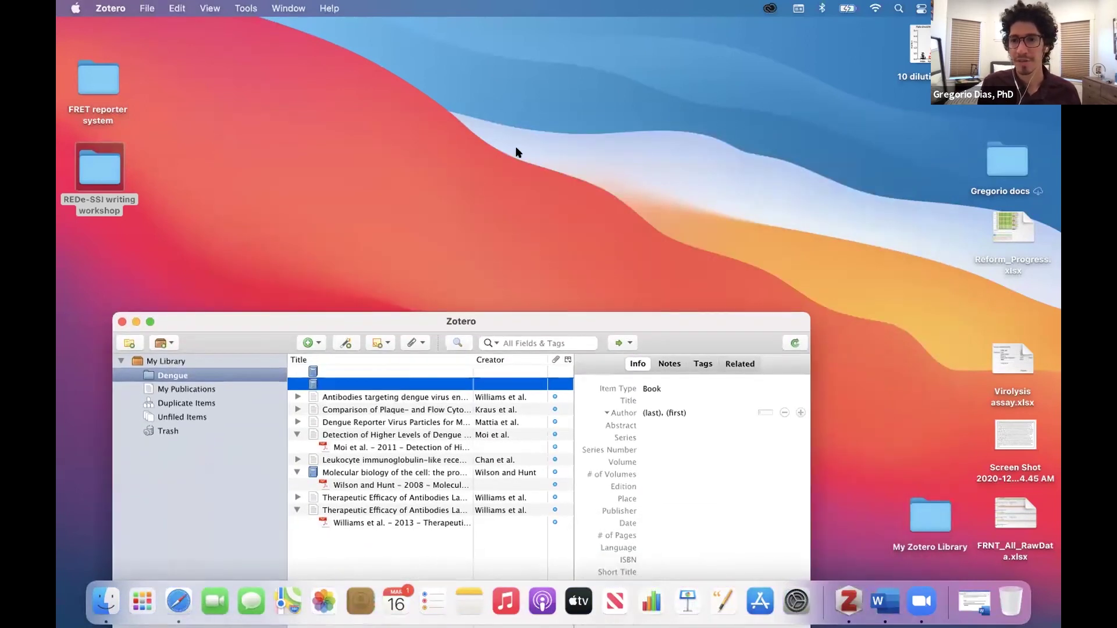
pyautogui.moveTo(931, 508); pyautogui.dragTo(710, 195)
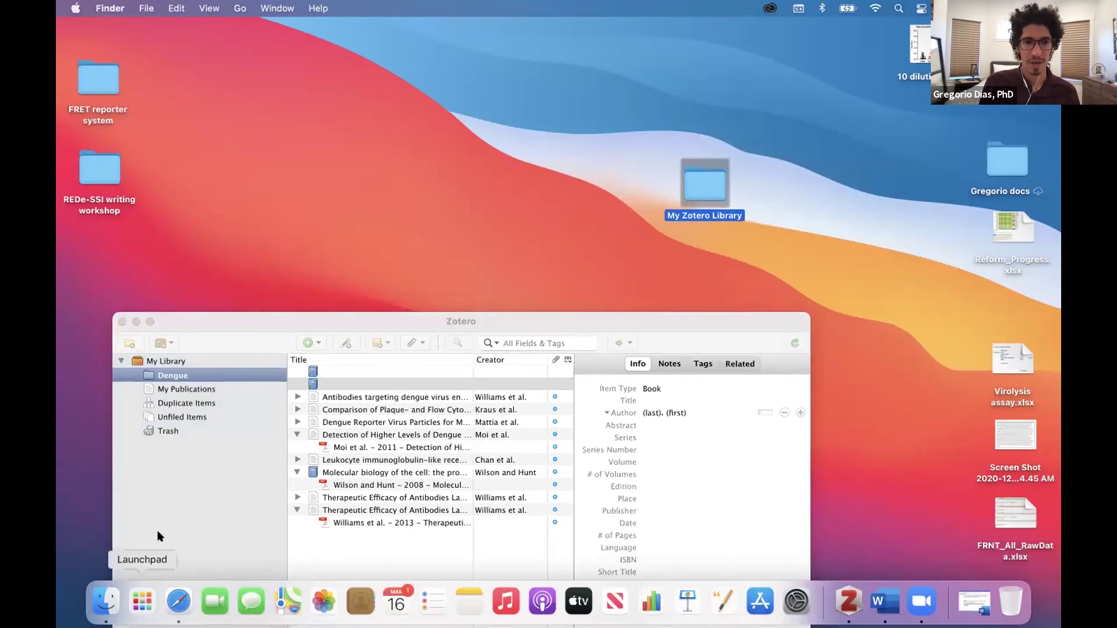
# Import My Zotero Library.rdf from the exported Desktop folder into a new Zotero collection, copying files to the Zotero storage folder.
pyautogui.moveTo(293, 321); pyautogui.dragTo(315, 294)
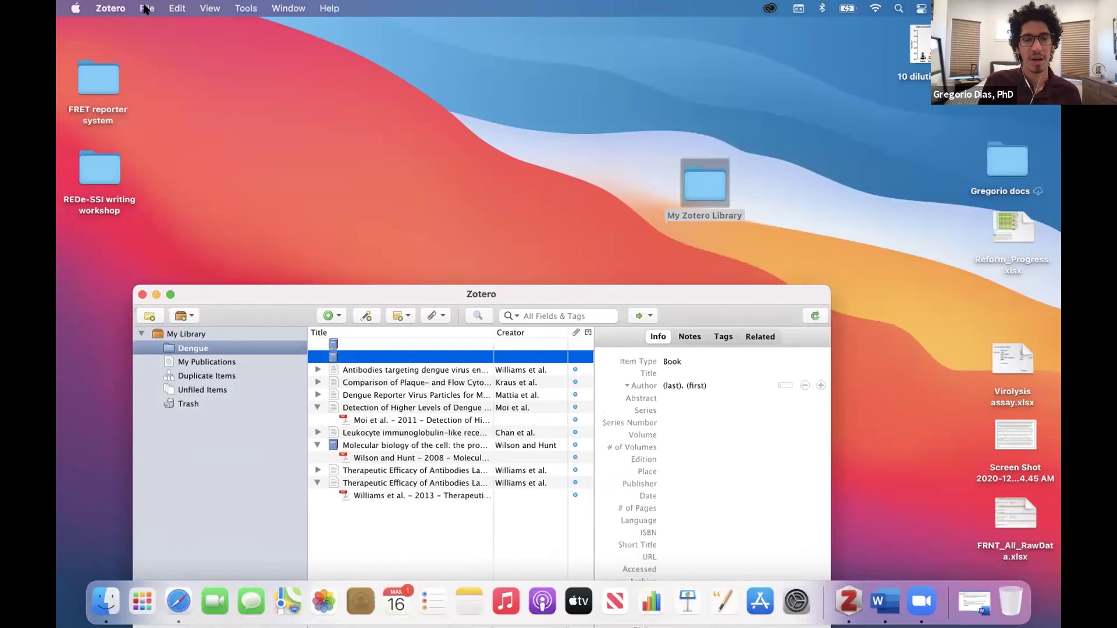
pyautogui.click(145, 8)
pyautogui.click(188, 110)
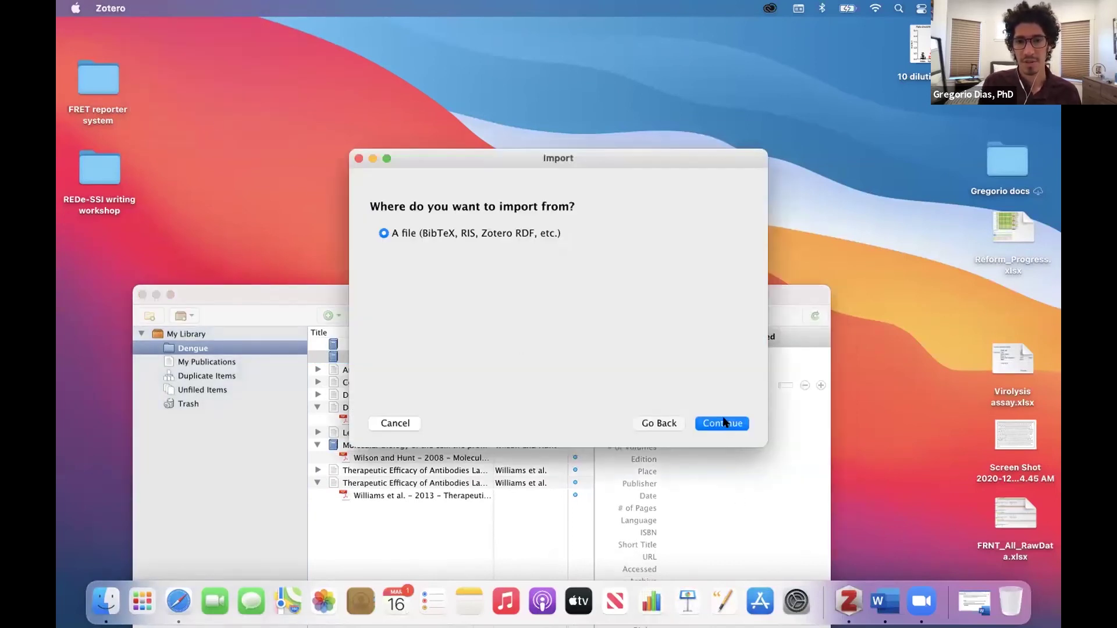
pyautogui.click(723, 423)
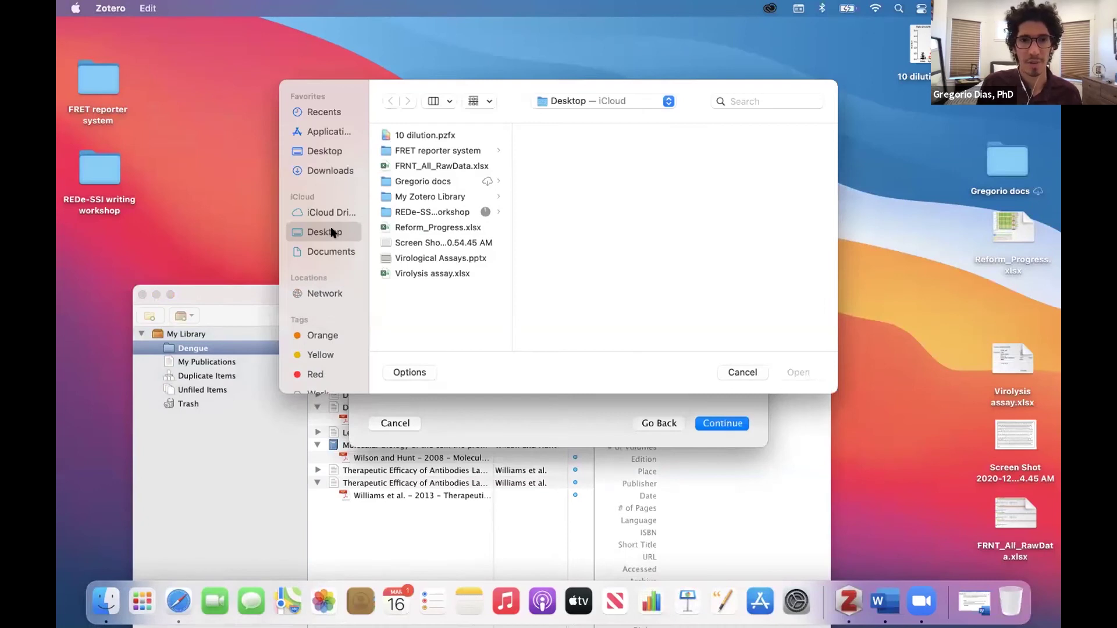
pyautogui.click(428, 198)
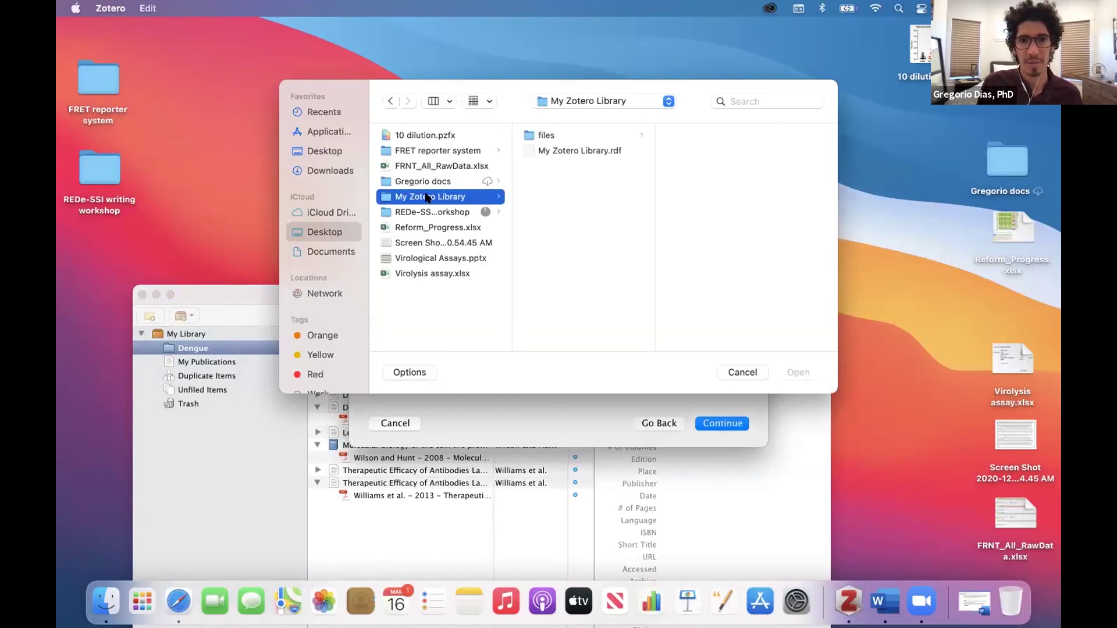
pyautogui.click(580, 151)
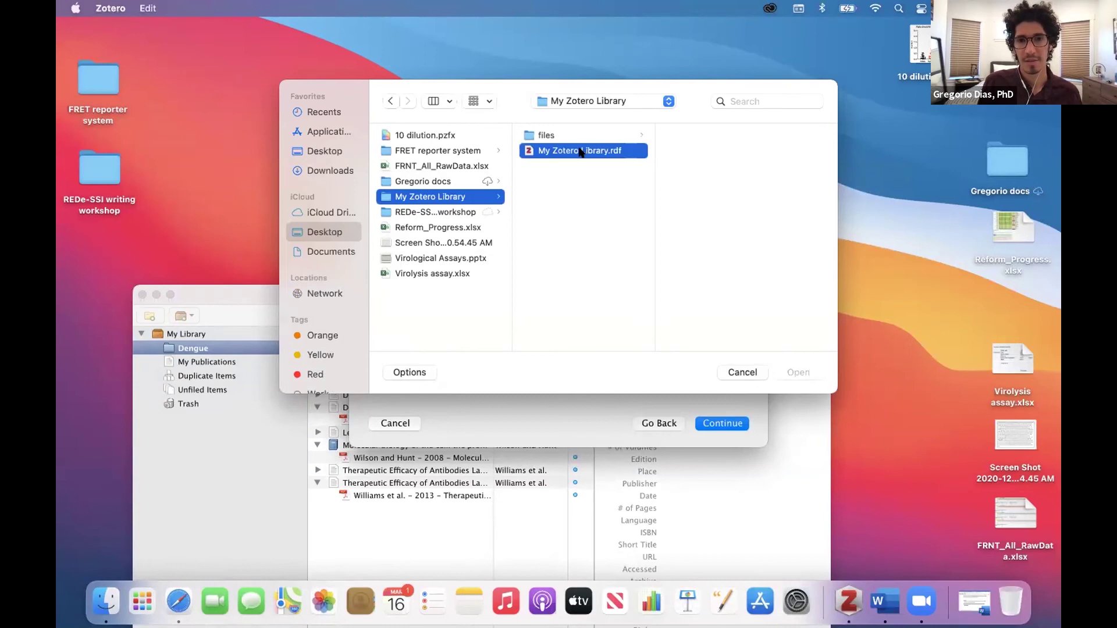
pyautogui.click(798, 373)
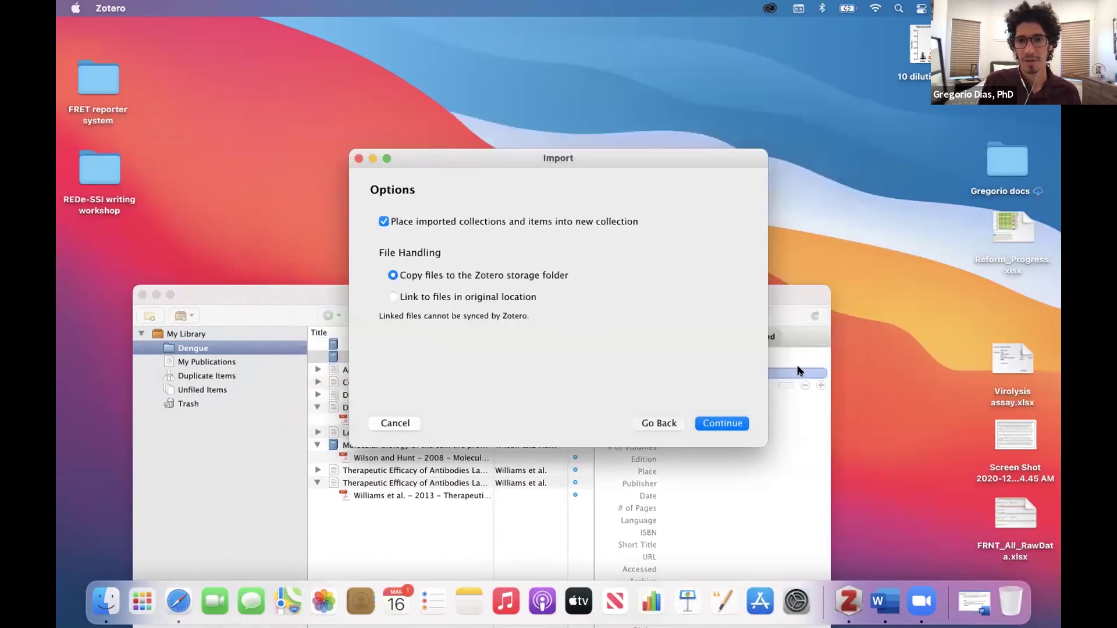
pyautogui.click(718, 423)
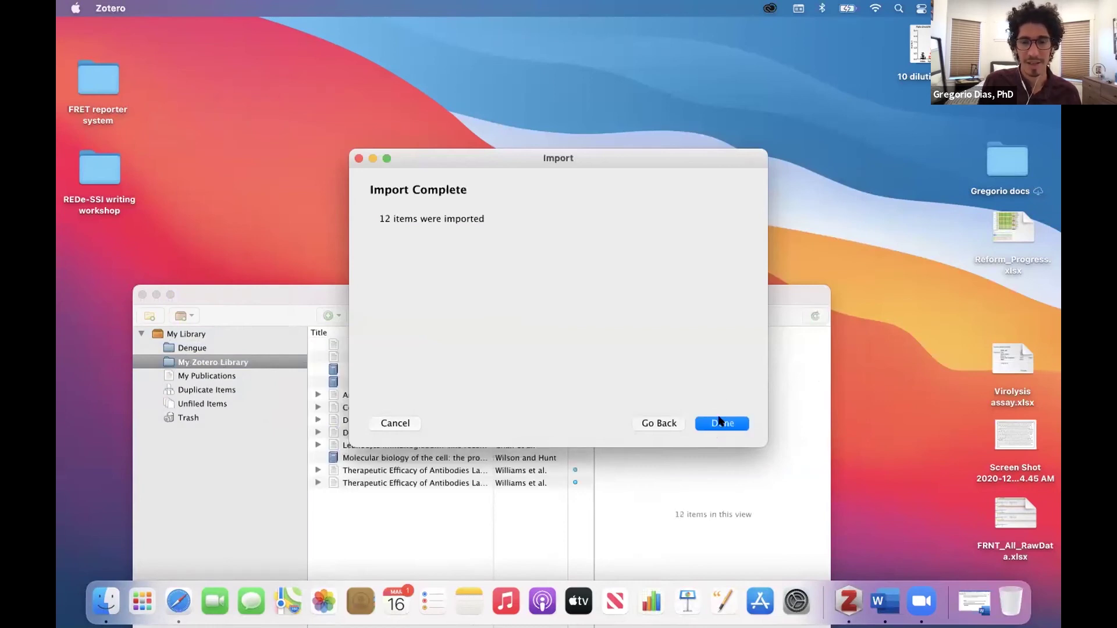
pyautogui.click(720, 422)
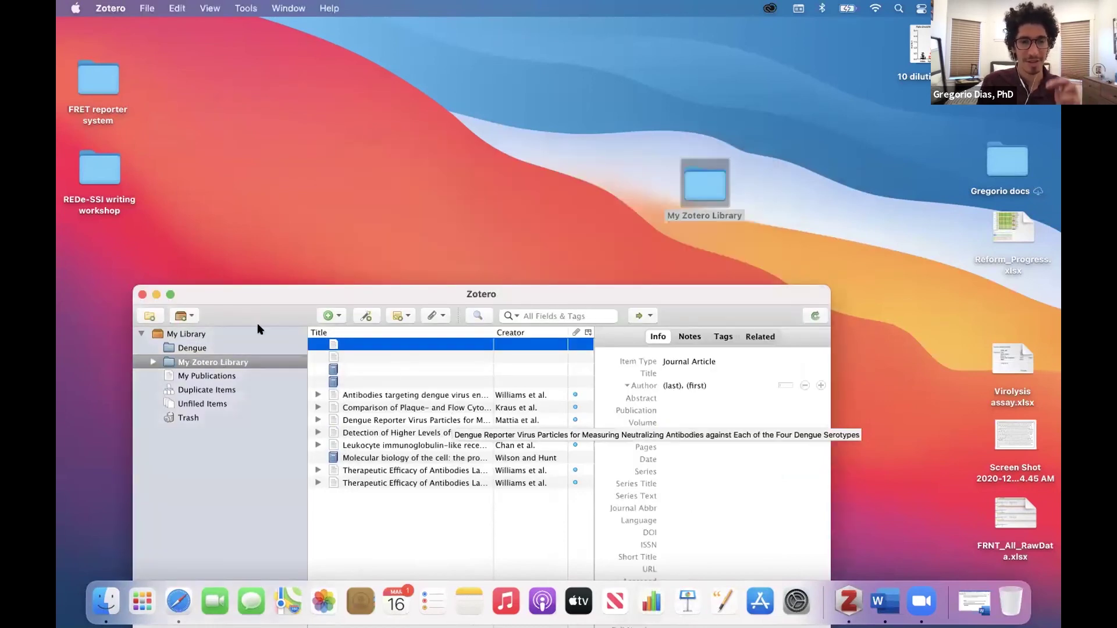
# Return to Zotero and give the second blank journal article volume 82 and the journal abbreviation "J imm.".
pyautogui.doubleClick(250, 296)
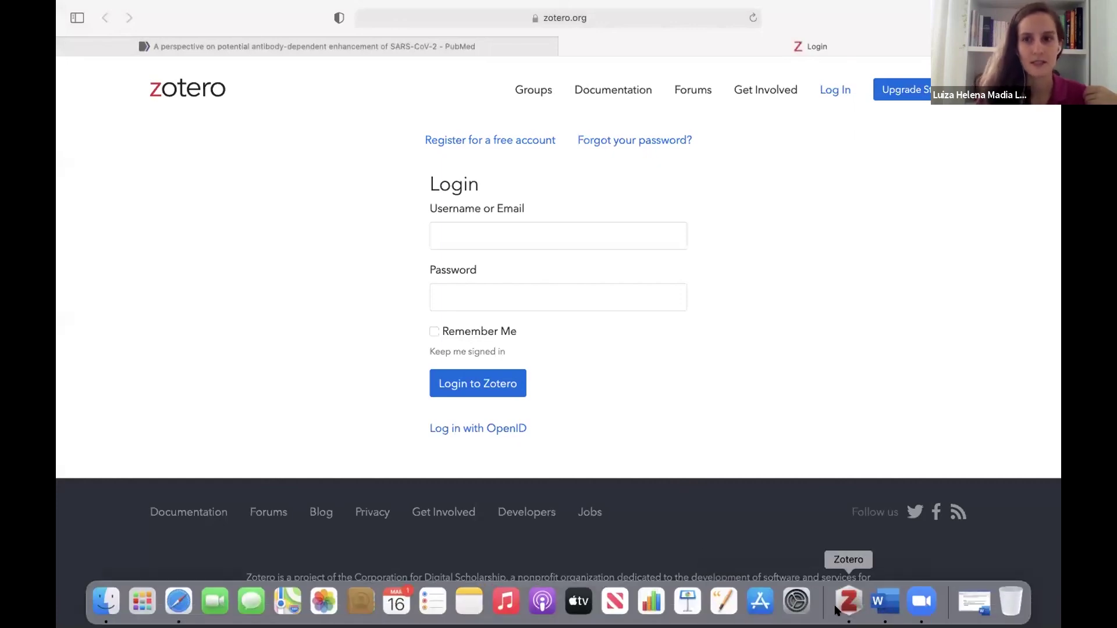
pyautogui.click(838, 612)
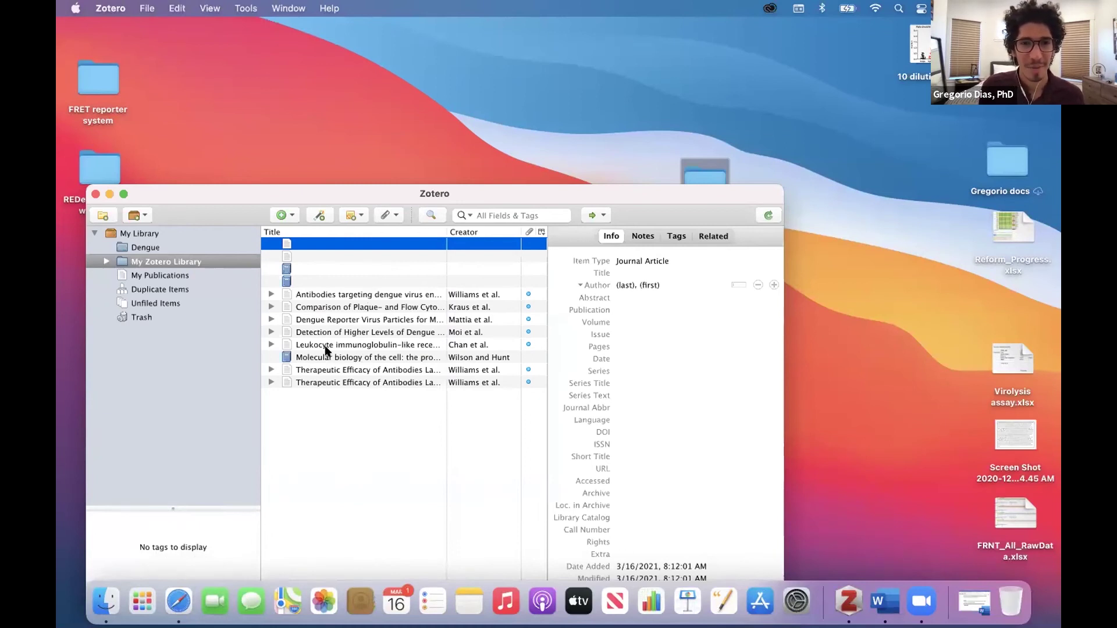
pyautogui.click(287, 256)
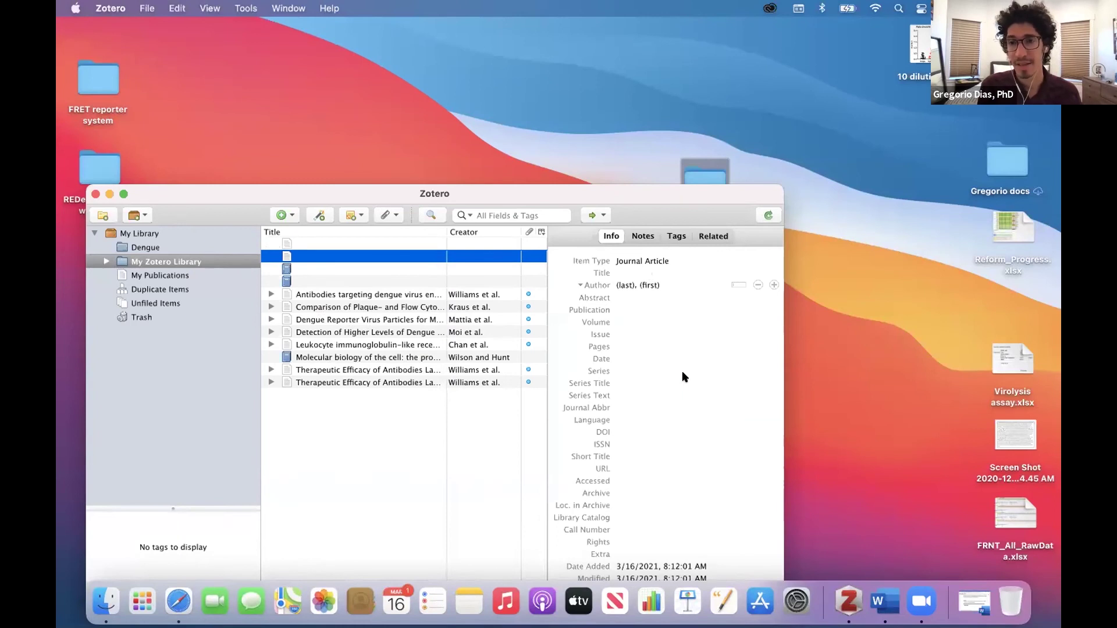
pyautogui.click(654, 262)
pyautogui.click(654, 261)
pyautogui.click(642, 322)
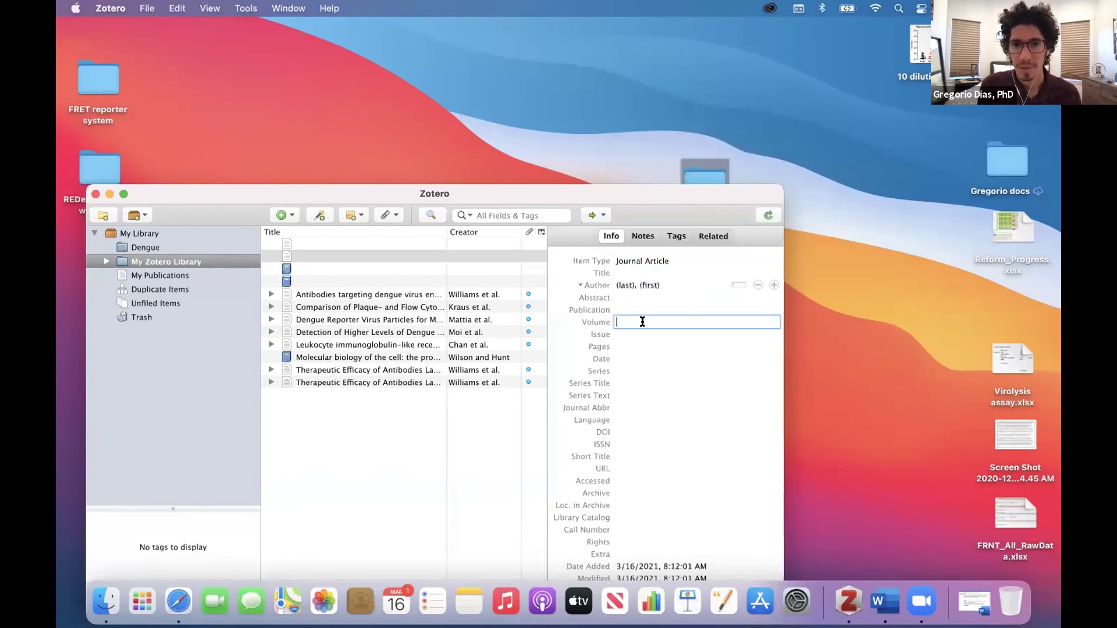
pyautogui.write('82')
pyautogui.click(660, 405)
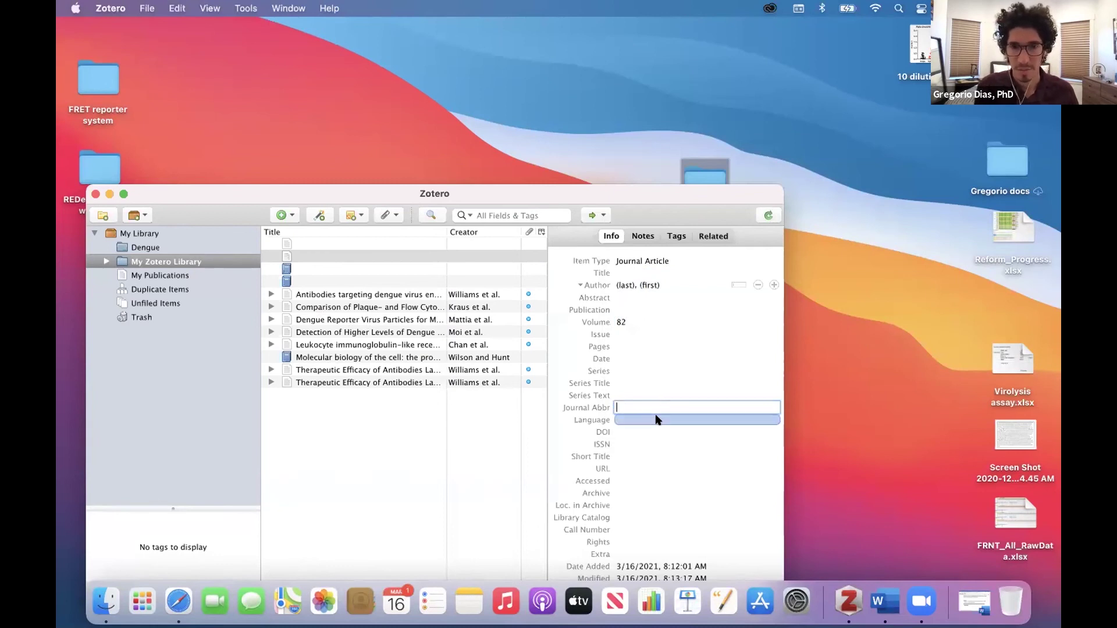
pyautogui.write('J')
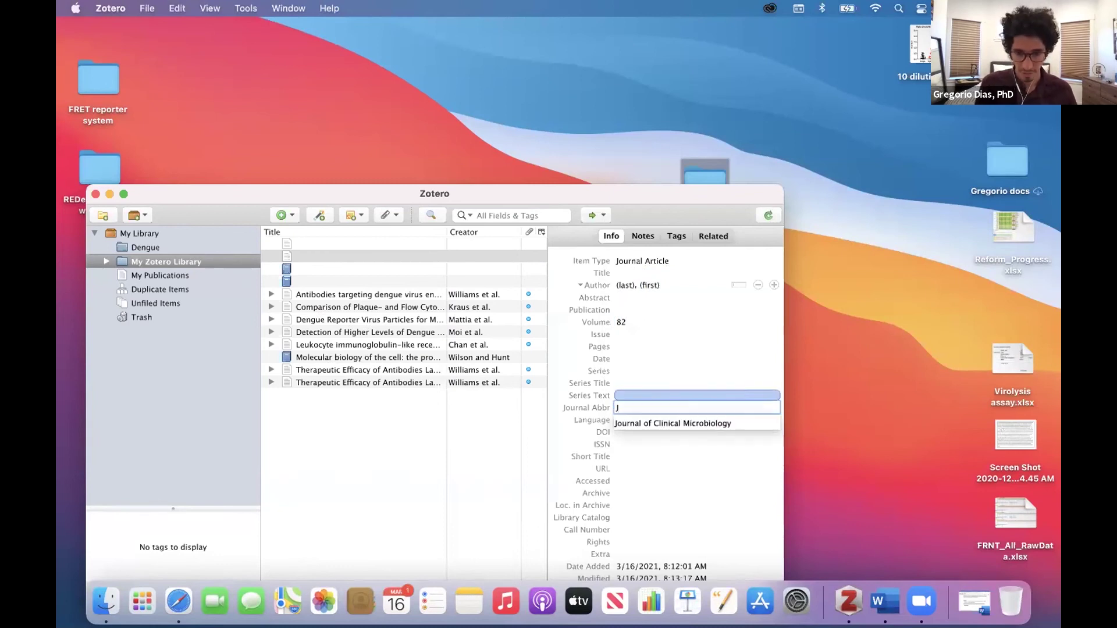
pyautogui.click(720, 477)
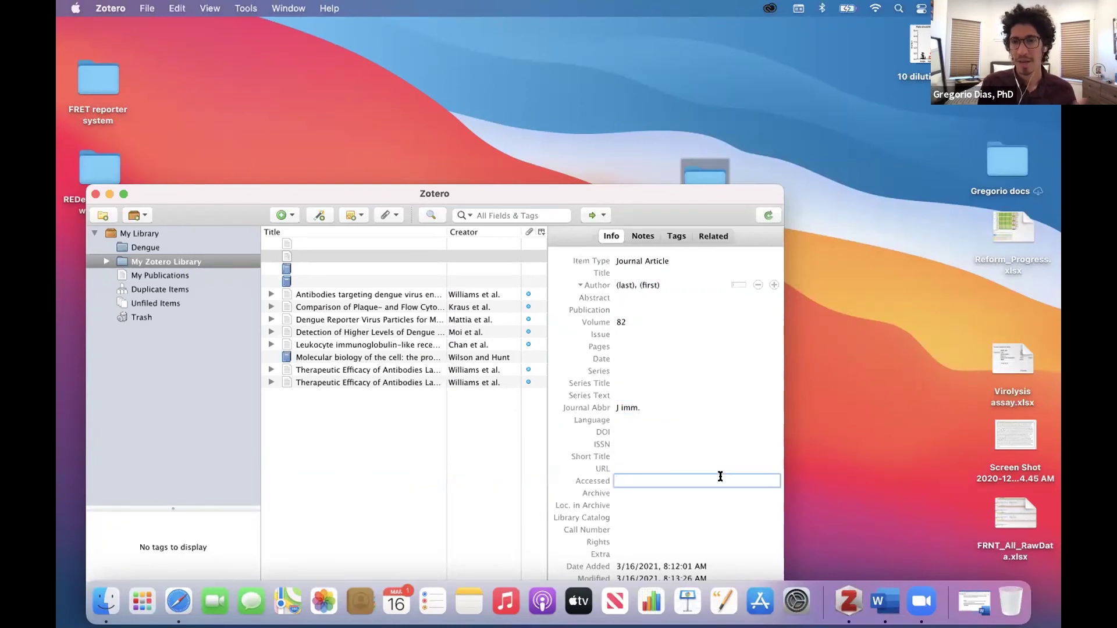
# Change the title of the "Antibodies targeting dengue virus envelope domain III" article to "Antibodies correct".
pyautogui.click(335, 299)
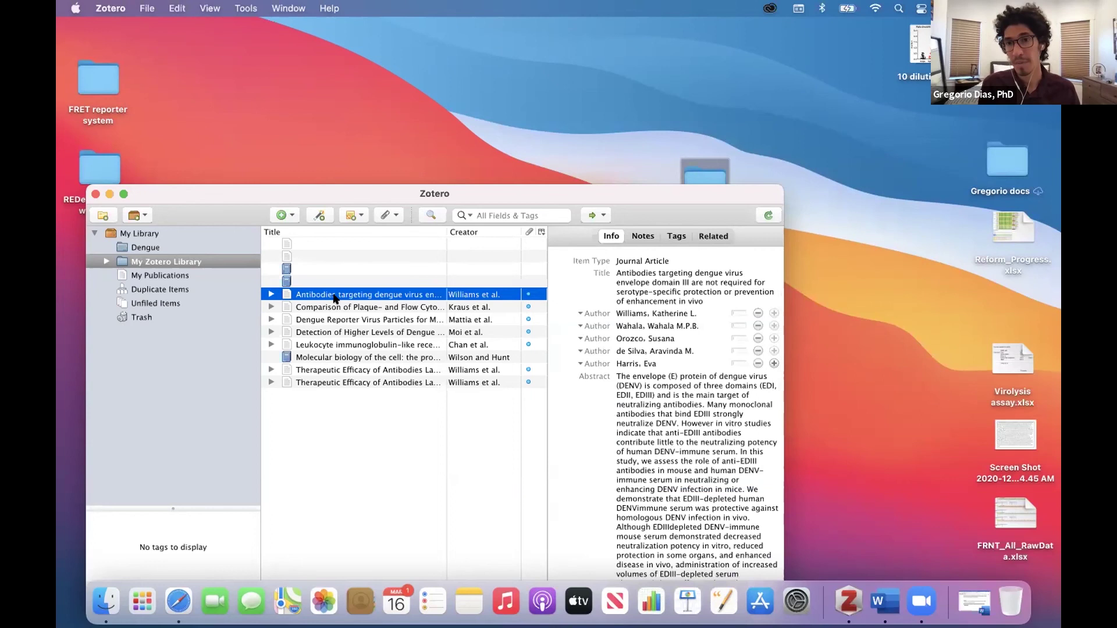
pyautogui.click(656, 391)
pyautogui.click(687, 290)
pyautogui.doubleClick(687, 289)
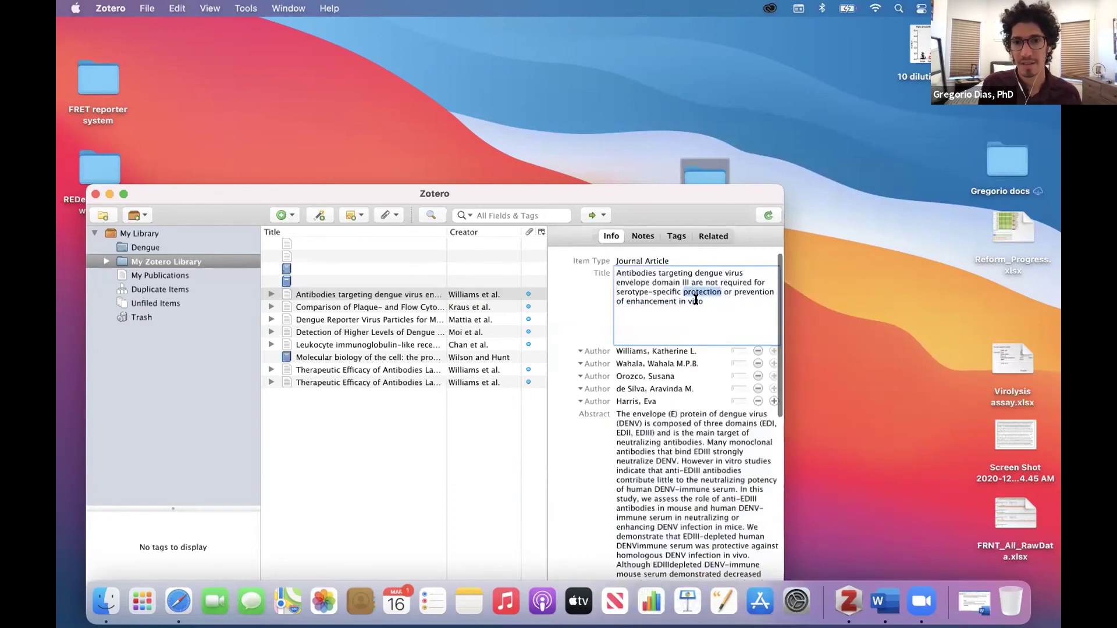
pyautogui.press('super+a')
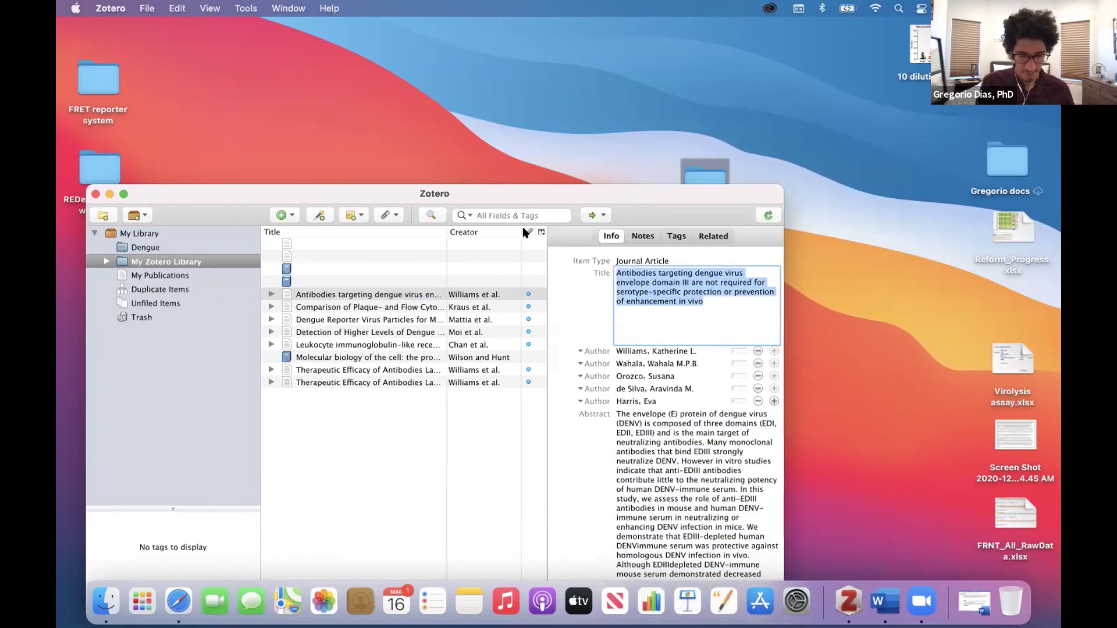
pyautogui.write('Antibodies')
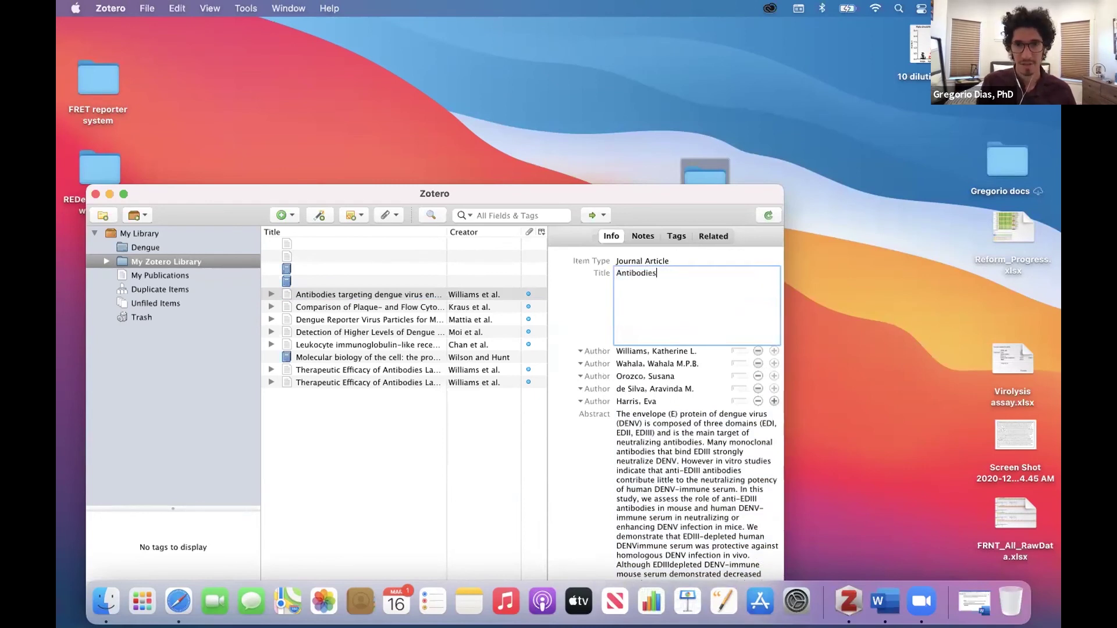
pyautogui.write(' correct')
pyautogui.press('Return')
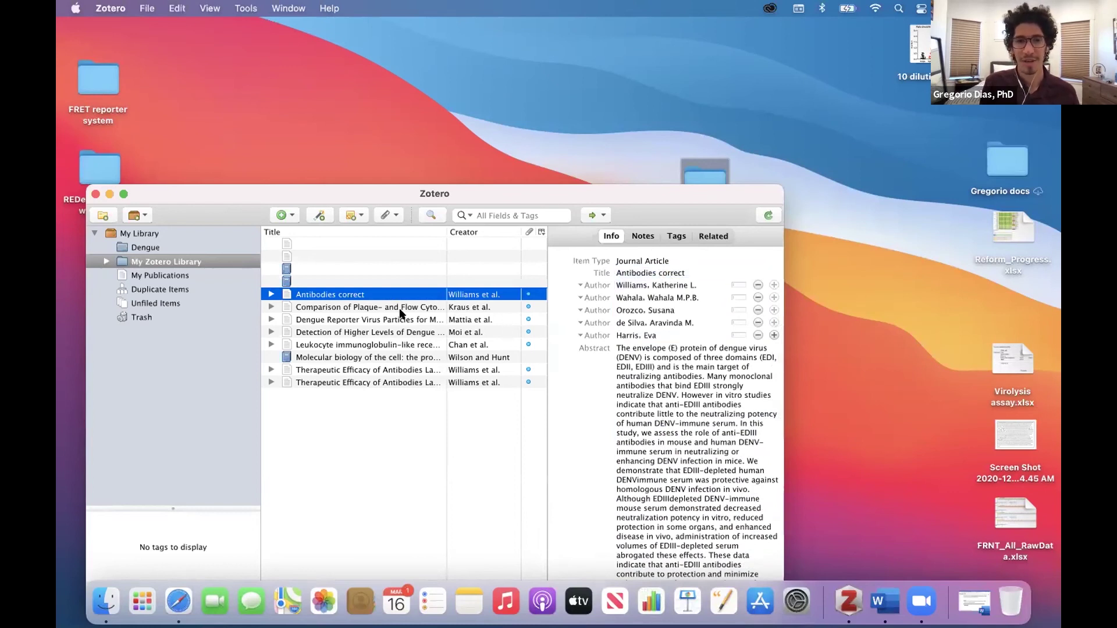
# Move the "Antibodies correct" article from My Zotero Library to the trash and confirm its removal.
pyautogui.rightClick(334, 295)
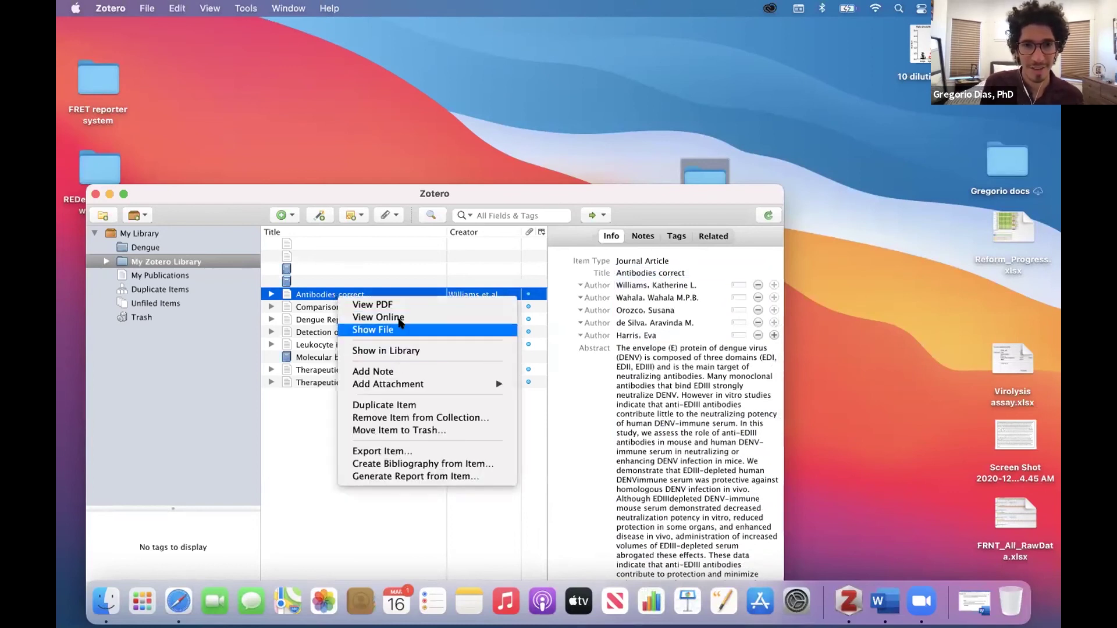
pyautogui.click(409, 431)
pyautogui.press('Return')
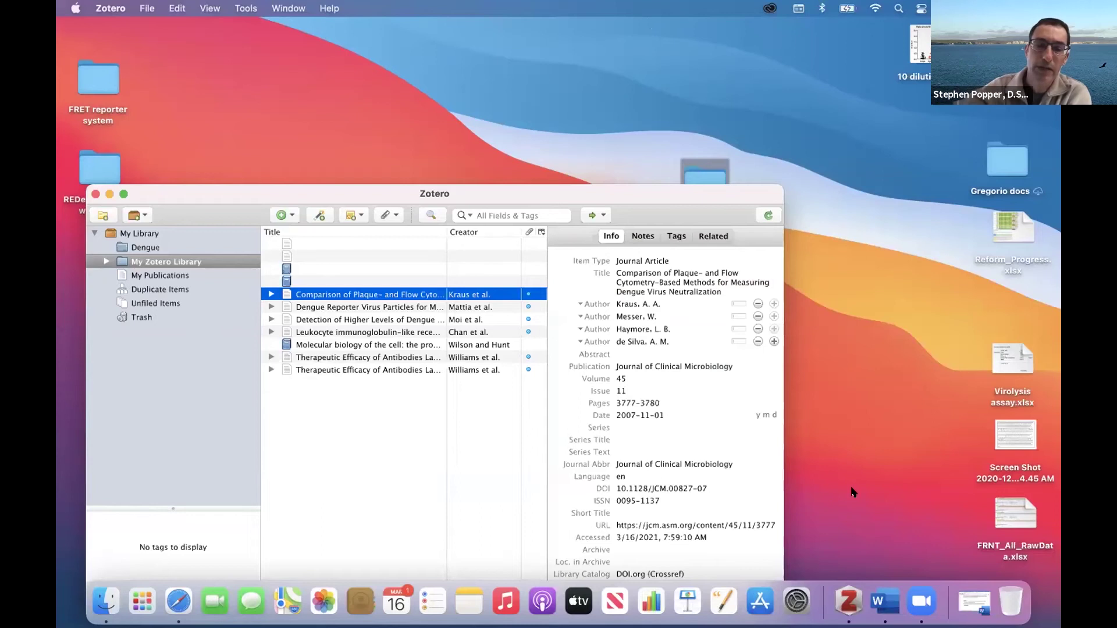
# Add a blank note to the "Comparison of Plaque- and Flow Cytometry-Based Methods" article and start editing it.
pyautogui.press('super+m')
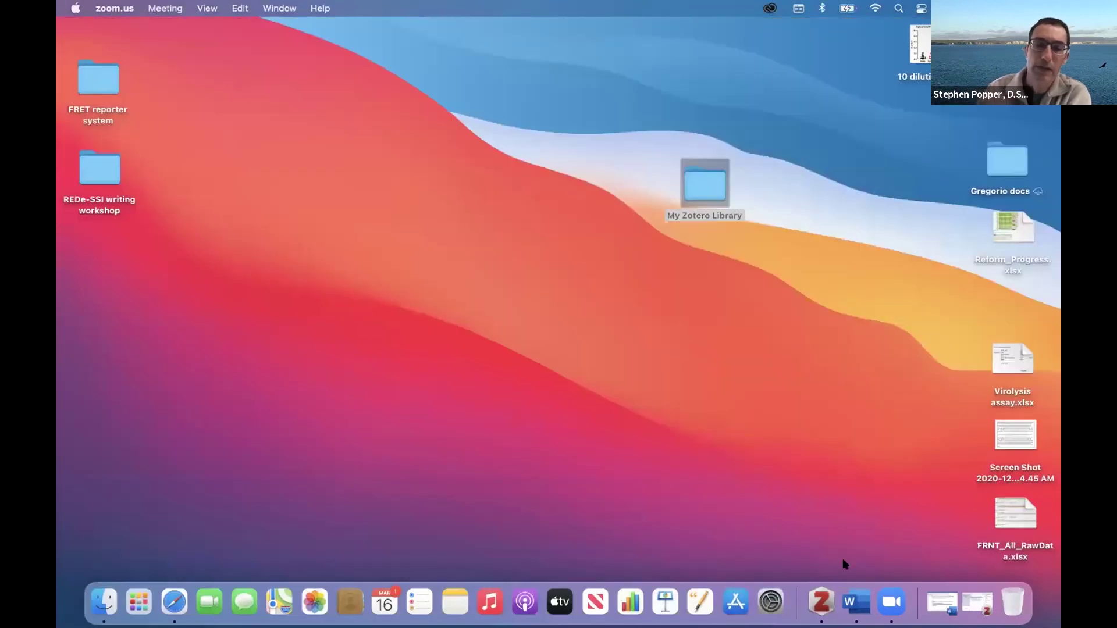
pyautogui.click(848, 601)
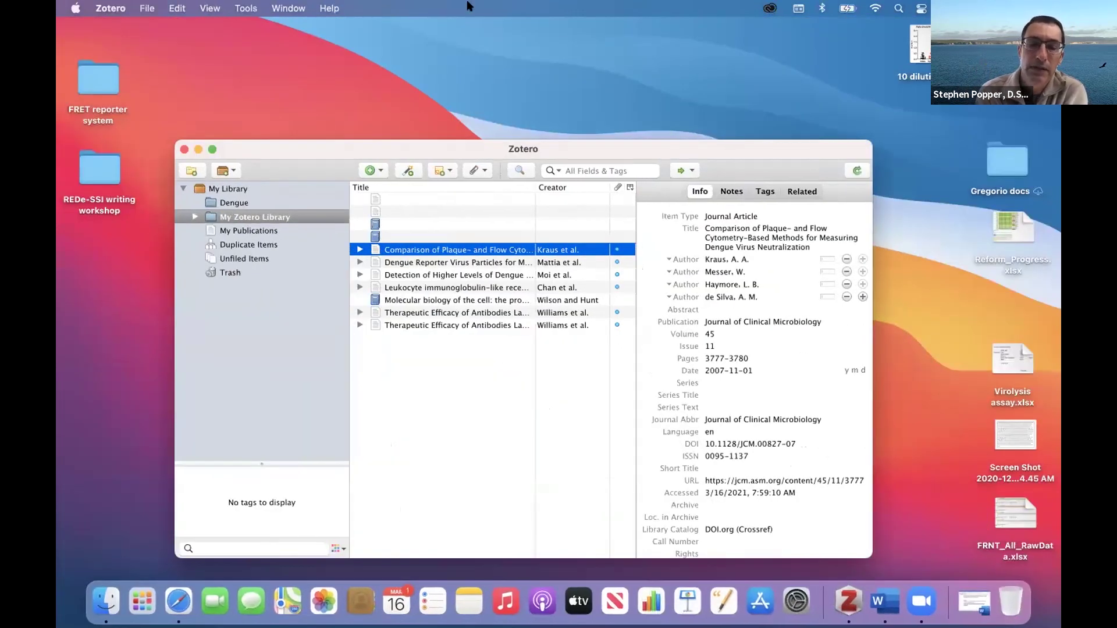
pyautogui.rightClick(433, 251)
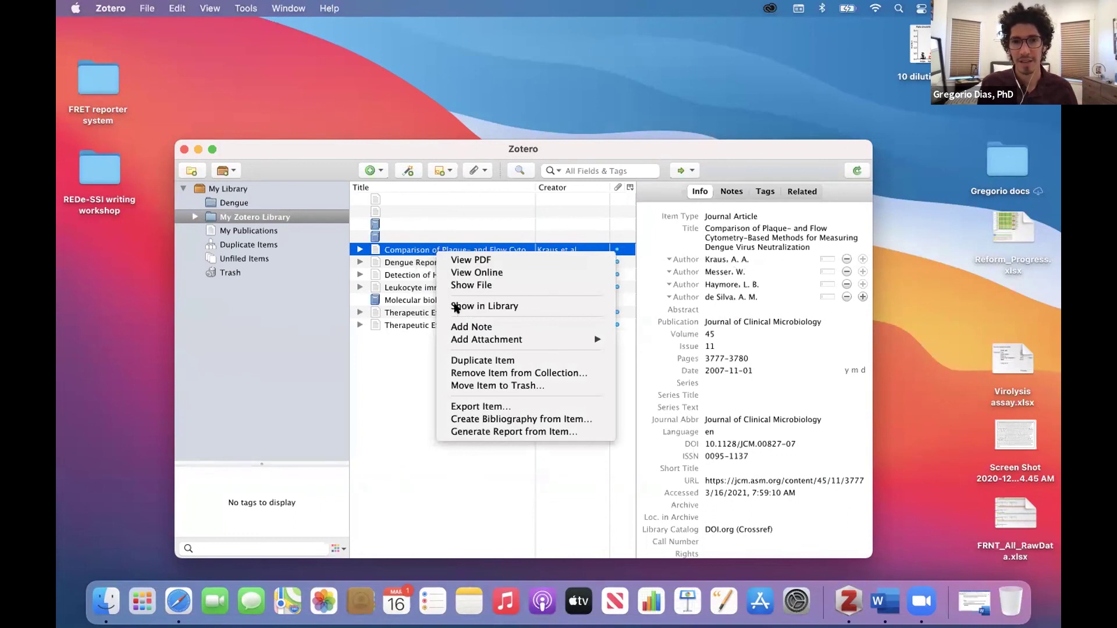
pyautogui.click(473, 326)
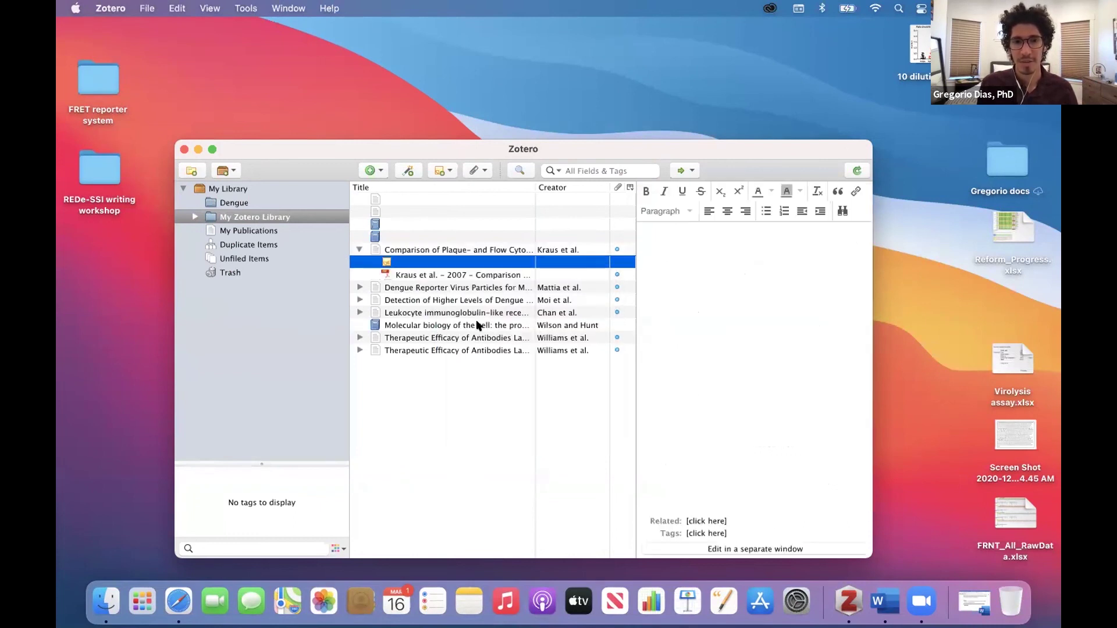
pyautogui.moveTo(601, 145); pyautogui.dragTo(487, 120)
pyautogui.click(575, 239)
pyautogui.write('hauhauhsn')
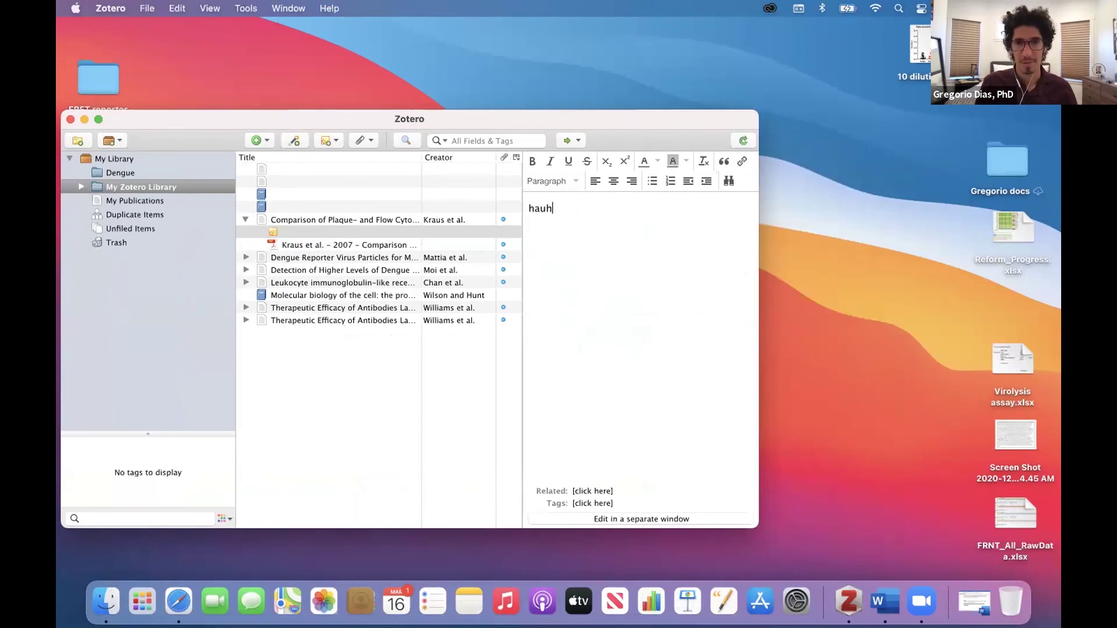
pyautogui.press('BackSpace')
pyautogui.press('BackSpace')
pyautogui.press('BackSpace')
pyautogui.press('BackSpace')
pyautogui.press('BackSpace')
pyautogui.press('BackSpace')
pyautogui.press('BackSpace')
pyautogui.press('BackSpace')
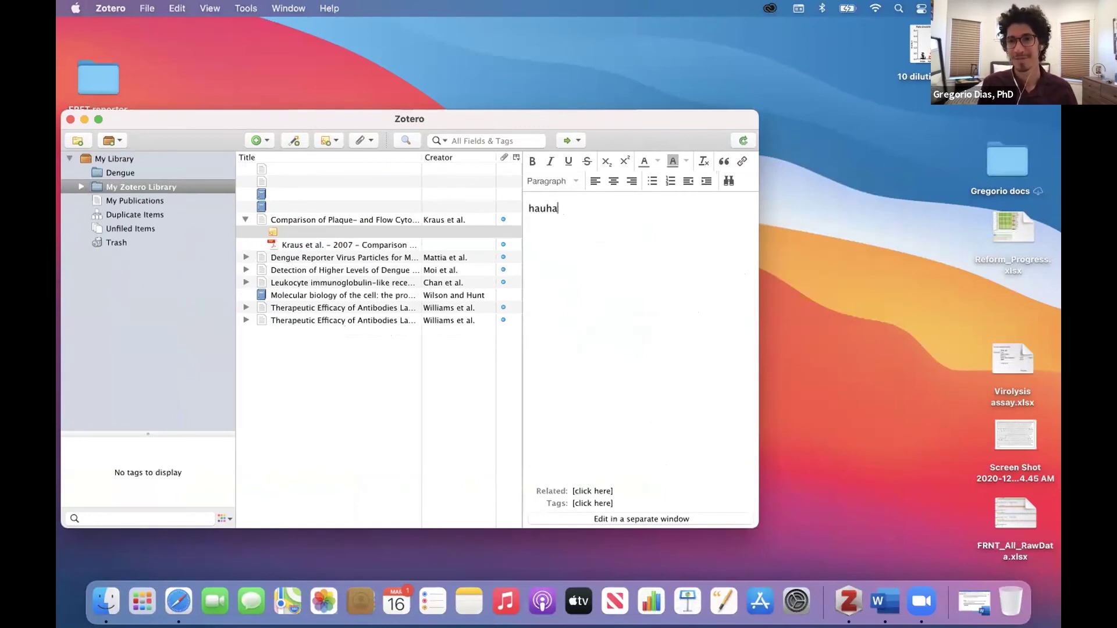
# Write "antibodies etc." in the new note of the Comparison of Plaque article.
pyautogui.write('antibodies etc.')
pyautogui.press('Return')
pyautogui.click(368, 381)
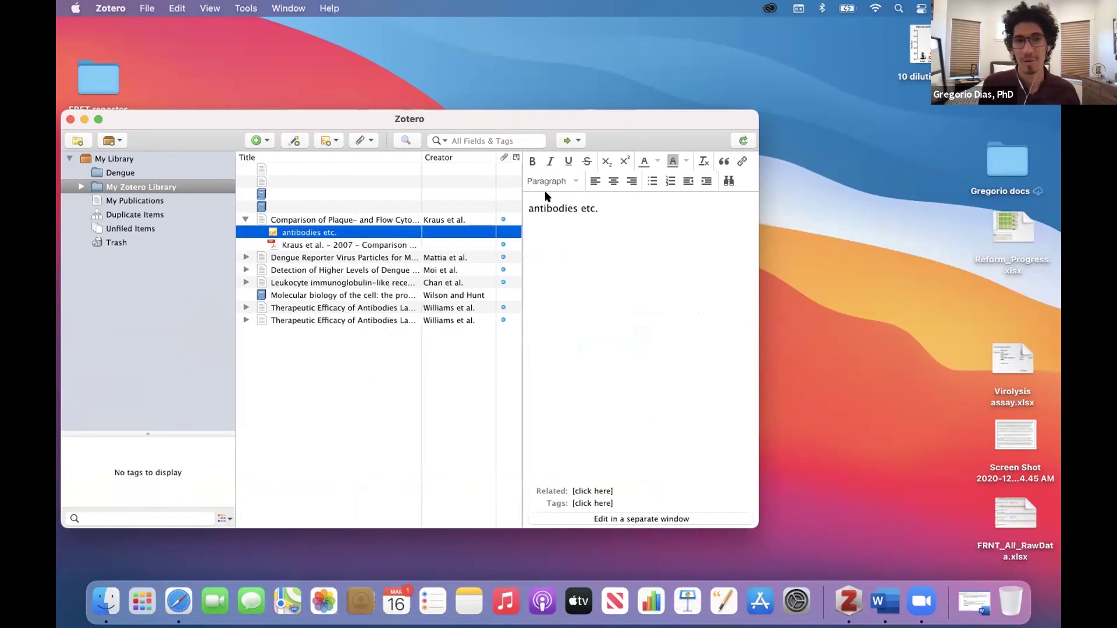
# Close and reopen the Zotero library window, and display the "antibodies etc." note stored under the Comparison of Plaque article.
pyautogui.click(70, 120)
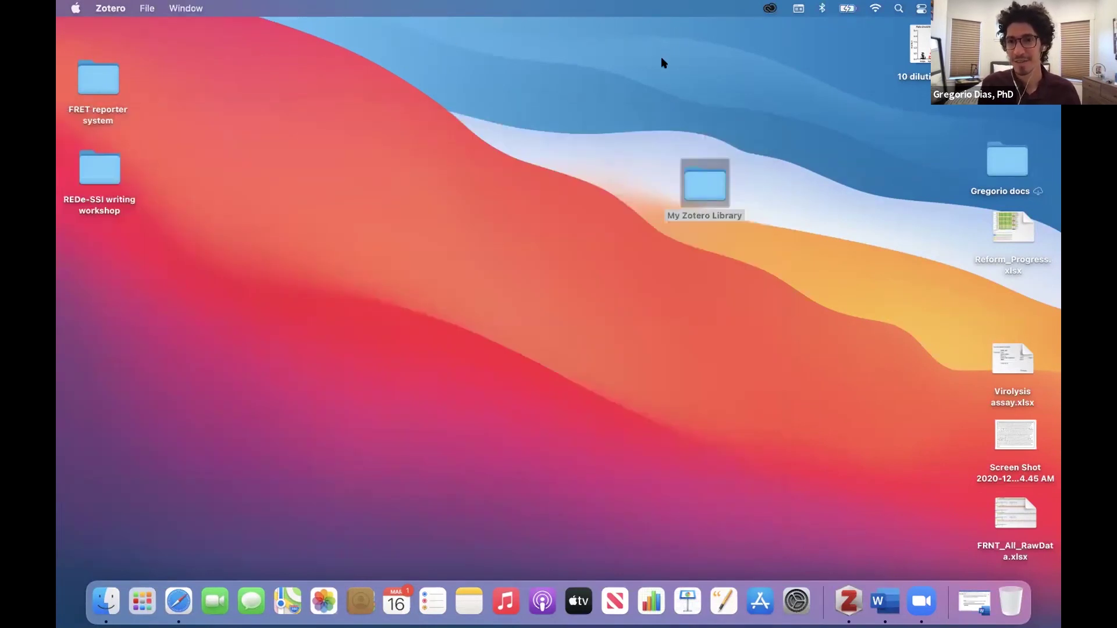
pyautogui.click(848, 602)
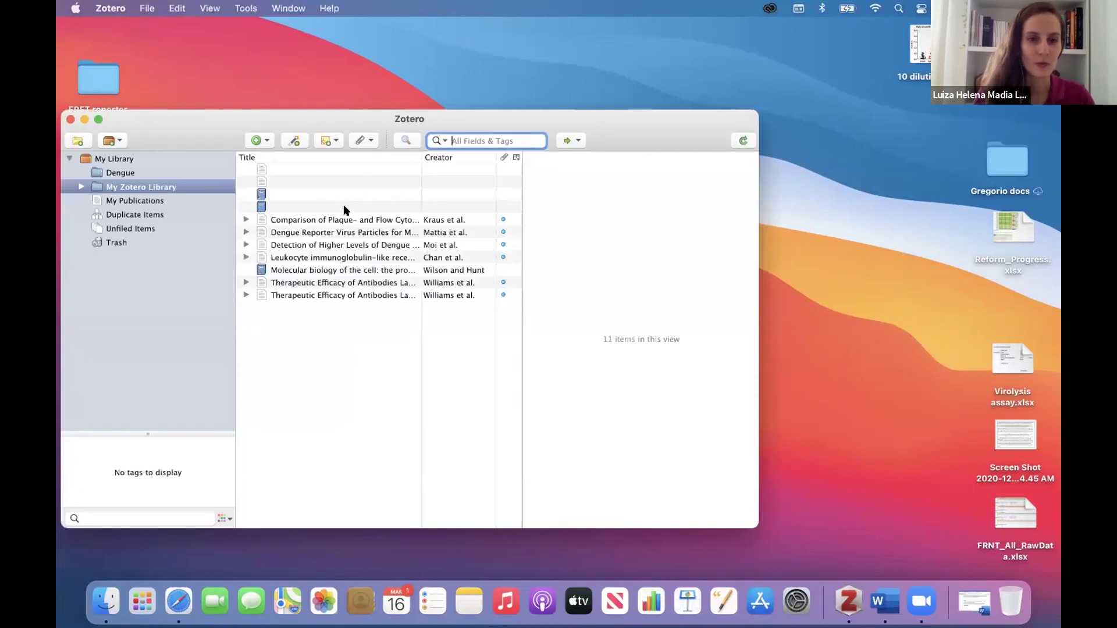
pyautogui.click(323, 220)
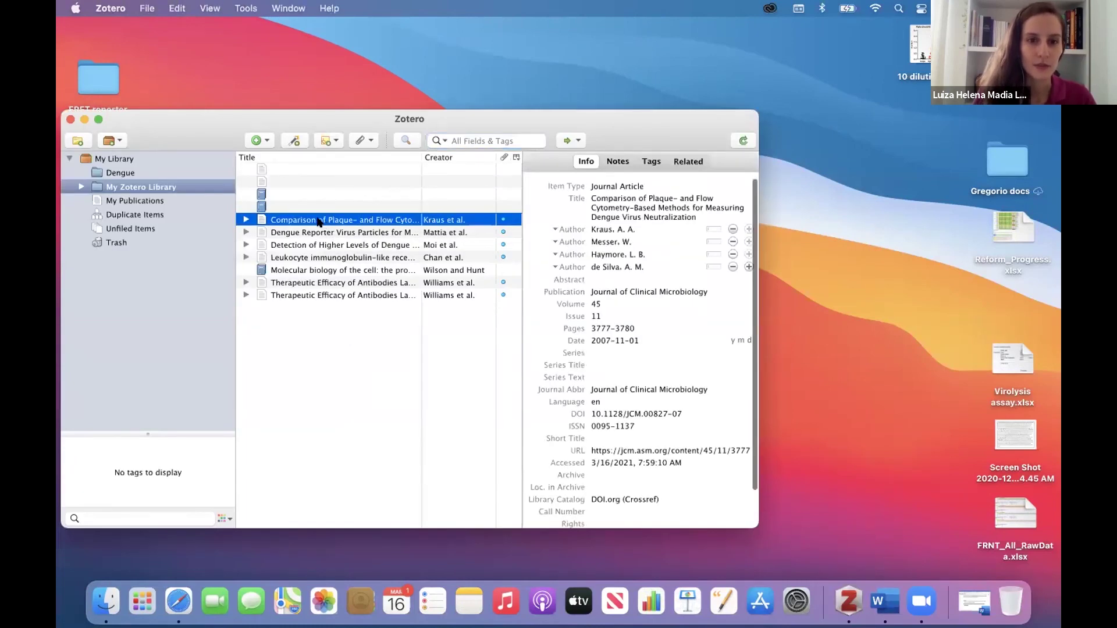
pyautogui.click(246, 220)
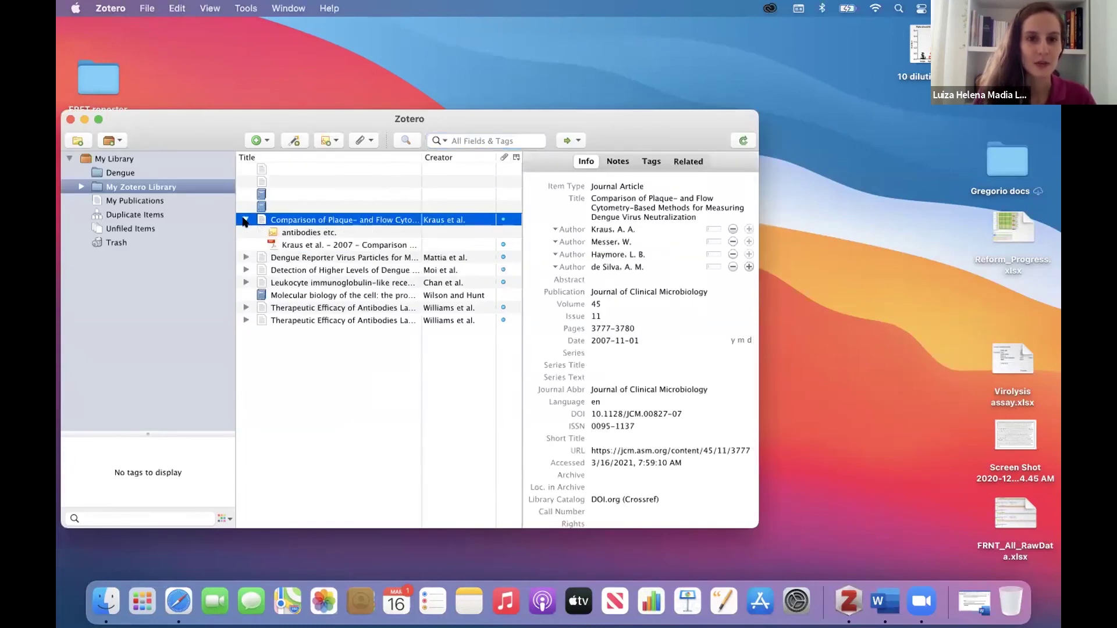
pyautogui.click(317, 233)
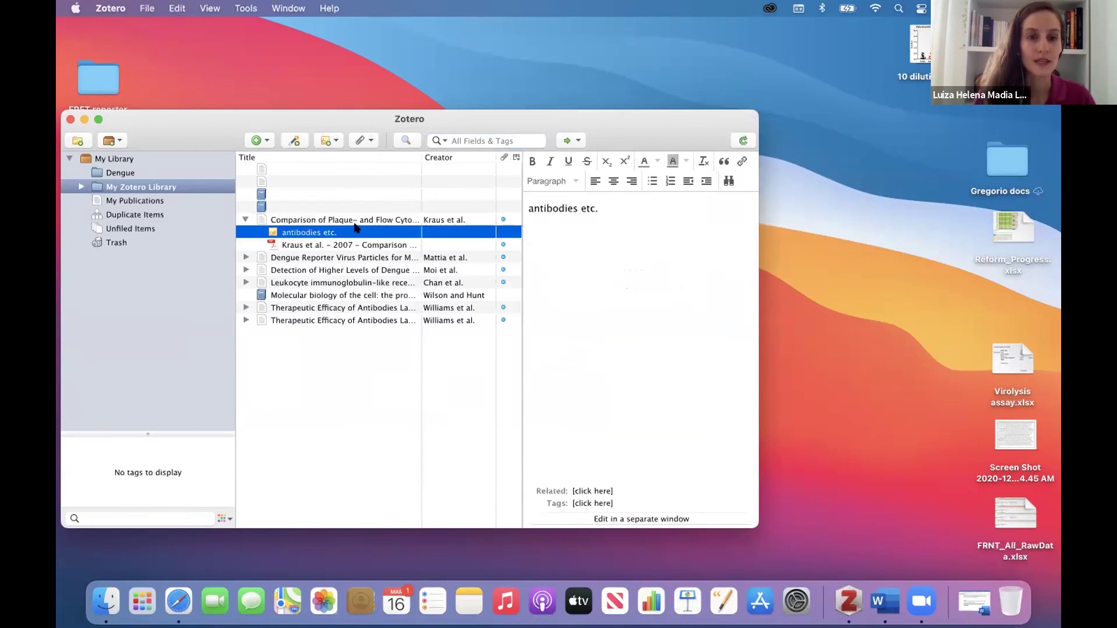
# Extend the note's first line with "(Fig.1)" and add a second line reading "Page 37 - methods I want to use.".
pyautogui.click(622, 213)
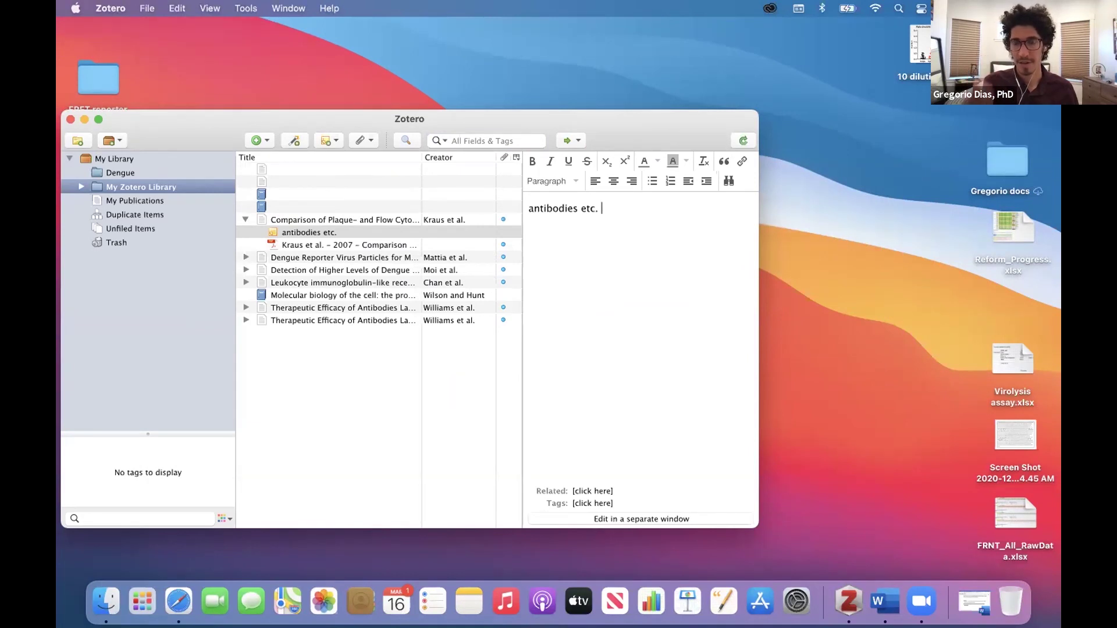
pyautogui.write('(F')
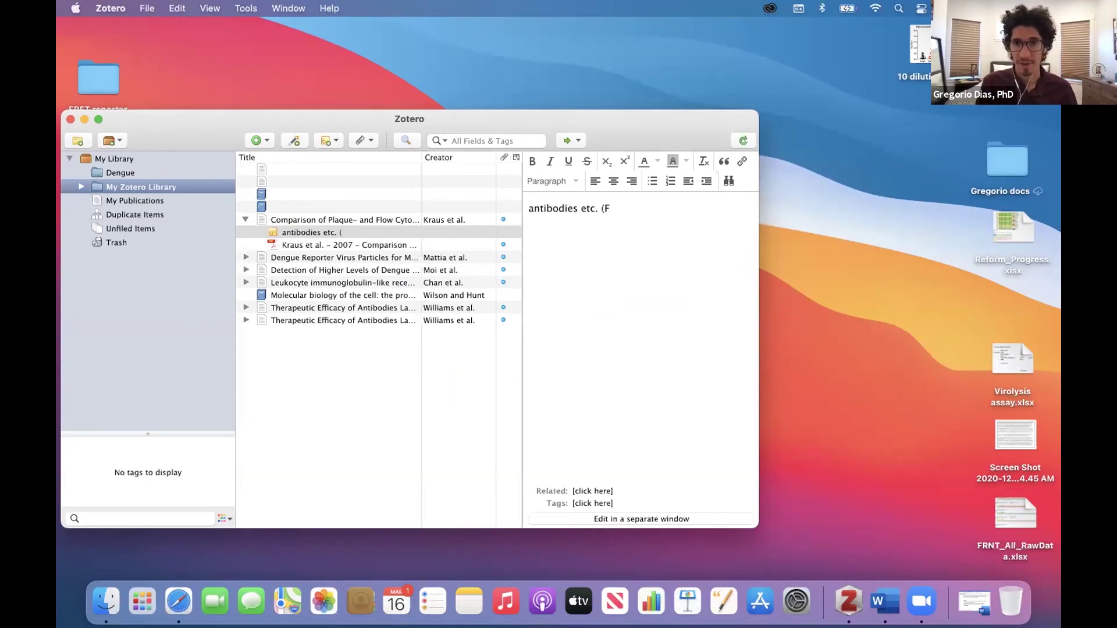
pyautogui.write('ig.1')
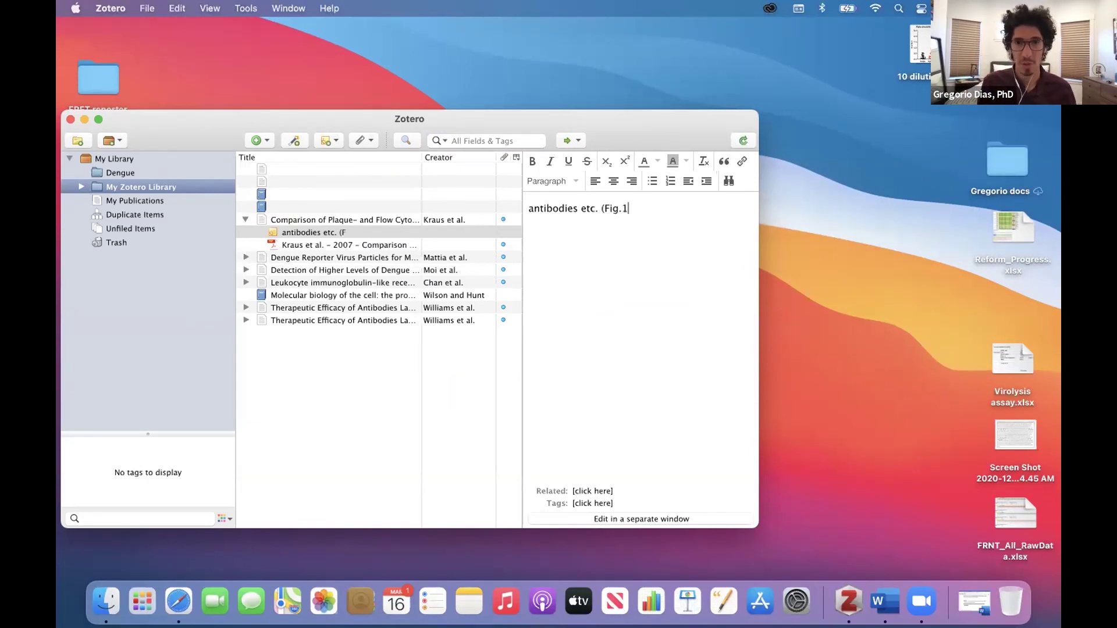
pyautogui.write(') ')
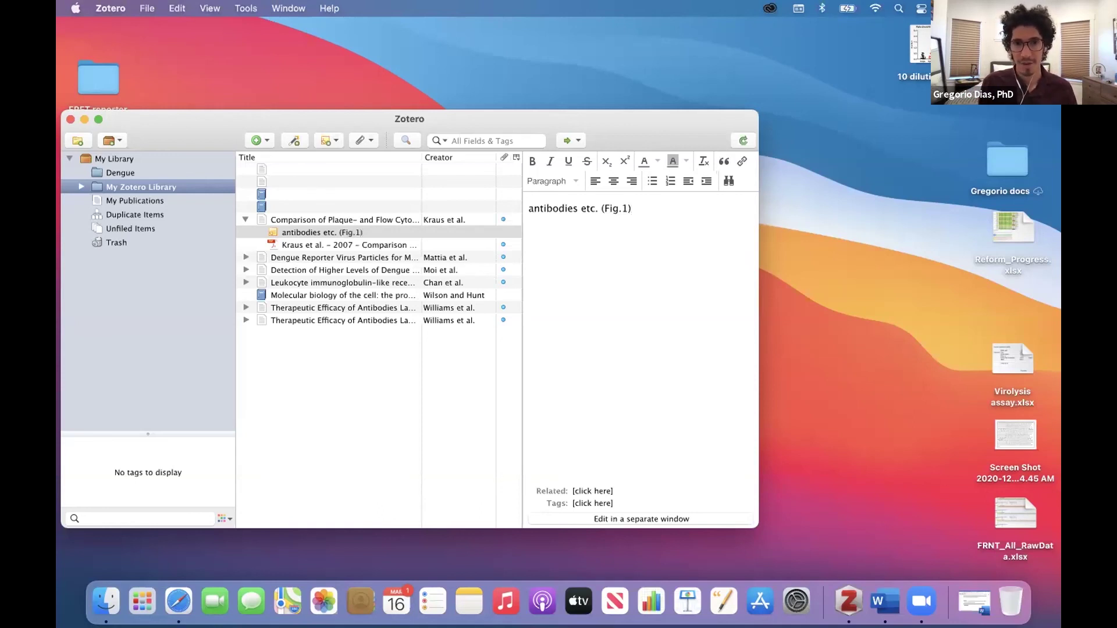
pyautogui.write('Page 37 –')
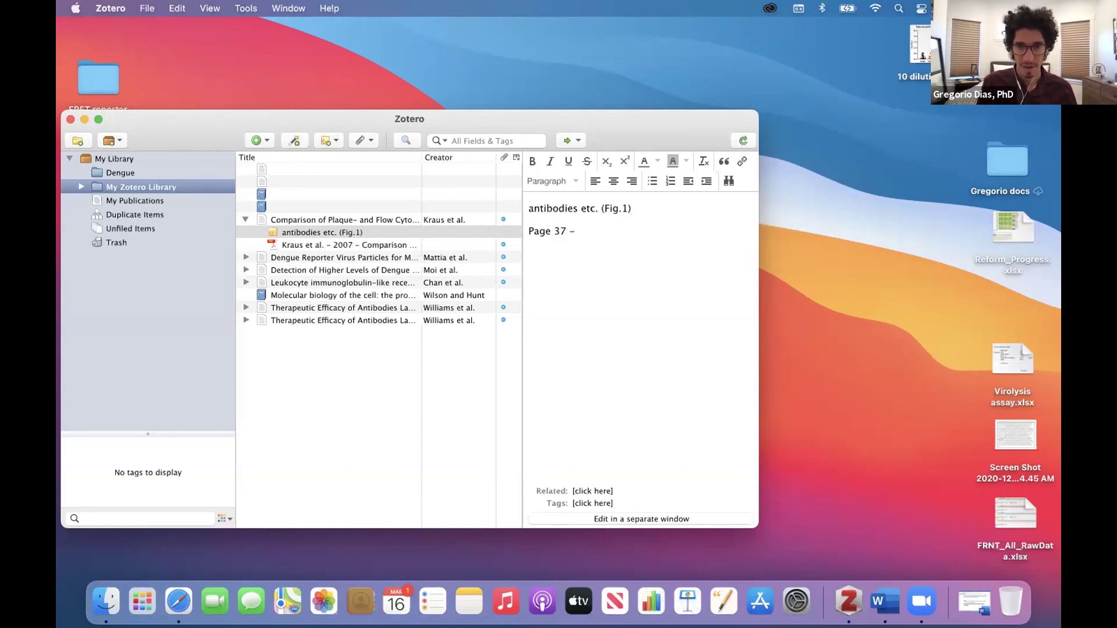
pyautogui.write(' - methods I wan')
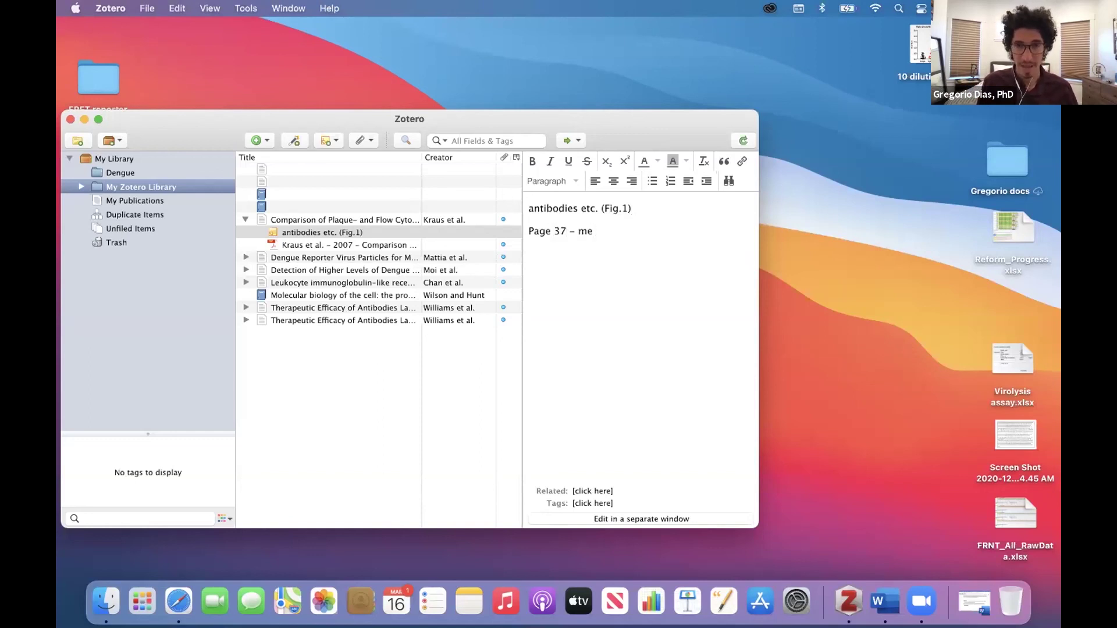
pyautogui.write('t to use.')
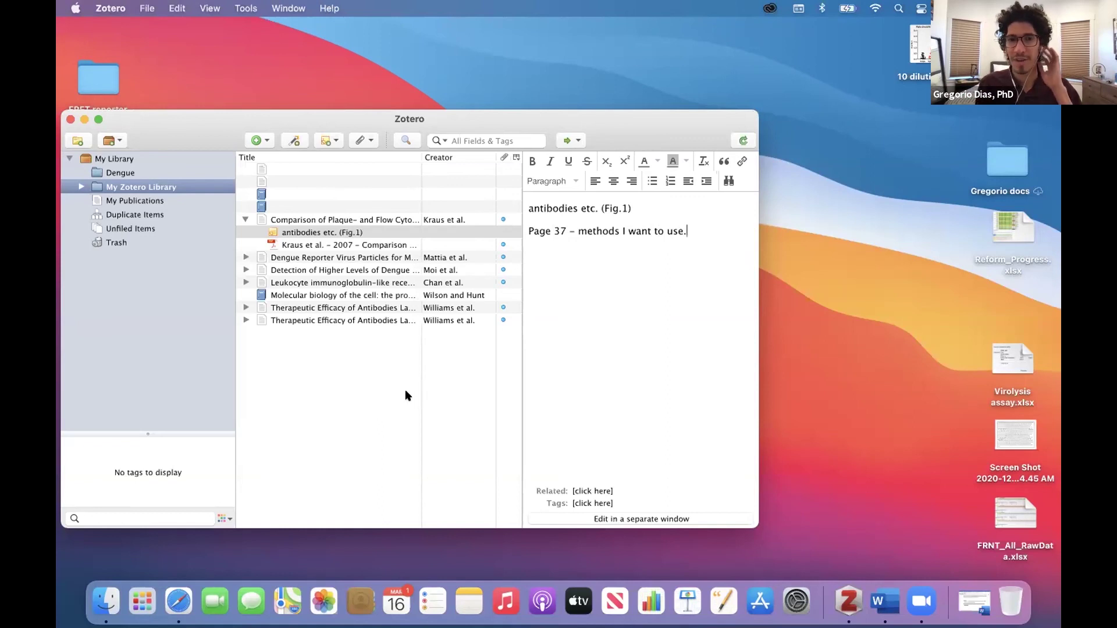
pyautogui.click(387, 392)
# Open the PDF attached to the Comparison of Plaque article, examine Figure 1 on page 2, and close the document.
pyautogui.click(375, 244)
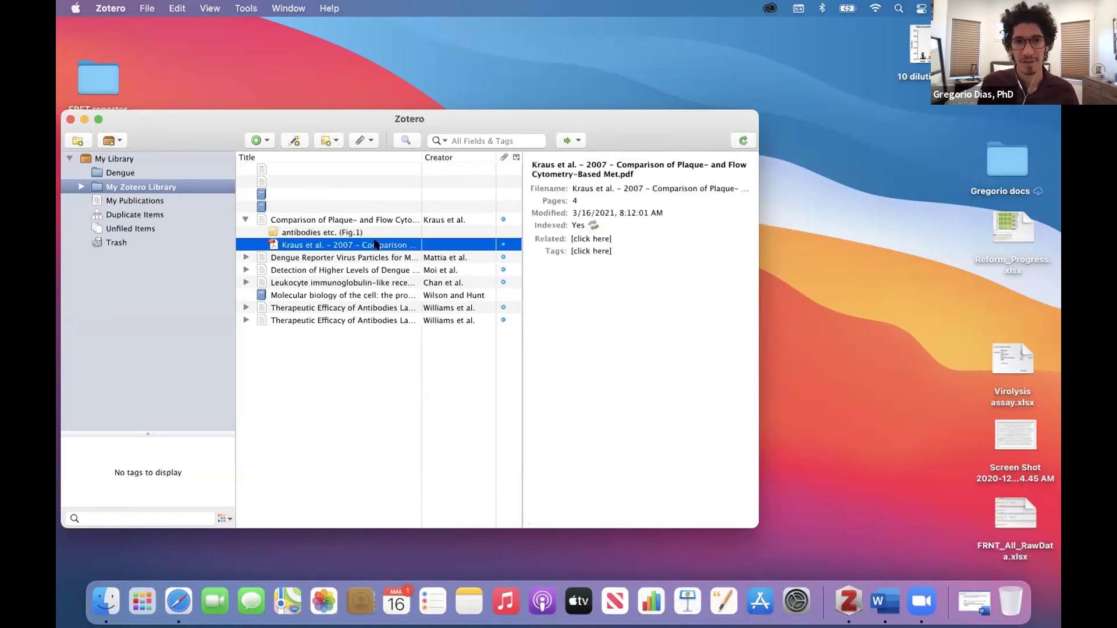
pyautogui.doubleClick(375, 244)
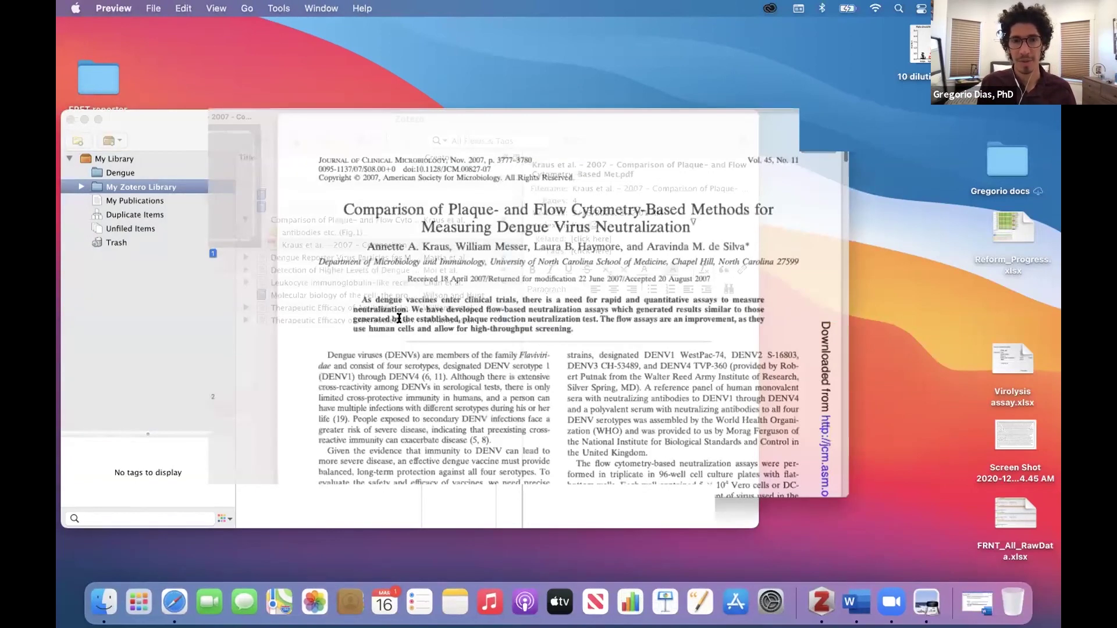
pyautogui.scroll(-15, 399, 320)
pyautogui.scroll(-15, 399, 320)
pyautogui.scroll(10, 396, 317)
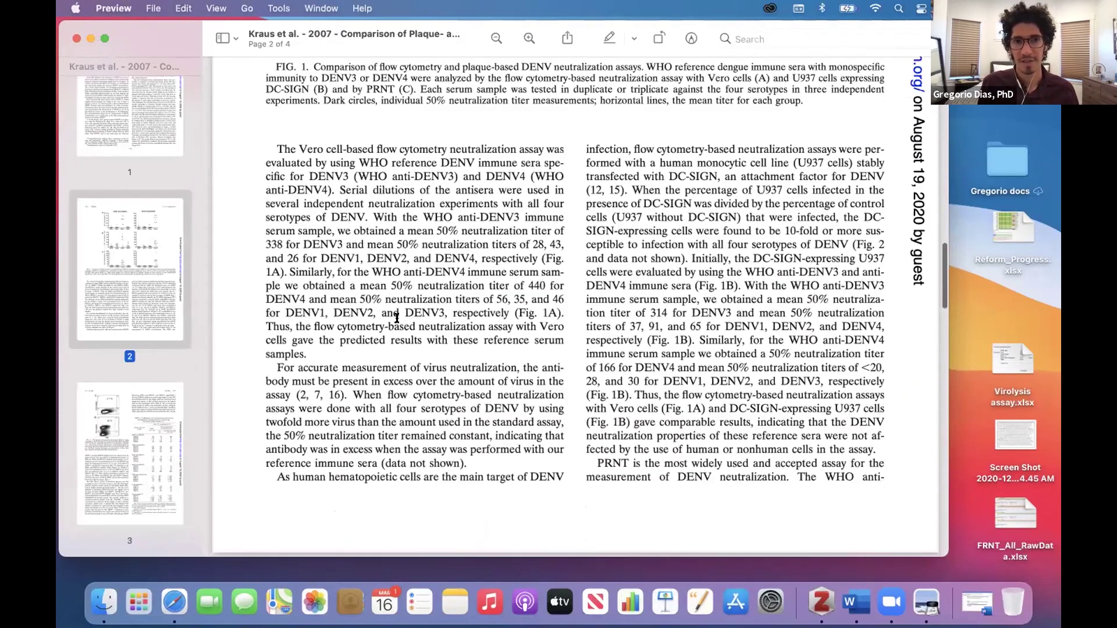
pyautogui.scroll(10, 397, 317)
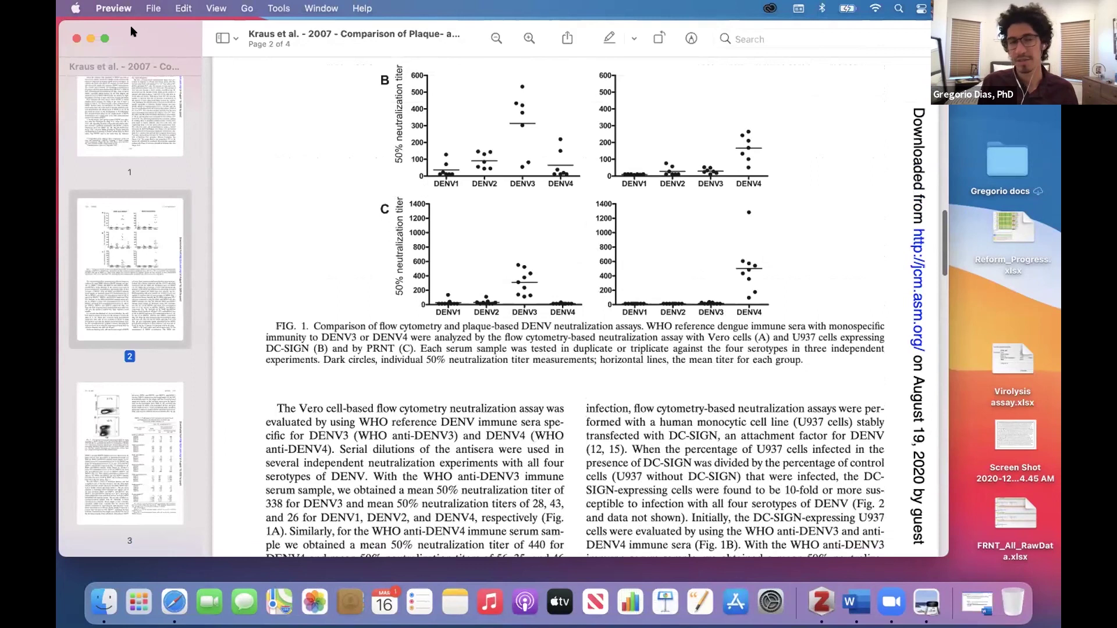
pyautogui.click(76, 39)
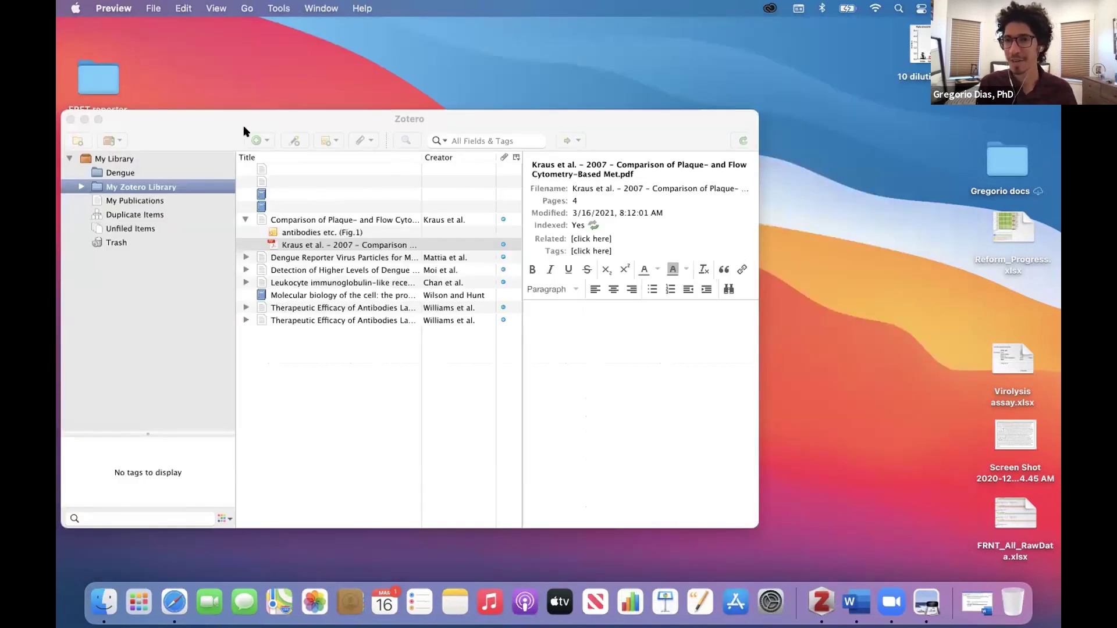